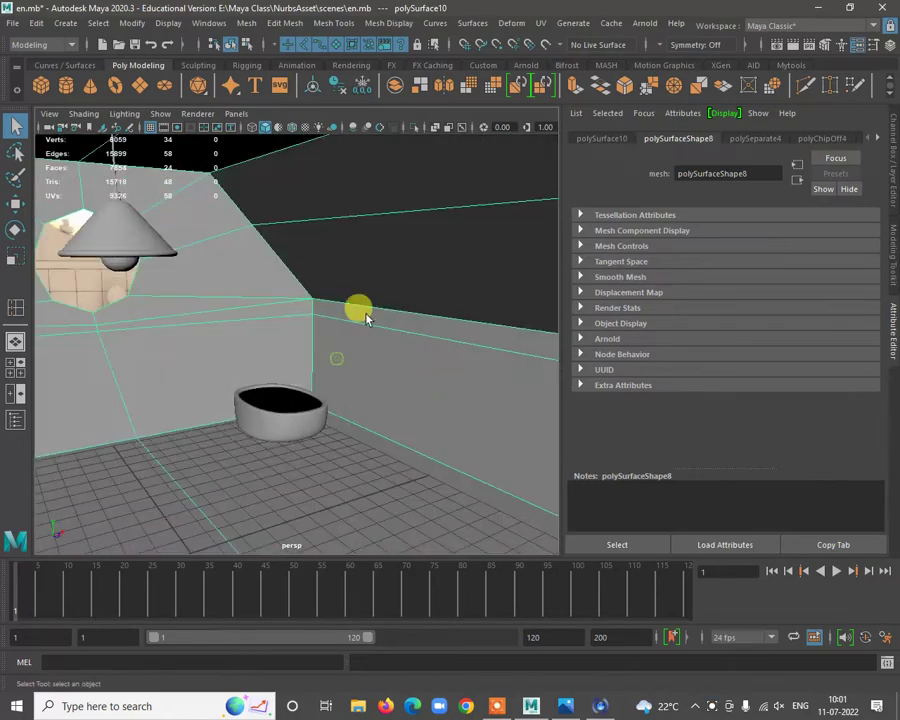
Retopologize the bathroom's room mesh and put the progress output window away.
alt+drag(416, 370, 367, 358)
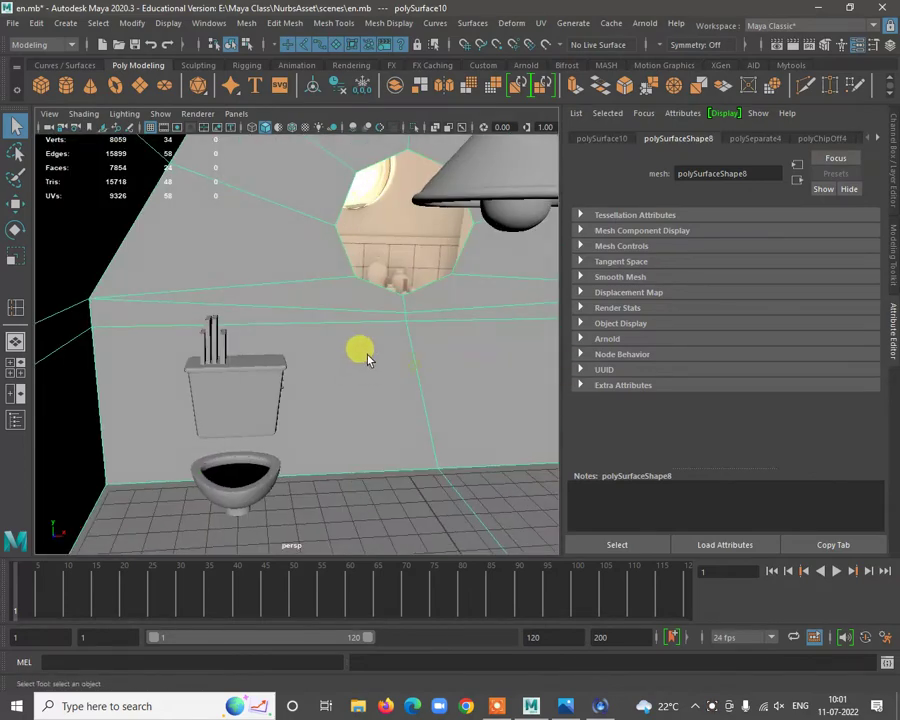
mouse_move(334, 312)
alt+mouse_down()
mouse_move(201, 259)
mouse_move(276, 351)
mouse_move(353, 353)
mouse_move(305, 325)
mouse_move(342, 345)
mouse_move(333, 312)
alt+mouse_up()
alt+right_drag(333, 312, 379, 422)
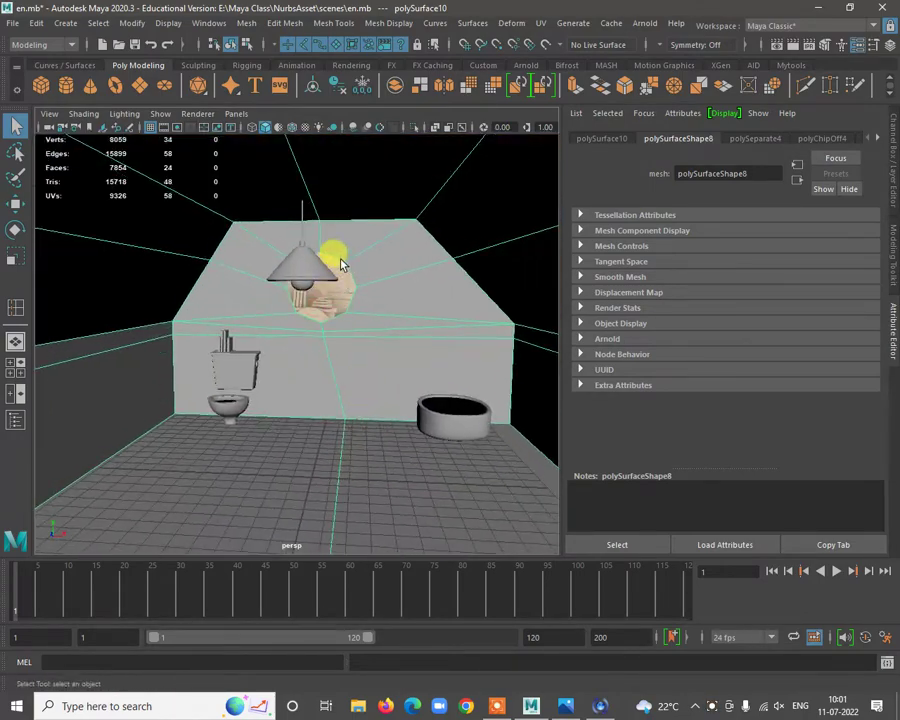
mouse_move(335, 309)
alt+mouse_down()
mouse_move(358, 287)
mouse_move(388, 327)
mouse_move(358, 356)
mouse_move(320, 344)
mouse_move(350, 356)
mouse_move(333, 388)
mouse_move(342, 383)
mouse_move(327, 377)
mouse_move(324, 318)
alt+mouse_up()
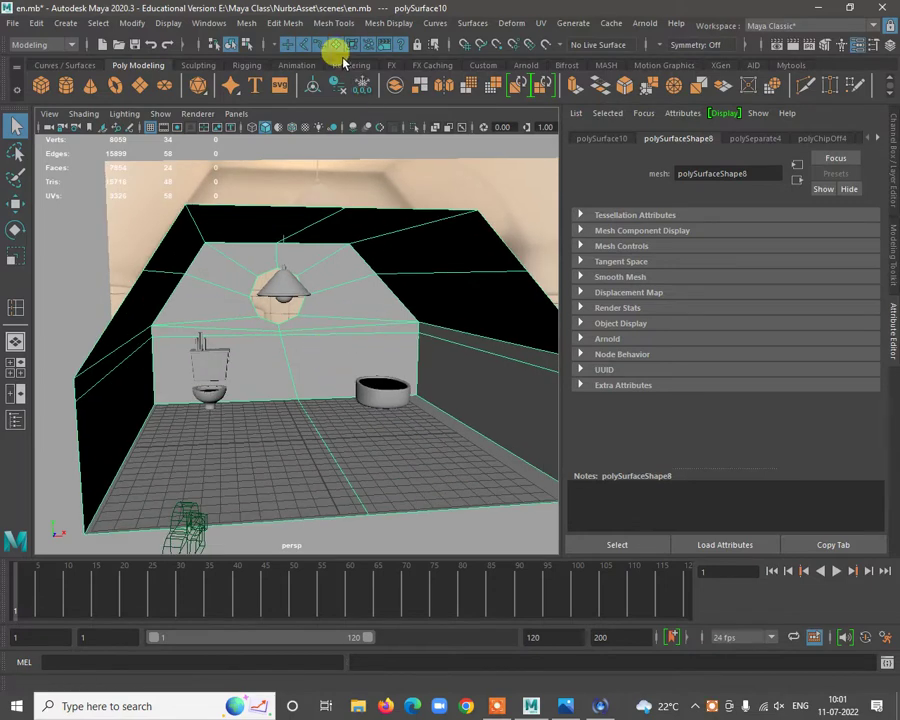
click(246, 23)
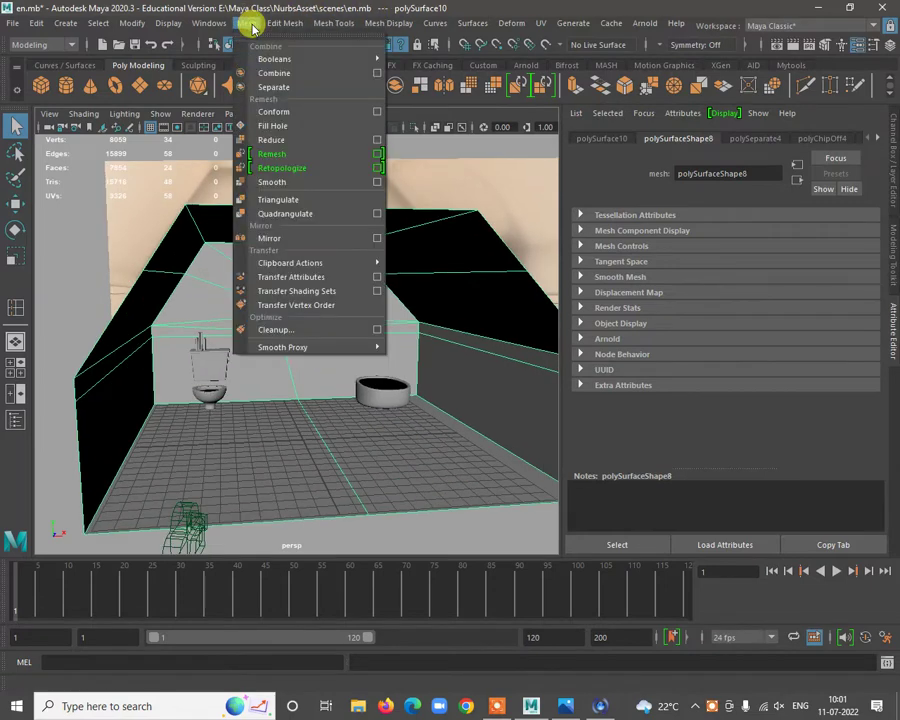
click(295, 168)
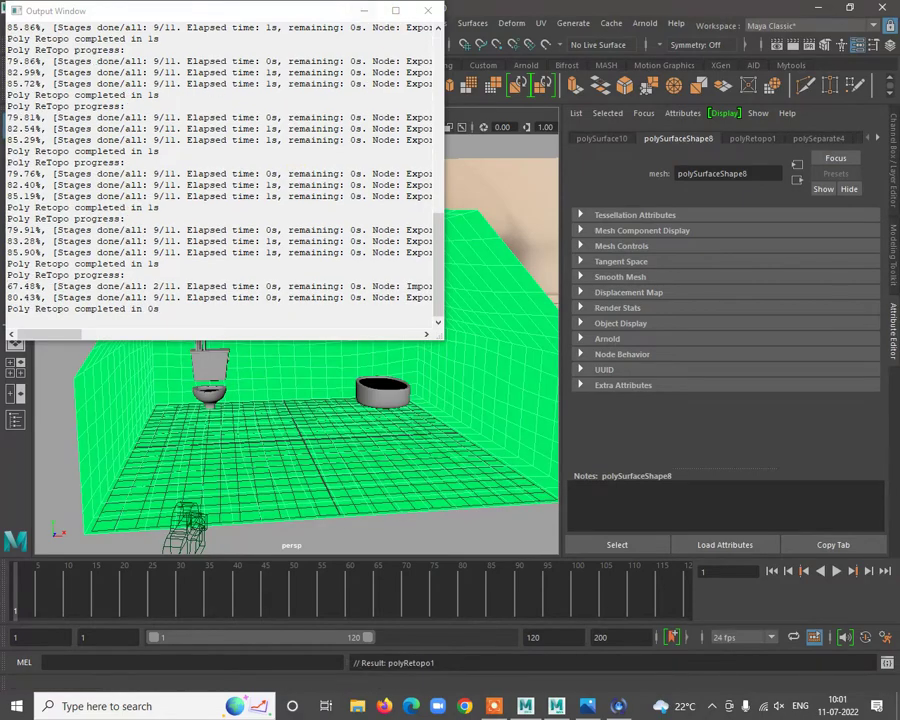
click(364, 11)
Assign a new Lambert material to the retopologized room mesh.
scroll(388, 342, down, 3)
mouse_move(386, 342)
alt+mouse_down()
mouse_move(373, 322)
mouse_move(401, 322)
mouse_move(358, 356)
mouse_move(404, 321)
mouse_move(362, 334)
mouse_move(375, 344)
mouse_move(305, 342)
mouse_move(199, 404)
mouse_move(187, 368)
mouse_move(384, 328)
mouse_move(372, 339)
alt+mouse_up()
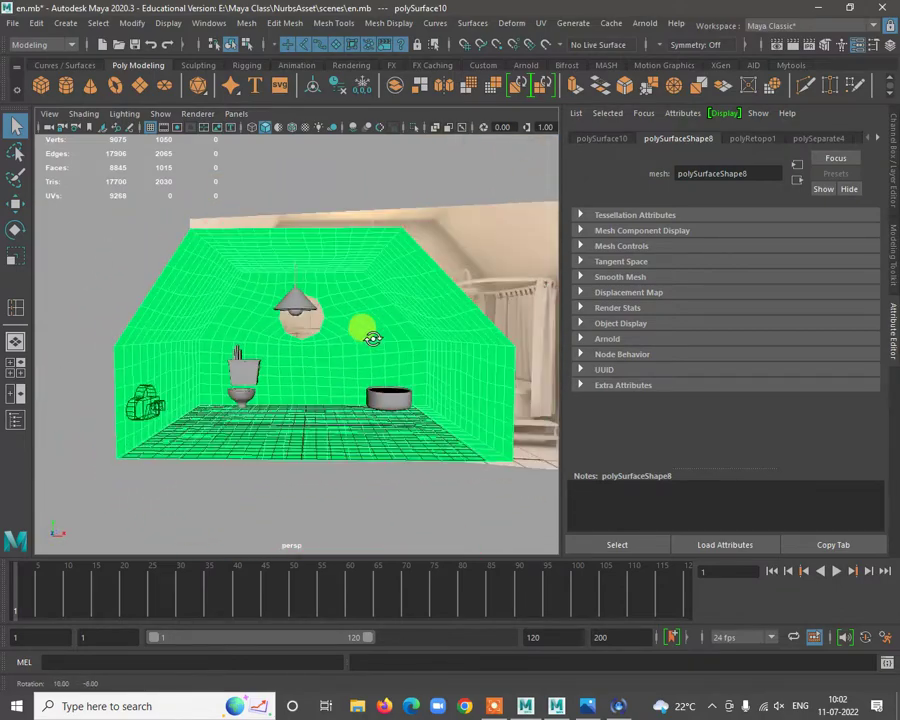
alt+right_drag(372, 338, 360, 407)
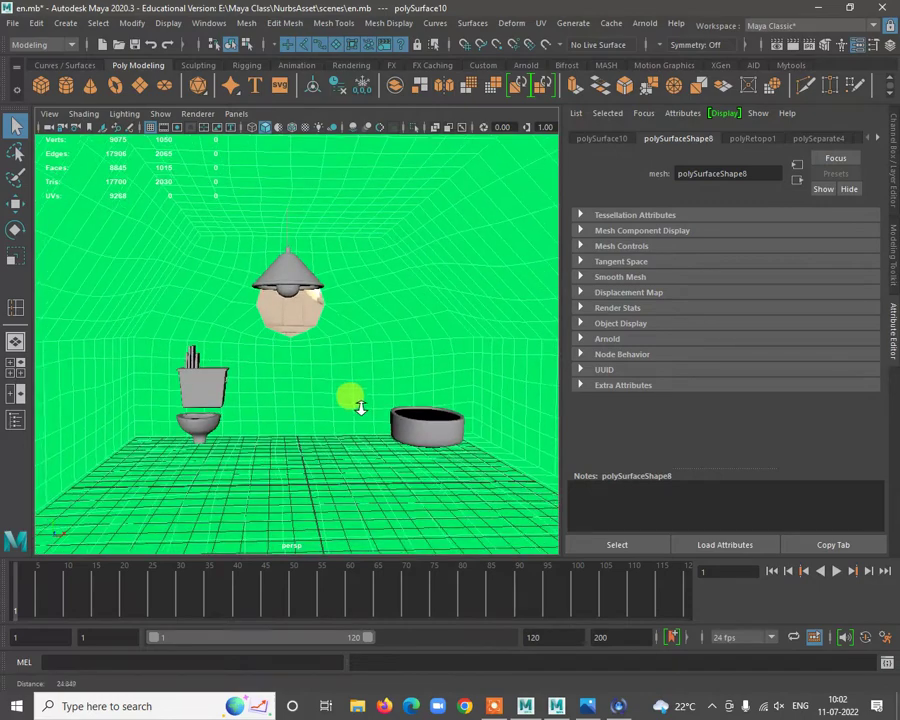
right_drag(348, 296, 396, 664)
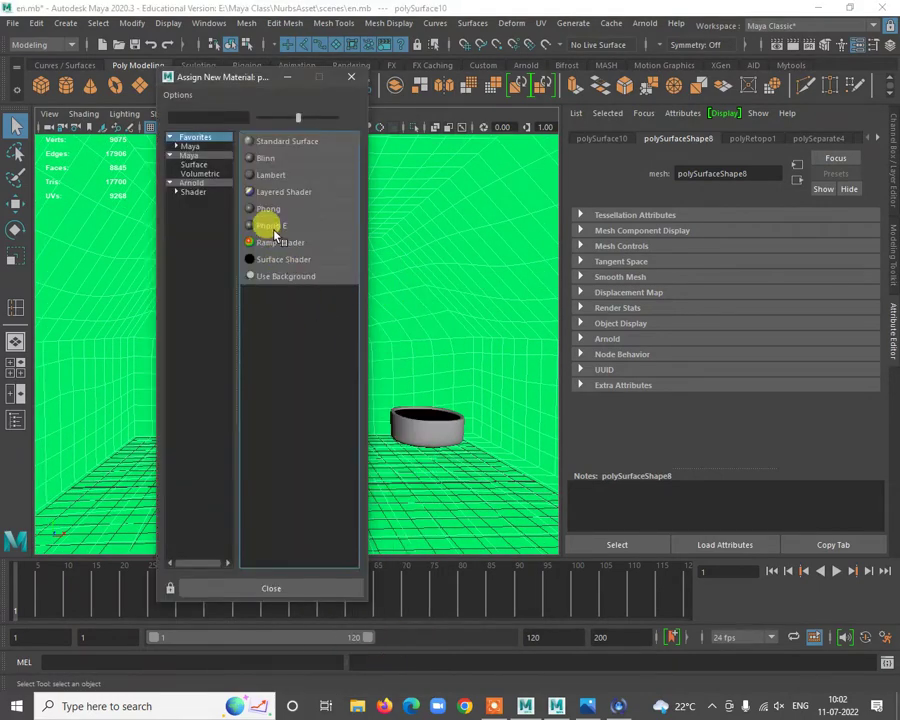
click(274, 176)
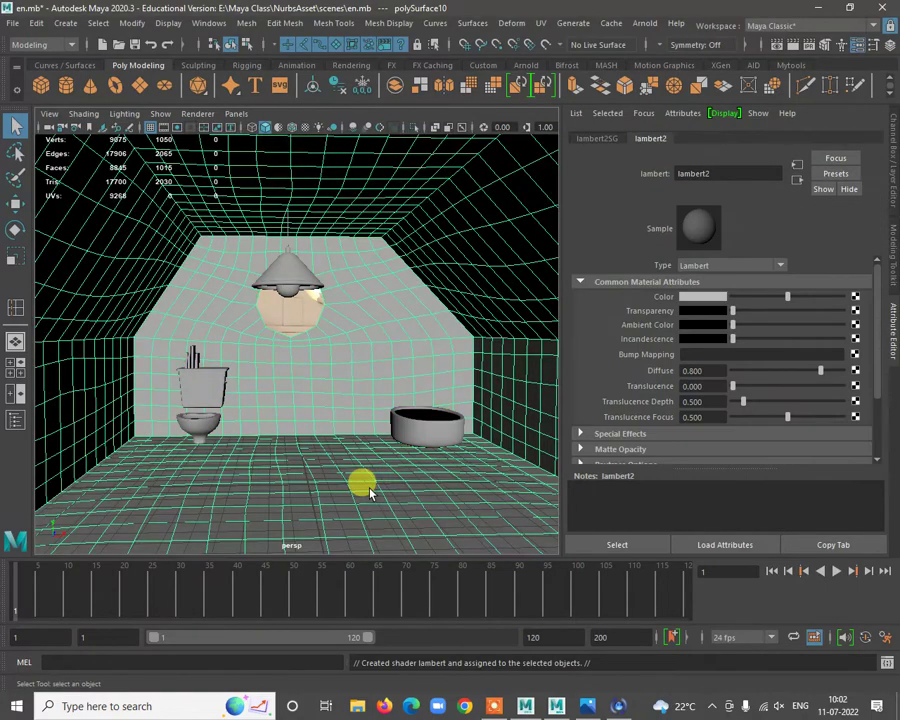
Circularize the border edges of the window opening in the back wall.
alt+right_drag(362, 480, 237, 216)
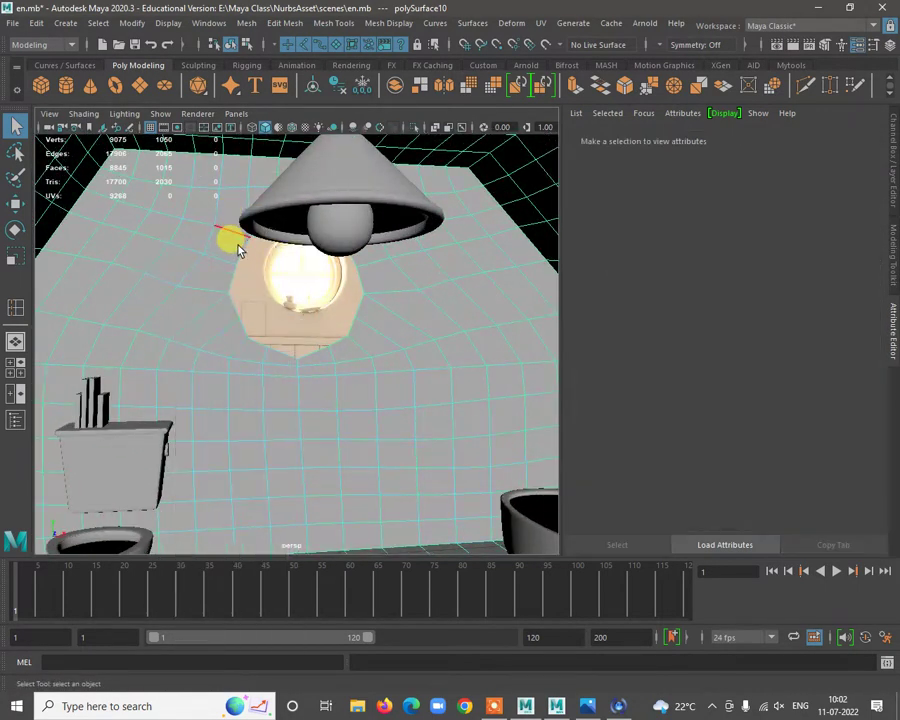
shift+right_click(240, 254)
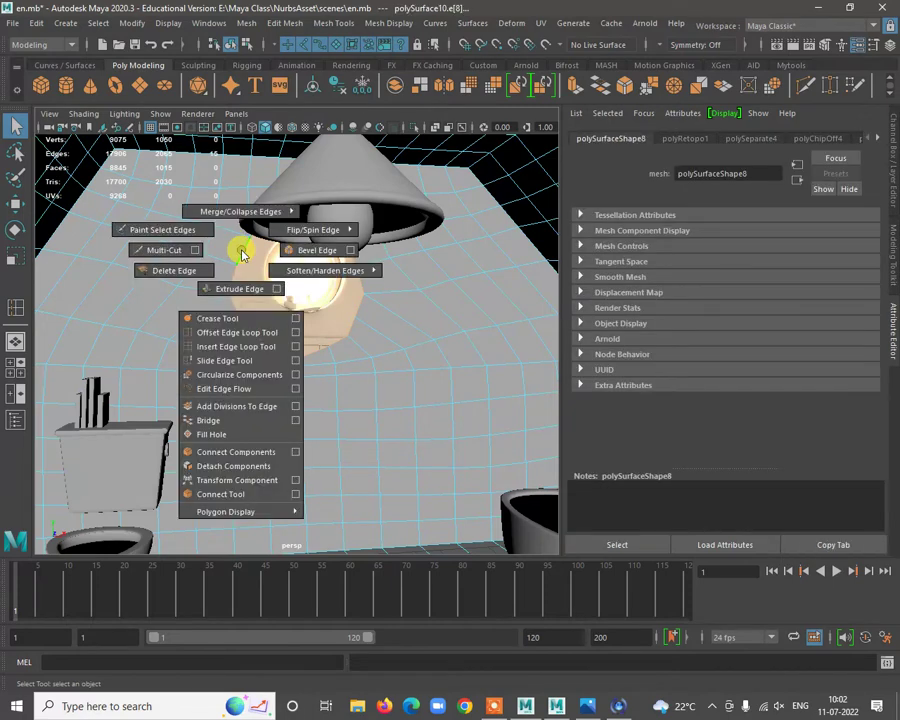
click(241, 376)
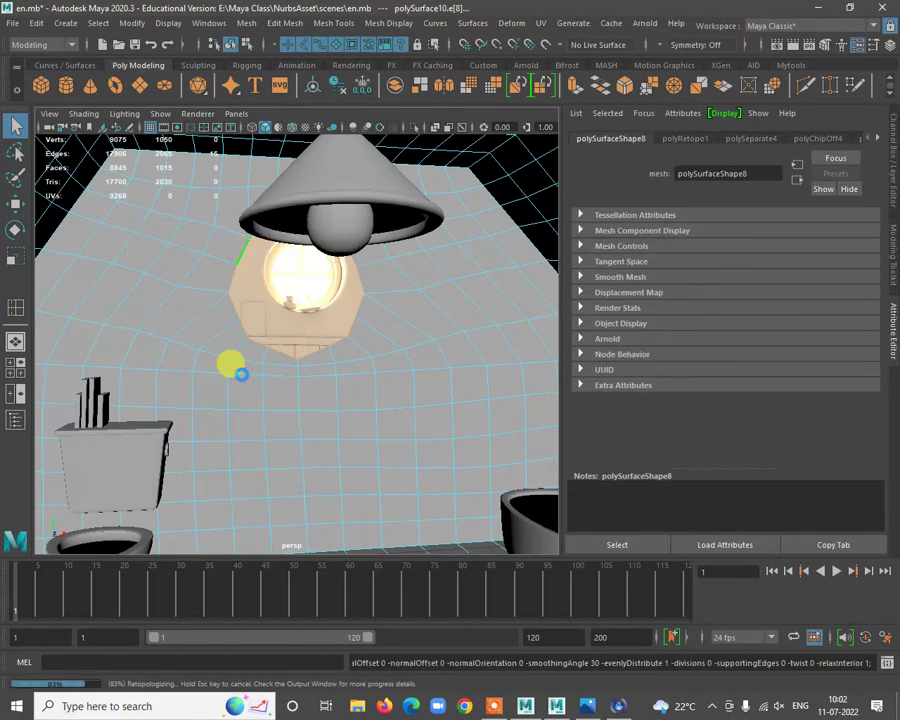
Examine the room mesh and its circularized window opening from inside and outside.
alt+drag(364, 380, 342, 368)
alt+drag(204, 371, 233, 396)
mouse_move(233, 396)
alt+right_down()
mouse_move(331, 377)
mouse_move(366, 461)
mouse_move(241, 390)
alt+right_up()
alt+right_drag(345, 430, 217, 380)
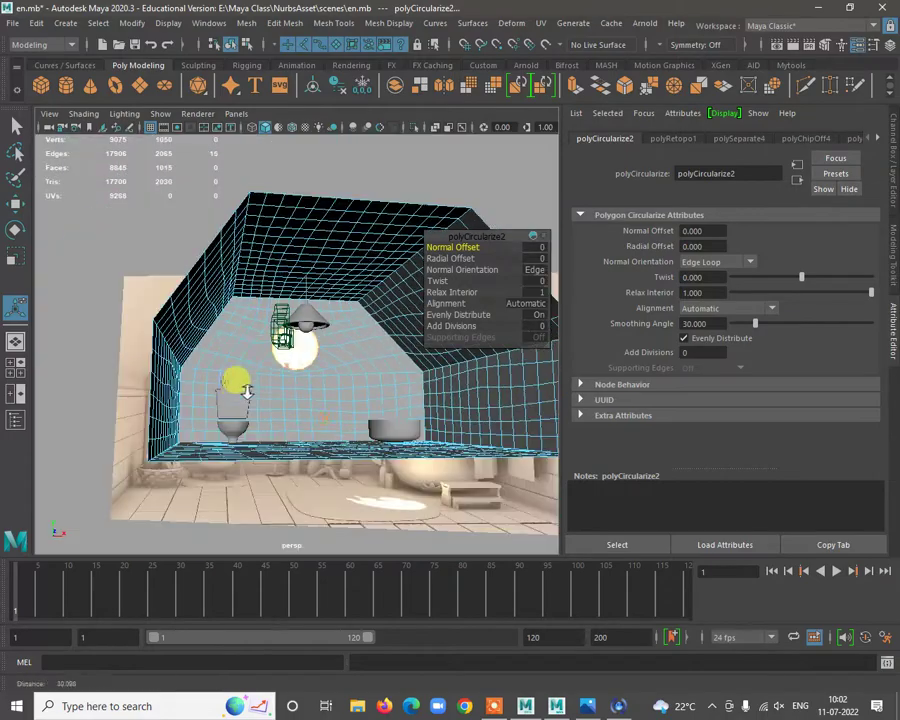
alt+middle_drag(314, 405, 264, 393)
alt+drag(303, 378, 366, 408)
alt+right_drag(350, 408, 190, 380)
alt+drag(190, 370, 229, 337)
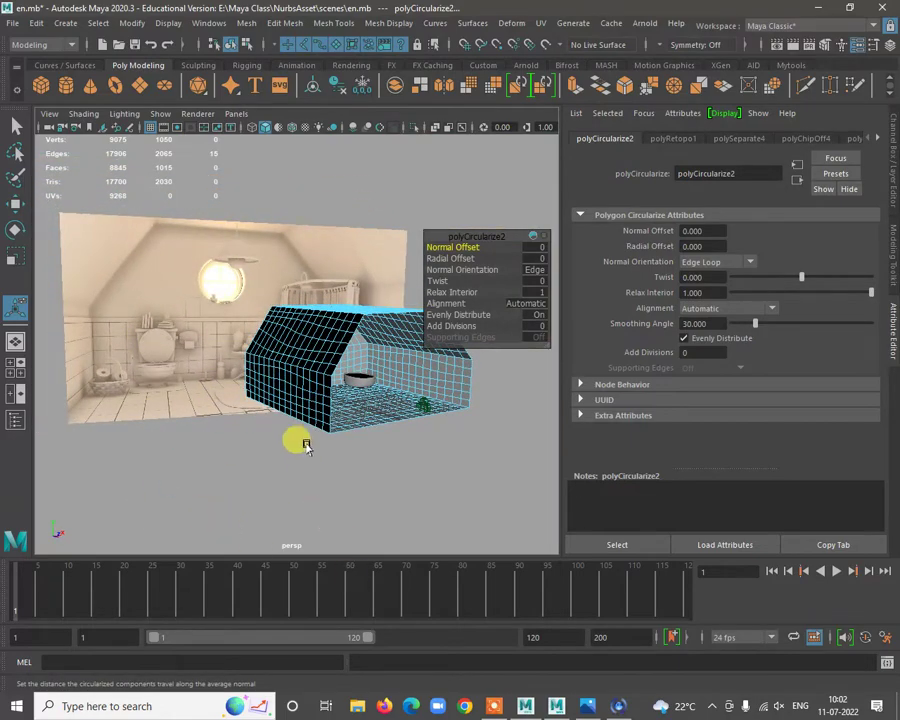
alt+right_drag(306, 446, 414, 474)
alt+drag(414, 474, 209, 413)
alt+right_drag(209, 413, 273, 395)
alt+middle_drag(273, 395, 355, 383)
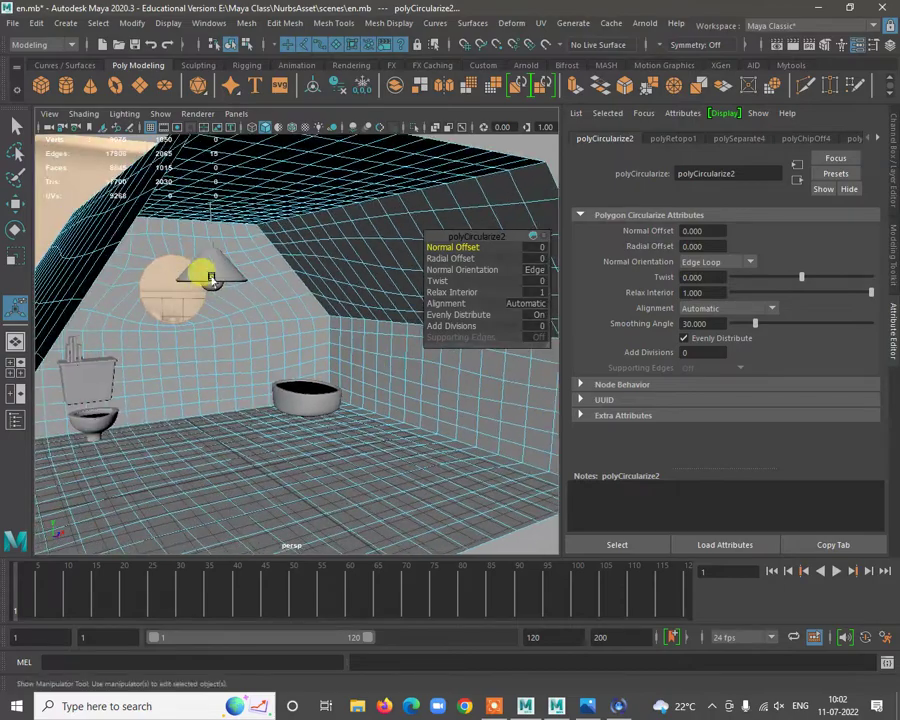
alt+drag(211, 279, 222, 357)
alt+right_drag(320, 417, 195, 364)
alt+drag(195, 364, 365, 383)
alt+right_drag(325, 335, 391, 385)
Extrude the window opening's border edges and move them outward behind the back wall to form a recess.
alt+drag(391, 385, 237, 366)
alt+right_drag(246, 319, 304, 402)
shift+right_drag(292, 181, 293, 213)
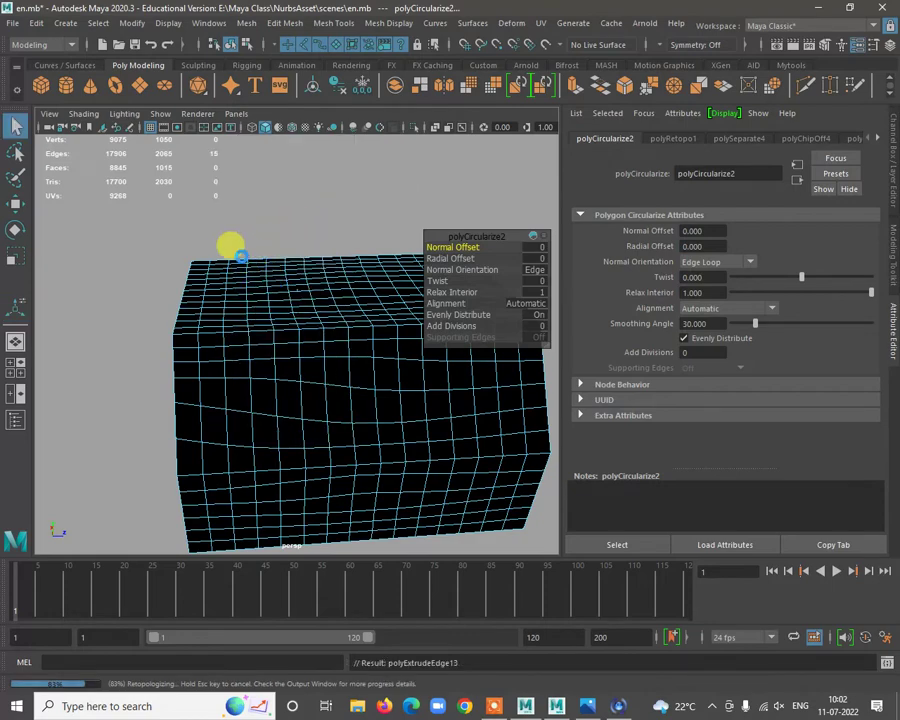
alt+drag(226, 254, 258, 330)
alt+drag(255, 392, 265, 410)
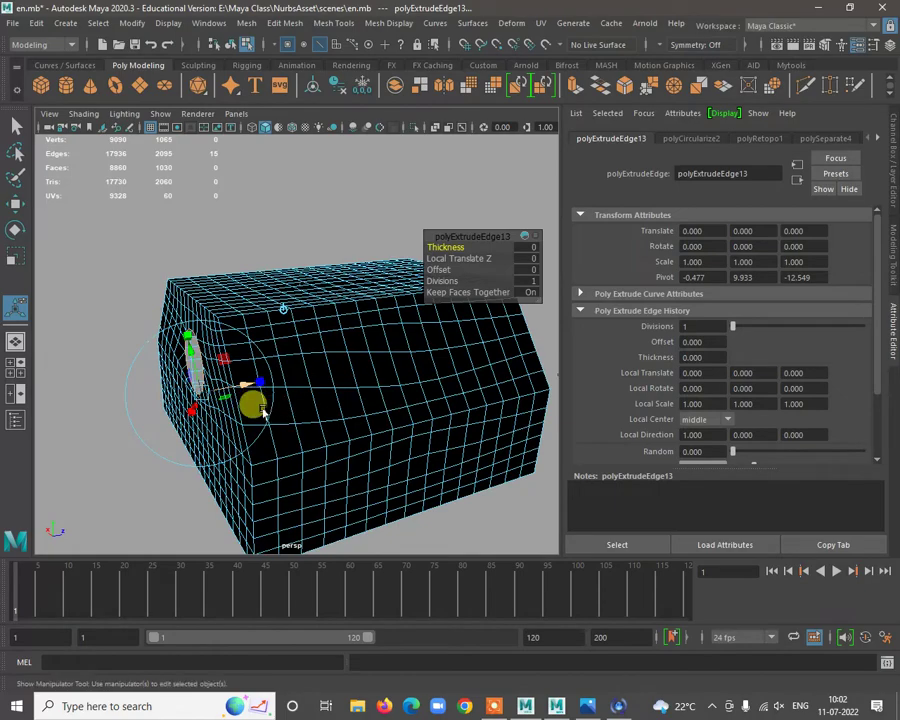
key(w)
drag(249, 358, 215, 358)
Select the room mesh and preview it smoothed from the front.
alt+drag(201, 400, 526, 392)
alt+right_drag(374, 418, 199, 404)
alt+drag(198, 403, 321, 372)
alt+right_drag(321, 372, 362, 308)
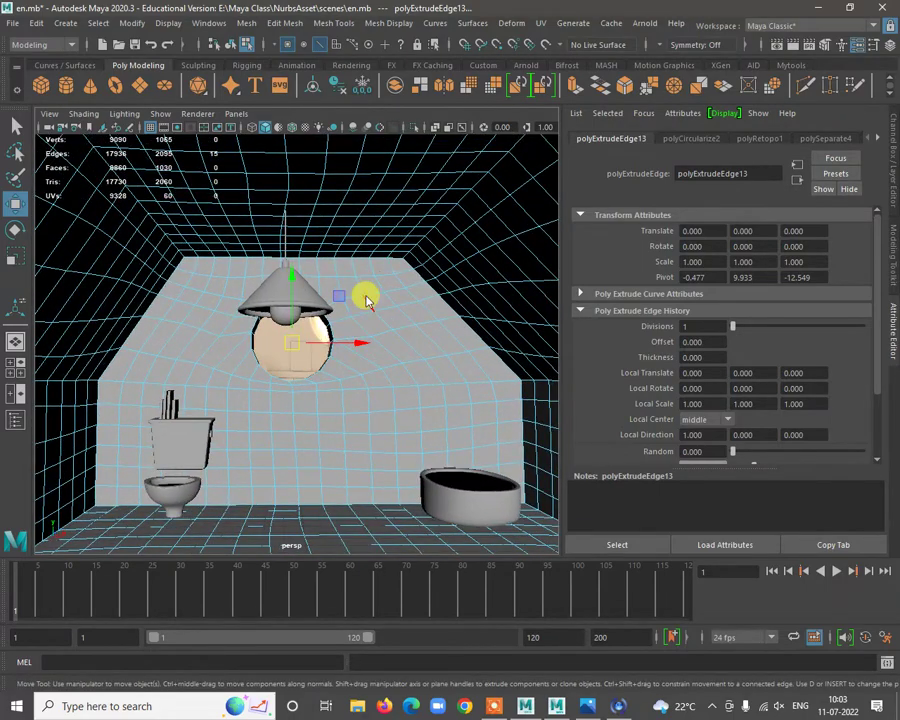
click(399, 300)
key(3)
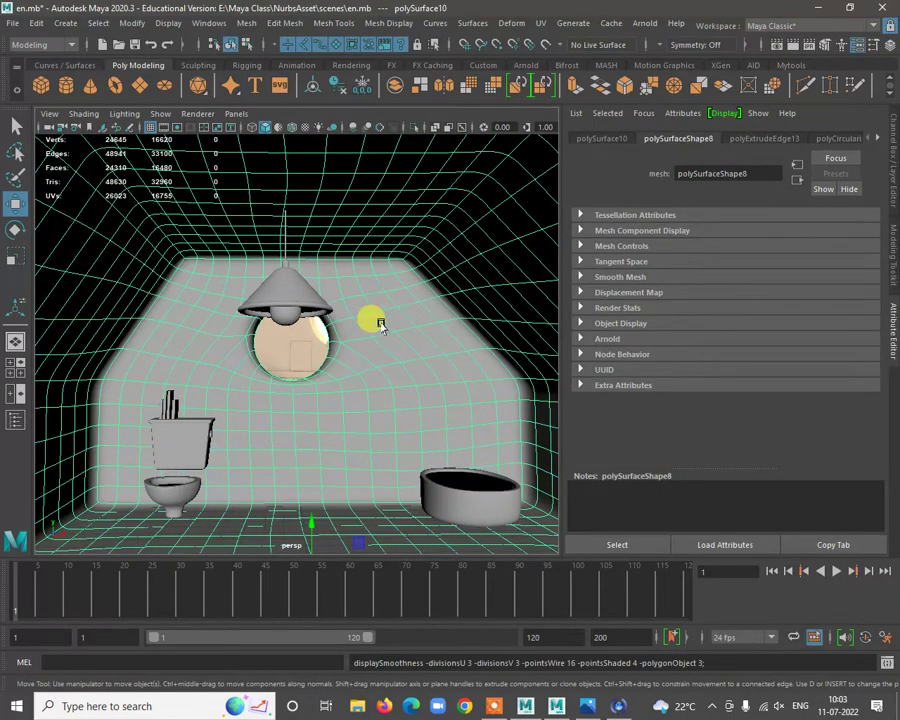
Insert an edge loop around the window recess close to its edge at the wall.
alt+right_drag(385, 378, 285, 392)
alt+drag(285, 392, 319, 378)
alt+right_drag(319, 378, 465, 536)
alt+drag(465, 536, 289, 321)
shift+right_click(324, 234)
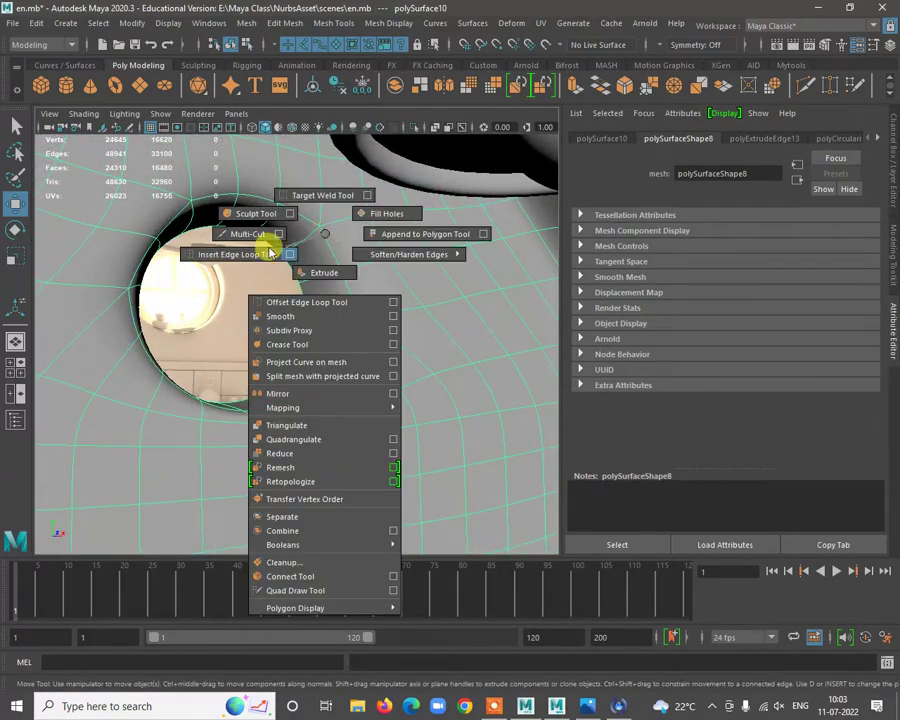
click(258, 252)
click(308, 252)
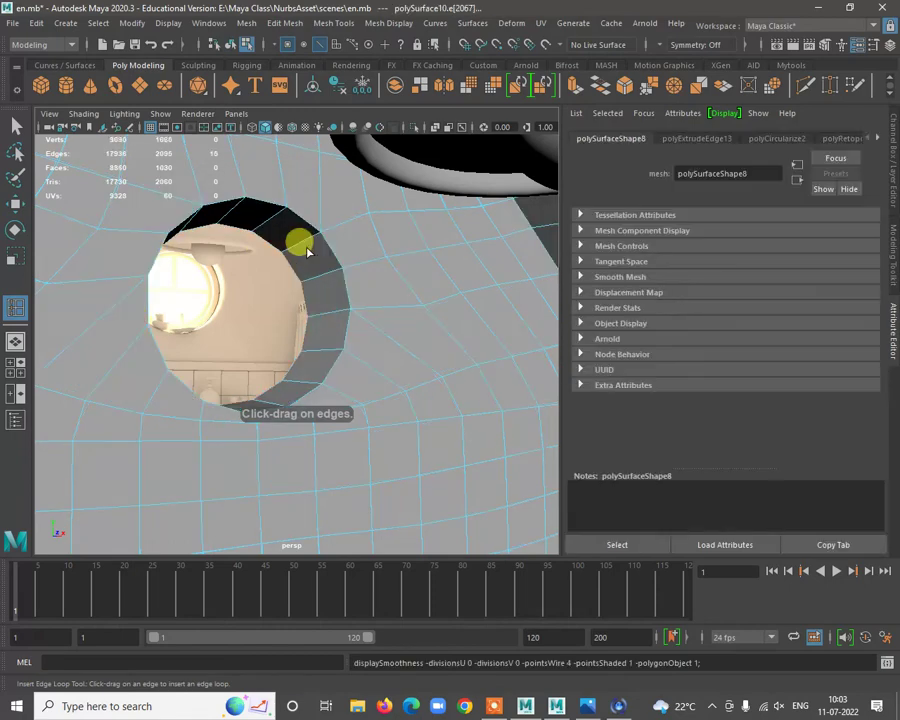
drag(309, 236, 336, 237)
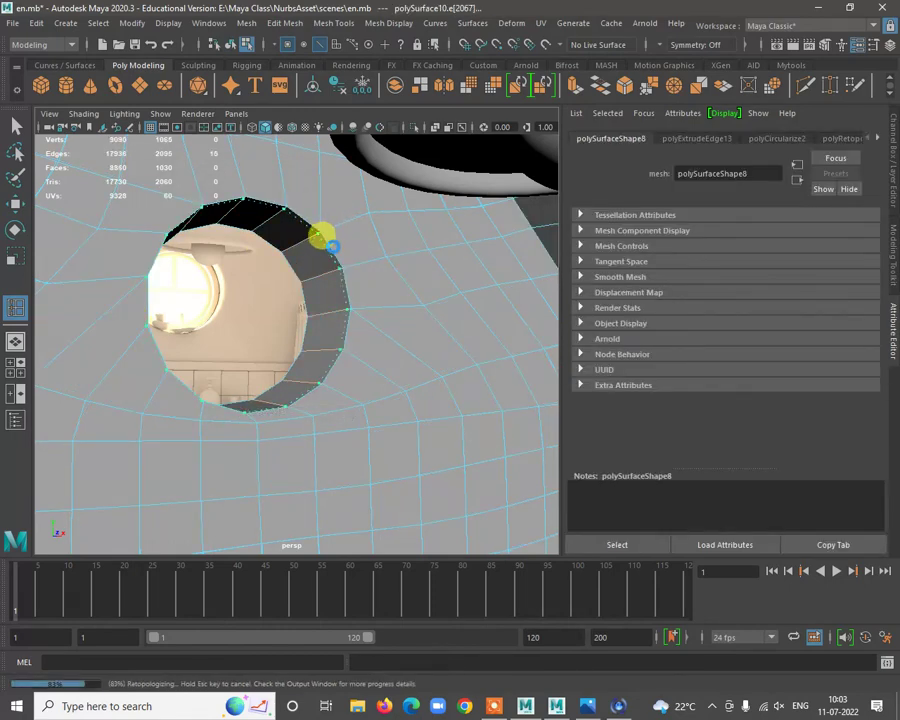
Try to insert an edge loop through the wall faces around the window opening.
alt+drag(332, 263, 362, 263)
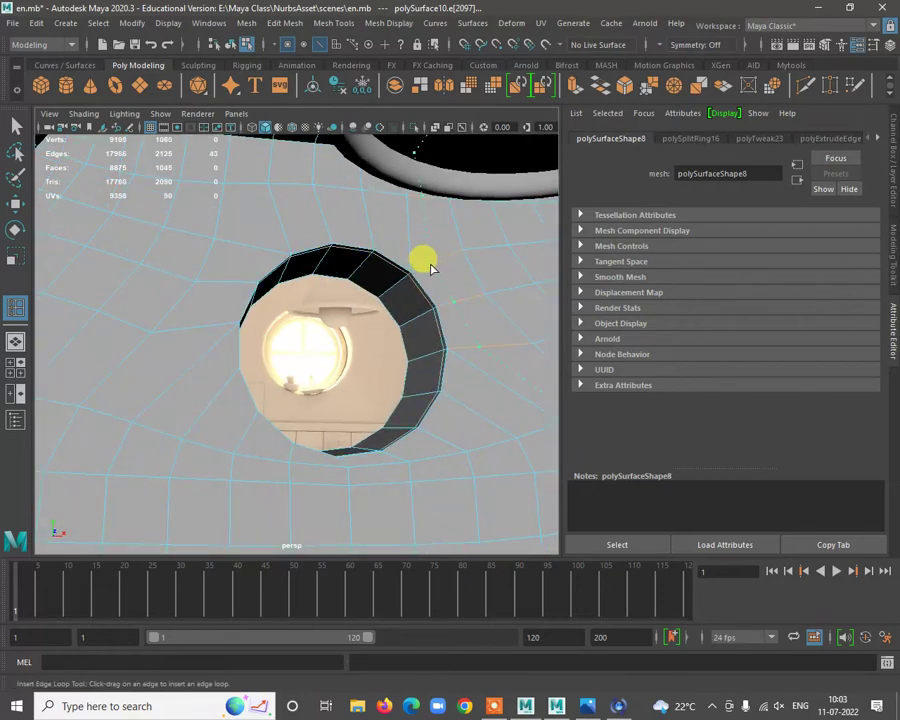
drag(426, 296, 433, 311)
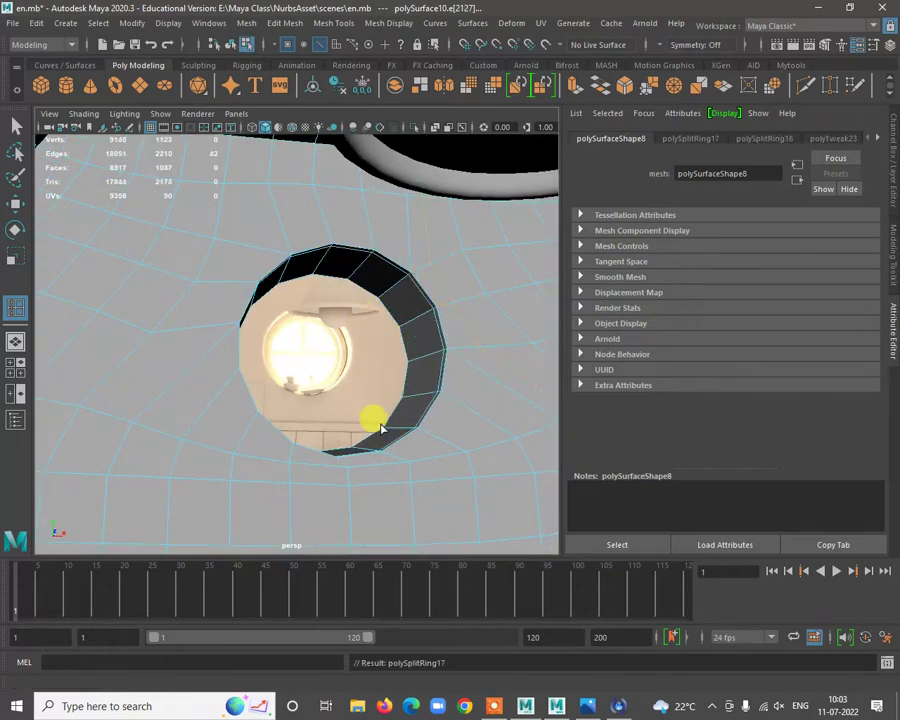
key(ctrl+z)
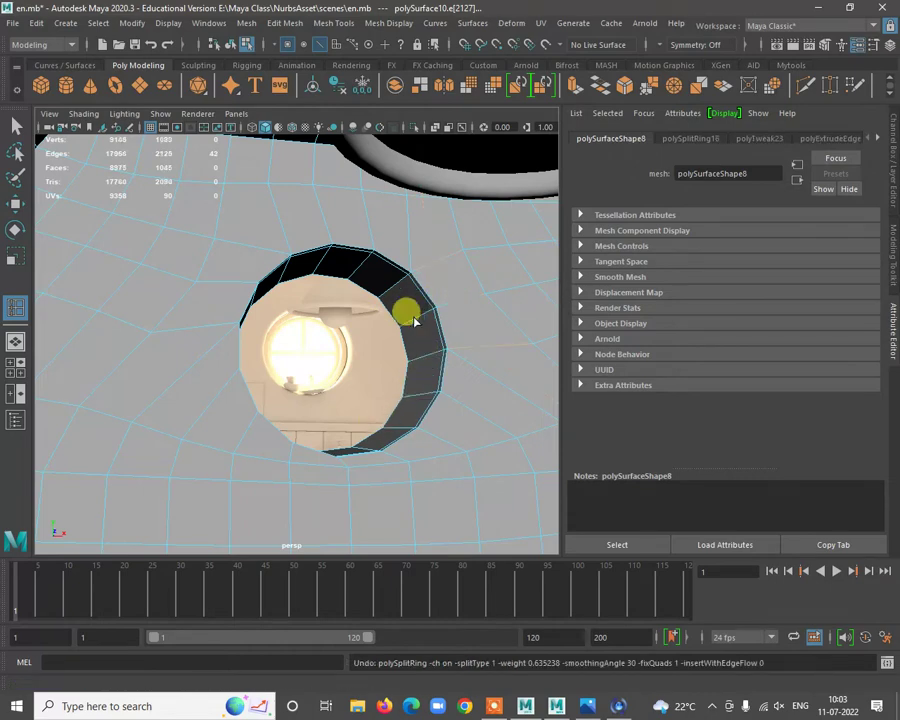
Start a Multi-Cut line on the wall just outside the window opening, from its upper left down its left side.
alt+drag(414, 320, 395, 302)
alt+drag(205, 271, 201, 293)
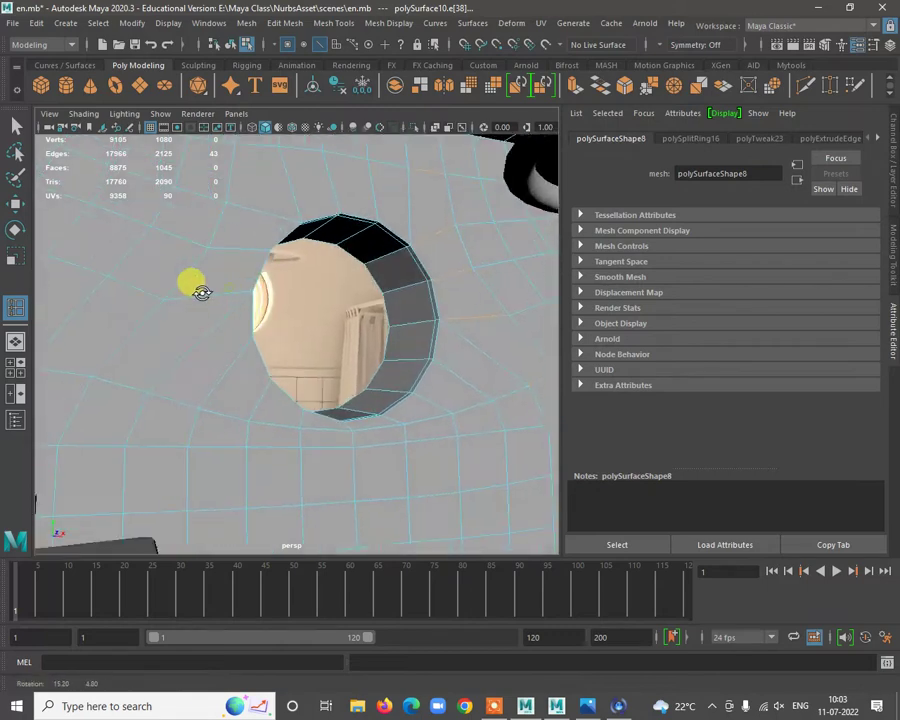
key(w)
key(F8)
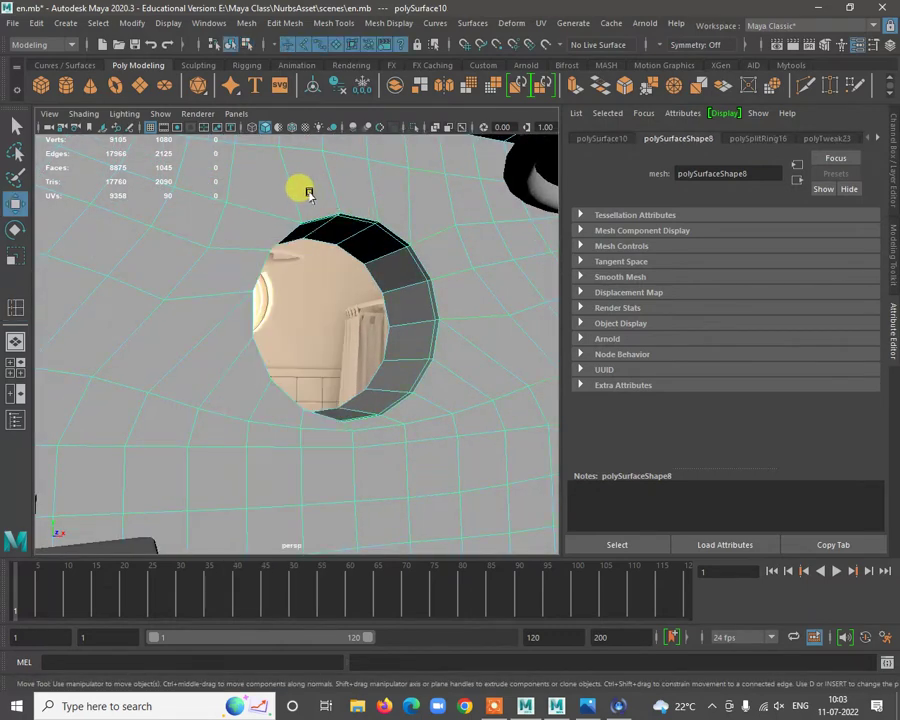
shift+right_click(314, 190)
click(238, 190)
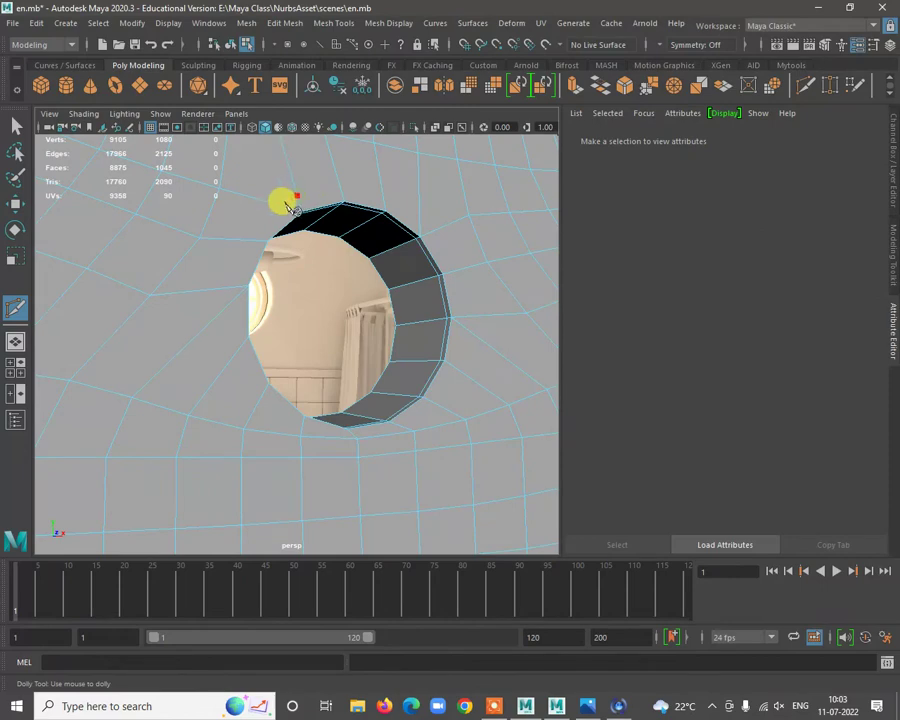
click(256, 241)
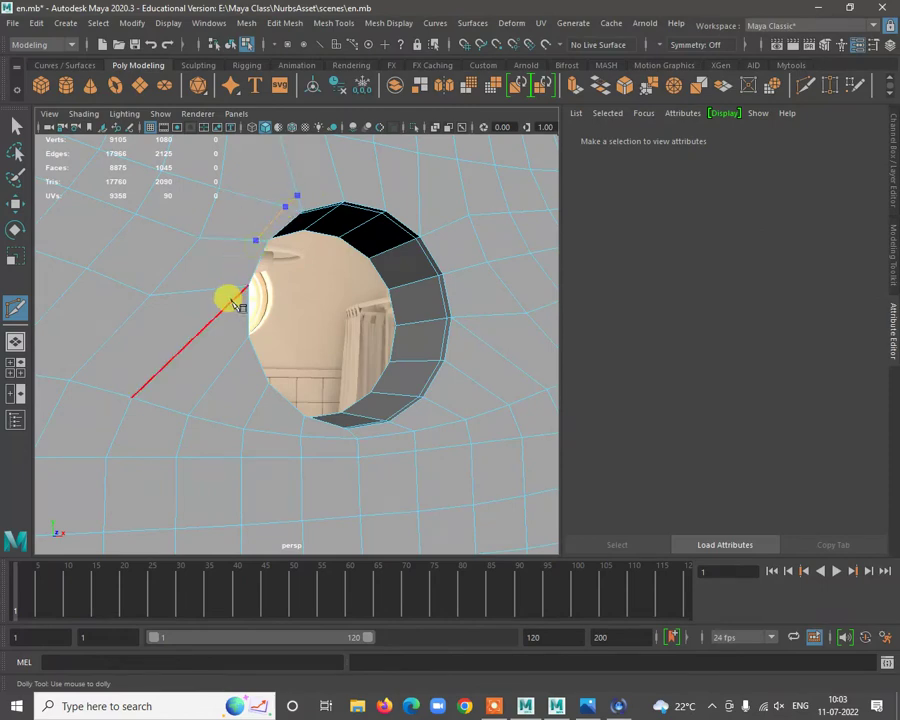
click(232, 300)
click(239, 348)
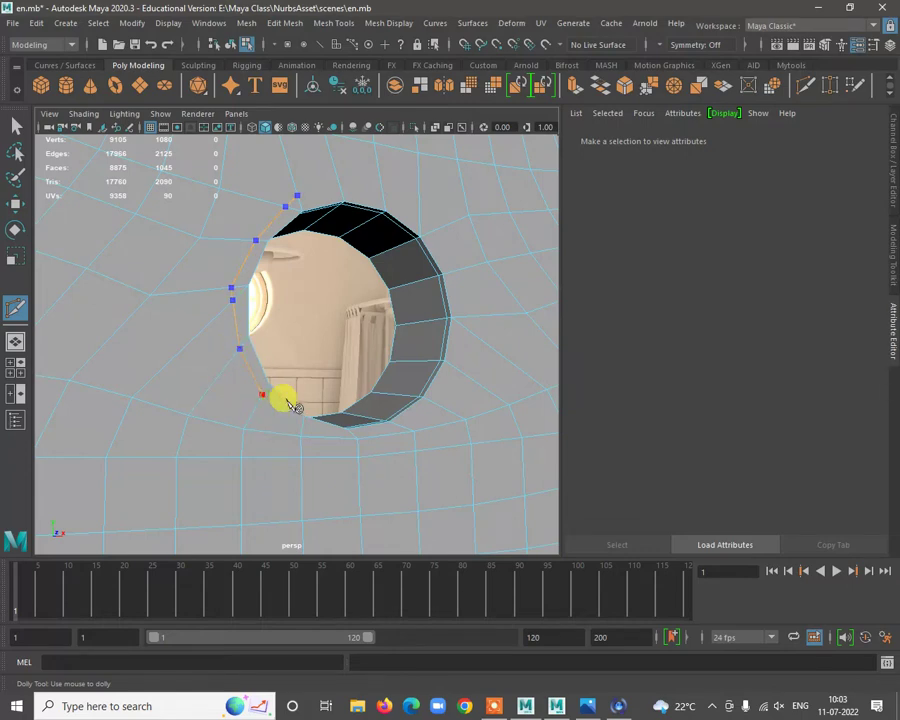
Continue the Multi-Cut line along the lower edge of the window opening to its lower right.
scroll(330, 440, up, 2)
mouse_move(335, 446)
alt+mouse_down()
mouse_move(217, 273)
mouse_move(101, 64)
alt+mouse_up()
scroll(350, 440, up, 2)
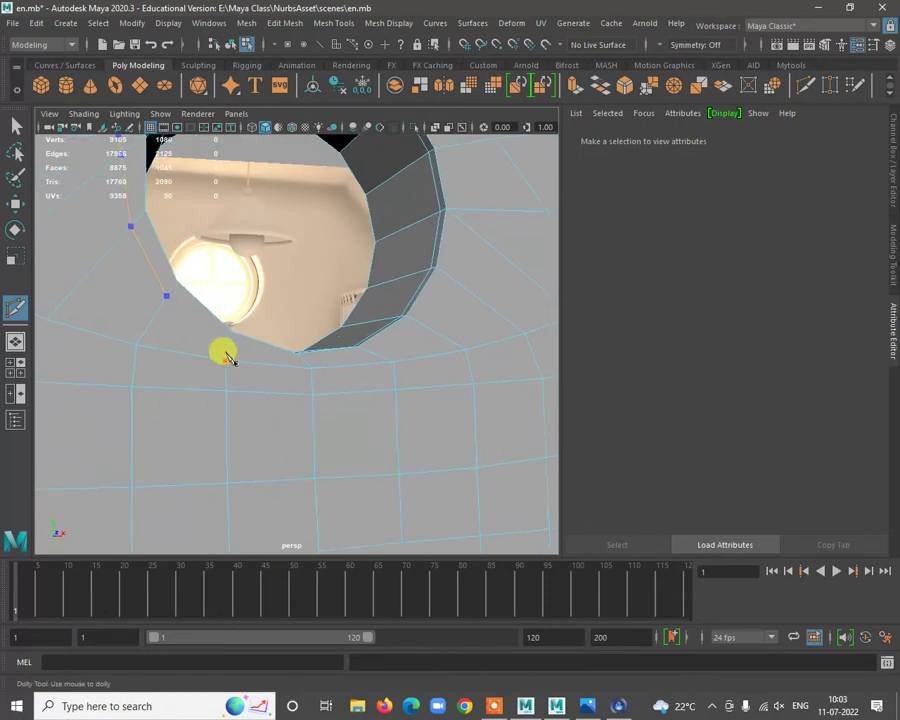
click(300, 362)
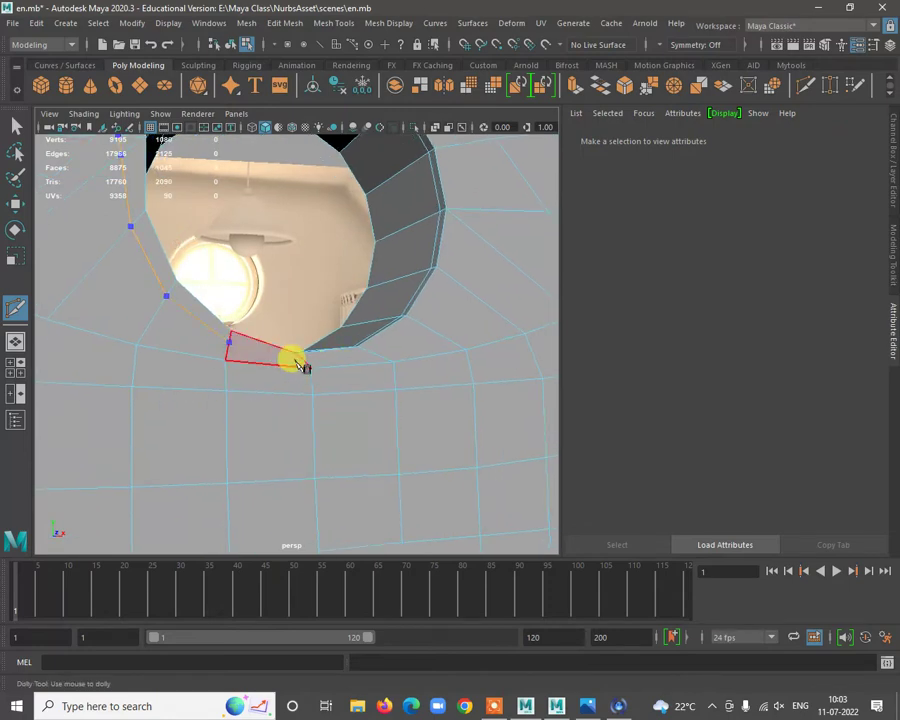
click(366, 351)
click(420, 324)
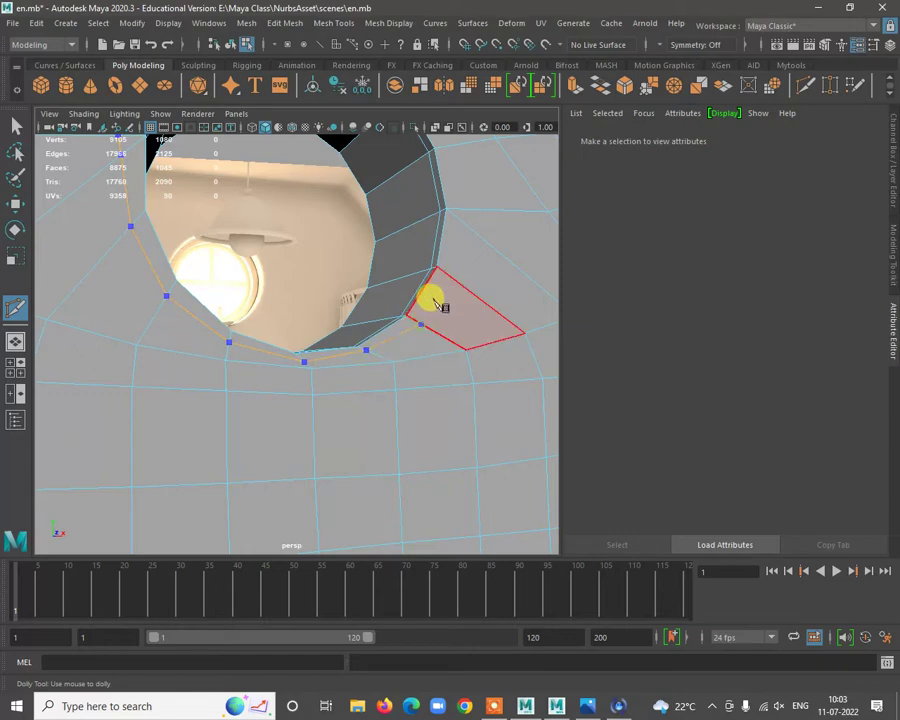
Carry the Multi-Cut line up the right side and over the top of the window opening, and complete the ring.
click(465, 211)
alt+right_drag(476, 256, 433, 263)
alt+middle_drag(433, 263, 438, 288)
alt+right_drag(405, 240, 417, 309)
alt+middle_drag(417, 309, 413, 336)
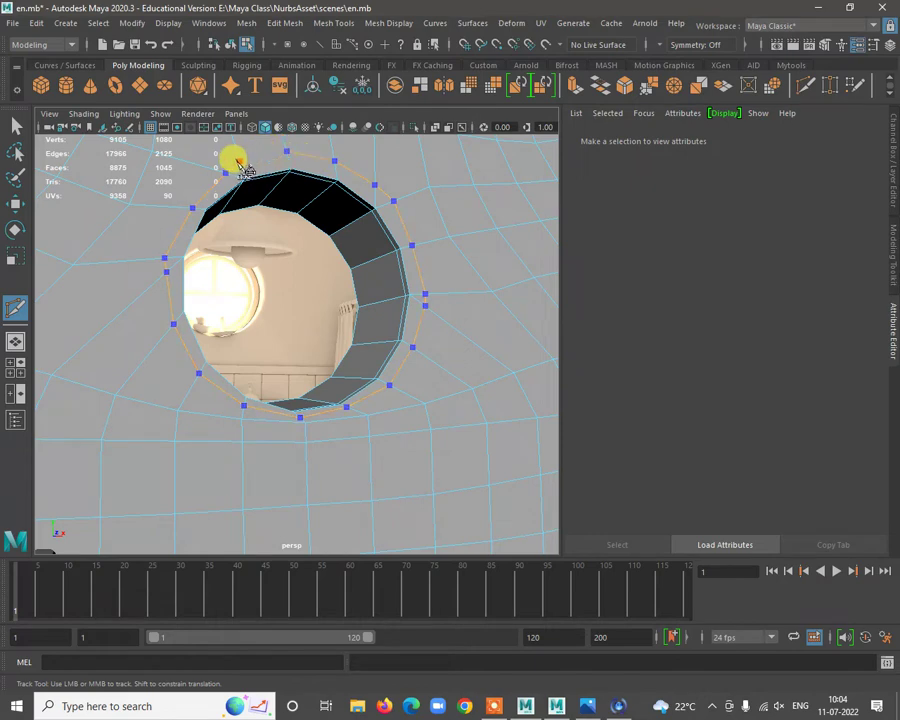
key(Return)
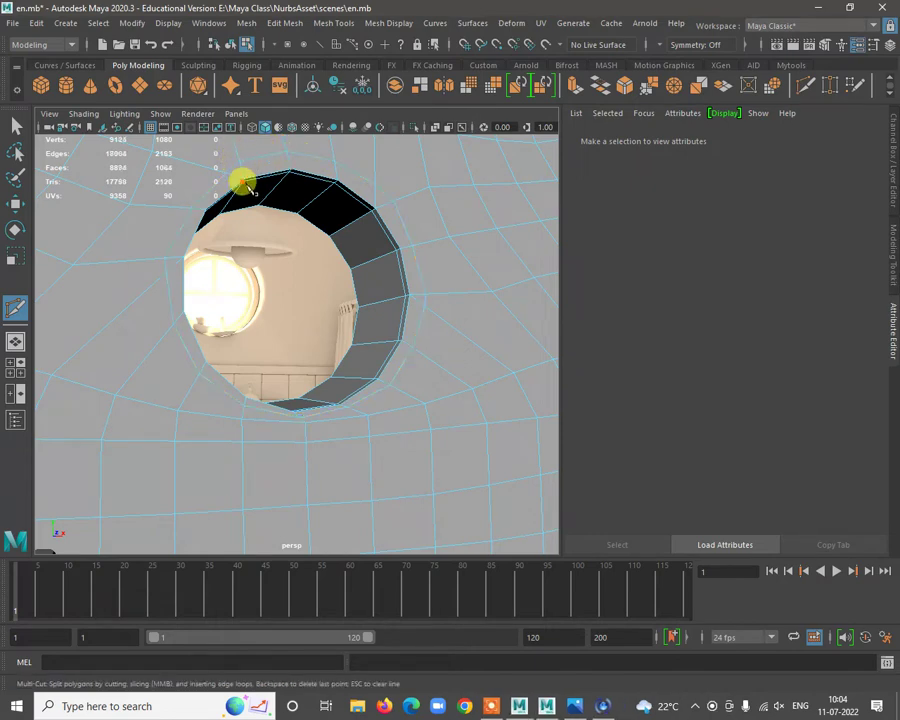
Collapse the short edge of the new ring to the right of the window opening.
alt+drag(373, 350, 229, 331)
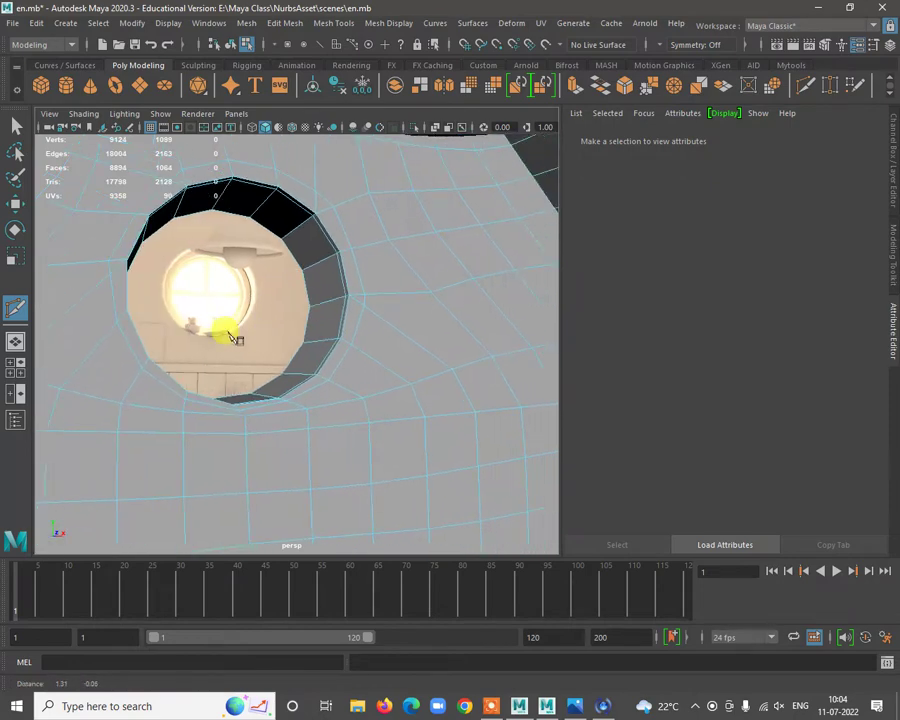
alt+right_drag(283, 281, 516, 477)
key(w)
click(386, 287)
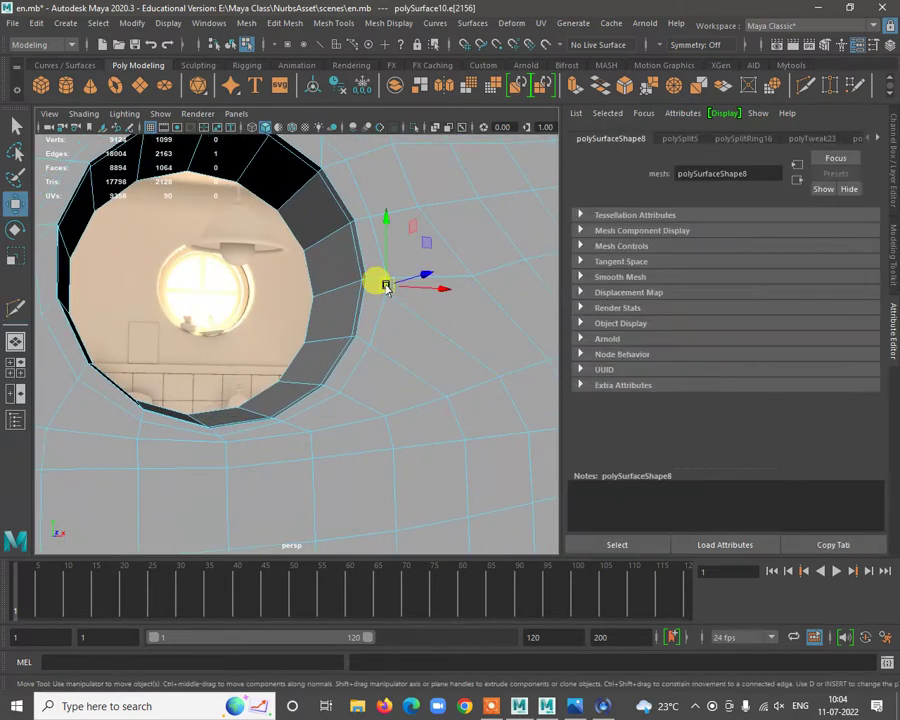
shift+right_click(390, 289)
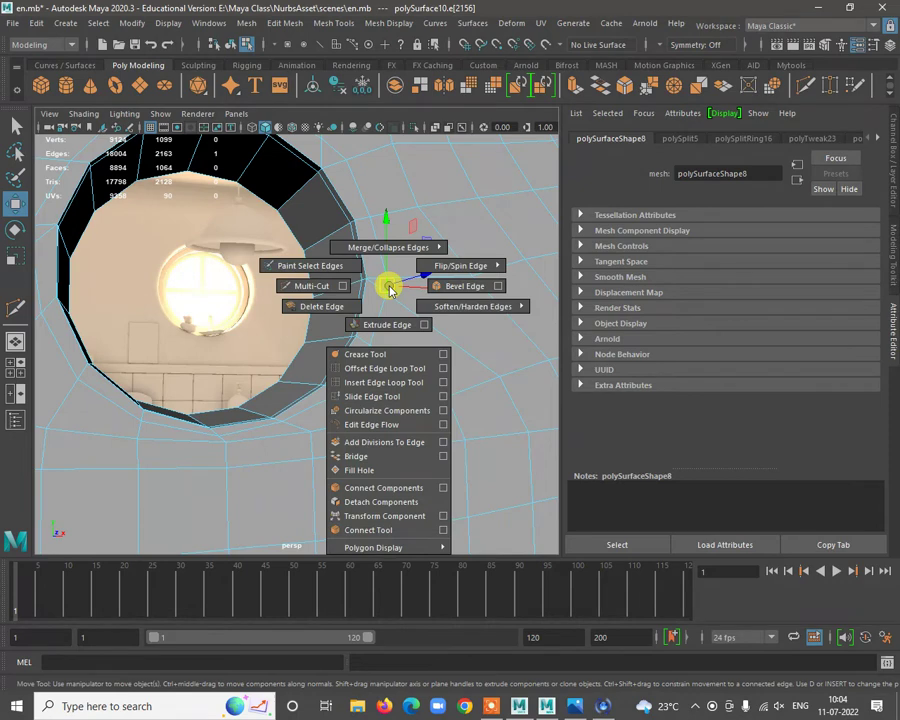
shift+right_drag(390, 289, 448, 247)
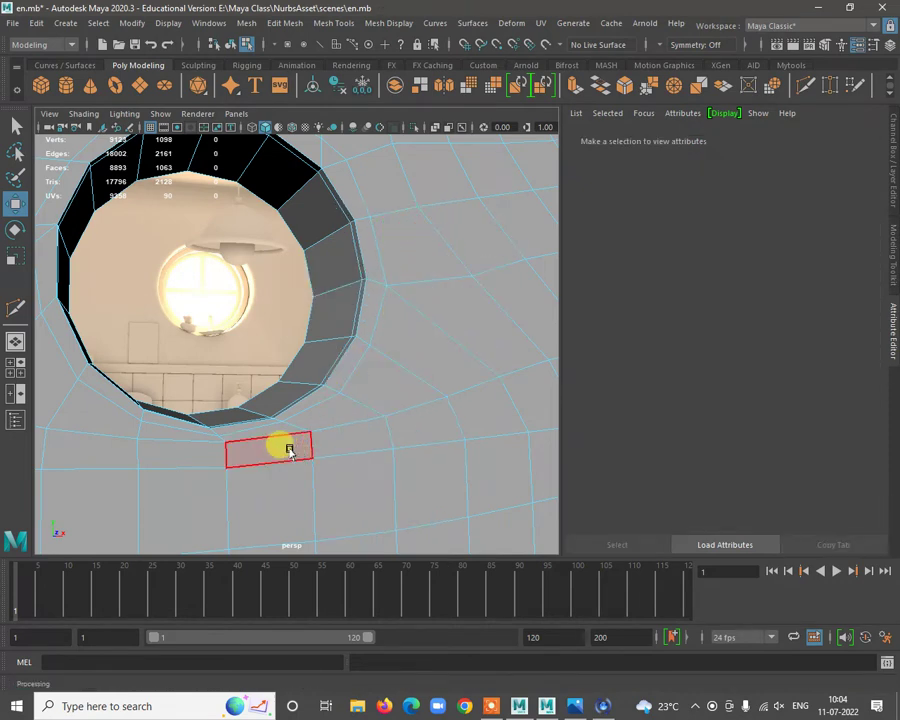
Collapse the short ring edge on the left side of the window opening.
alt+right_drag(338, 435, 243, 387)
alt+drag(285, 311, 390, 359)
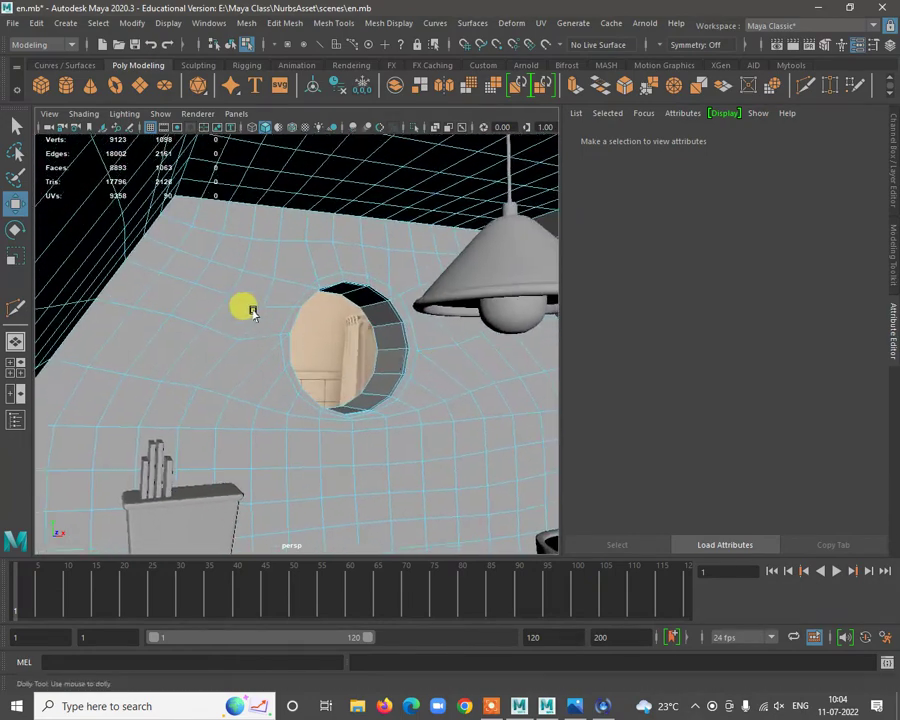
alt+right_drag(253, 311, 343, 396)
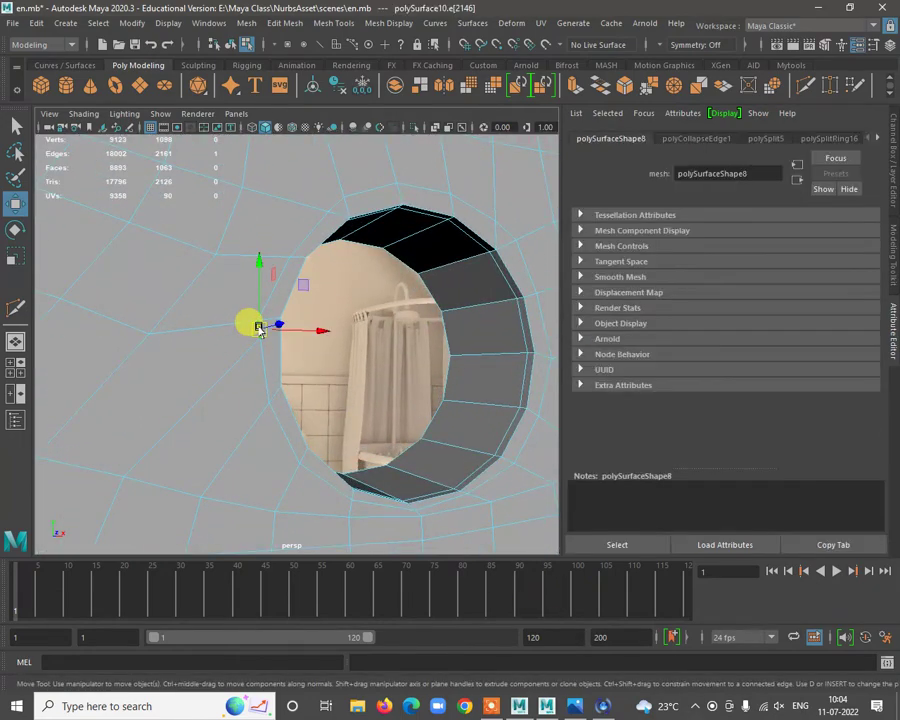
key(g)
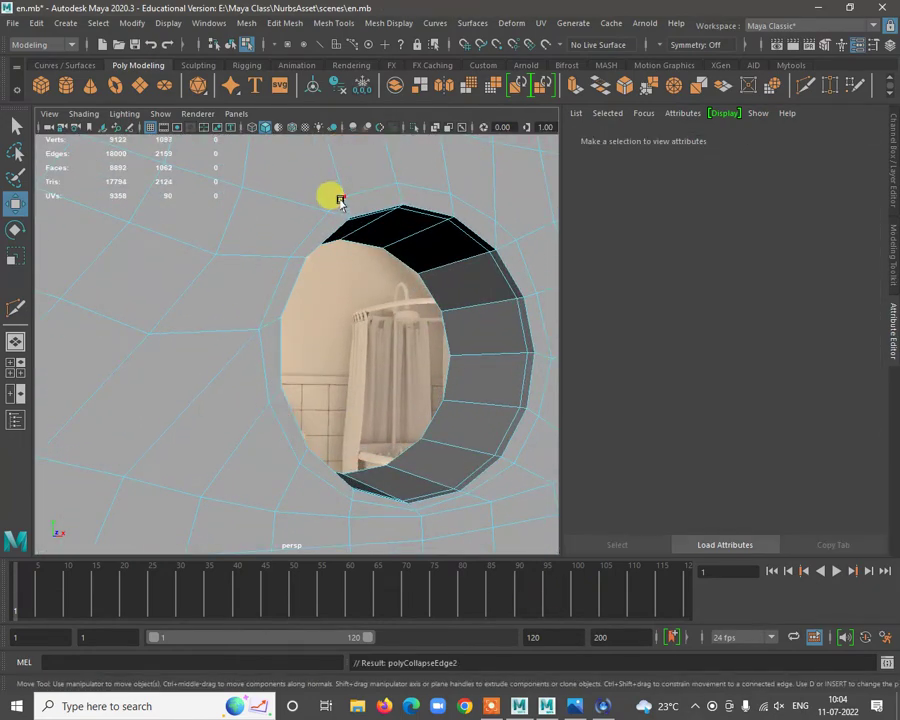
Collapse the short ring edges at the upper left and upper right of the window opening.
click(337, 200)
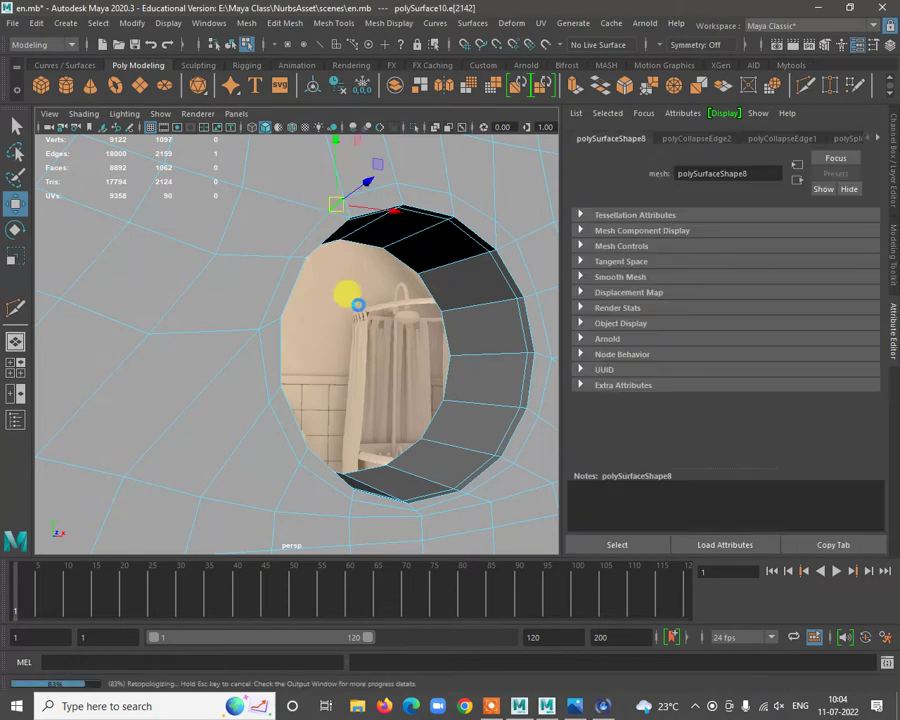
alt+drag(379, 344, 135, 280)
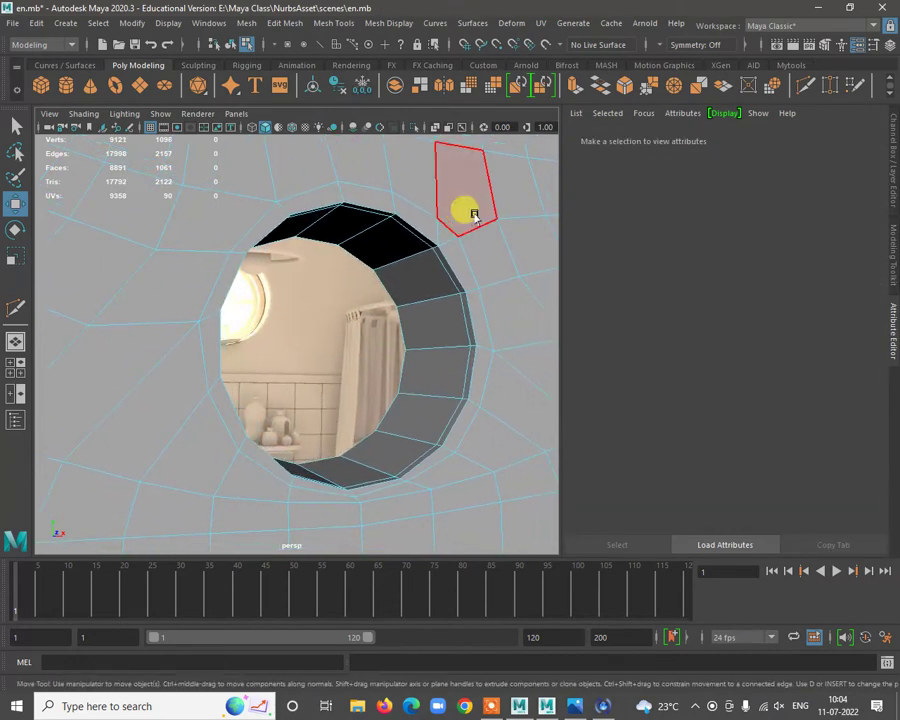
click(447, 228)
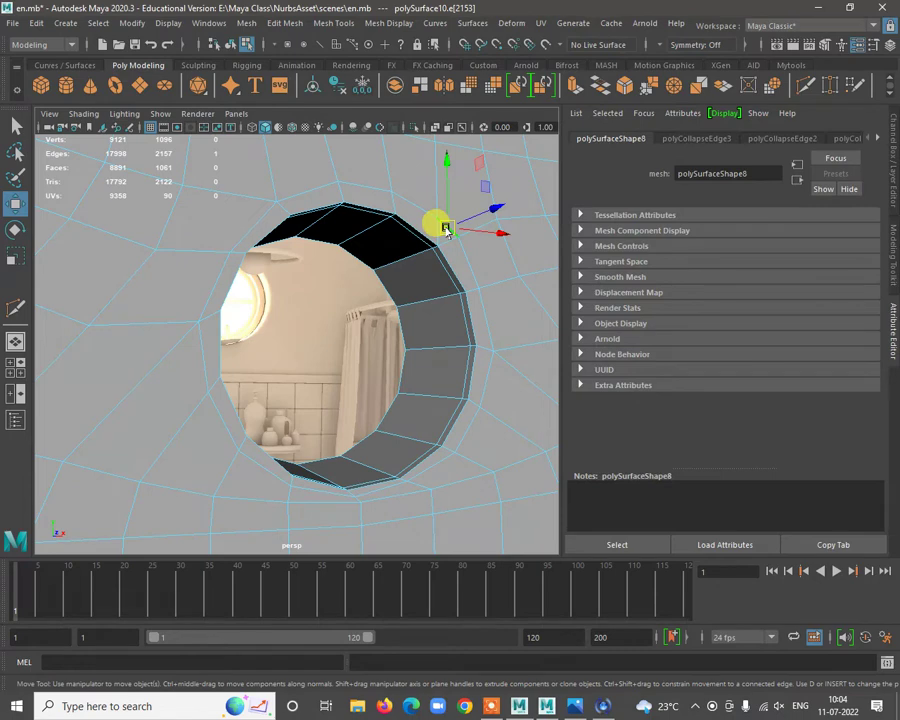
shift+right_drag(438, 215, 440, 221)
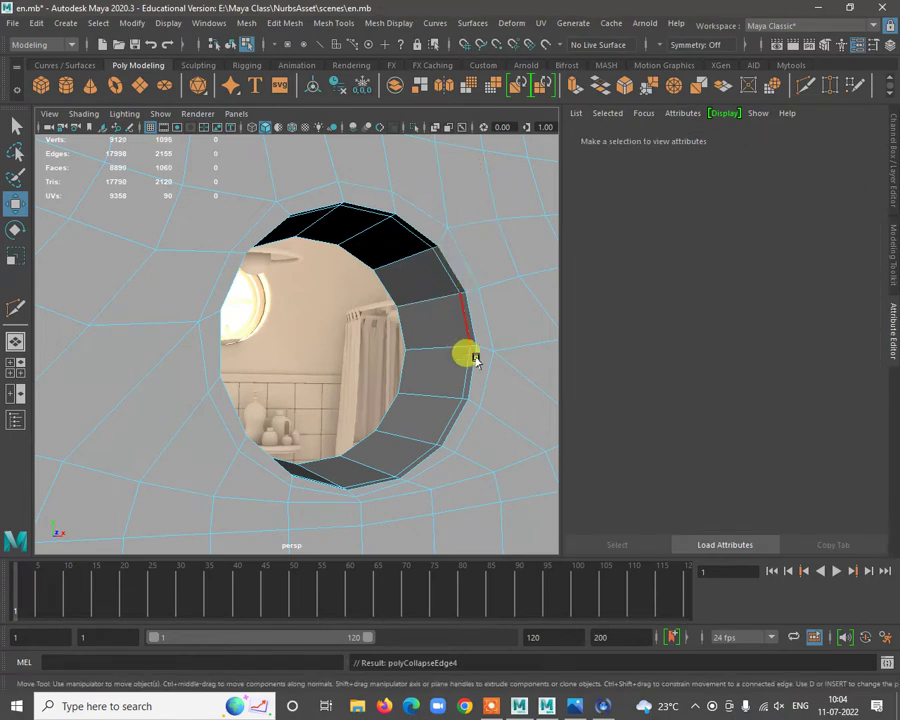
Select the full edge ring around the window opening and apply Circularize Components to it.
alt+drag(476, 360, 440, 220)
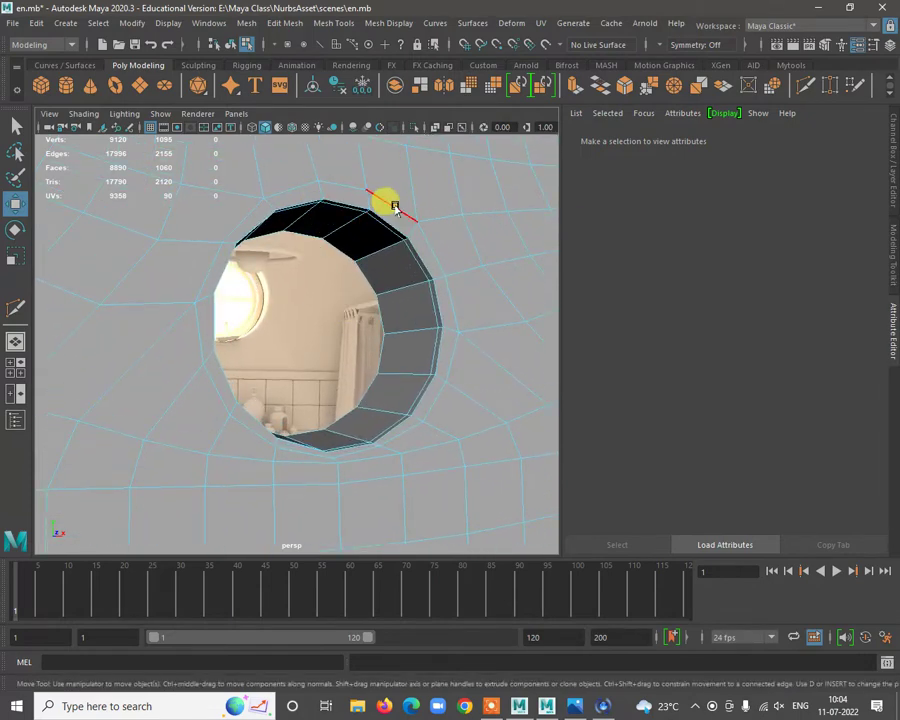
click(395, 207)
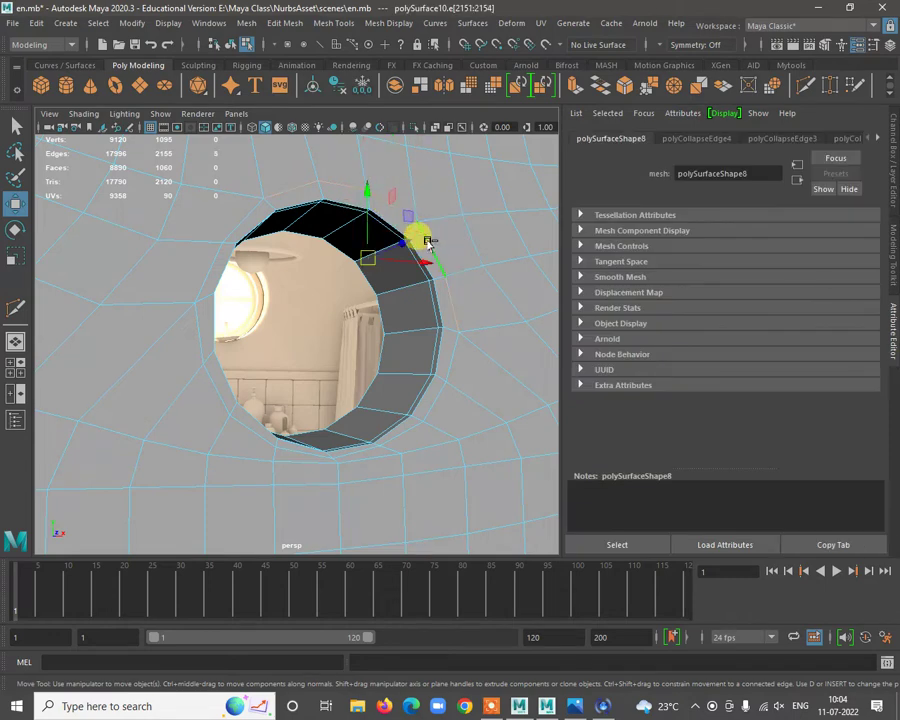
shift+click(428, 243)
shift+double_click(448, 358)
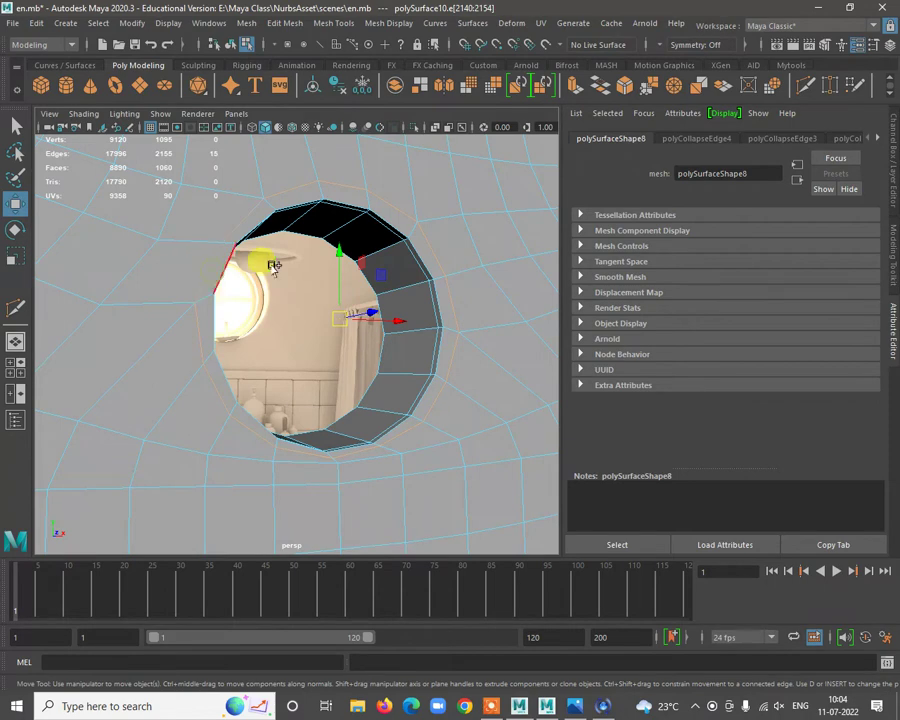
alt+drag(405, 393, 398, 192)
shift+right_click(409, 181)
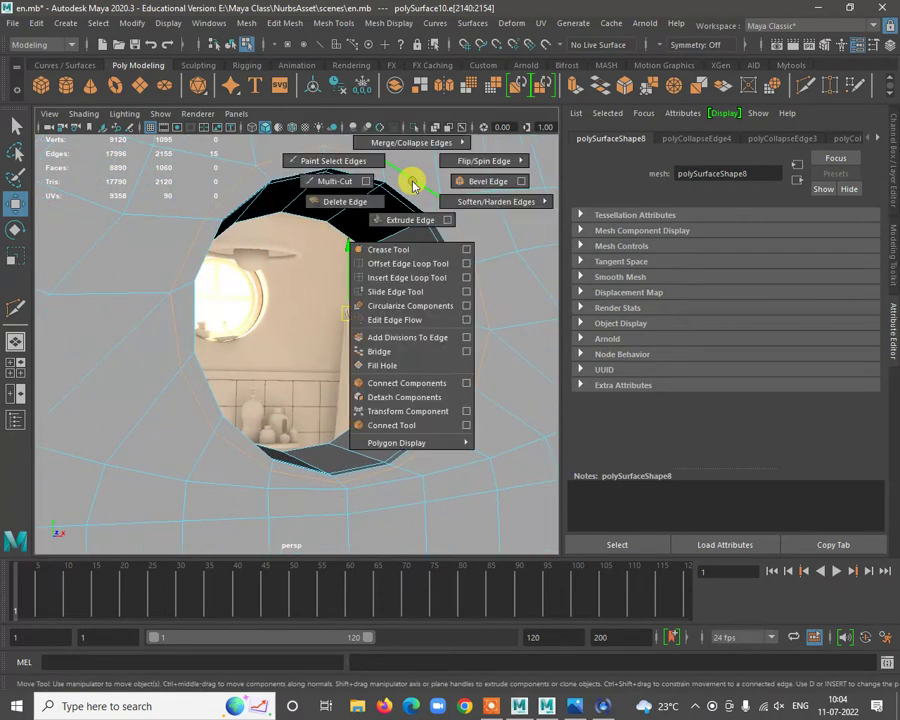
shift+right_drag(413, 185, 407, 306)
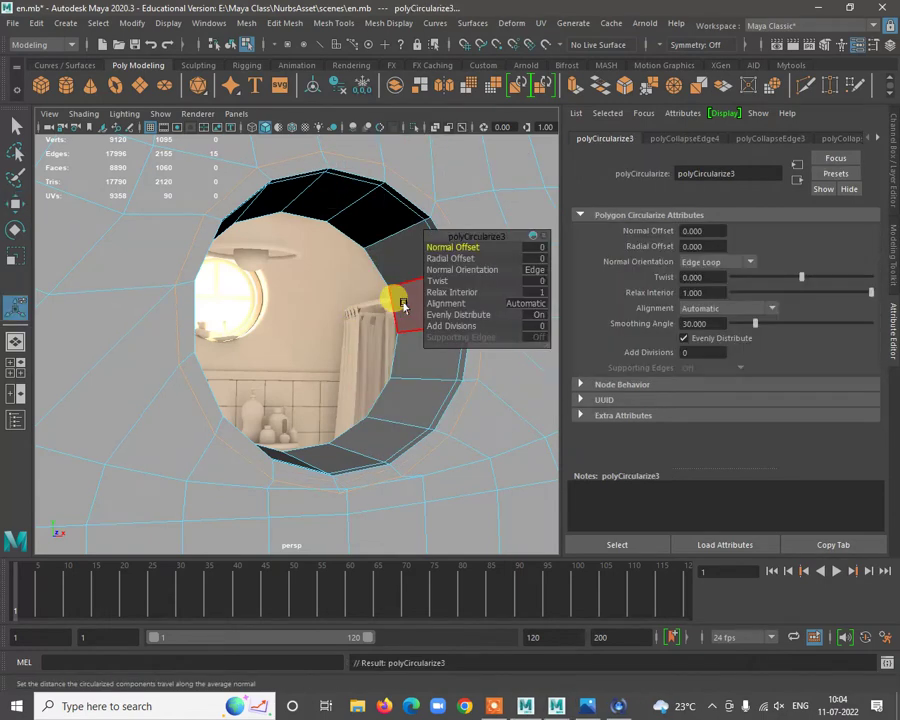
Move the two ring edges directly beneath the window opening slightly downward.
alt+right_drag(380, 391, 299, 390)
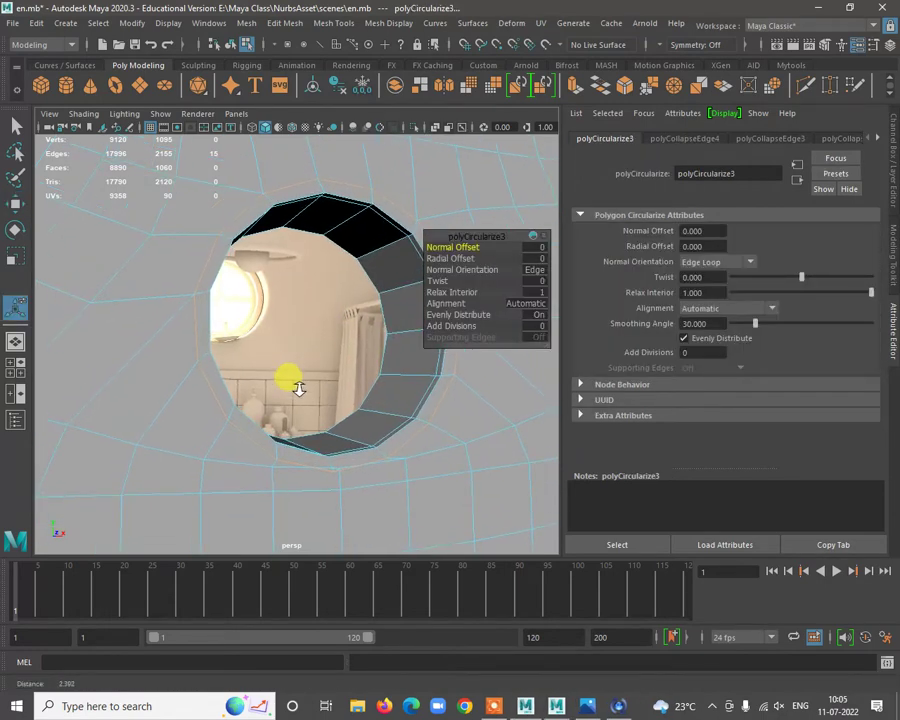
alt+middle_drag(392, 371, 377, 360)
drag(377, 361, 366, 399)
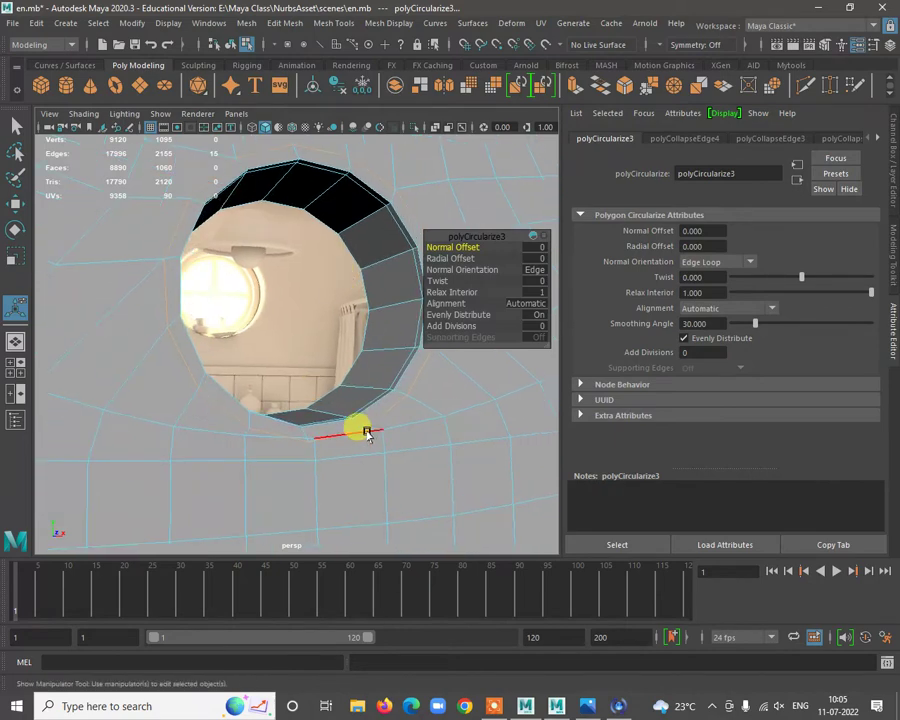
click(280, 435)
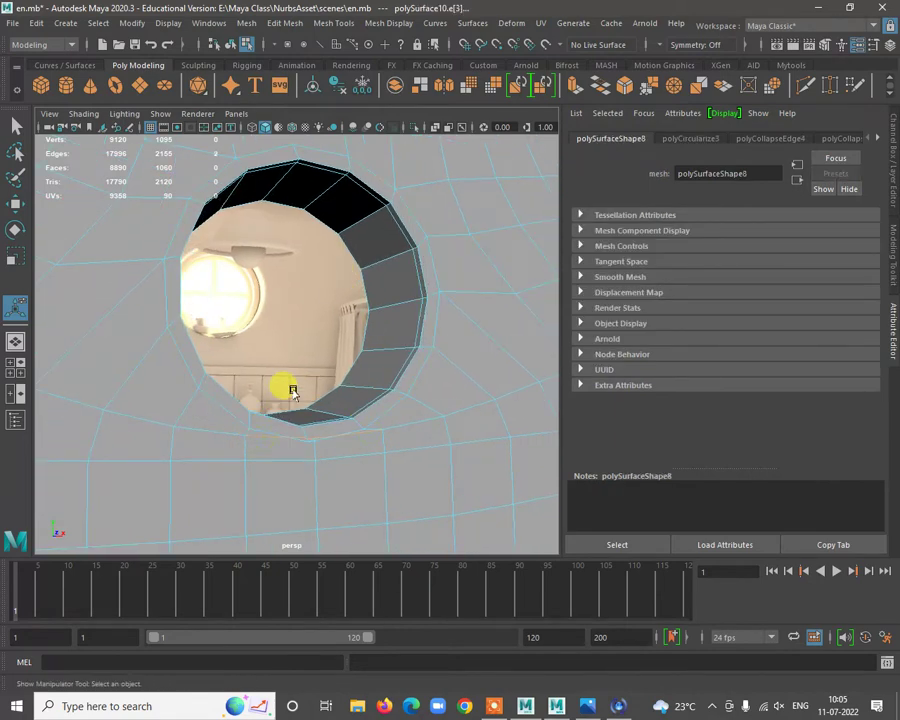
key(w)
drag(316, 366, 313, 374)
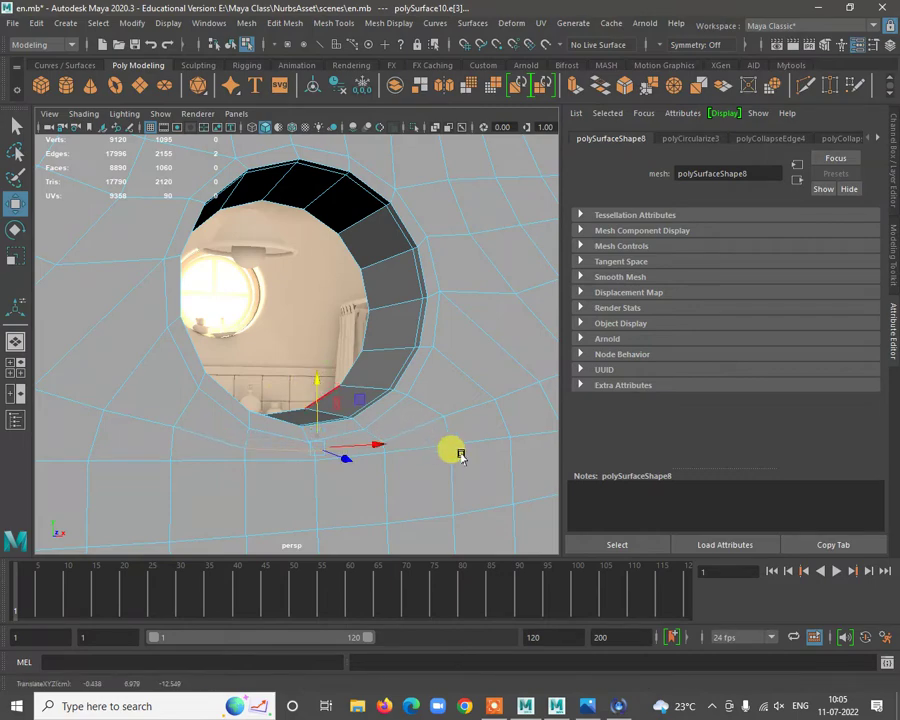
Inspect the wall around the window opening and return the room mesh to object mode.
alt+drag(460, 455, 327, 331)
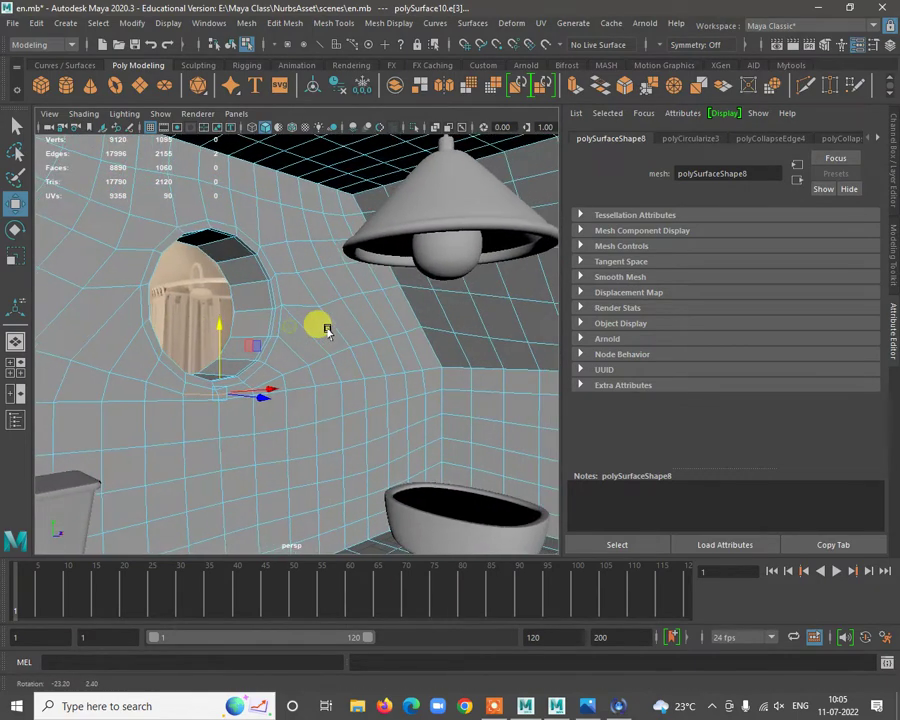
alt+right_drag(327, 331, 240, 250)
alt+drag(240, 250, 161, 295)
alt+right_drag(335, 345, 462, 415)
alt+drag(450, 412, 108, 350)
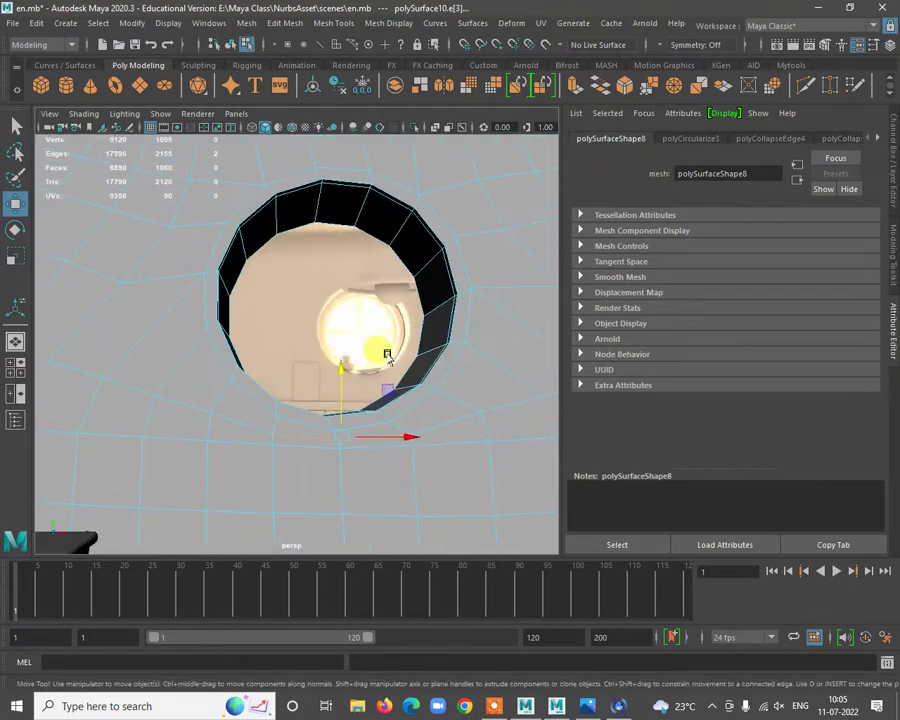
alt+drag(388, 358, 425, 272)
right_drag(428, 232, 476, 205)
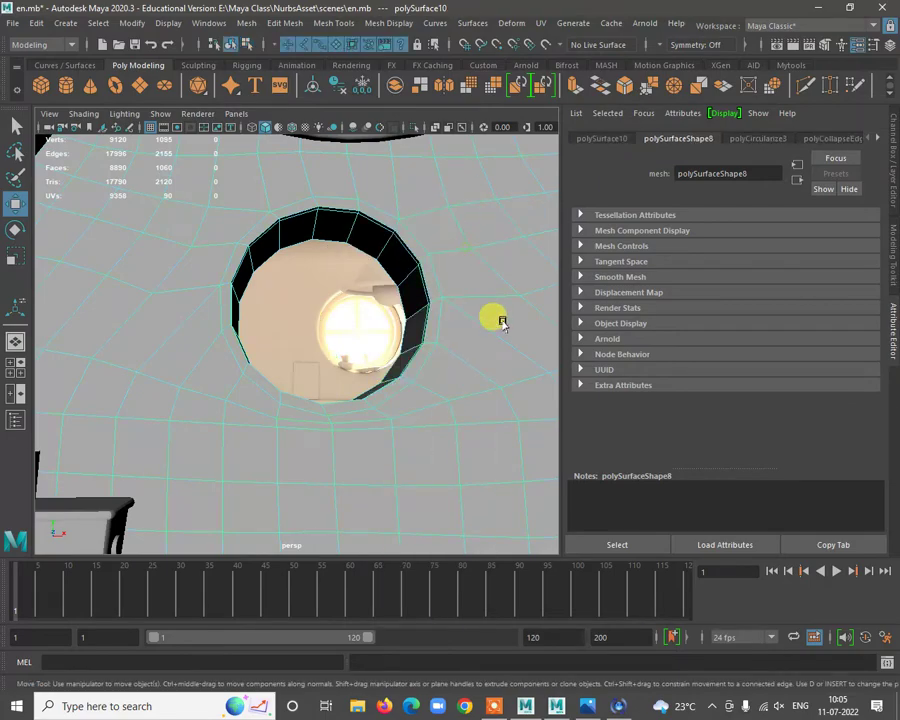
Turn on smooth mesh preview for the room mesh and view the whole room.
alt+right_drag(500, 319, 394, 369)
alt+drag(394, 369, 298, 370)
alt+right_drag(346, 333, 394, 360)
alt+middle_drag(350, 328, 433, 311)
click(247, 23)
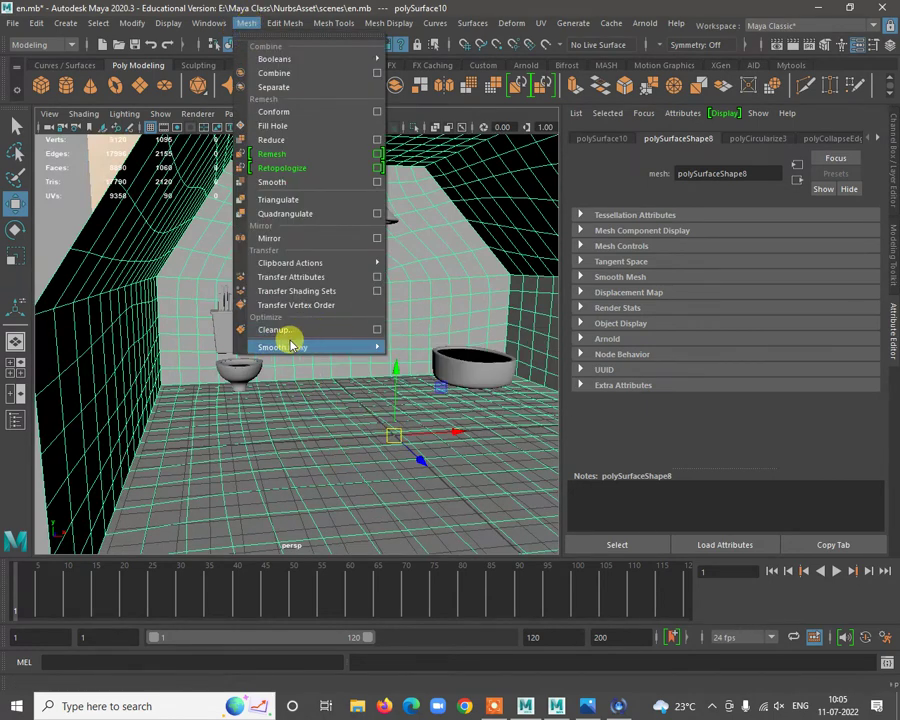
alt+right_drag(337, 425, 328, 255)
alt+drag(327, 253, 287, 245)
alt+right_drag(287, 245, 275, 309)
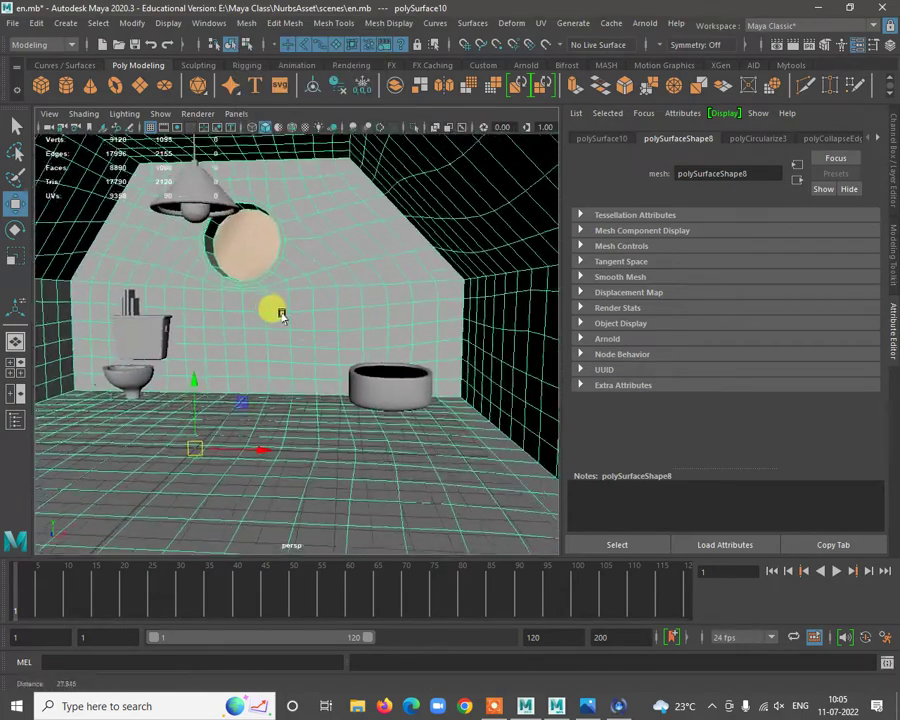
key(3)
alt+right_drag(346, 384, 235, 328)
alt+drag(235, 328, 263, 358)
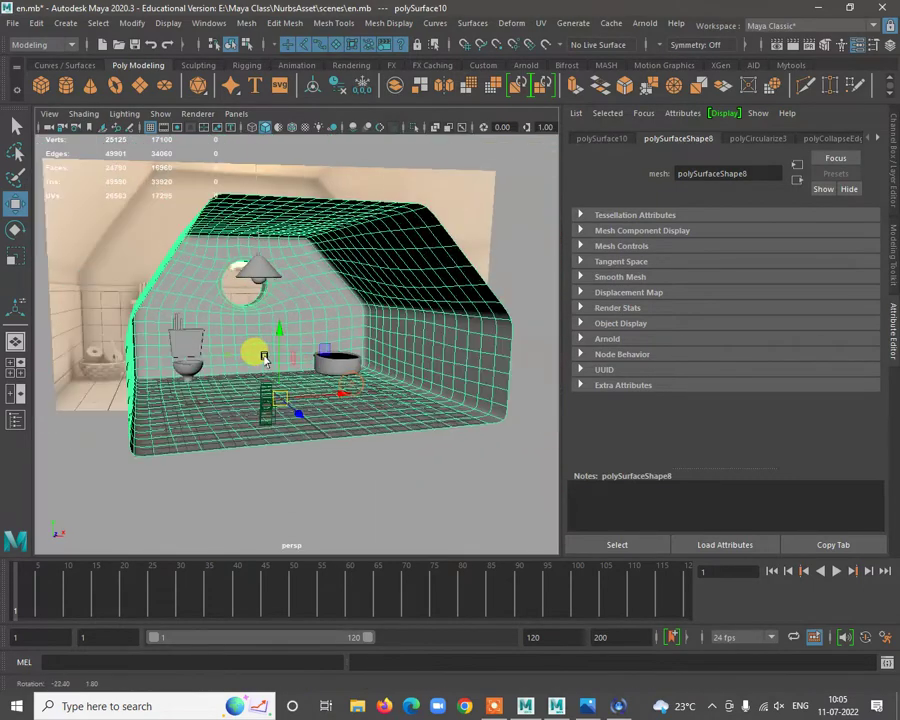
Deselect the room and enable screen-space ambient occlusion in the viewport.
click(392, 520)
alt+right_drag(232, 296, 337, 408)
alt+drag(336, 407, 247, 293)
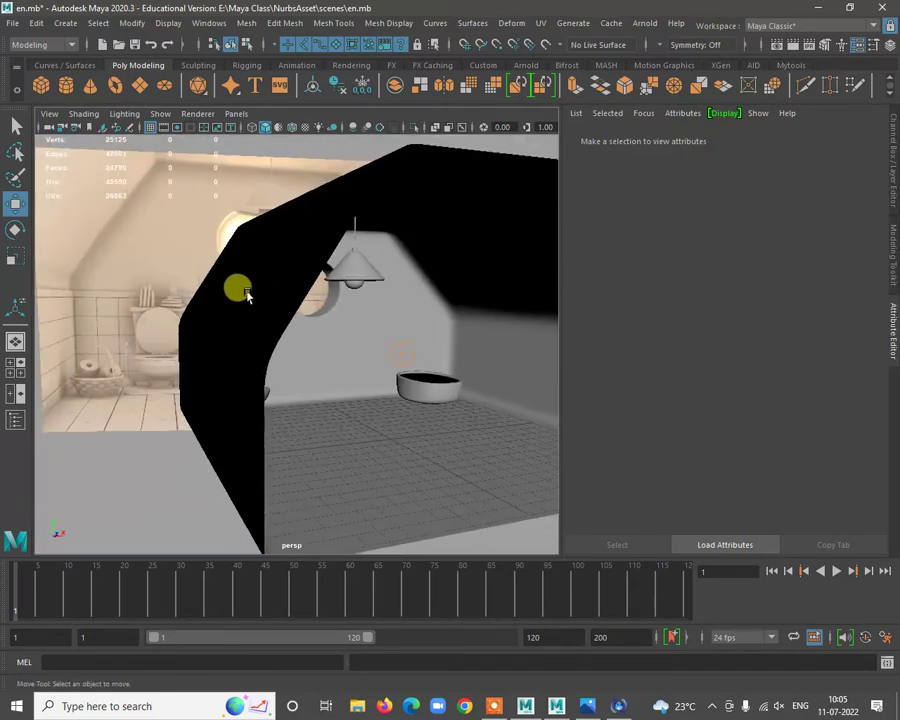
click(353, 129)
alt+drag(320, 220, 328, 358)
alt+right_drag(255, 476, 350, 490)
alt+middle_drag(376, 467, 303, 450)
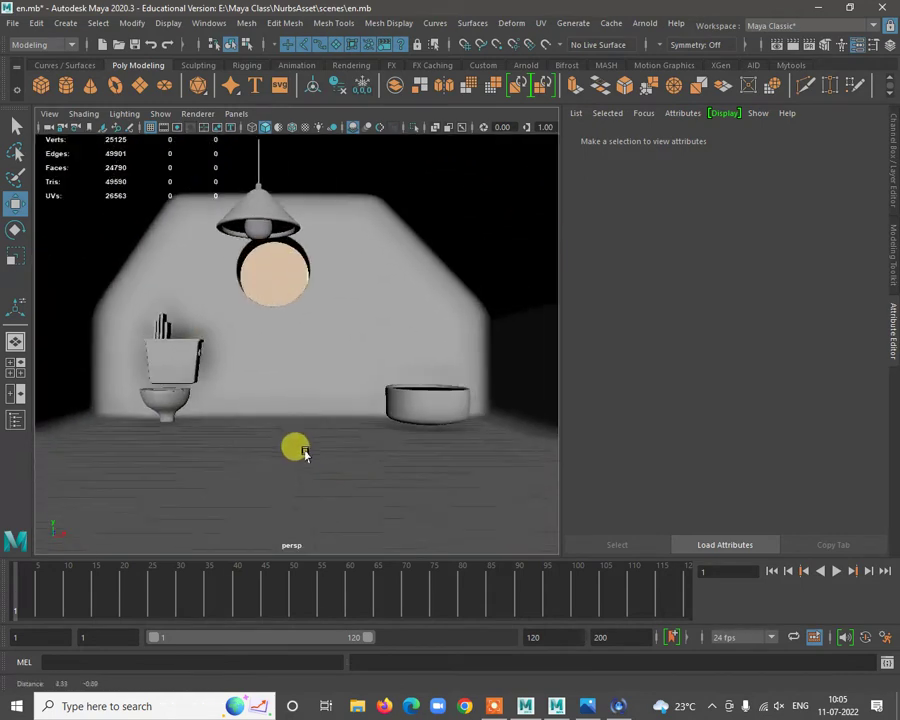
Give the room's lambert2 material a beige color sampled from the reference image and raise its incandescence slightly.
alt+right_drag(303, 450, 238, 378)
alt+drag(237, 377, 272, 390)
click(384, 316)
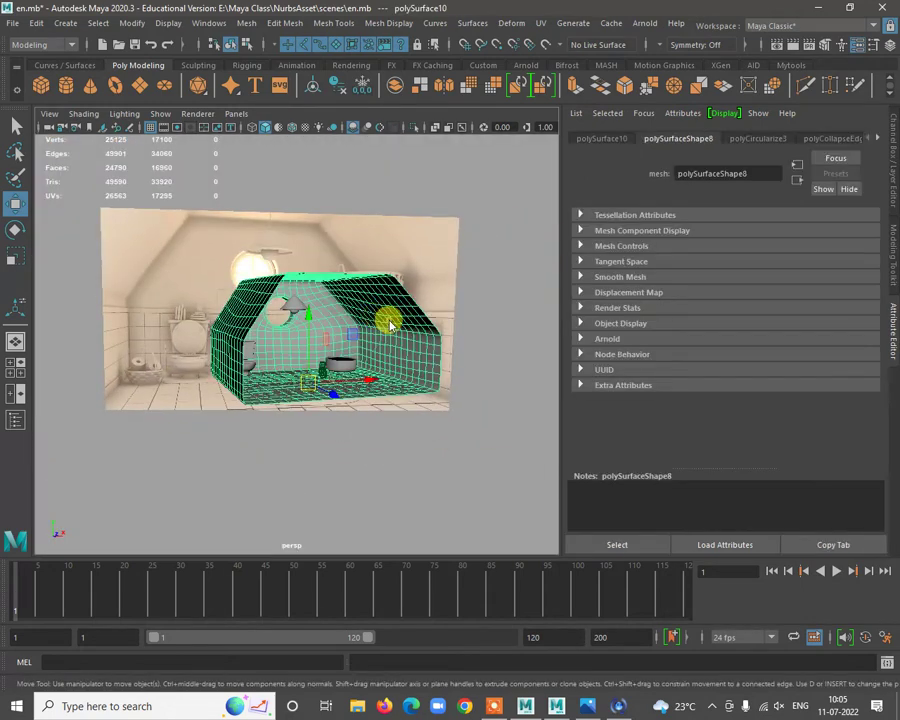
right_drag(388, 318, 387, 661)
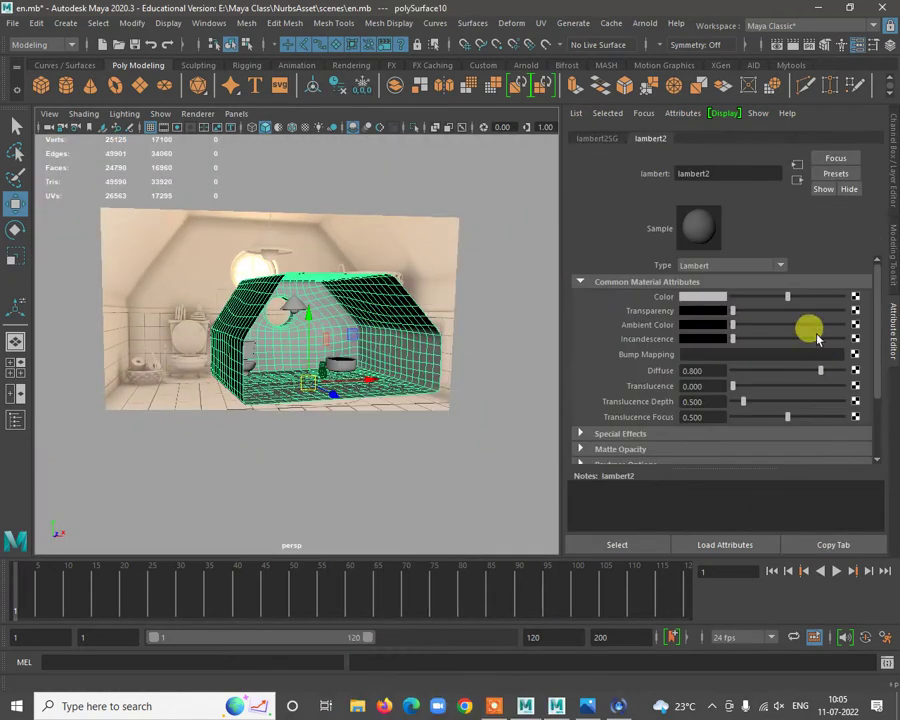
click(705, 297)
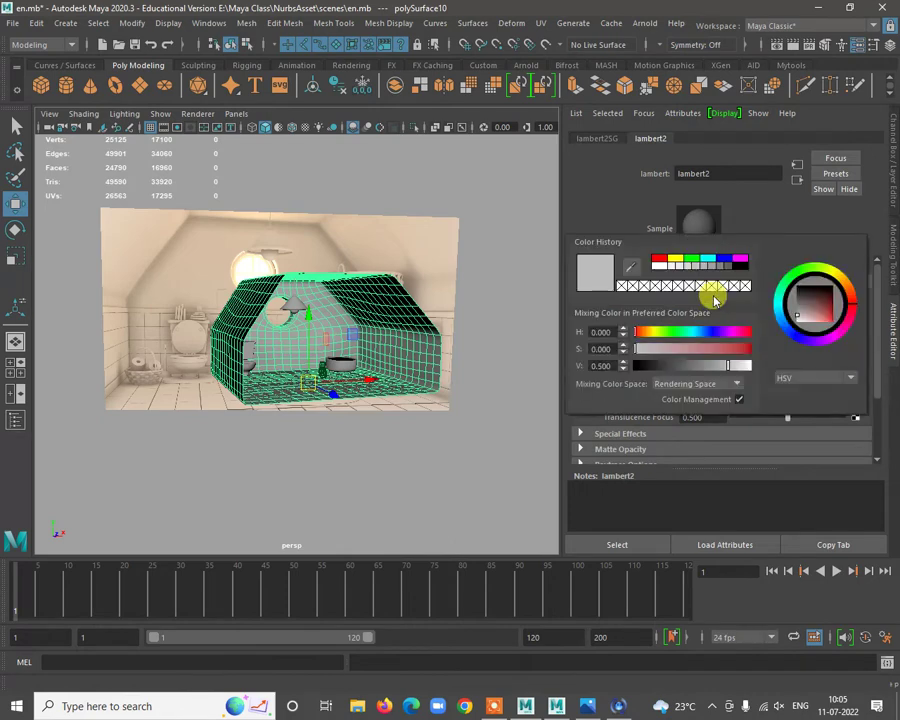
click(632, 268)
click(430, 233)
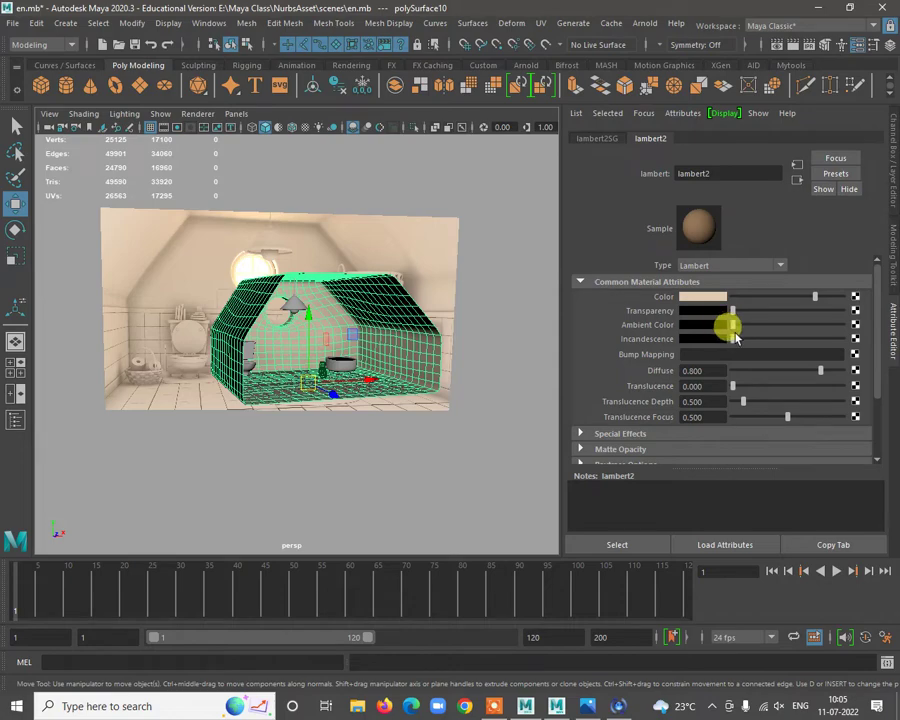
drag(734, 338, 743, 338)
click(489, 490)
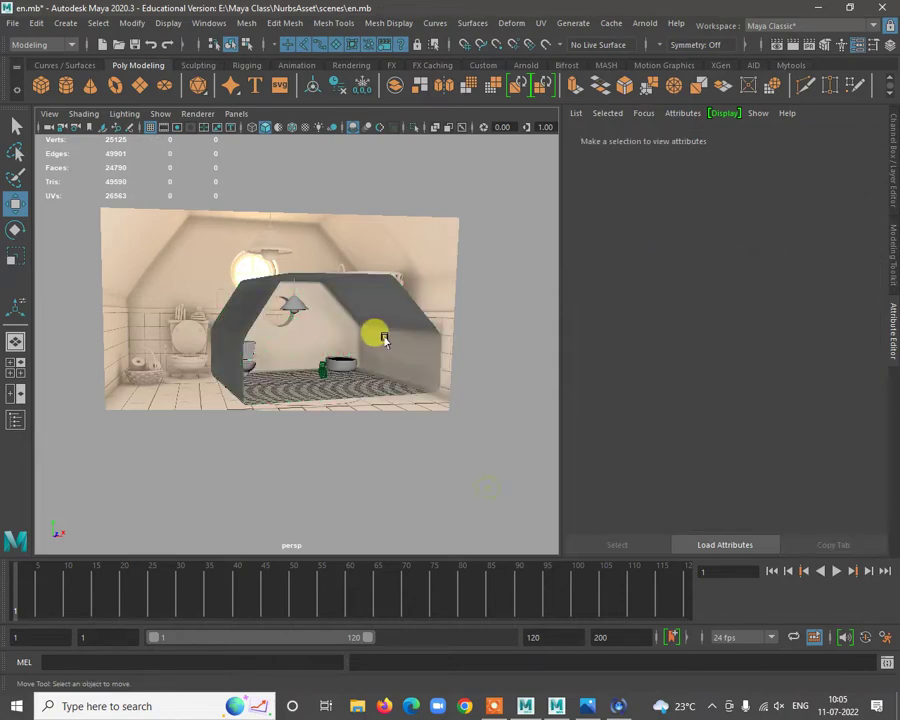
Assign the existing lambert2 material to the bathtub, toilet, books, lamp and room together, and deselect everything.
alt+right_drag(384, 338, 446, 458)
alt+drag(446, 460, 408, 424)
click(399, 423)
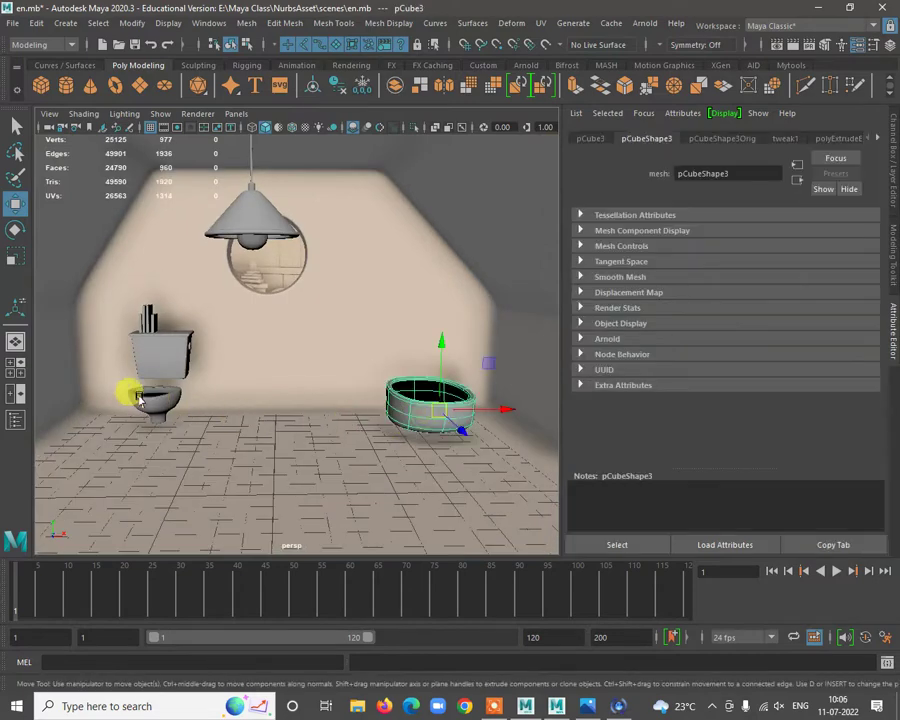
click(171, 355)
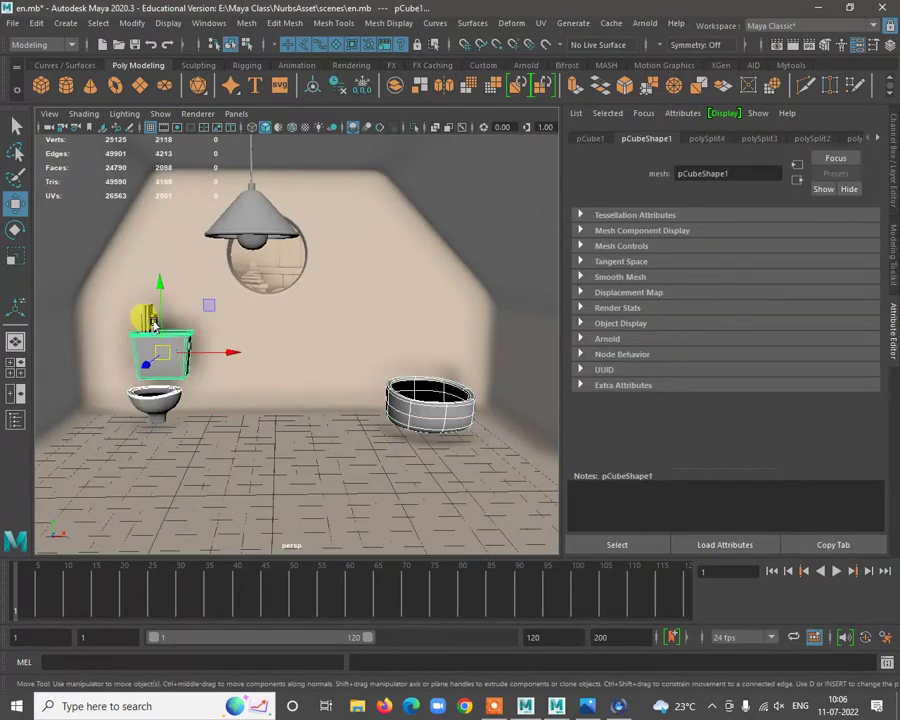
key(q)
click(250, 215)
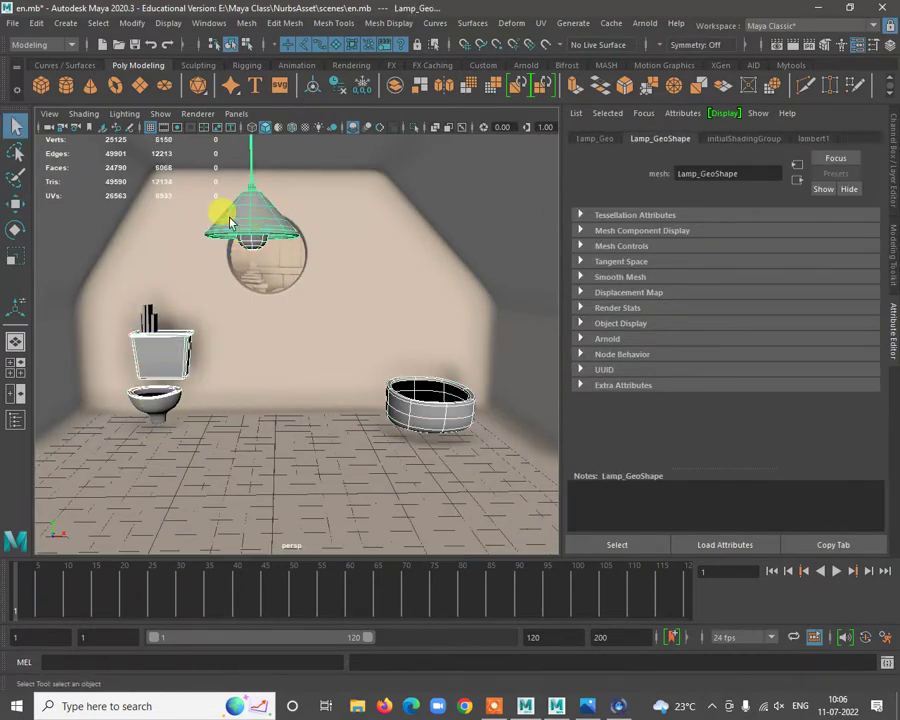
click(110, 312)
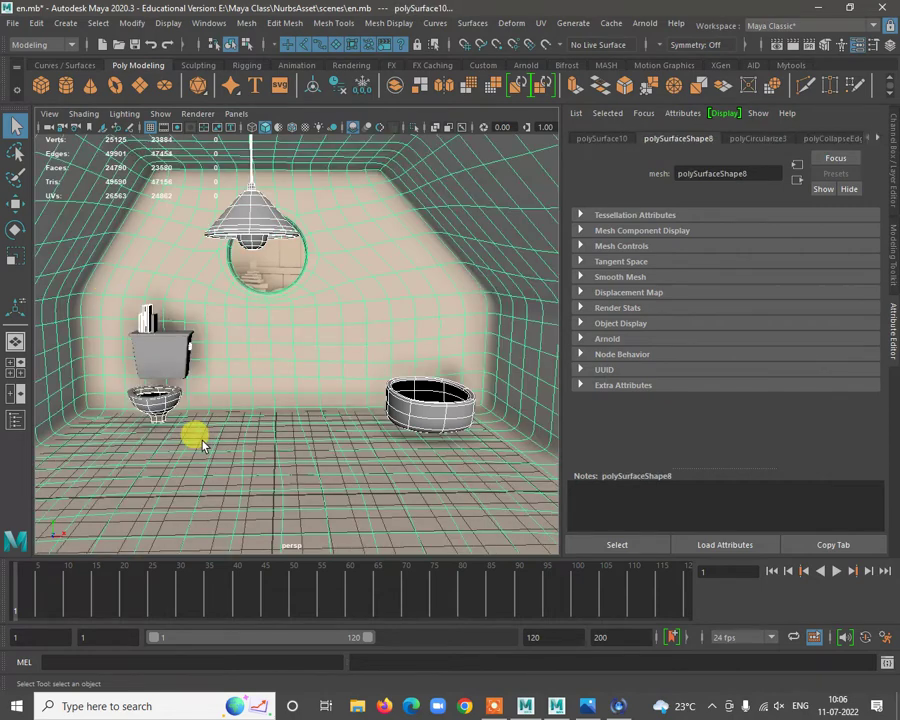
click(166, 354)
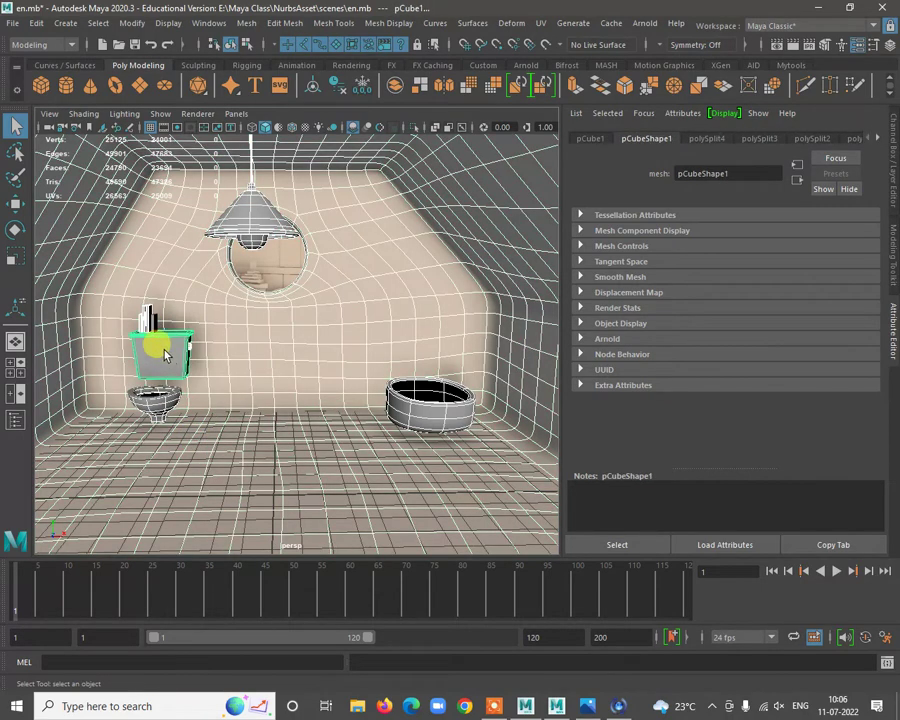
click(152, 328)
right_click(166, 320)
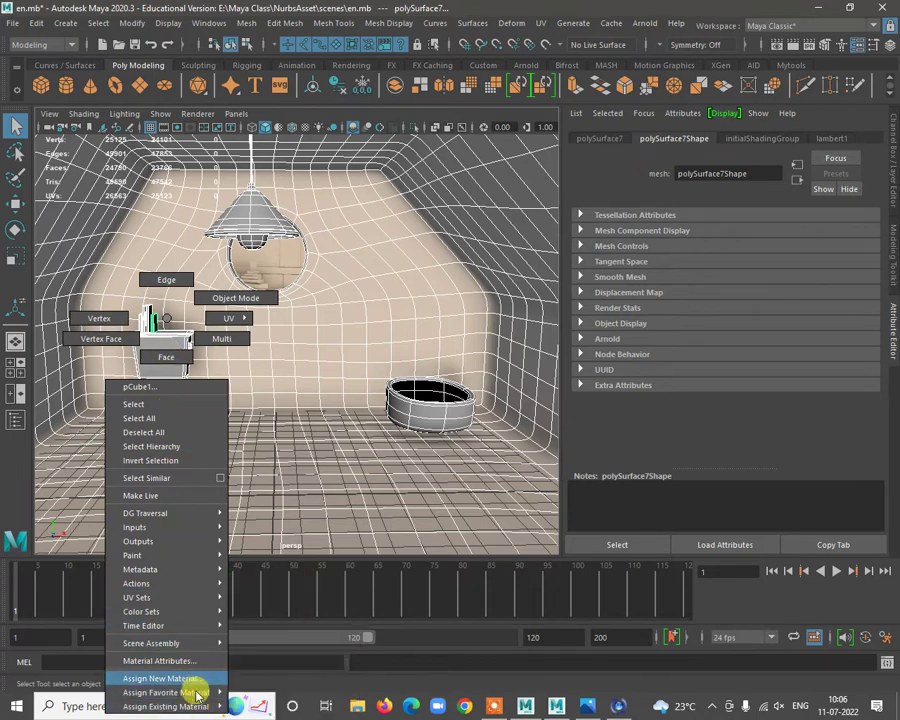
mouse_move(199, 710)
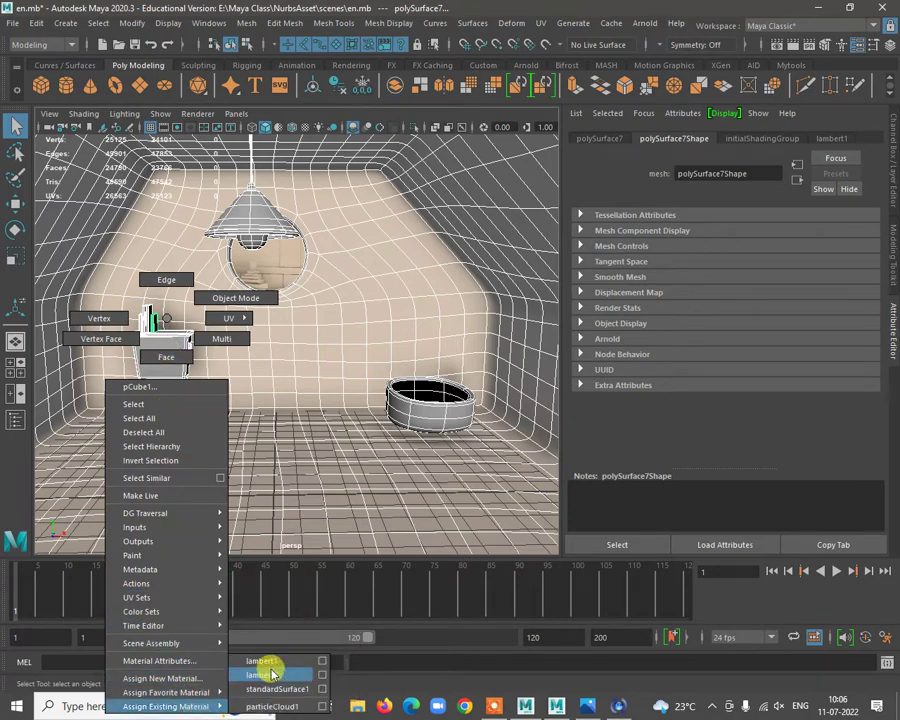
click(262, 675)
alt+right_drag(471, 400, 301, 349)
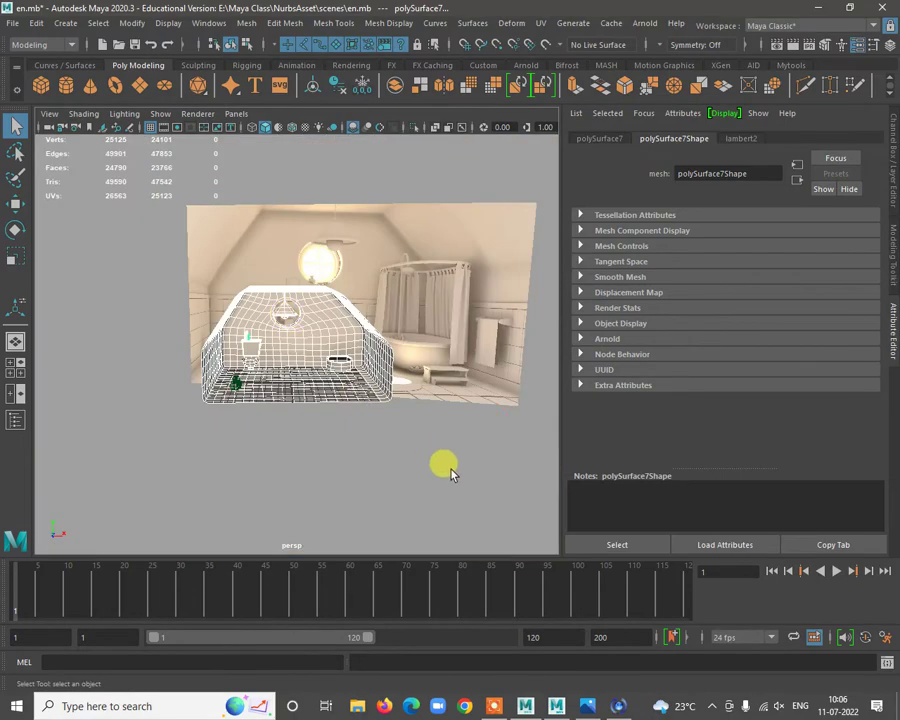
click(451, 471)
Examine the round window and the surrounding wall details in the reference image.
alt+right_drag(289, 296, 369, 436)
alt+drag(368, 433, 321, 315)
alt+right_drag(321, 315, 460, 424)
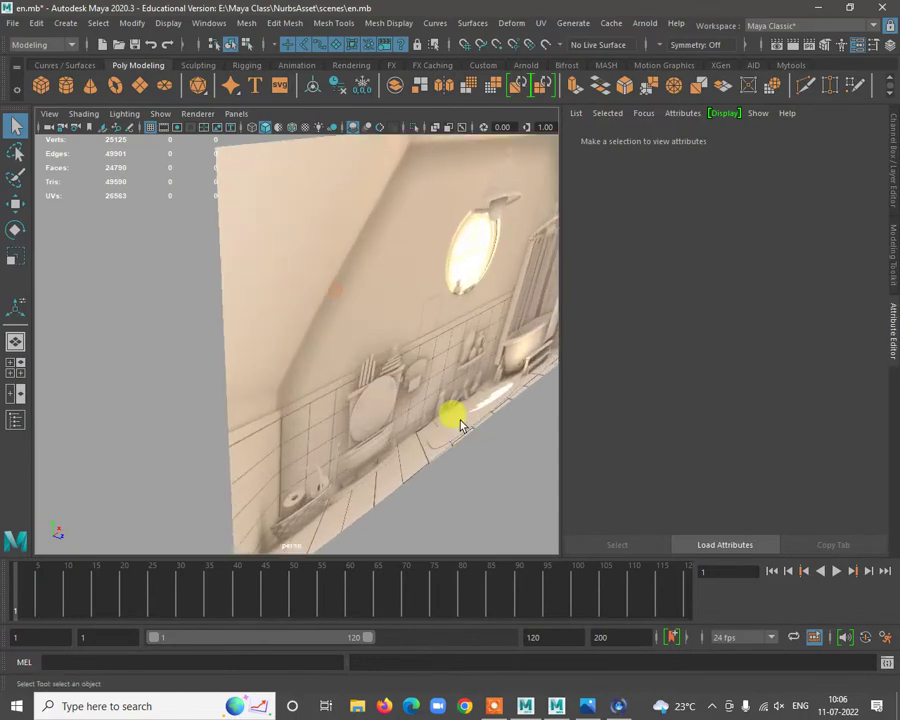
alt+middle_drag(460, 424, 62, 420)
alt+right_drag(299, 237, 447, 430)
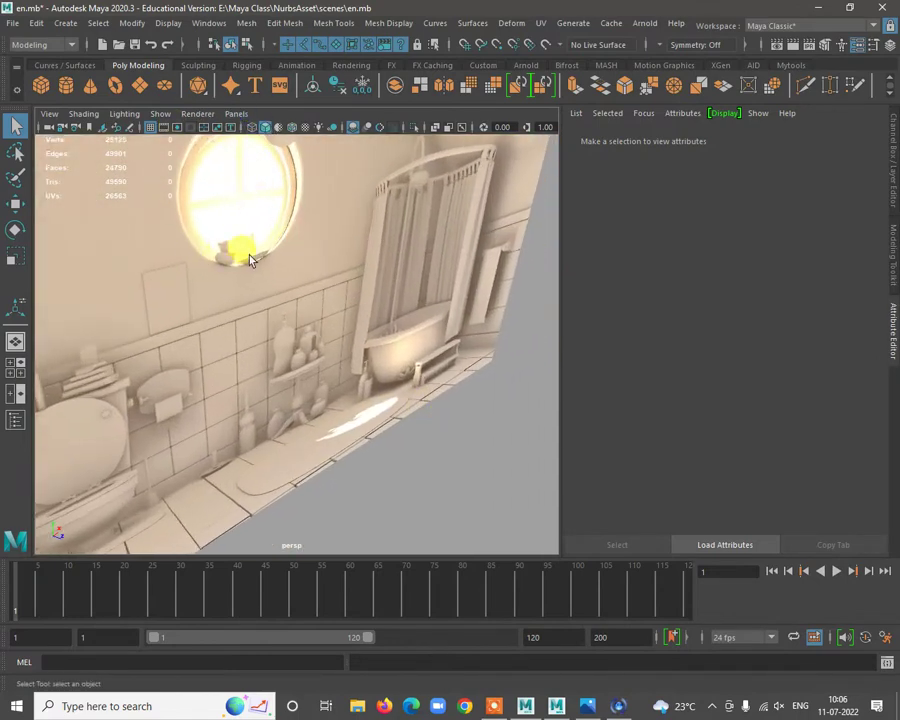
alt+right_drag(236, 244, 232, 286)
alt+right_drag(322, 376, 222, 330)
alt+drag(222, 335, 366, 350)
alt+middle_drag(366, 350, 374, 366)
alt+right_drag(374, 366, 450, 430)
alt+middle_drag(420, 430, 321, 382)
alt+right_drag(321, 382, 364, 414)
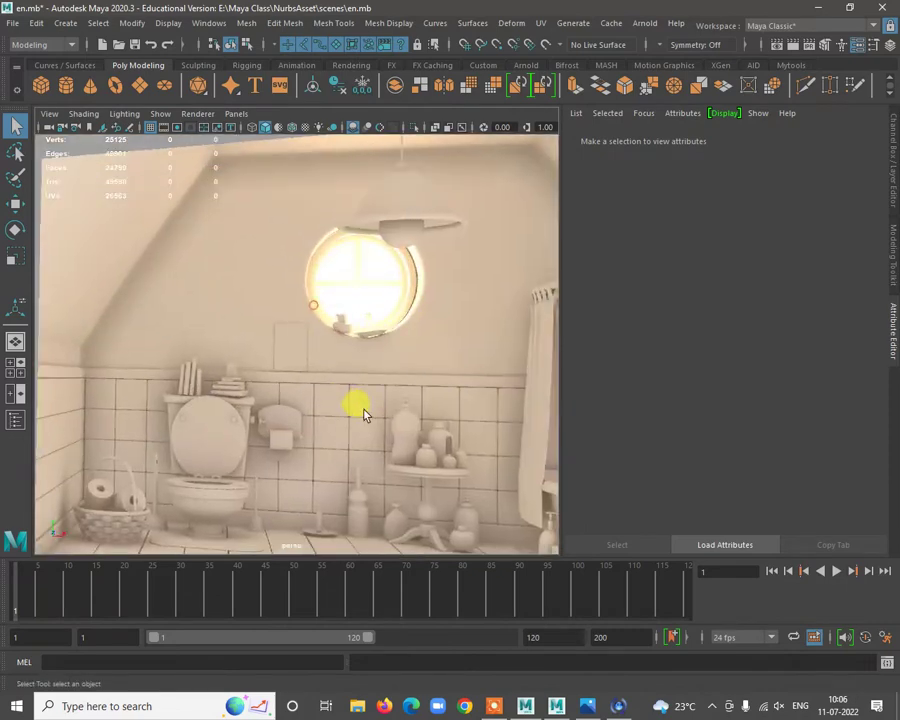
Insert an edge loop around the inner wall of the round window opening and save the scene.
alt+right_drag(451, 381, 403, 351)
alt+drag(267, 307, 383, 290)
click(411, 288)
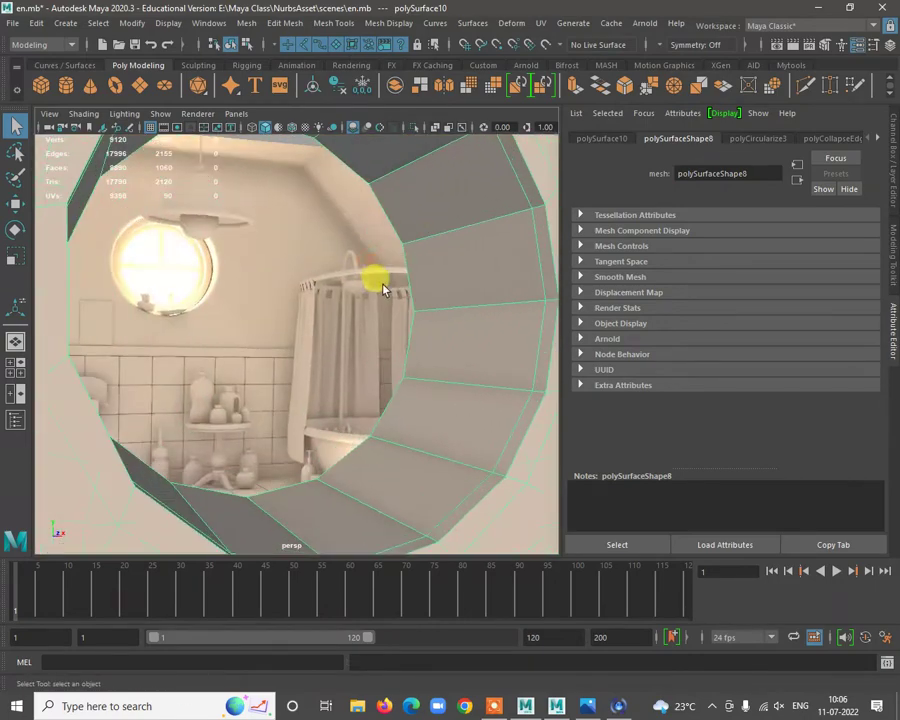
shift+right_drag(445, 220, 423, 252)
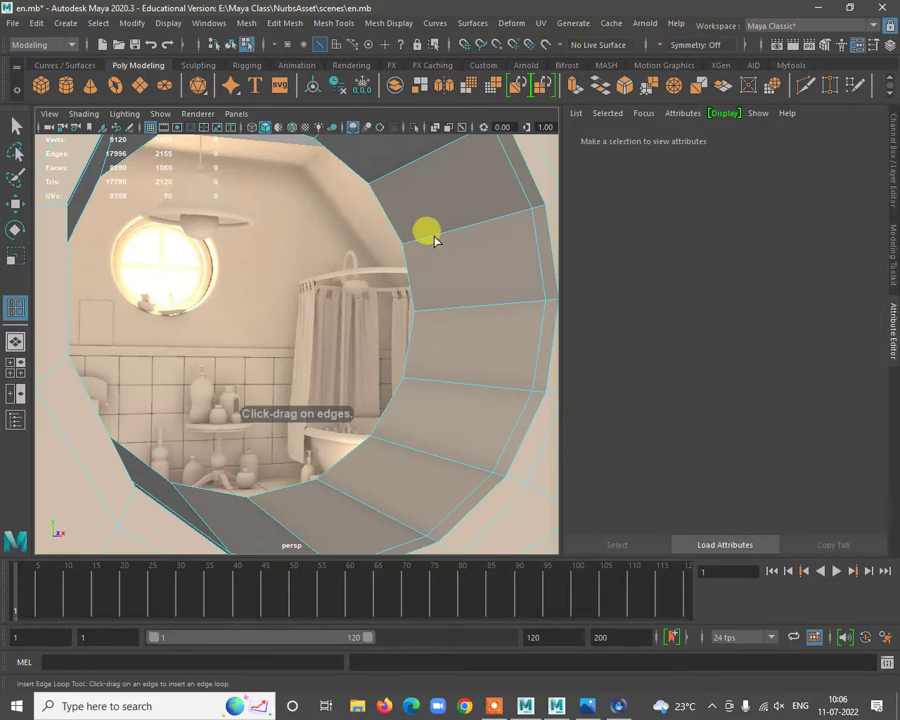
drag(435, 244, 440, 282)
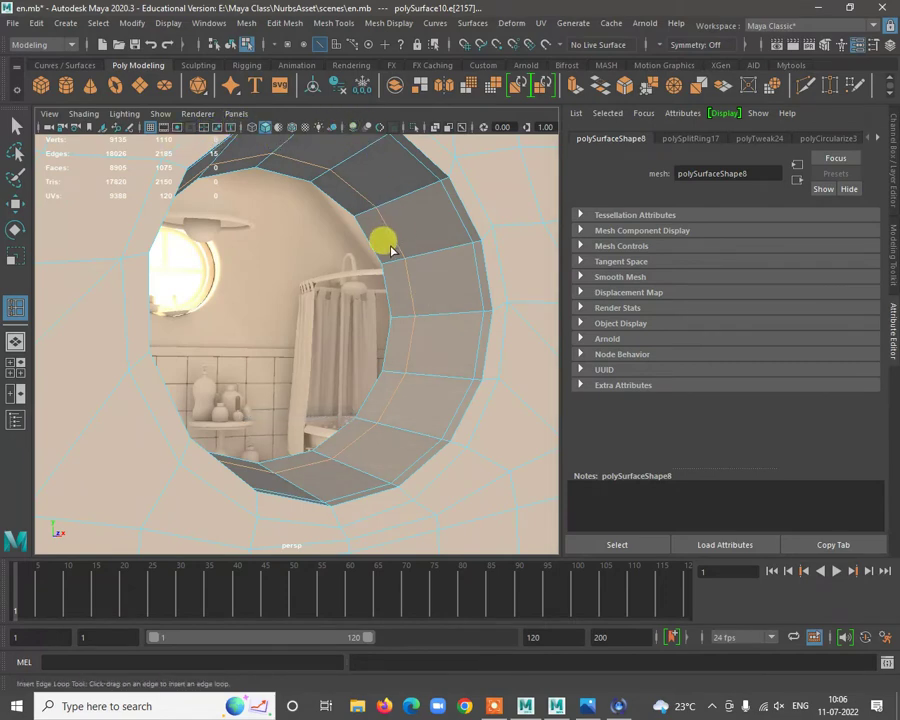
key(ctrl+s)
Duplicate the narrow loop of faces inside the window opening and offset the copy by about 0.083 in local Z.
scroll(388, 255, up, 1)
alt+right_drag(388, 255, 368, 264)
key(q)
click(390, 293)
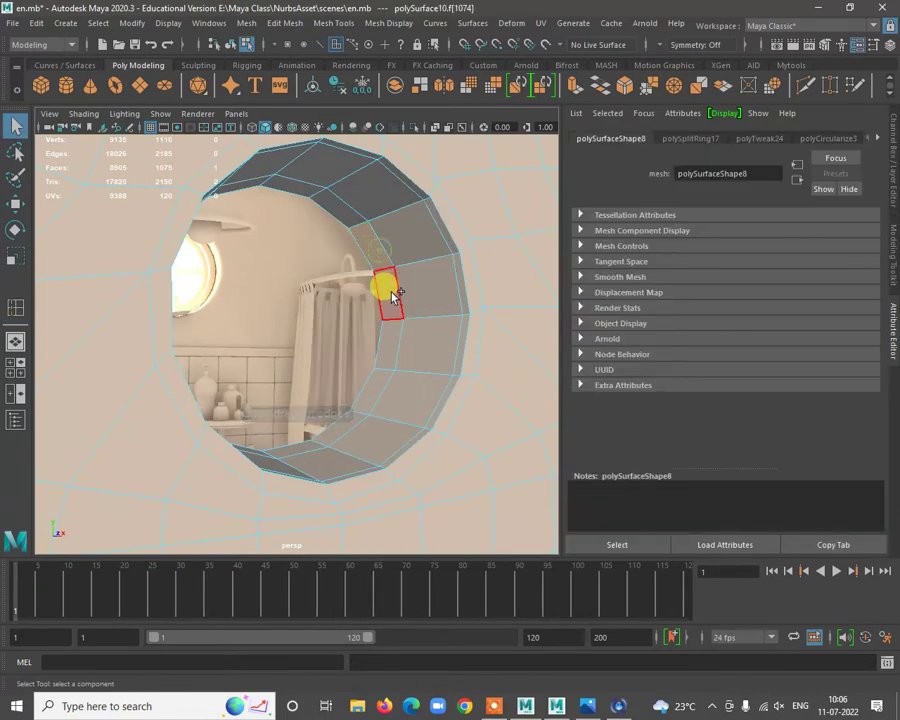
double_click(390, 293)
shift+right_click(393, 296)
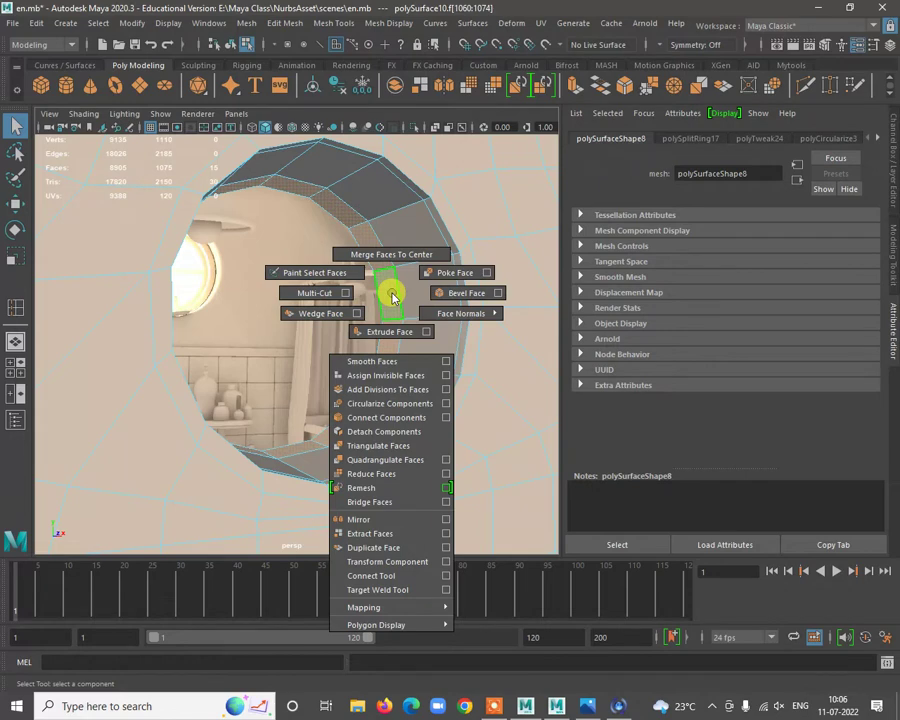
shift+right_drag(391, 296, 400, 551)
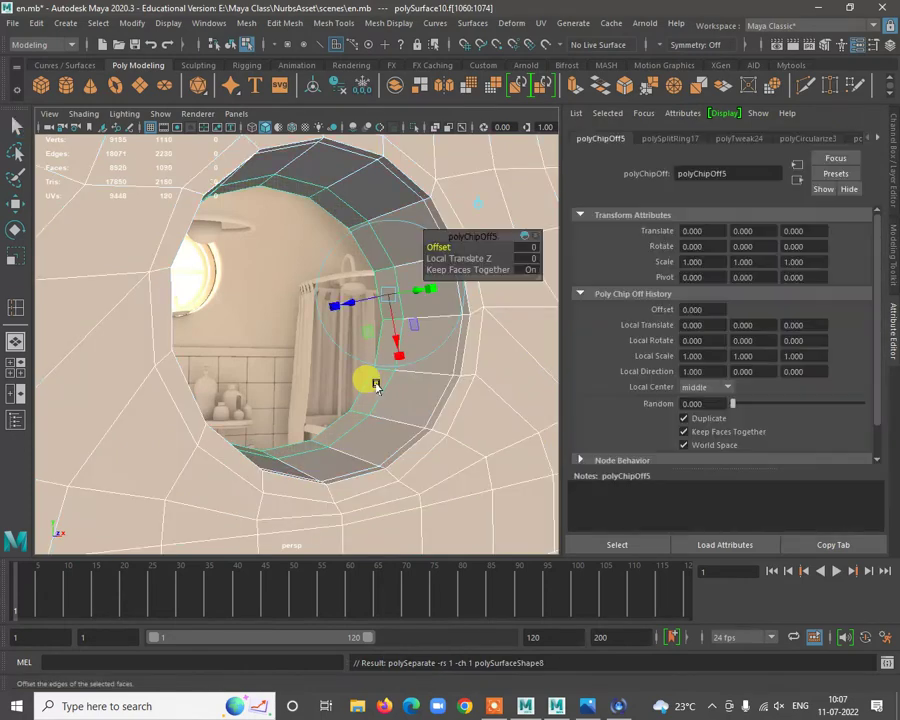
scroll(380, 322, down, 1)
drag(343, 304, 340, 306)
click(338, 302)
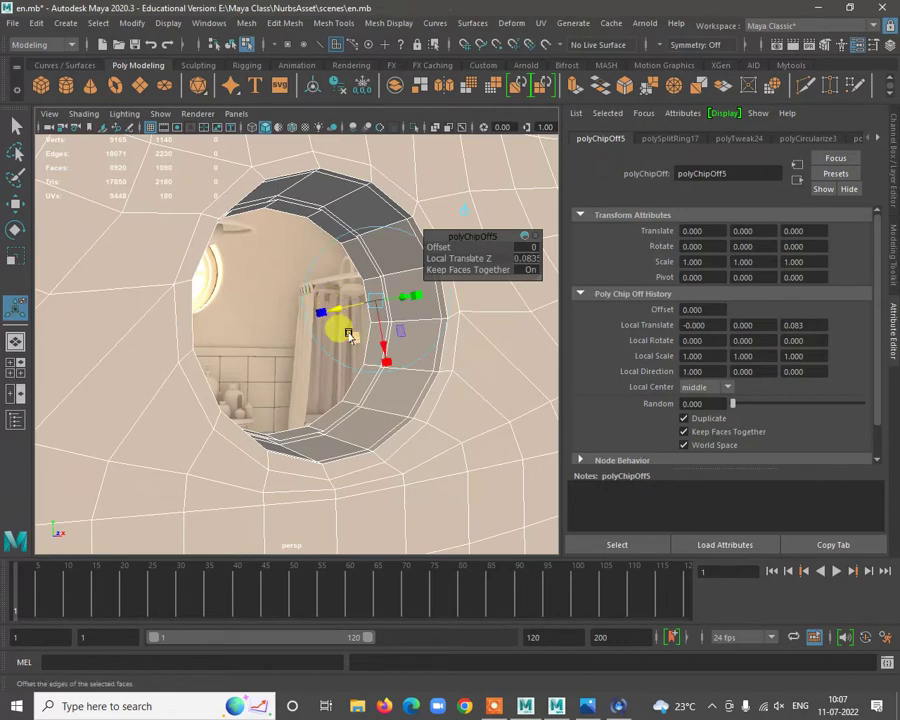
Return to object mode and delete the construction history of all objects.
click(262, 340)
right_drag(418, 214, 470, 197)
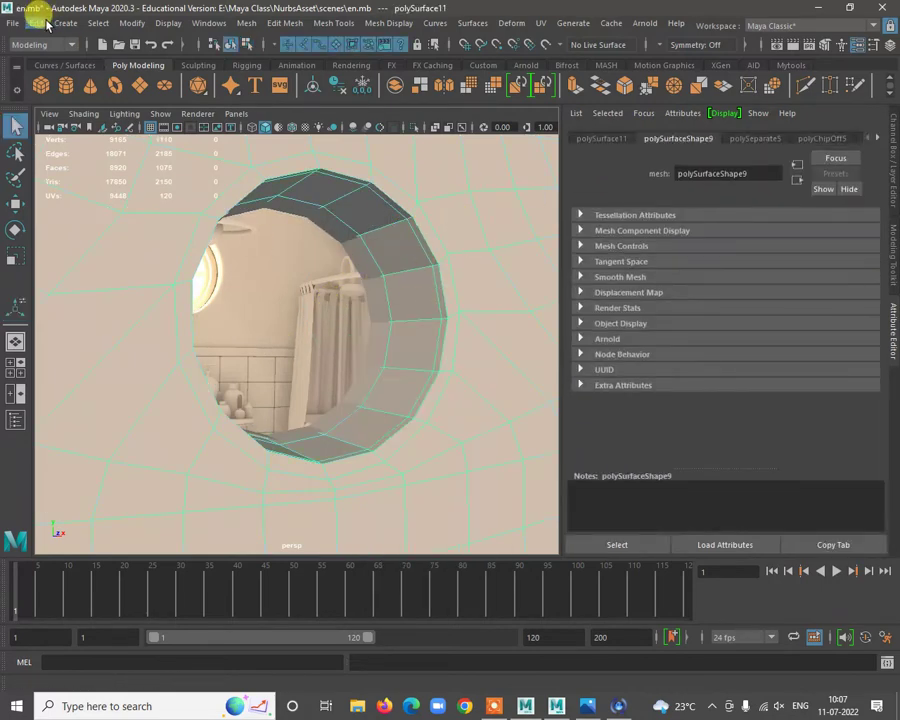
click(40, 22)
mouse_move(147, 202)
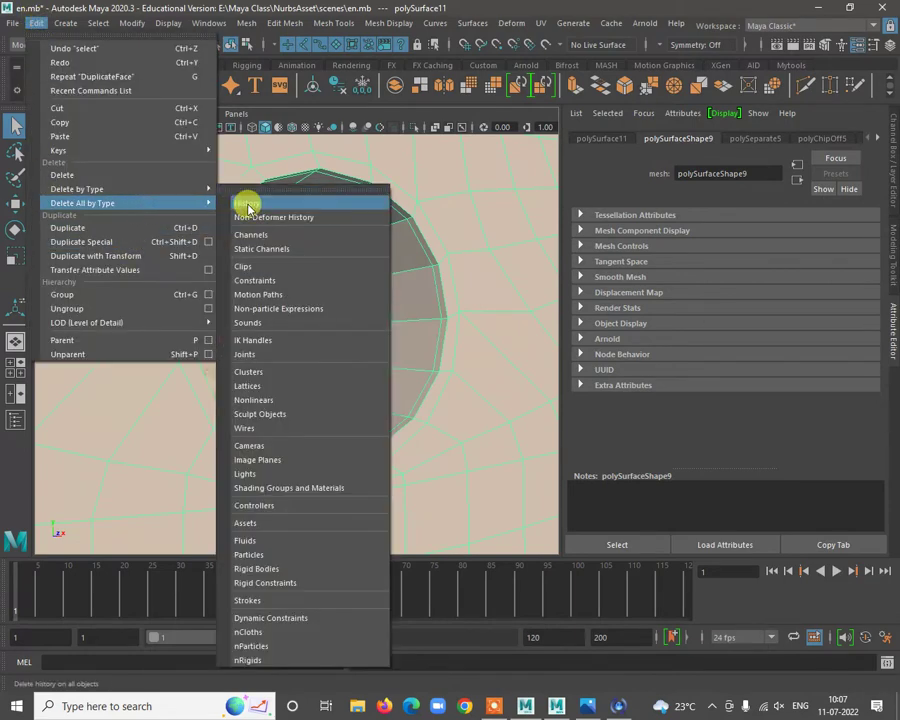
click(247, 205)
Select all faces of the duplicated window ring and scale them up uniformly to about 1.03.
alt+right_drag(356, 248, 352, 398)
alt+middle_drag(352, 398, 197, 251)
alt+right_drag(197, 251, 205, 283)
alt+middle_drag(205, 283, 328, 232)
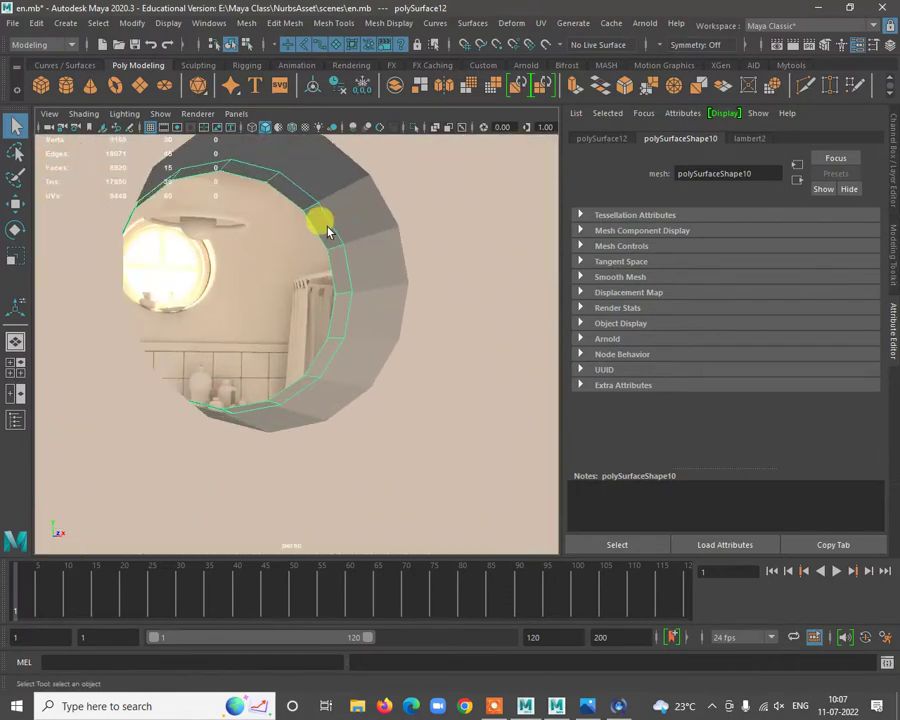
right_drag(328, 224, 328, 259)
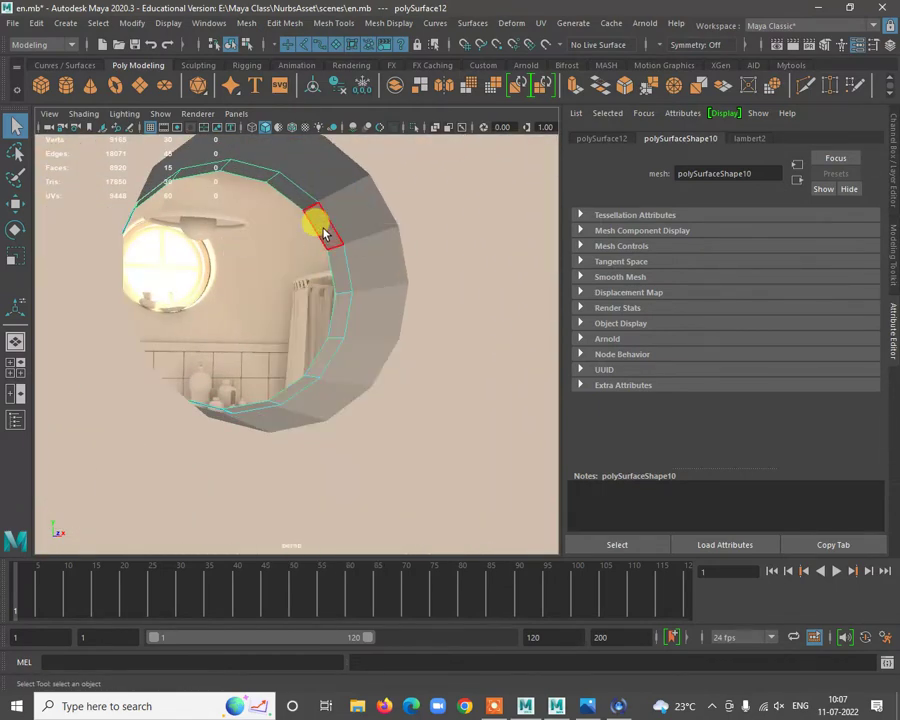
click(330, 231)
shift+double_click(341, 263)
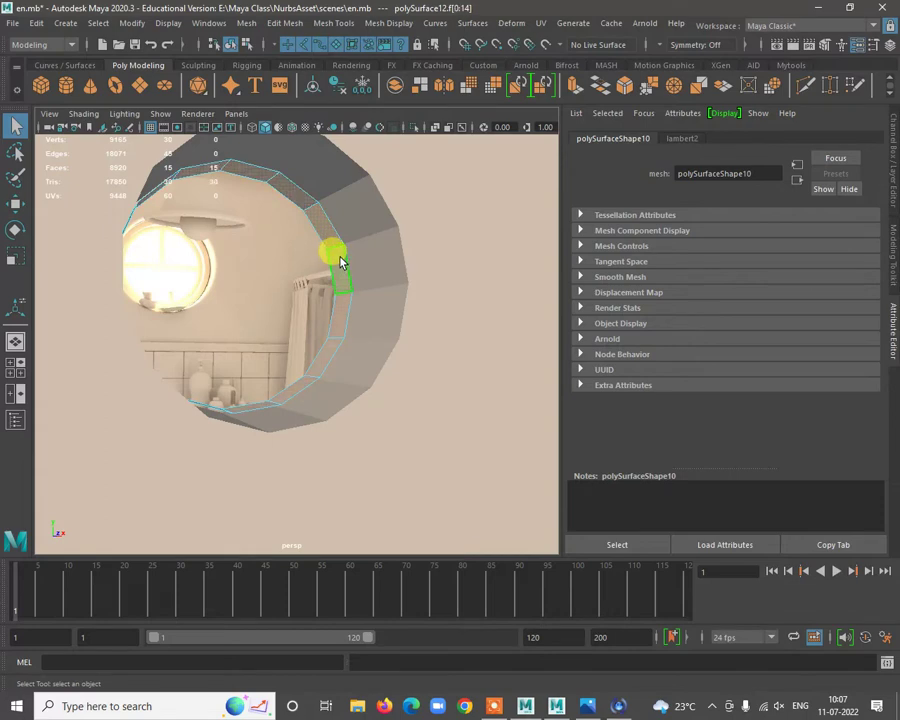
key(r)
drag(236, 292, 242, 287)
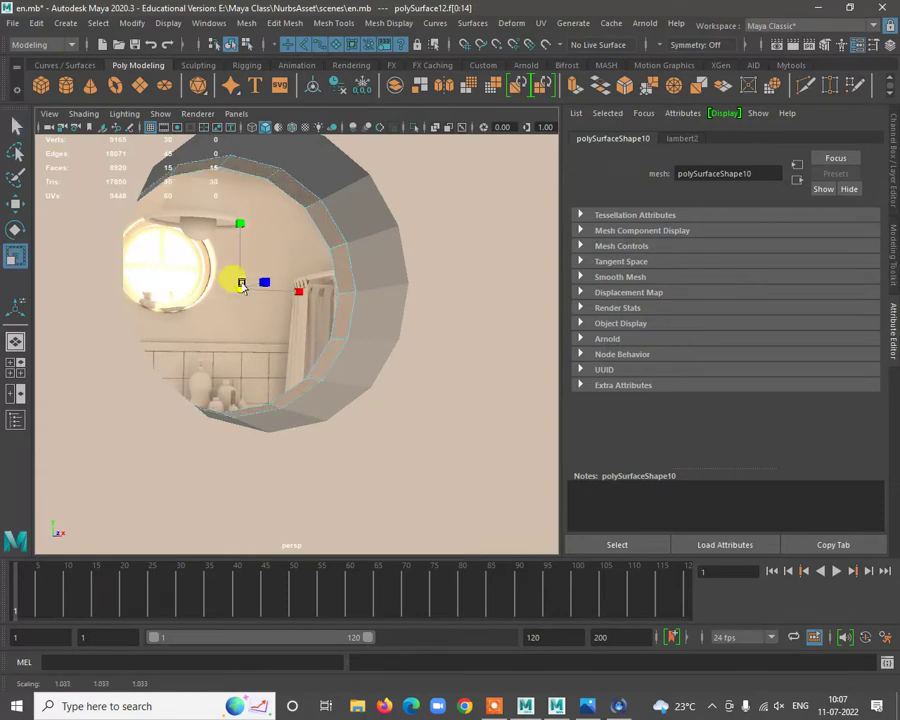
Extrude the ring's faces by about 0.338 in local Z to give the window frame thickness.
shift+right_drag(297, 192, 293, 228)
drag(300, 275, 292, 282)
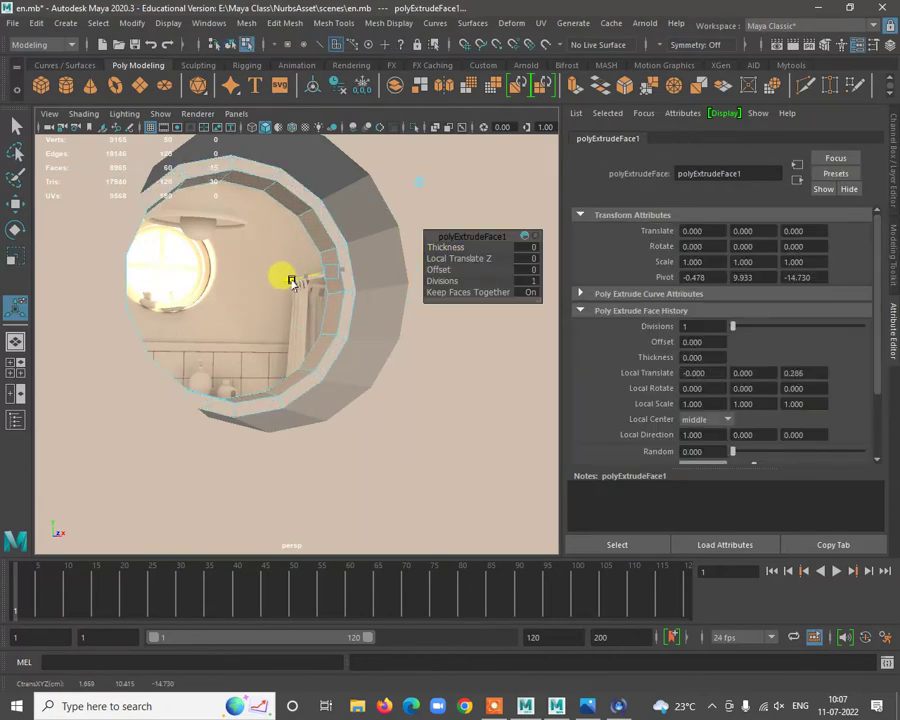
drag(291, 281, 289, 281)
Insert four supporting edge loops near the borders of the window frame's front and inner faces.
alt+right_drag(364, 341, 299, 313)
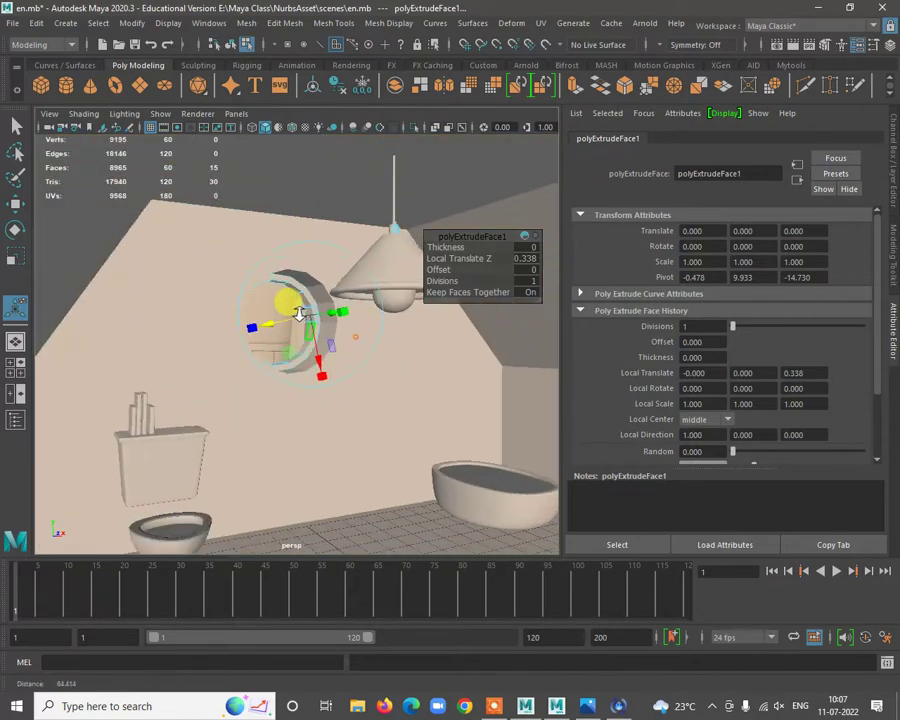
alt+drag(299, 313, 309, 313)
alt+right_drag(234, 250, 248, 263)
alt+drag(248, 262, 287, 211)
key(q)
mouse_move(285, 211)
right_down()
mouse_move(310, 186)
mouse_move(311, 199)
mouse_move(301, 201)
right_up()
scroll(321, 235, up, 6)
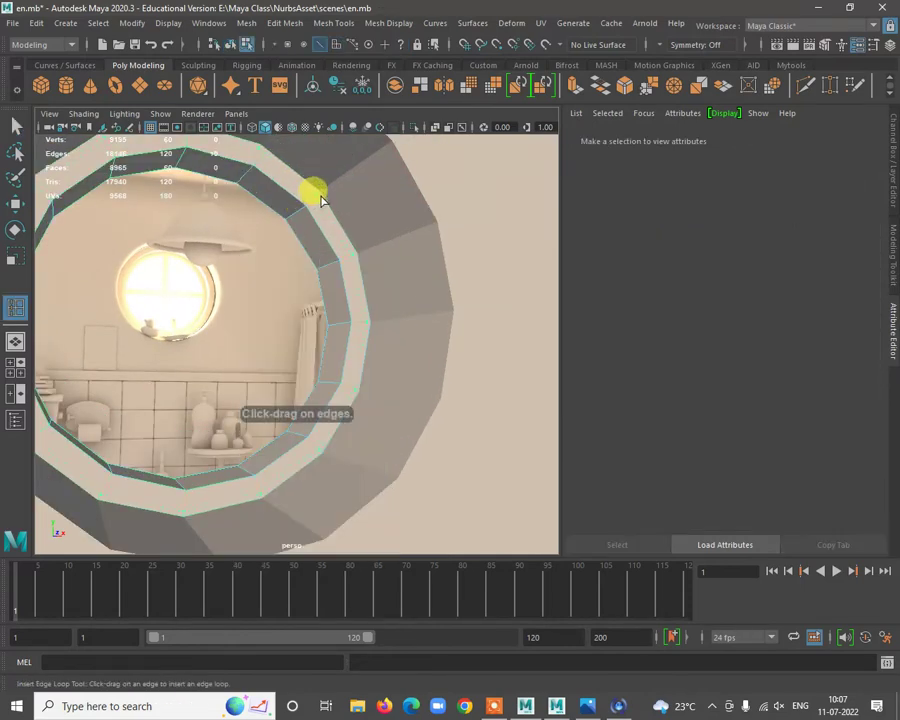
click(309, 204)
click(290, 208)
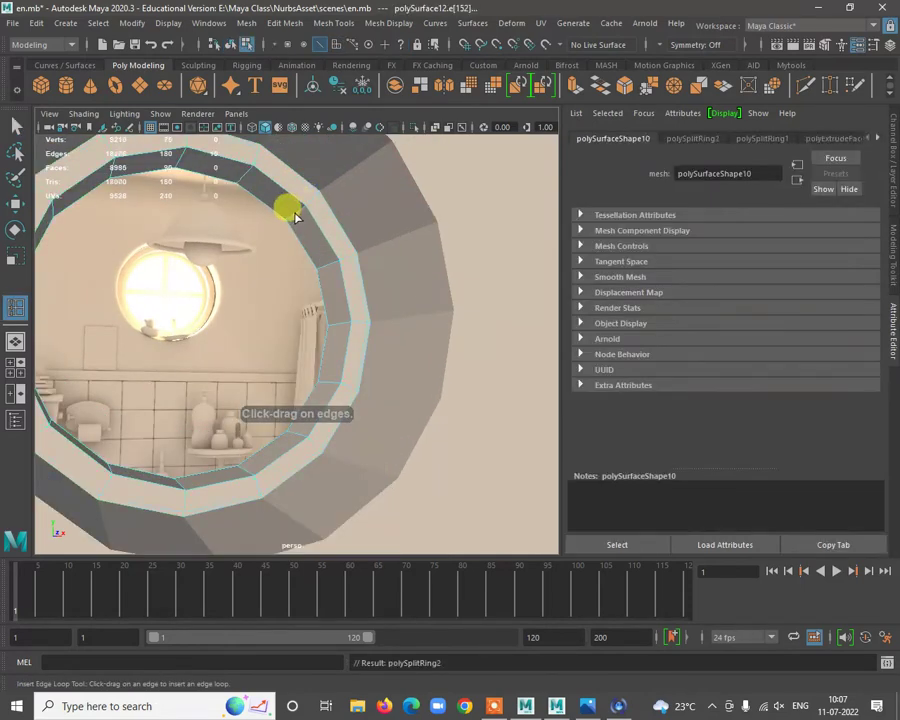
click(287, 218)
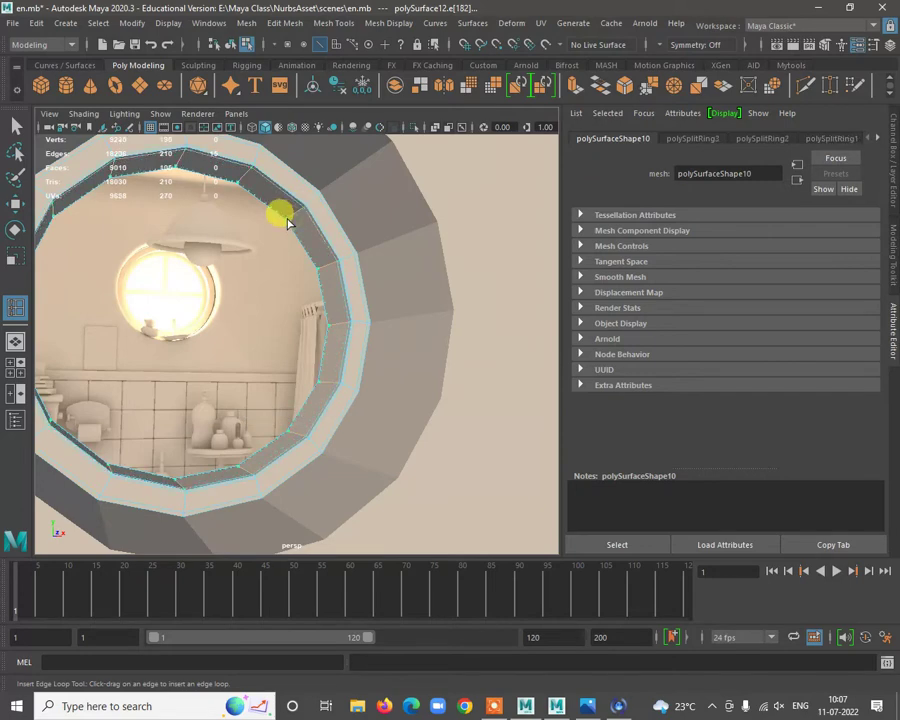
click(289, 222)
Insert two more supporting edge loops on the window frame from outside the room.
scroll(217, 301, down, 8)
alt+drag(217, 301, 391, 335)
alt+middle_drag(400, 338, 285, 325)
alt+right_drag(302, 297, 430, 400)
alt+middle_drag(430, 400, 289, 405)
alt+right_drag(273, 275, 416, 458)
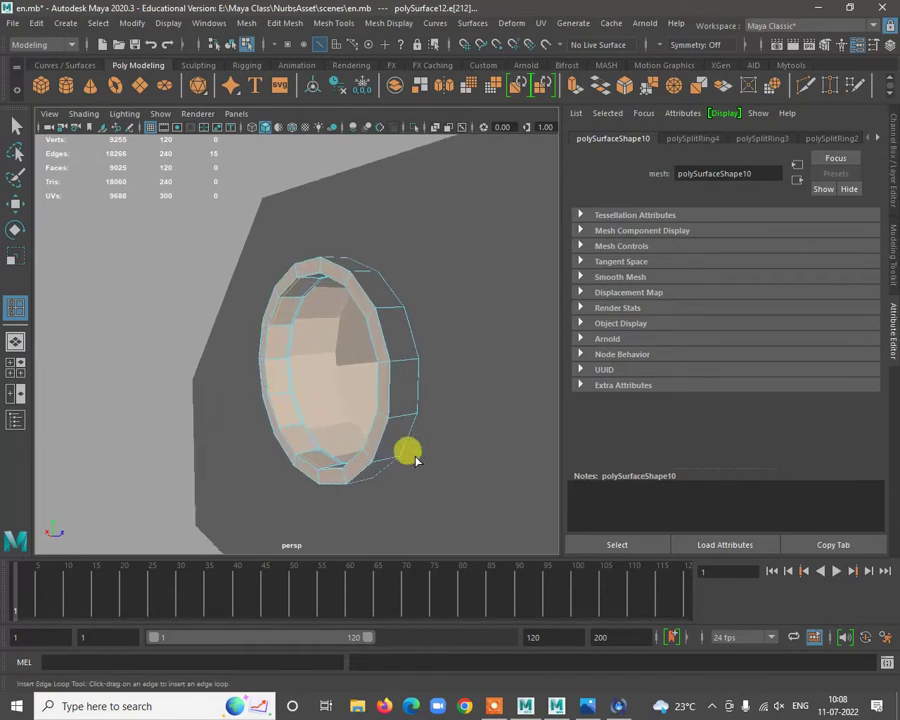
alt+right_drag(310, 252, 378, 287)
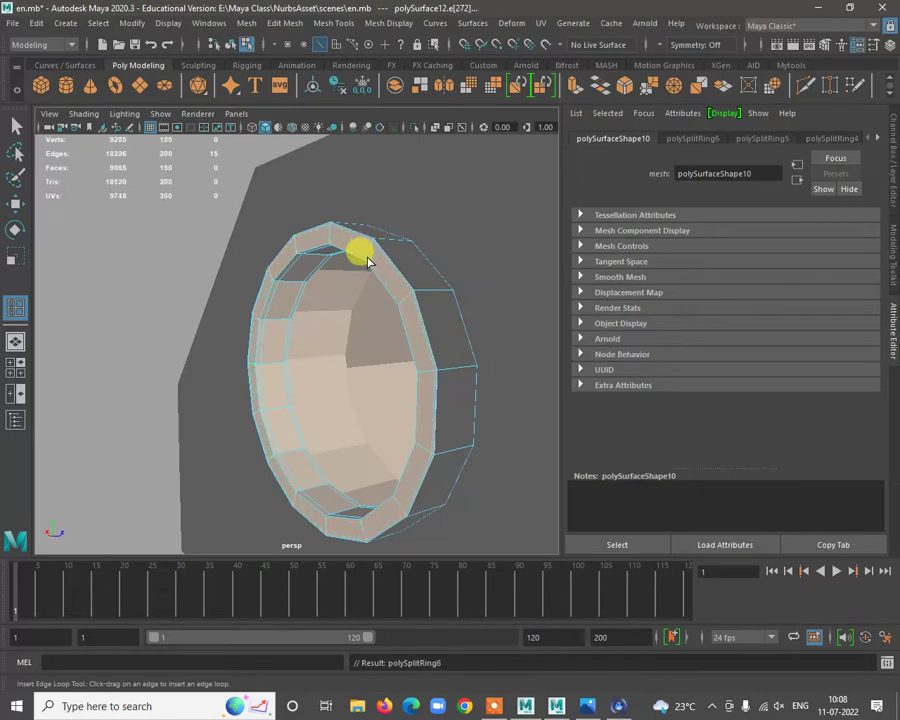
Return the window frame to object mode and turn on its smooth mesh preview.
alt+right_drag(402, 322, 323, 330)
alt+drag(362, 344, 466, 322)
alt+right_drag(424, 368, 200, 326)
key(q)
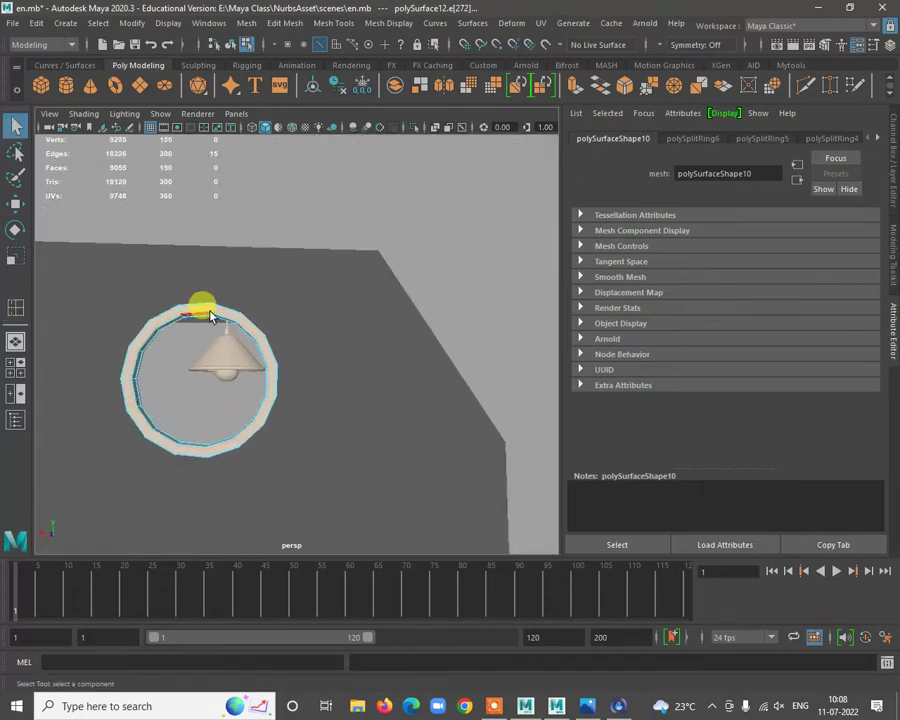
right_drag(257, 287, 282, 291)
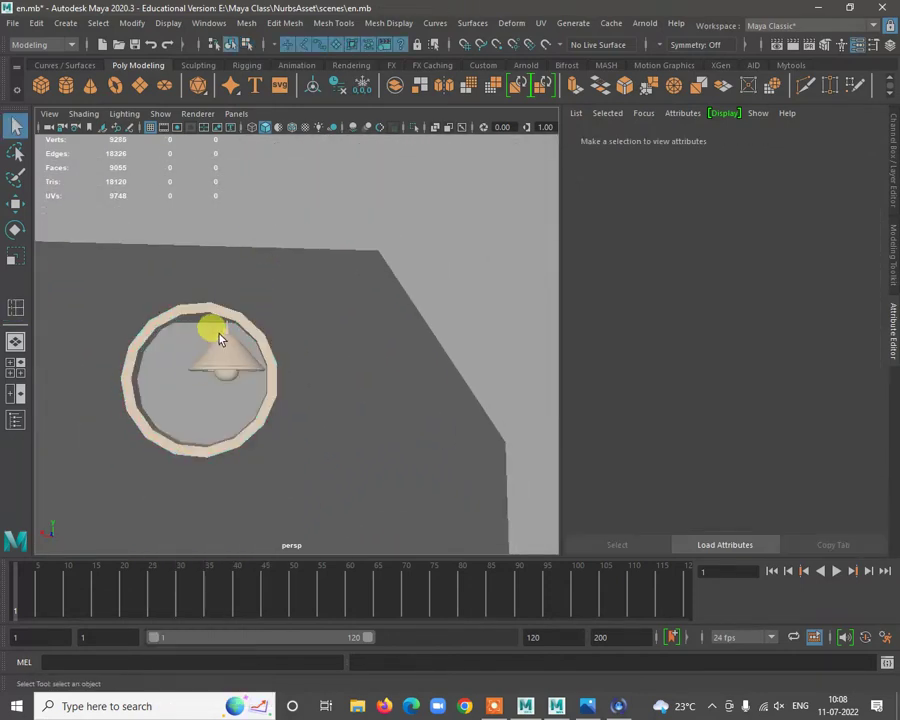
click(300, 320)
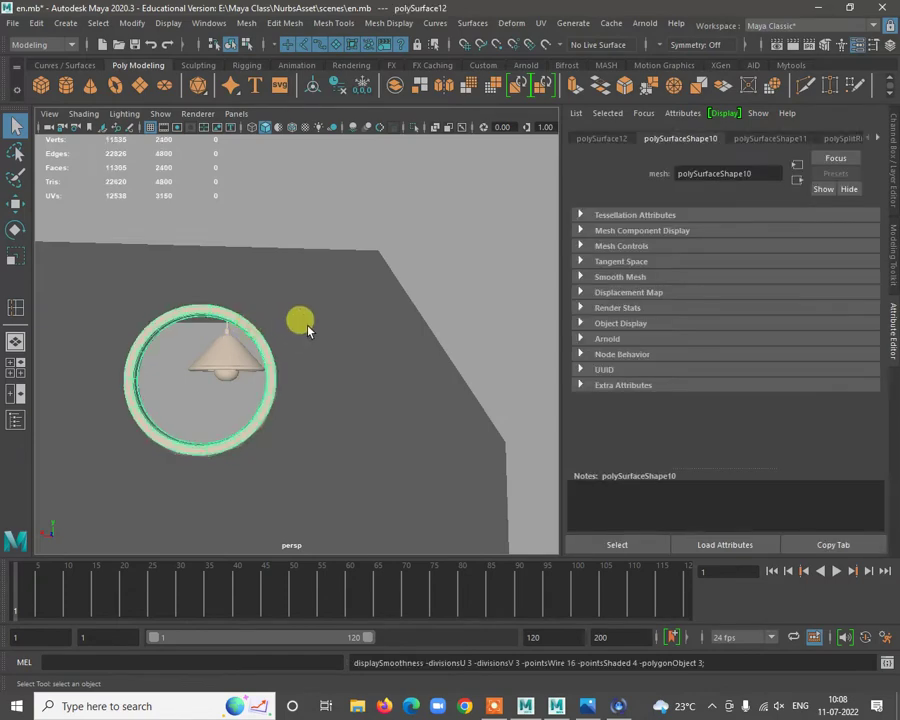
Turn on smooth mesh preview for the room and select the round window frame from inside the room.
click(364, 177)
alt+right_drag(440, 397, 395, 391)
alt+drag(386, 390, 25, 387)
alt+right_drag(22, 385, 275, 478)
alt+drag(259, 392, 432, 288)
alt+drag(377, 323, 257, 196)
alt+drag(323, 270, 416, 161)
click(415, 219)
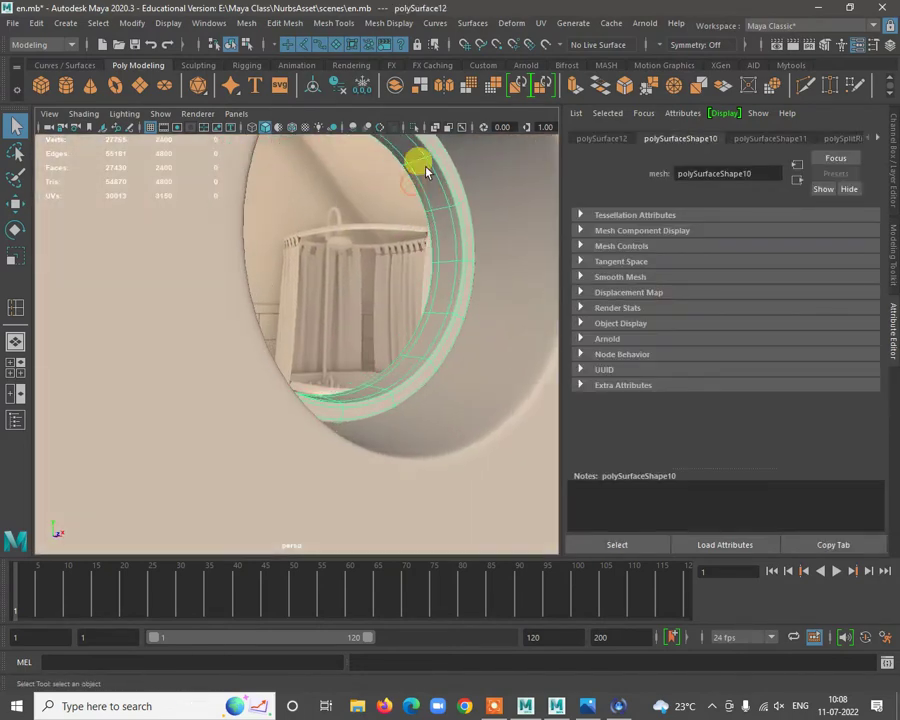
Try to extrude the window frame's inner edge loop towards the centre with a local Z translation of 1.269.
right_drag(416, 161, 420, 130)
double_click(416, 178)
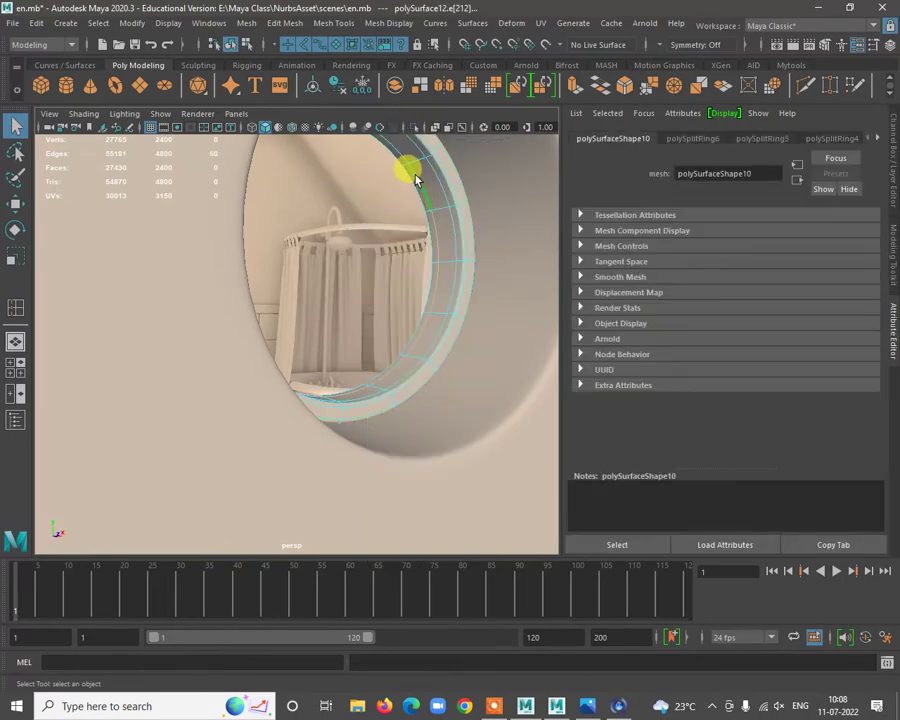
alt+drag(412, 173, 315, 291)
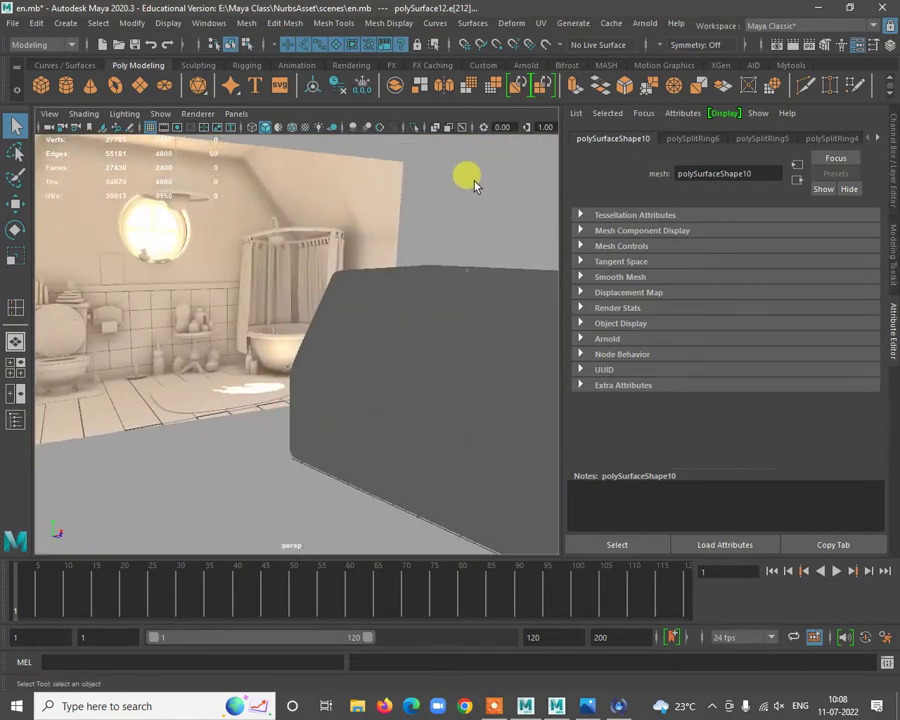
shift+right_click(474, 183)
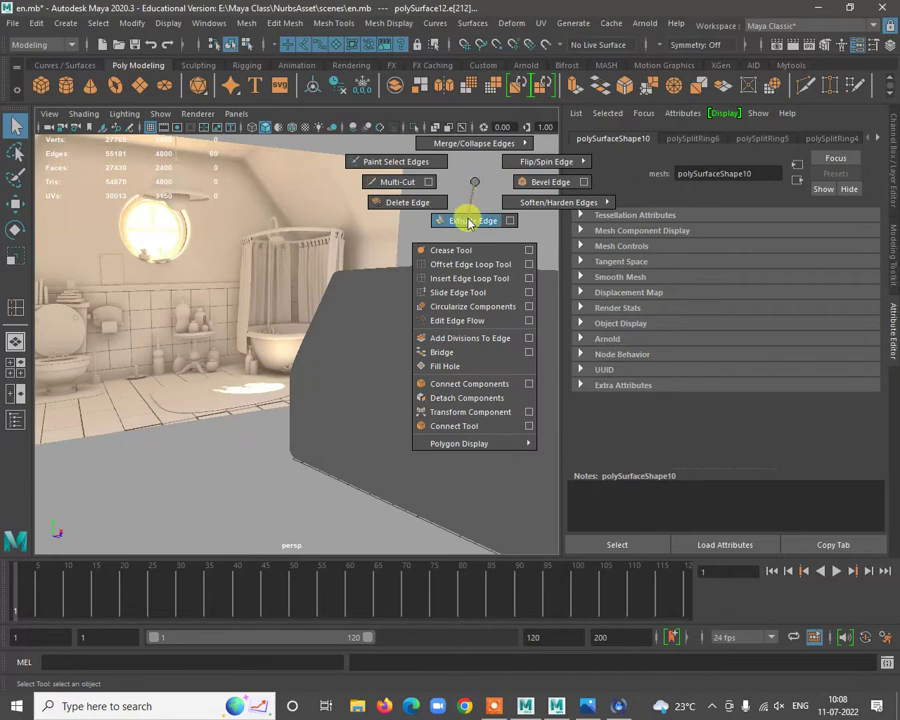
shift+right_drag(468, 222, 470, 224)
alt+drag(474, 336, 247, 205)
scroll(365, 372, up, 4)
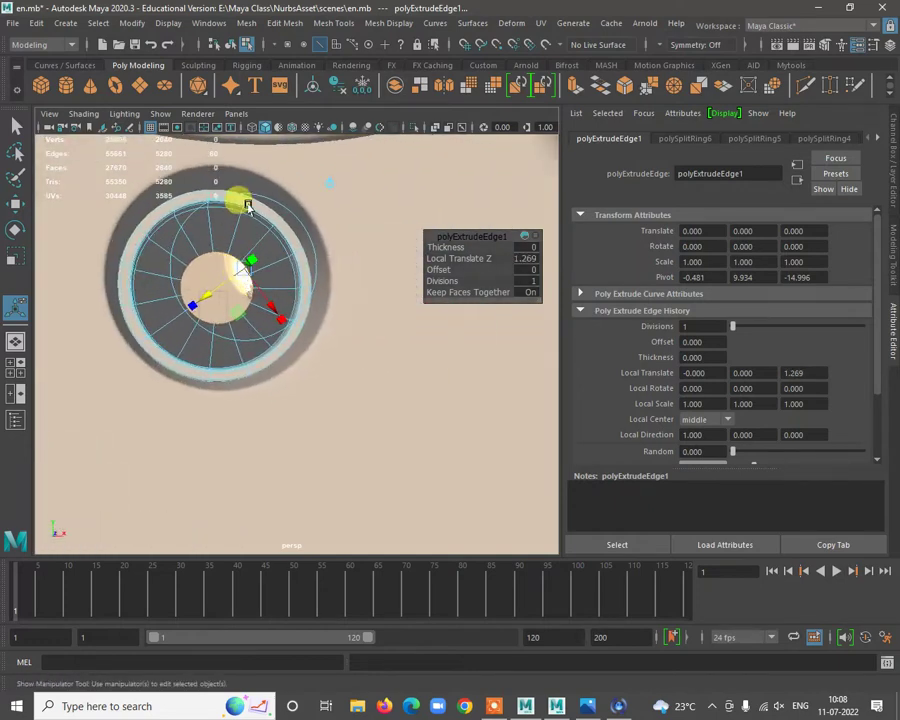
alt+right_drag(258, 210, 261, 267)
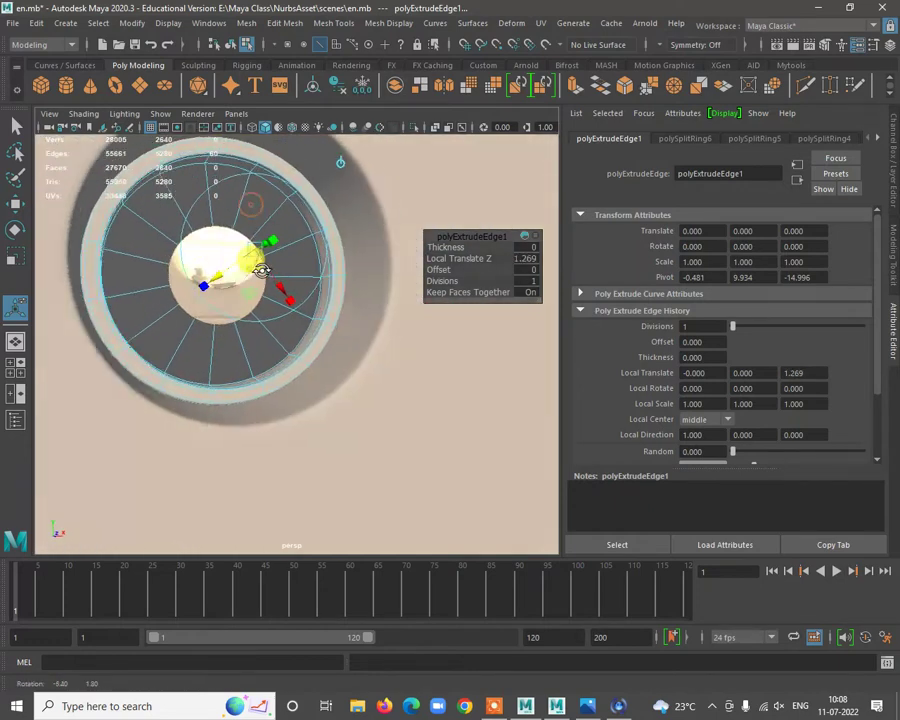
alt+drag(261, 267, 298, 212)
alt+right_drag(298, 212, 294, 246)
mouse_move(293, 245)
alt+mouse_down()
mouse_move(292, 257)
mouse_move(303, 243)
mouse_move(287, 228)
mouse_move(300, 241)
alt+mouse_up()
alt+right_drag(300, 241, 289, 265)
alt+middle_drag(289, 265, 332, 252)
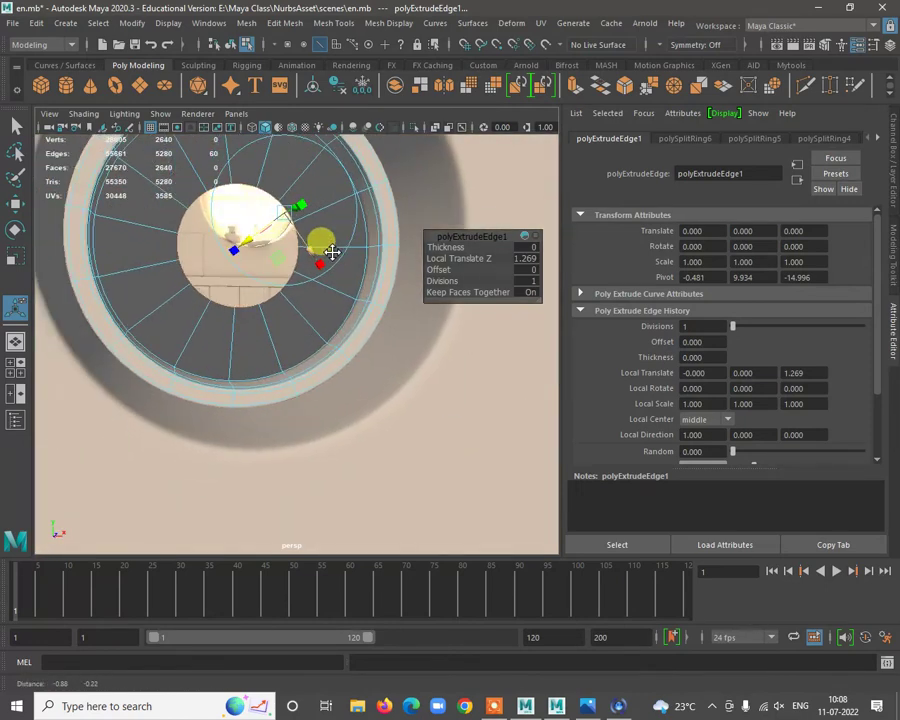
Undo the edge extrusion on the window frame and return the frame to object mode.
key(ctrl+z)
scroll(305, 252, down, 3)
alt+drag(309, 267, 338, 191)
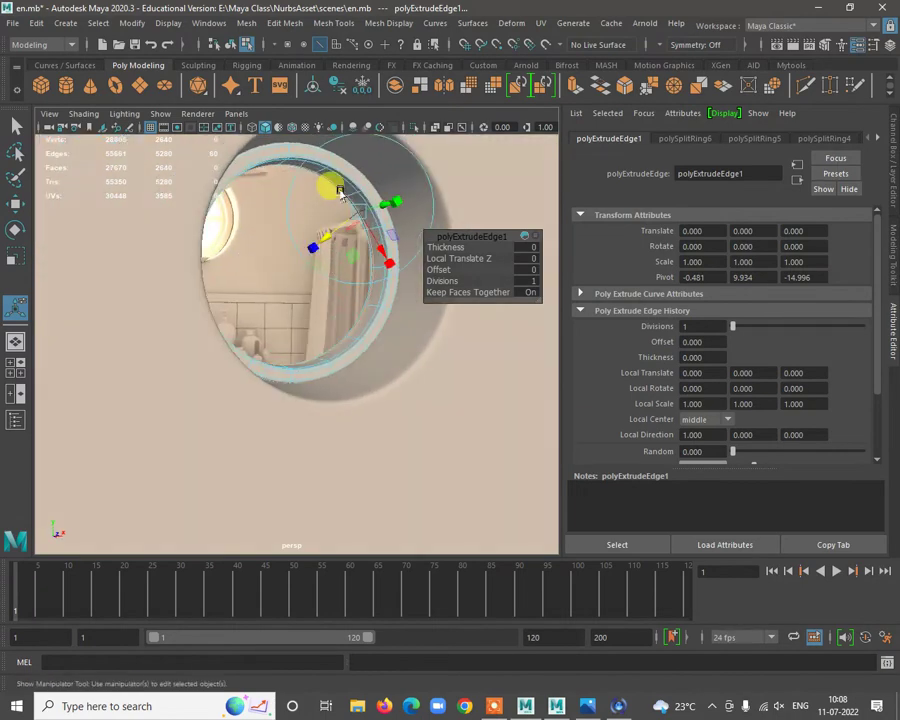
key(ctrl+z)
key(w)
mouse_move(360, 200)
right_down()
mouse_move(363, 192)
mouse_move(371, 203)
right_up()
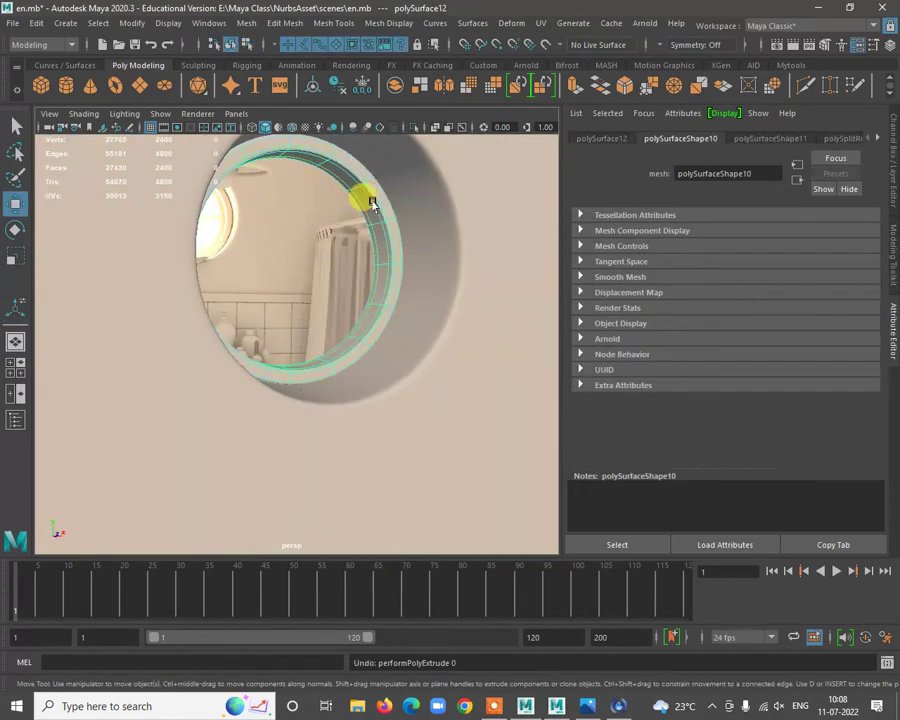
Create a polygon cylinder and, in the front view, move it about -0.38 in X and 9.9 in Y into the round window.
scroll(403, 250, down, 3)
alt+drag(380, 243, 345, 209)
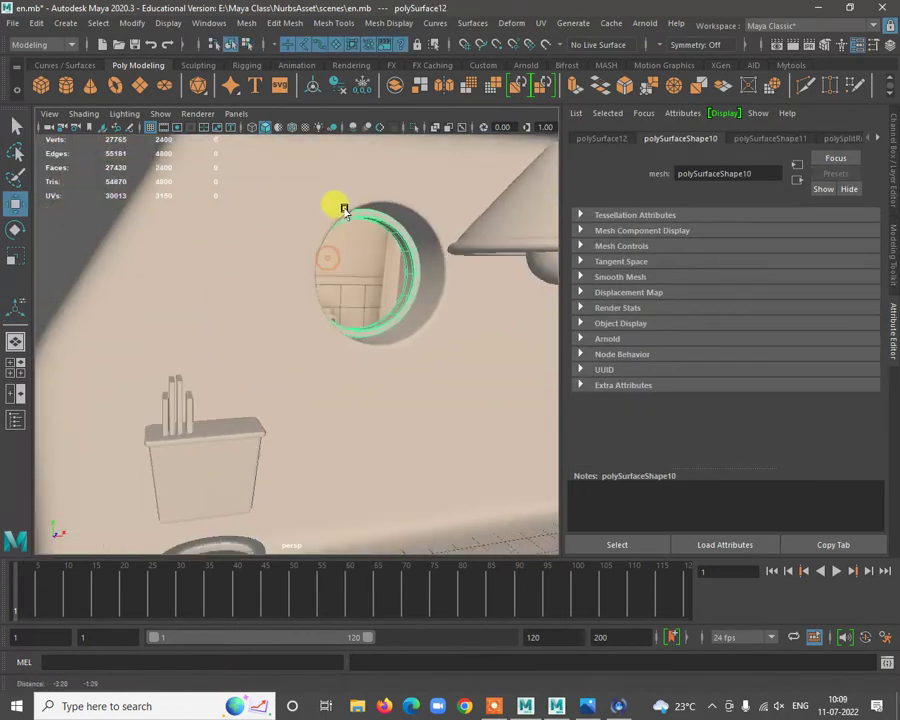
click(68, 85)
key(space)
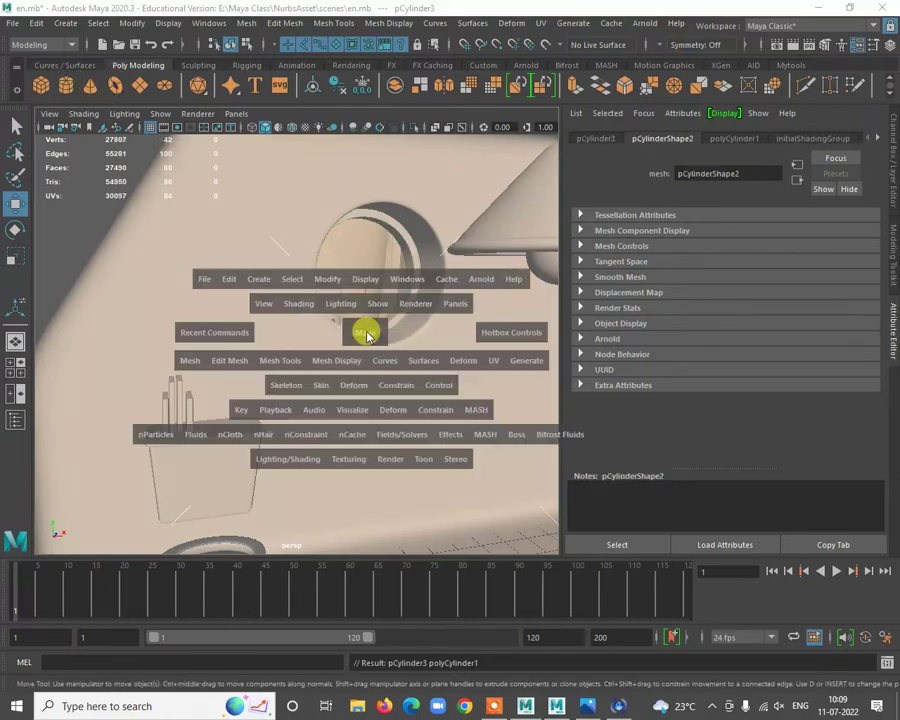
key(space)
key(space)
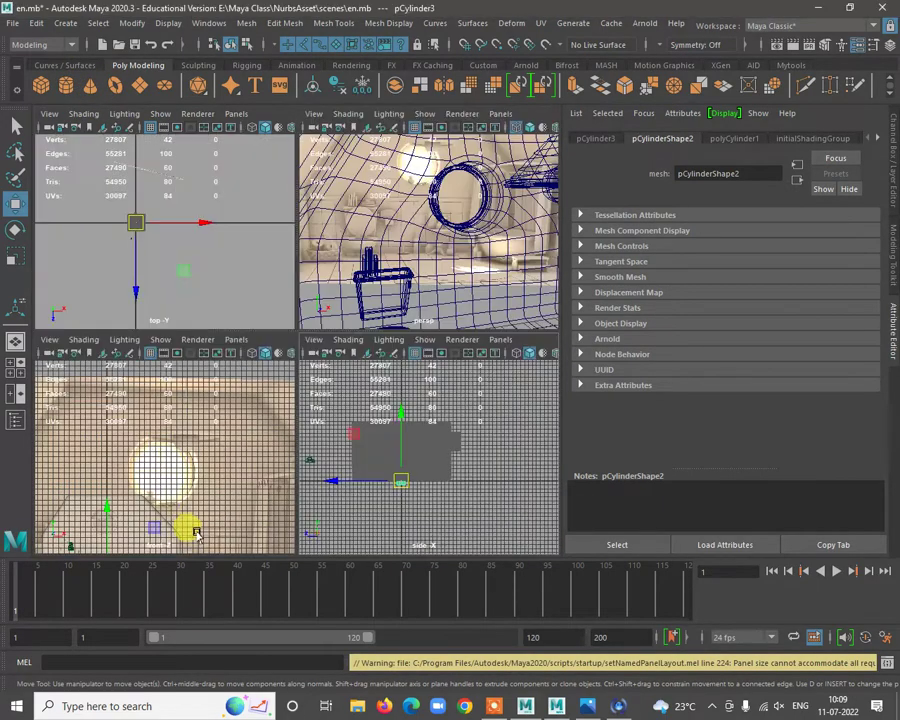
key(space)
scroll(116, 281, down, 5)
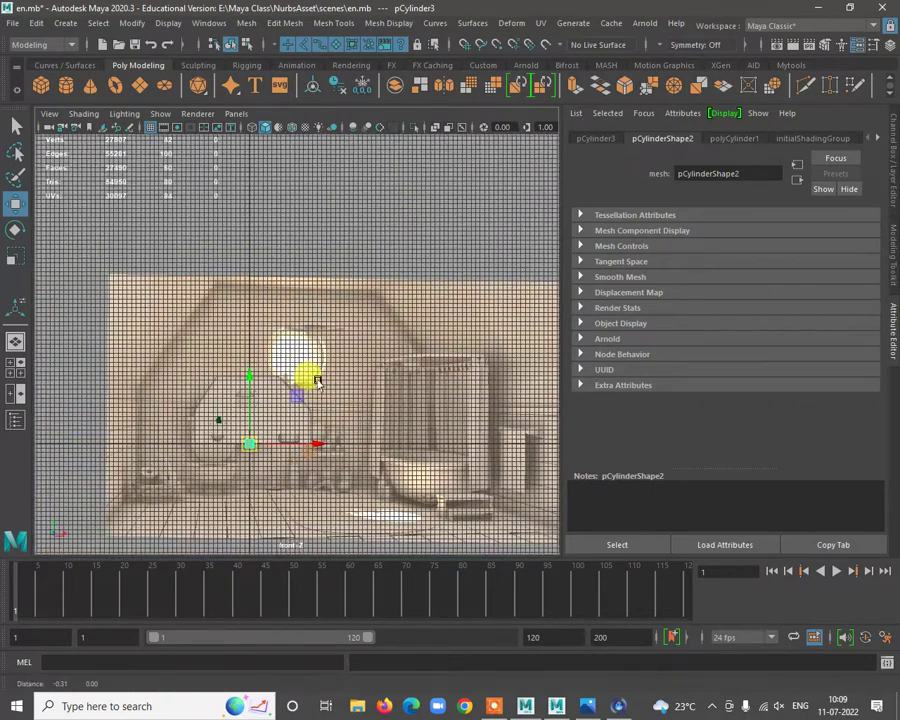
scroll(361, 414, up, 6)
scroll(385, 397, up, 3)
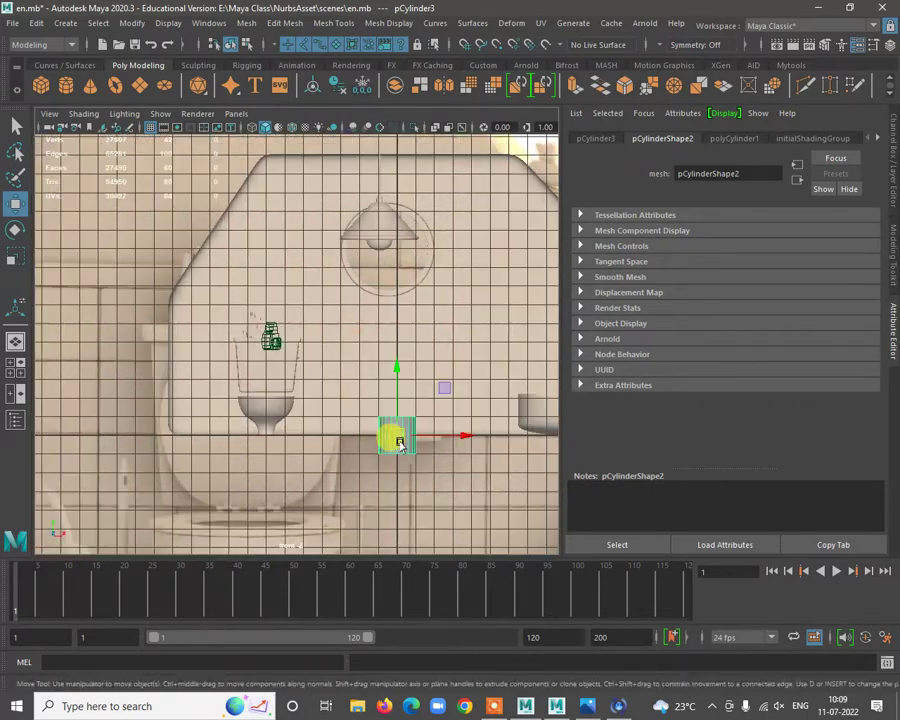
drag(396, 432, 380, 285)
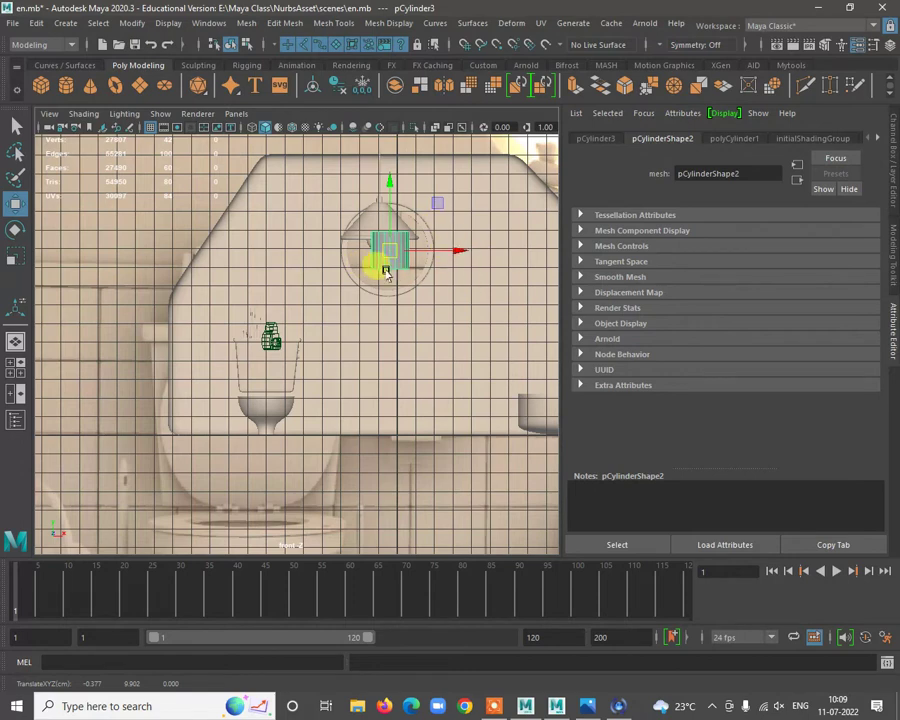
Rotate the cylinder so that its flat caps face the window opening.
key(e)
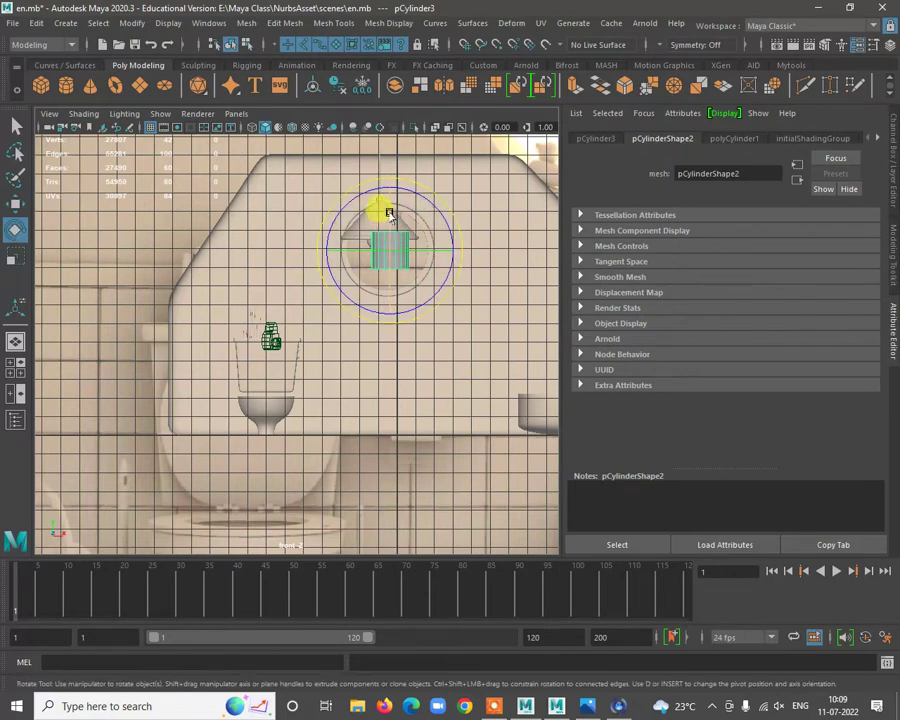
drag(389, 212, 389, 276)
key(space)
key(space)
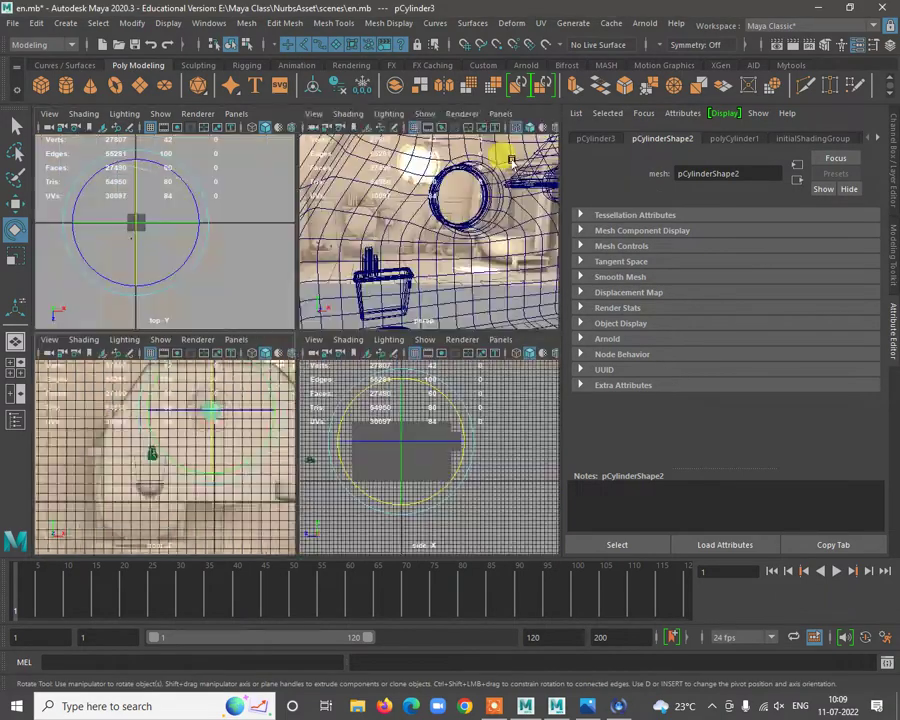
Move the cylinder back in depth to the wall so that it sits at the round window frame.
alt+drag(247, 304, 255, 327)
key(w)
scroll(245, 300, up, 5)
scroll(255, 322, up, 3)
alt+middle_drag(240, 275, 283, 321)
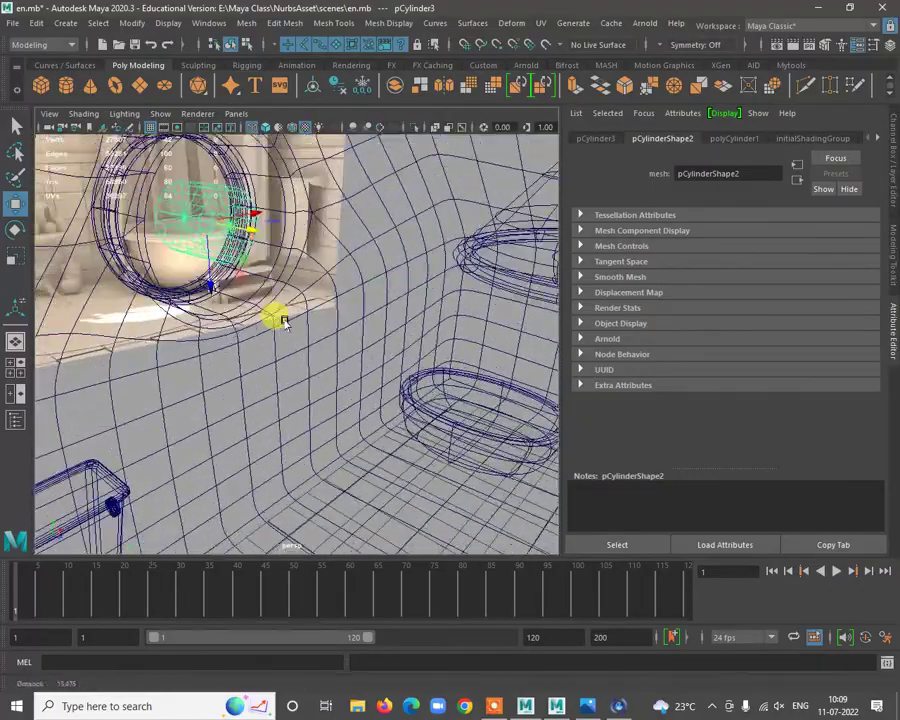
alt+drag(283, 321, 271, 265)
scroll(271, 267, up, 2)
alt+middle_drag(271, 267, 297, 338)
alt+drag(297, 338, 259, 273)
scroll(259, 273, down, 2)
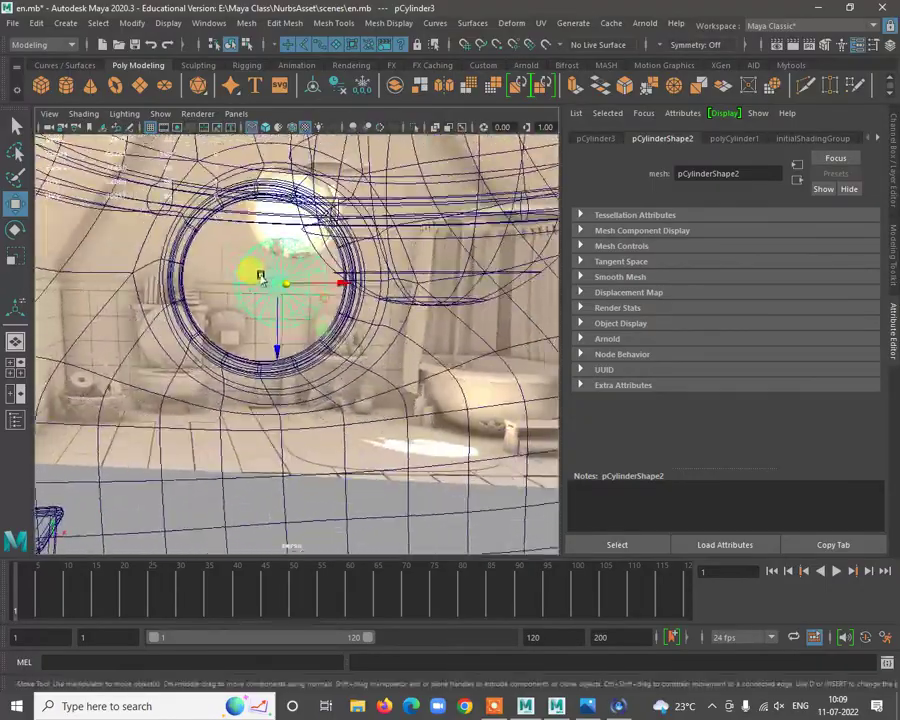
Scale the cylinder up uniformly in the front view until it fills the round window frame.
key(space)
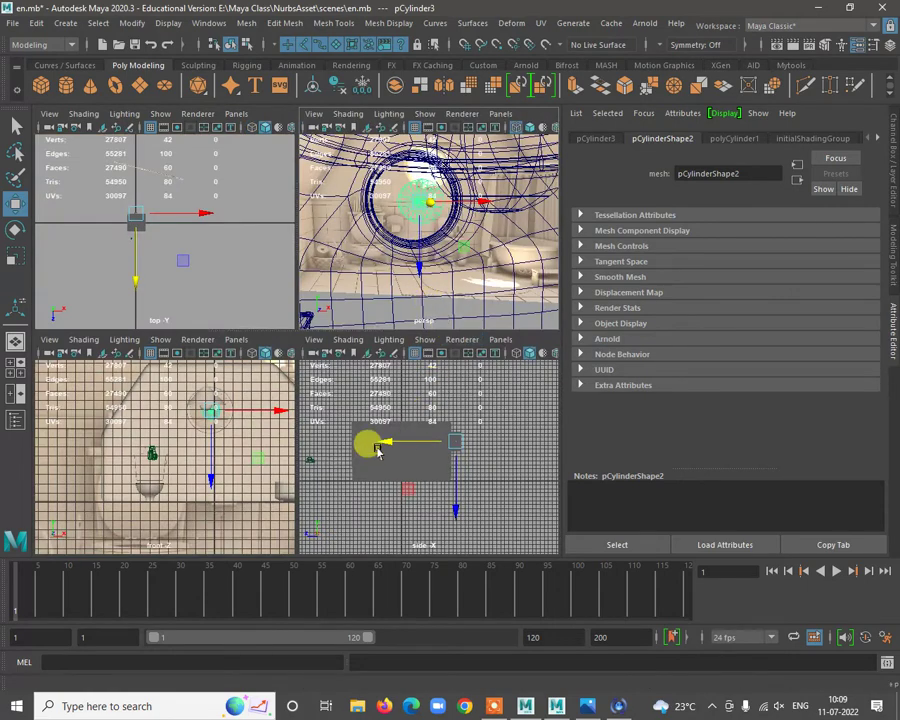
key(space)
alt+right_drag(331, 276, 503, 316)
key(r)
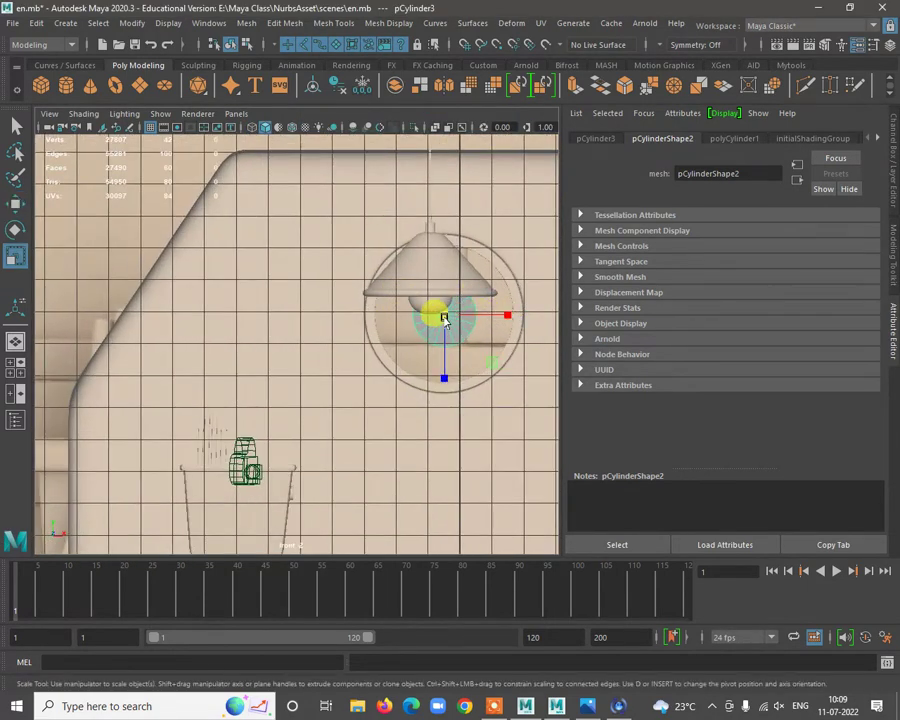
drag(440, 316, 521, 322)
key(w)
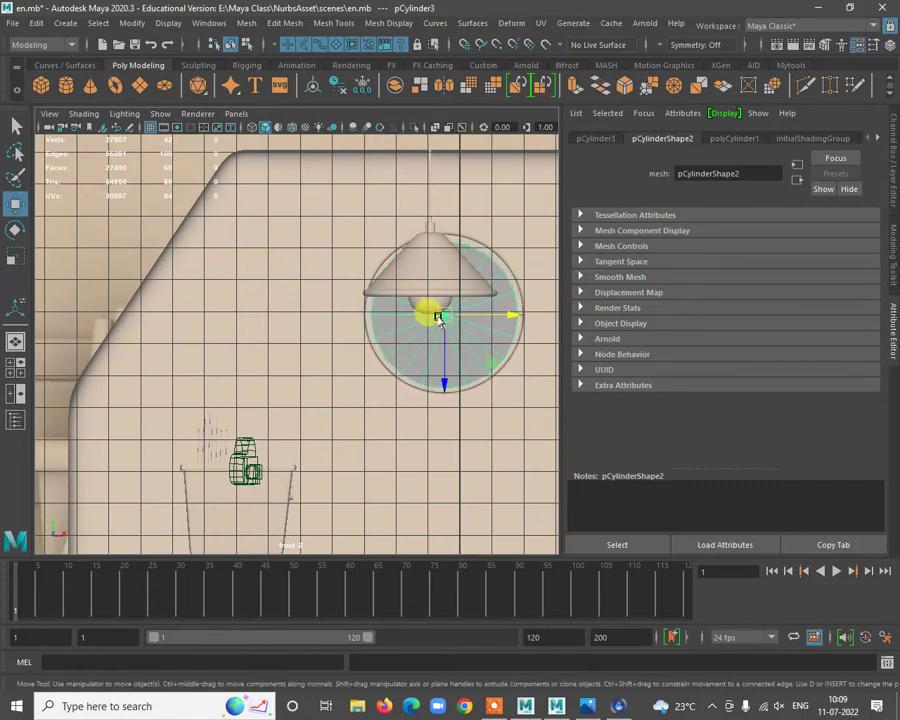
Move the cylinder outward along its axis until only its inner cap lies within the window frame.
key(space)
key(space)
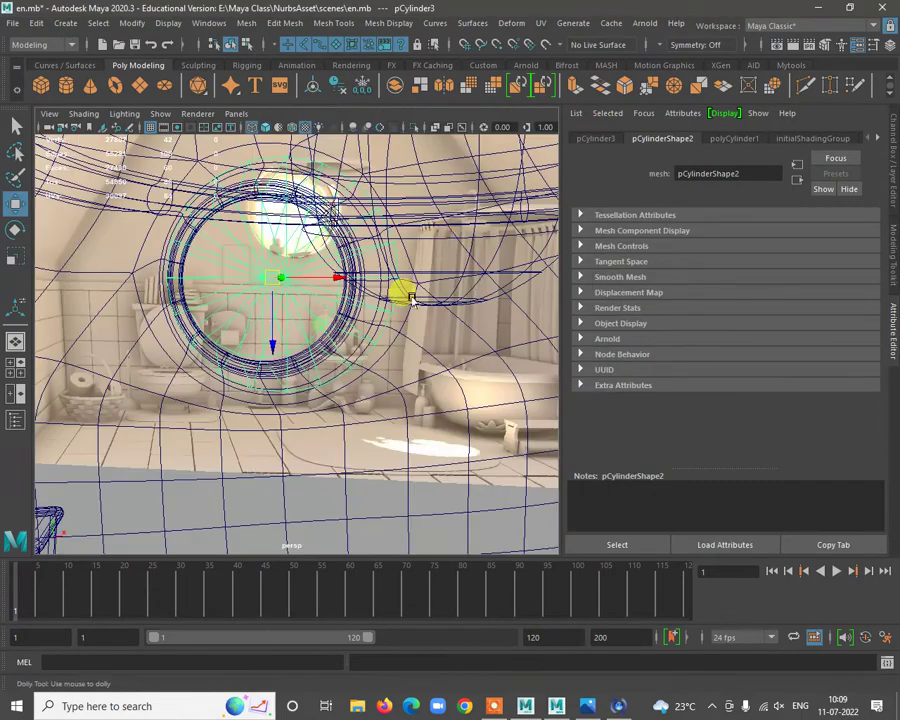
alt+right_drag(402, 290, 286, 322)
drag(314, 318, 245, 261)
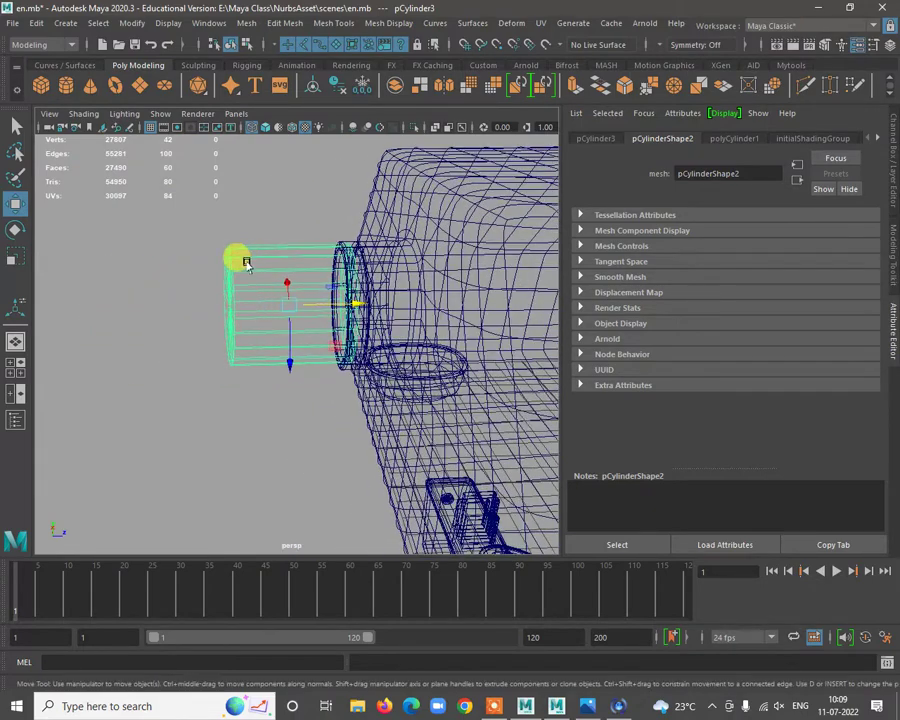
Delete the cylinder's outer cap and side faces, keeping only the disc inside the window frame.
alt+right_drag(245, 261, 266, 290)
right_drag(276, 243, 268, 288)
drag(176, 218, 280, 400)
key(Delete)
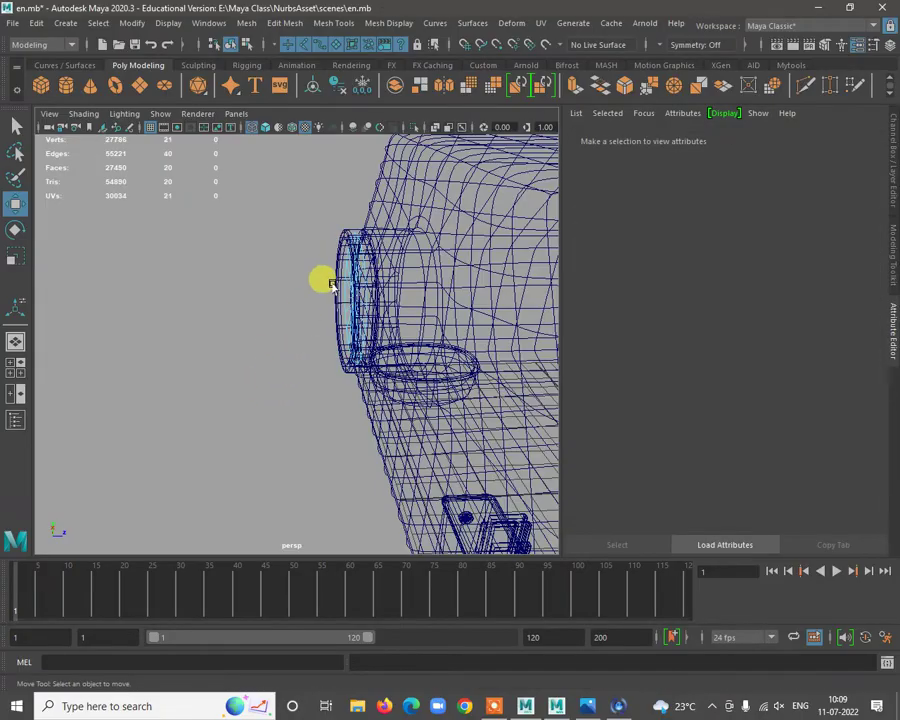
Try to chamfer the centre vertex of the disc inside the window frame.
mouse_move(325, 279)
alt+mouse_down()
mouse_move(293, 363)
mouse_move(428, 368)
mouse_move(342, 243)
mouse_move(307, 301)
mouse_move(323, 313)
mouse_move(337, 273)
alt+mouse_up()
right_drag(338, 270, 268, 271)
click(285, 345)
shift+right_drag(285, 345, 340, 339)
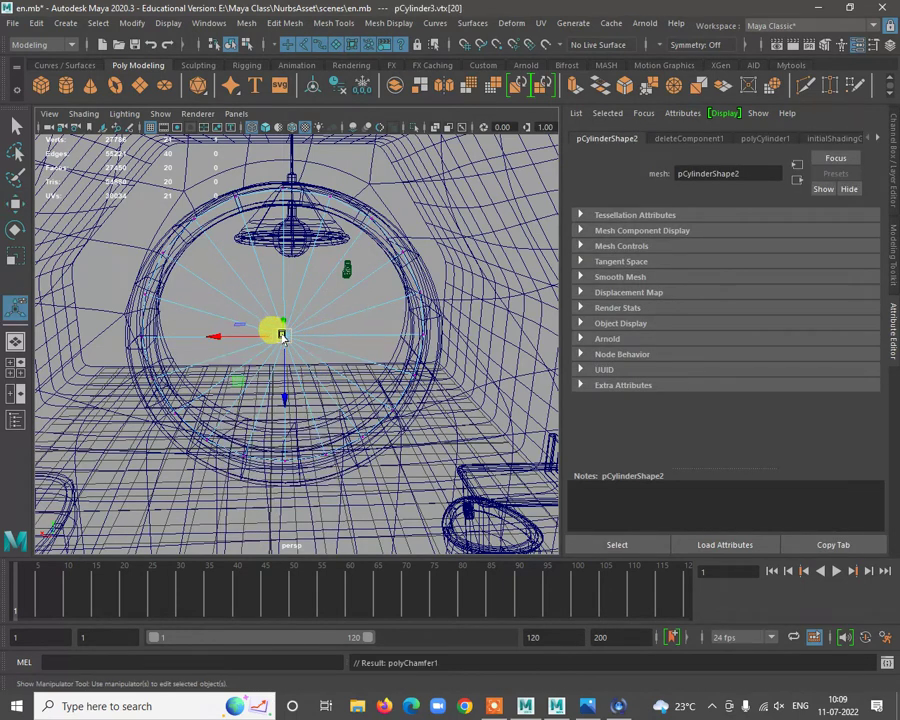
drag(283, 336, 303, 337)
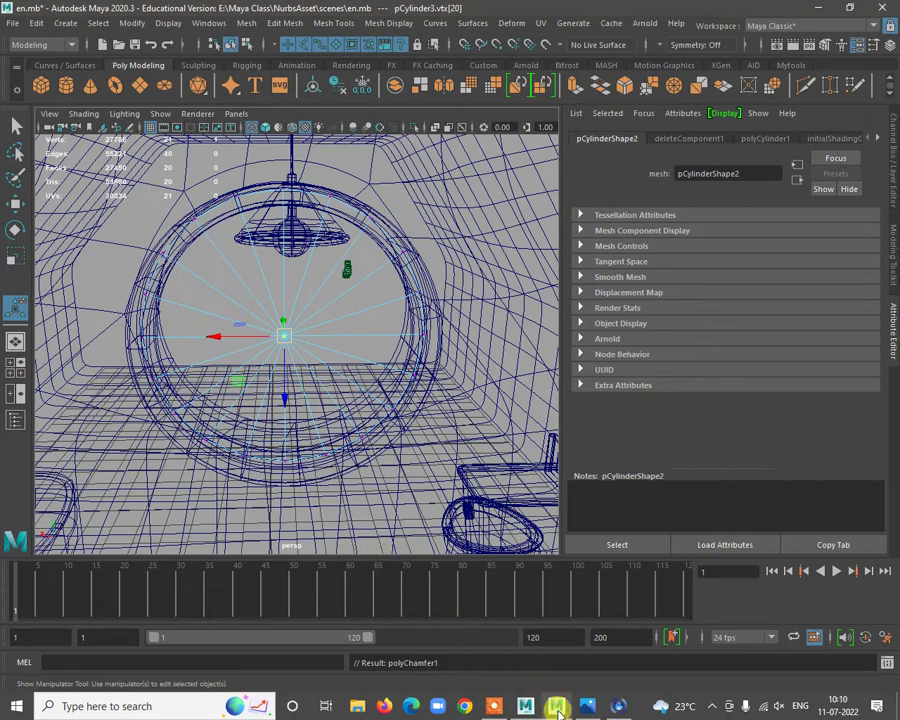
Dismiss the crash message and close the error report without sending it.
mouse_move(525, 704)
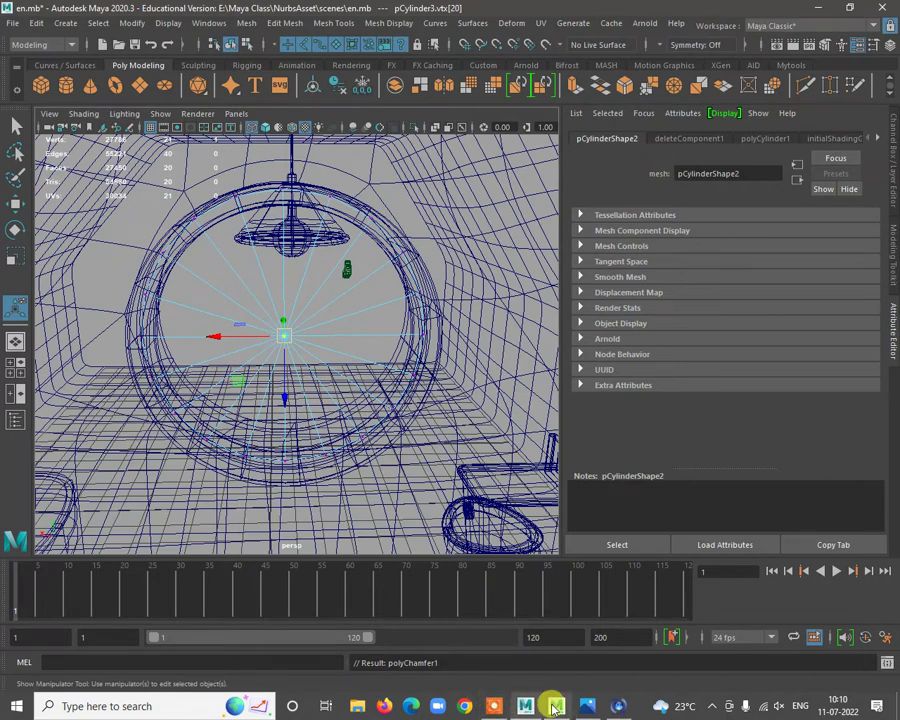
mouse_move(555, 707)
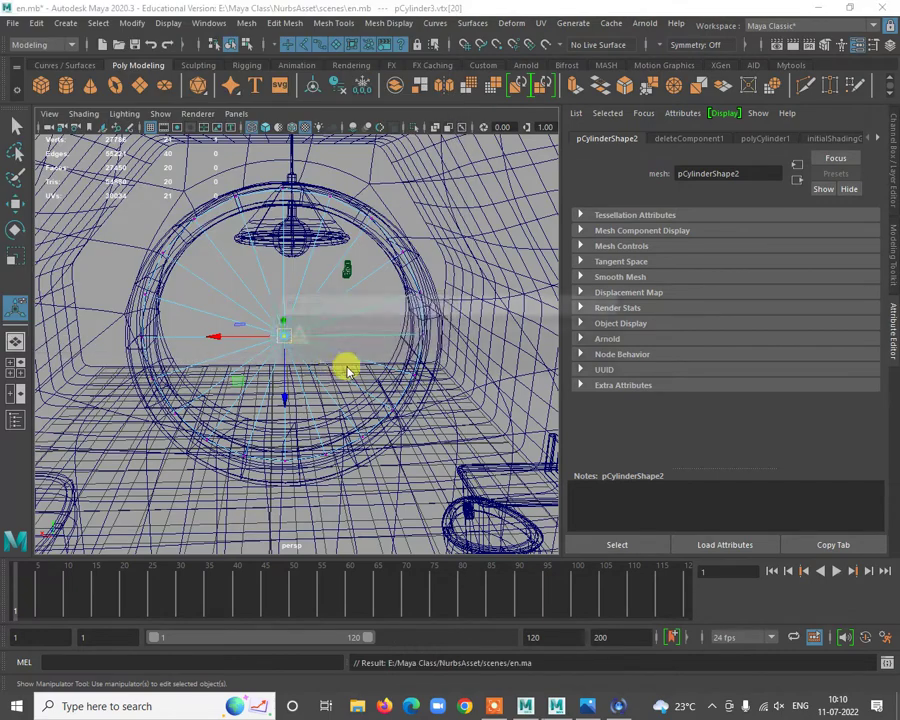
click(432, 358)
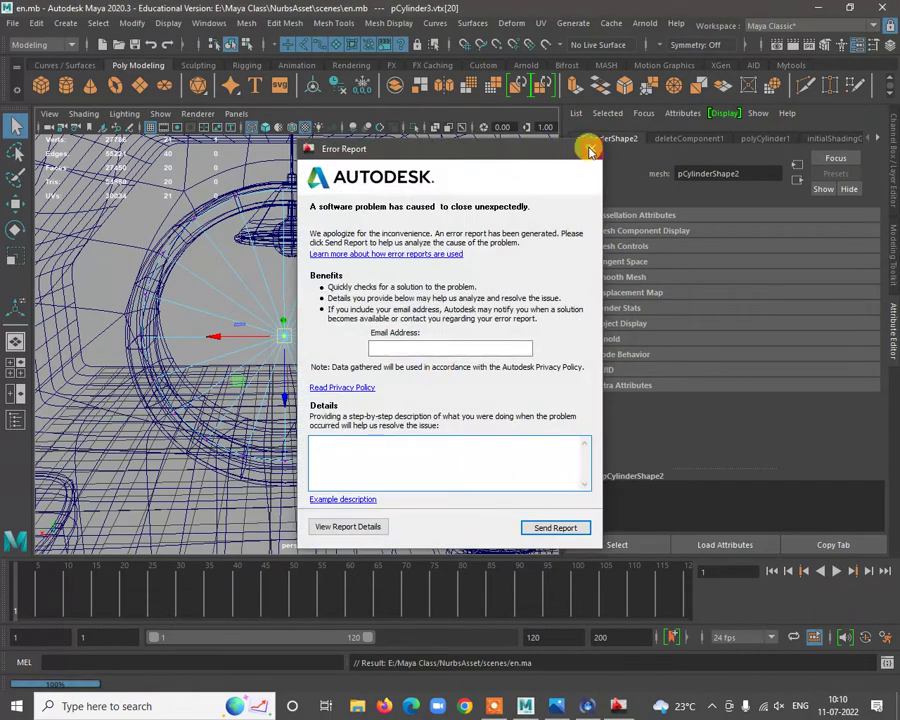
click(590, 148)
click(551, 386)
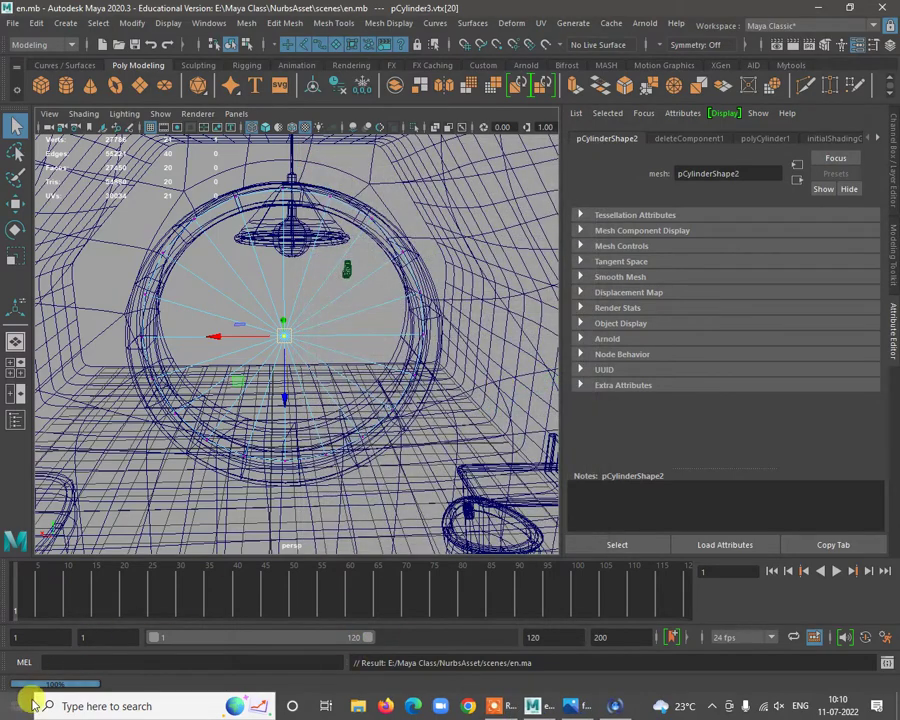
Launch Maya 2020 again after the crash.
click(16, 706)
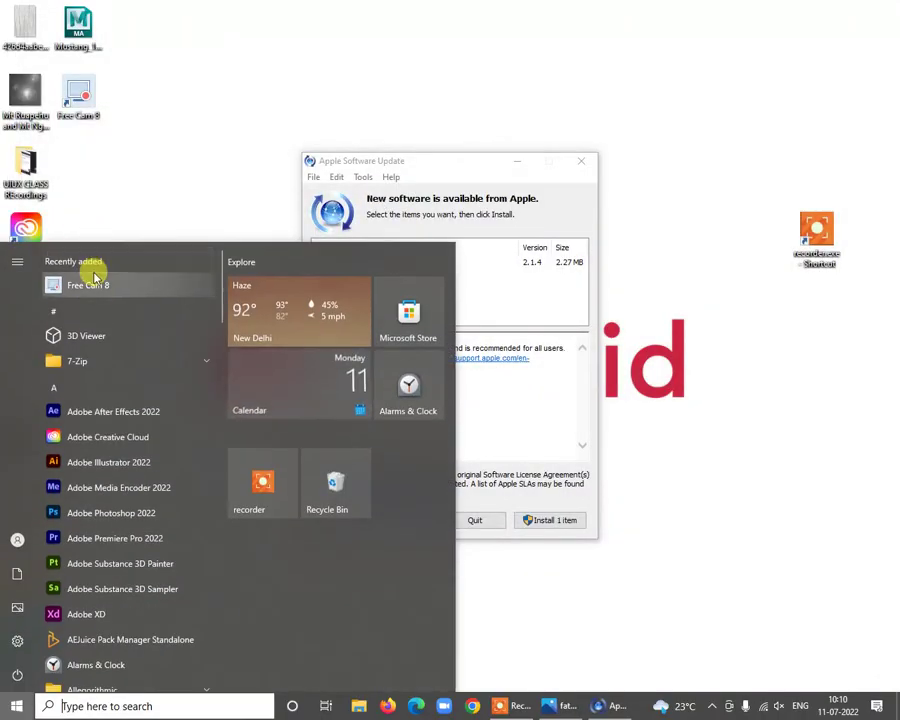
text(may)
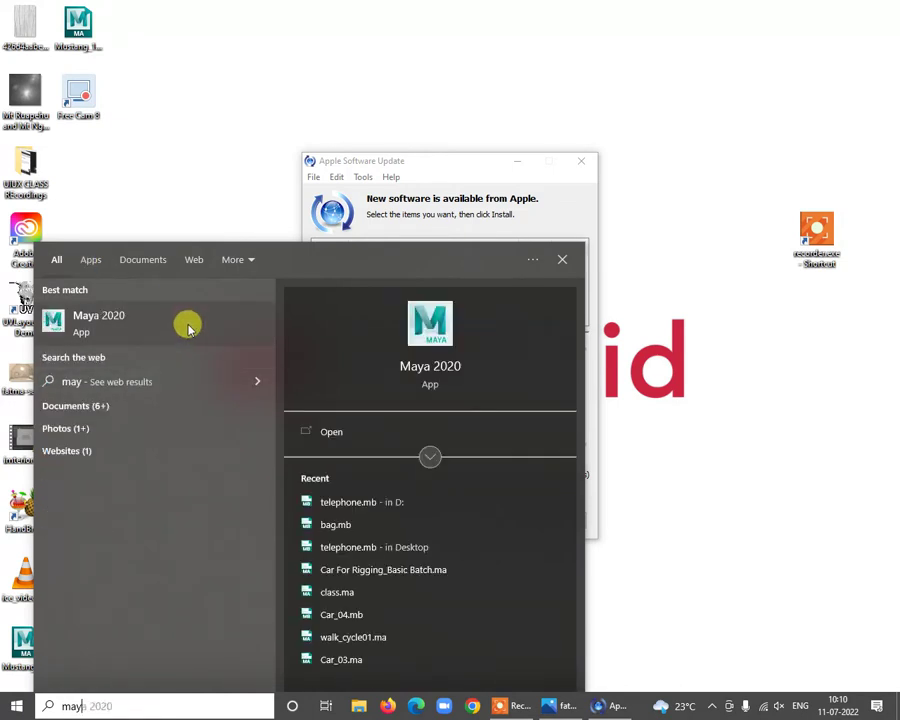
click(241, 326)
Close the Apple Software Update window and maximize the restarted Maya window.
click(581, 160)
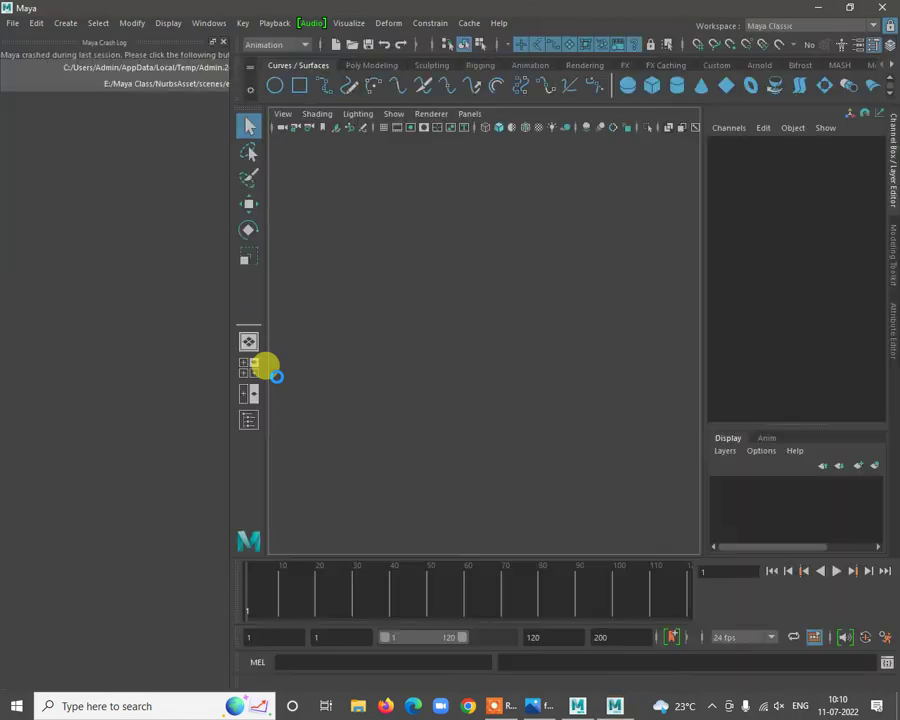
click(855, 12)
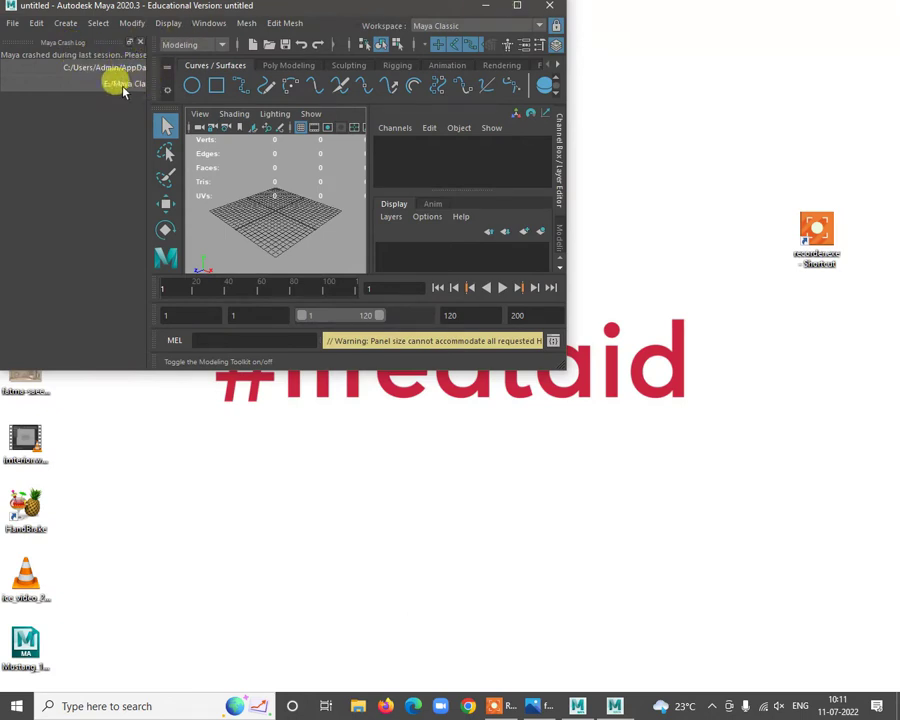
click(518, 7)
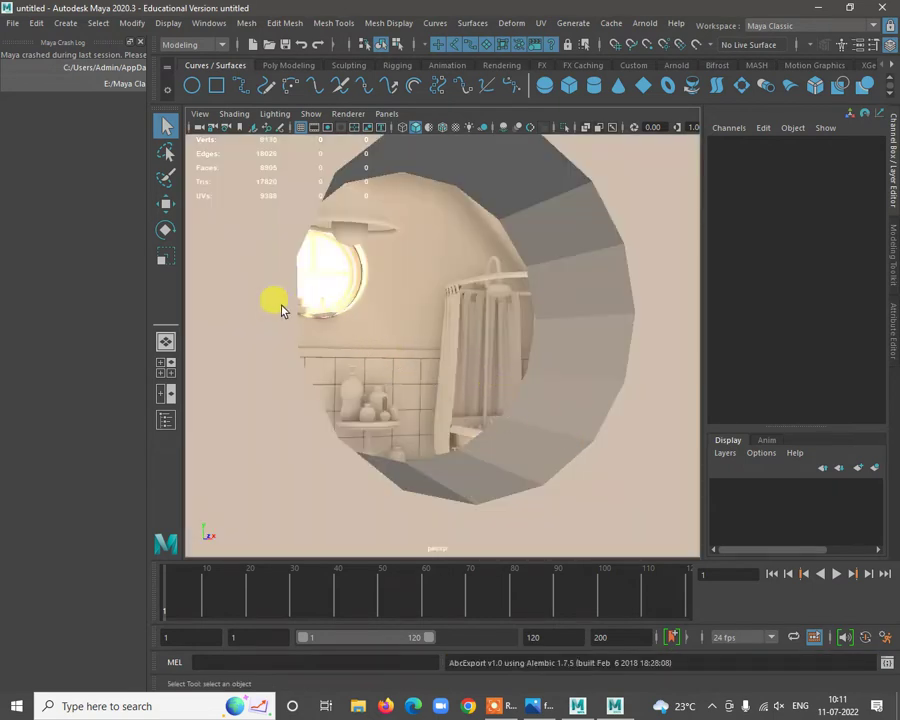
scroll(336, 343, down, 8)
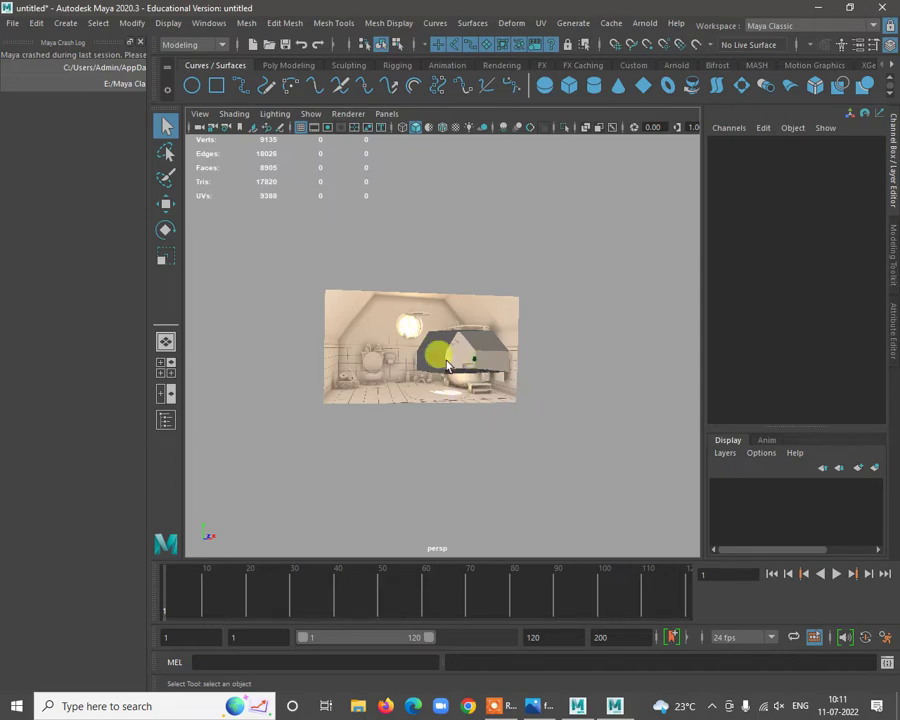
click(614, 706)
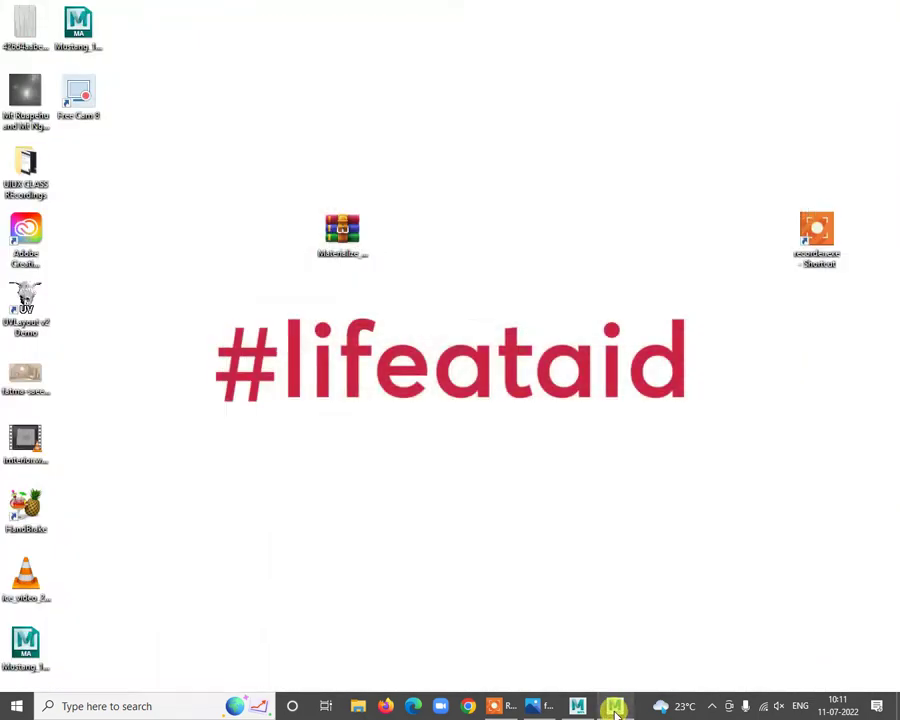
click(614, 706)
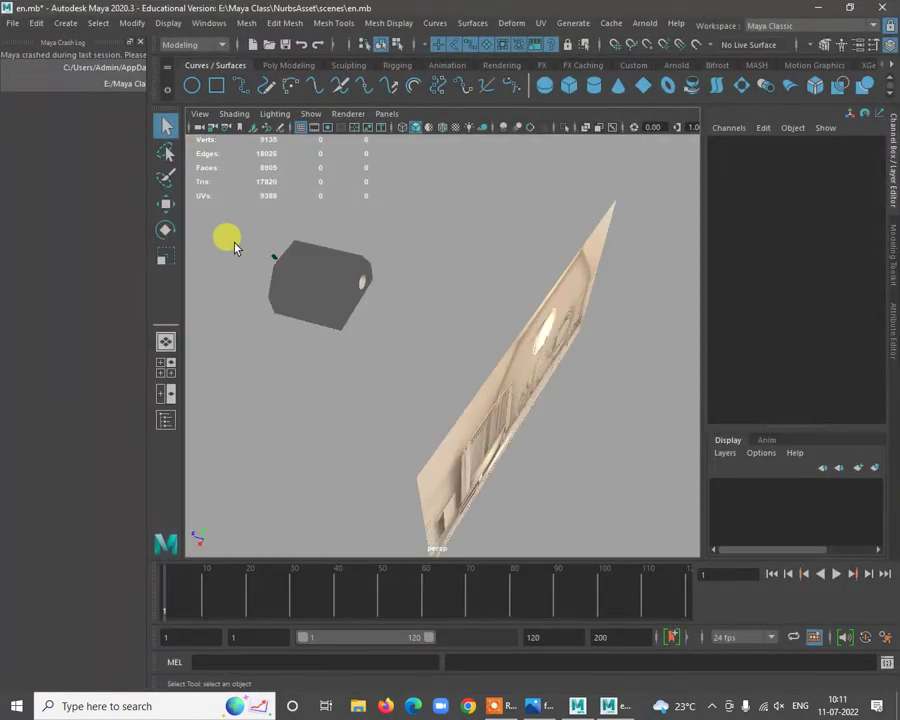
Select the room mesh, frame it, and save the scene as environment_01 in the NurbsAsset scenes folder.
click(325, 287)
key(f)
alt+right_drag(361, 354, 380, 406)
alt+drag(380, 406, 462, 300)
alt+right_drag(467, 301, 475, 397)
alt+drag(475, 396, 449, 412)
click(21, 22)
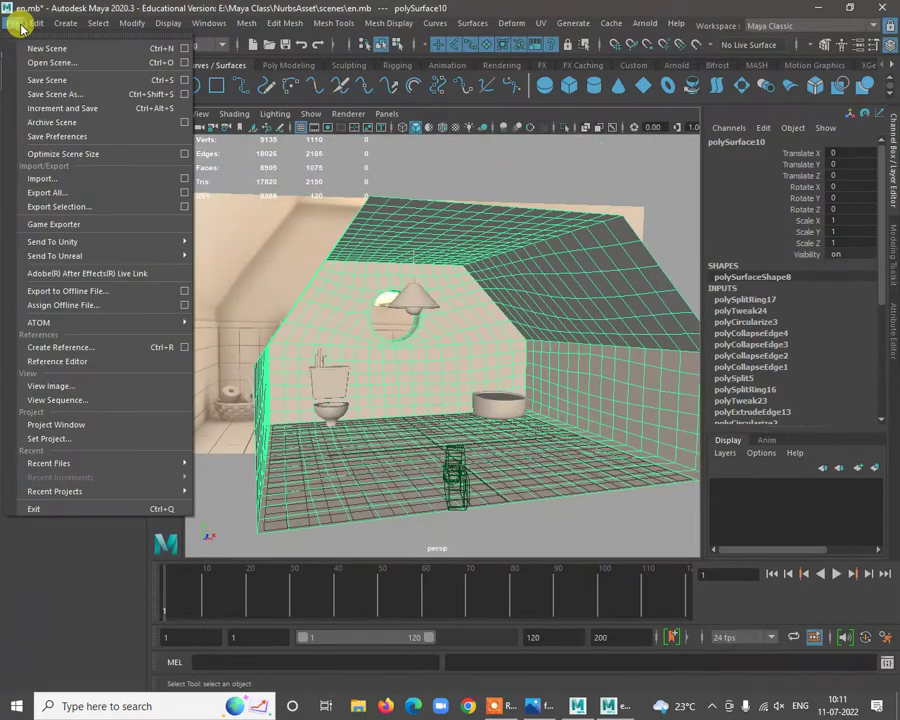
click(67, 95)
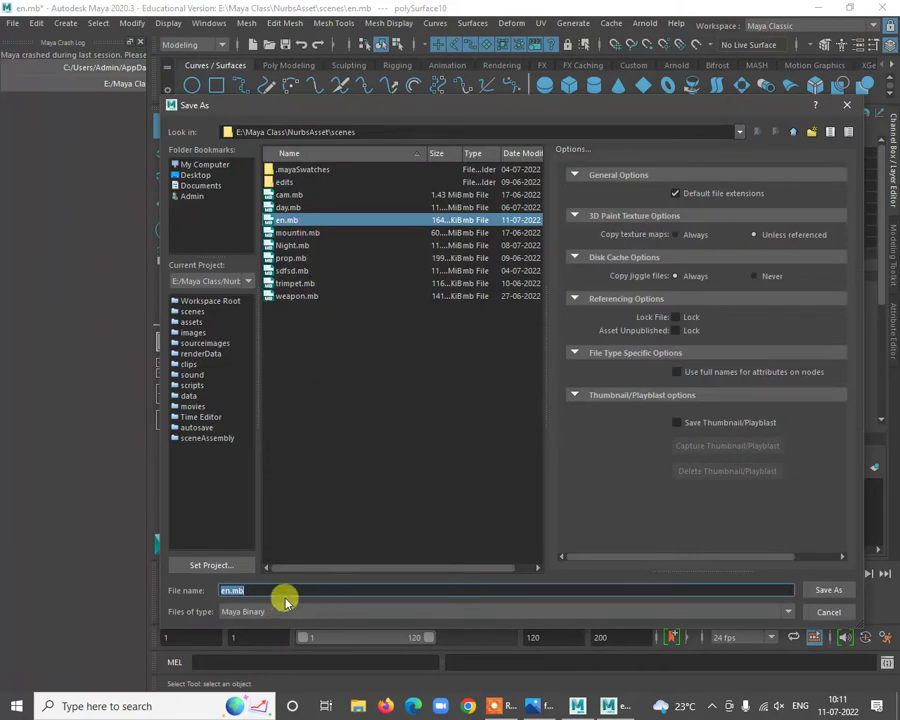
text(environment_01)
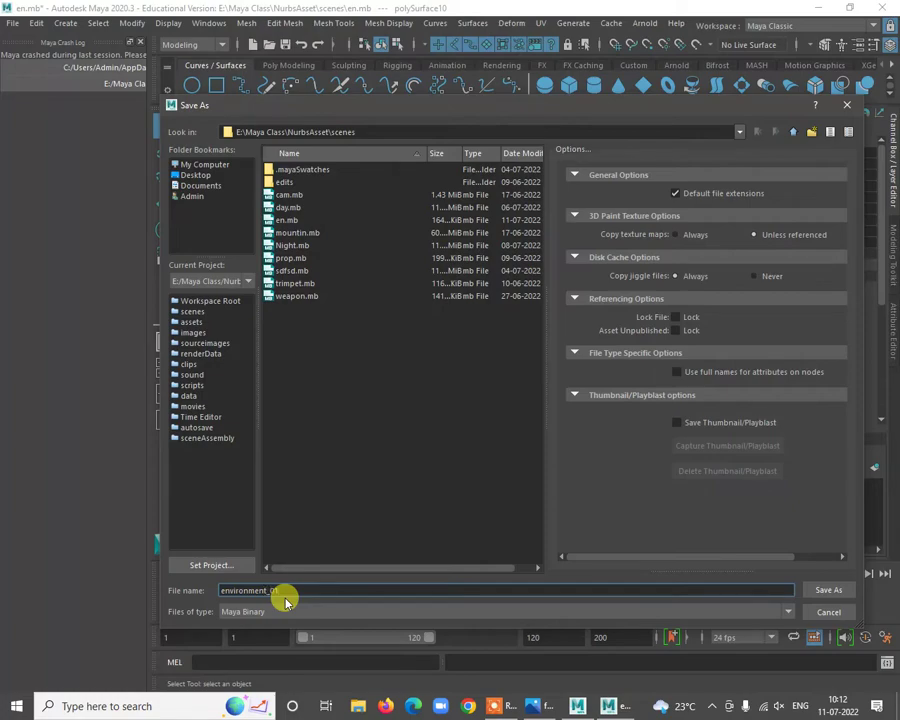
key(Return)
Delete all construction history from the scene.
alt+drag(486, 397, 508, 201)
click(36, 23)
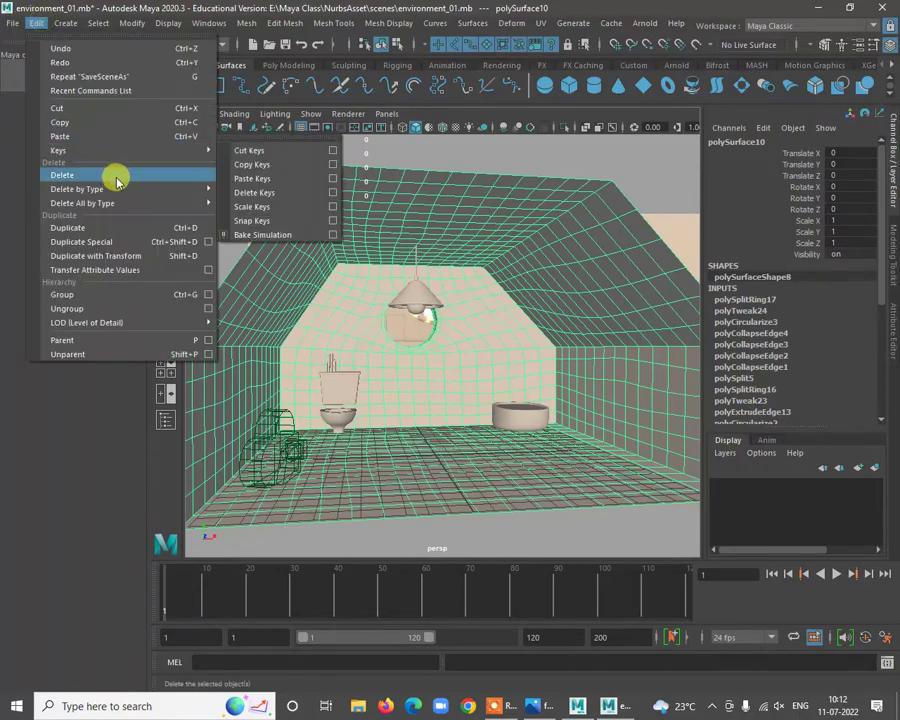
mouse_move(124, 202)
click(234, 205)
alt+right_drag(486, 361, 496, 404)
alt+drag(384, 414, 845, 283)
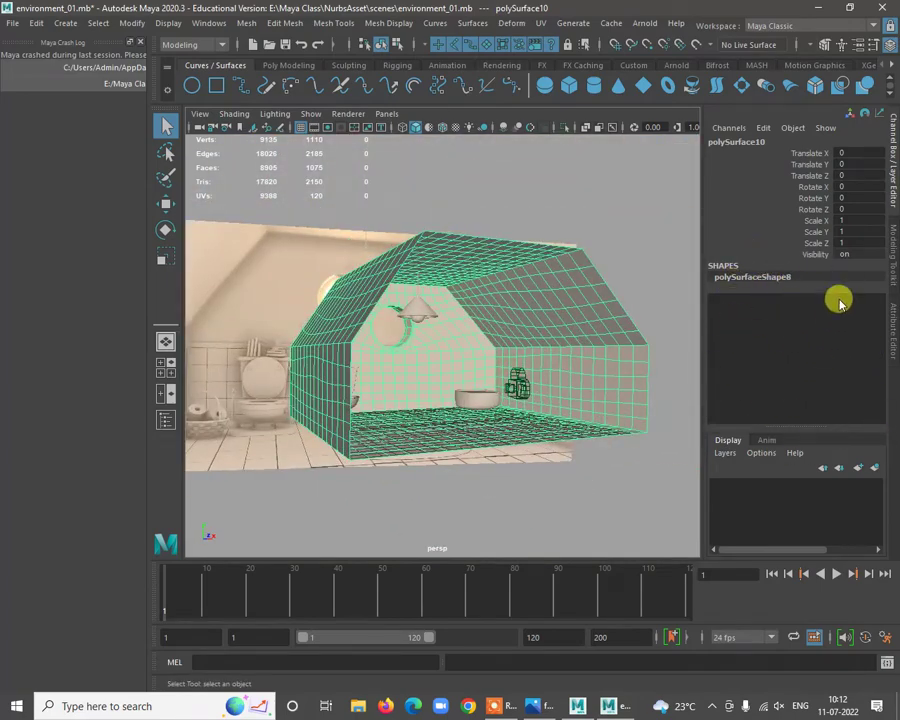
alt+right_drag(563, 428, 548, 402)
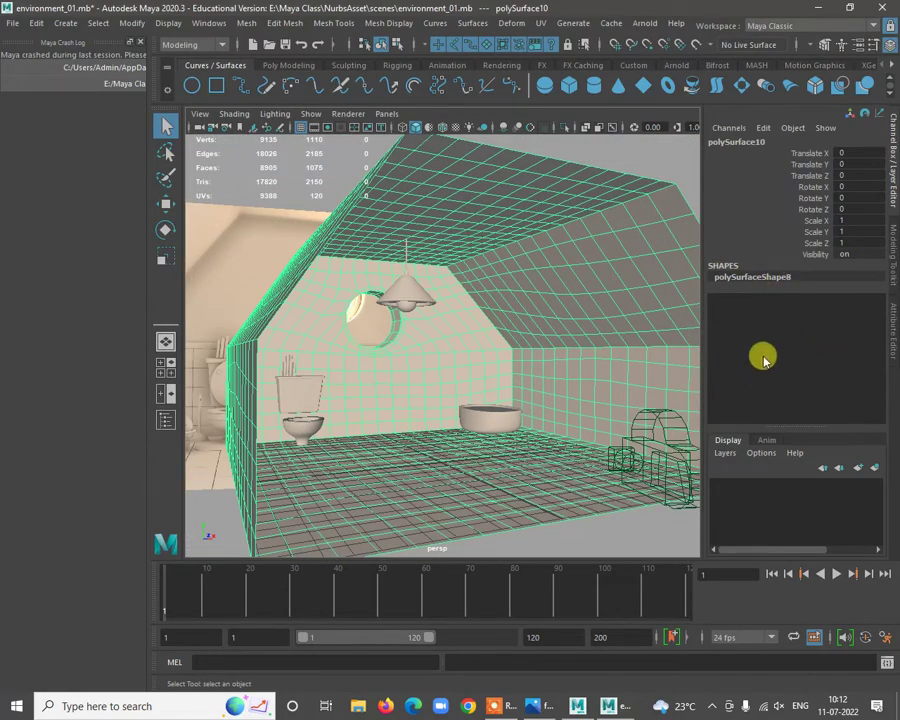
Return the room mesh to object mode, display it with smooth preview, and save the scene.
alt+drag(600, 410, 506, 277)
alt+right_drag(506, 277, 579, 258)
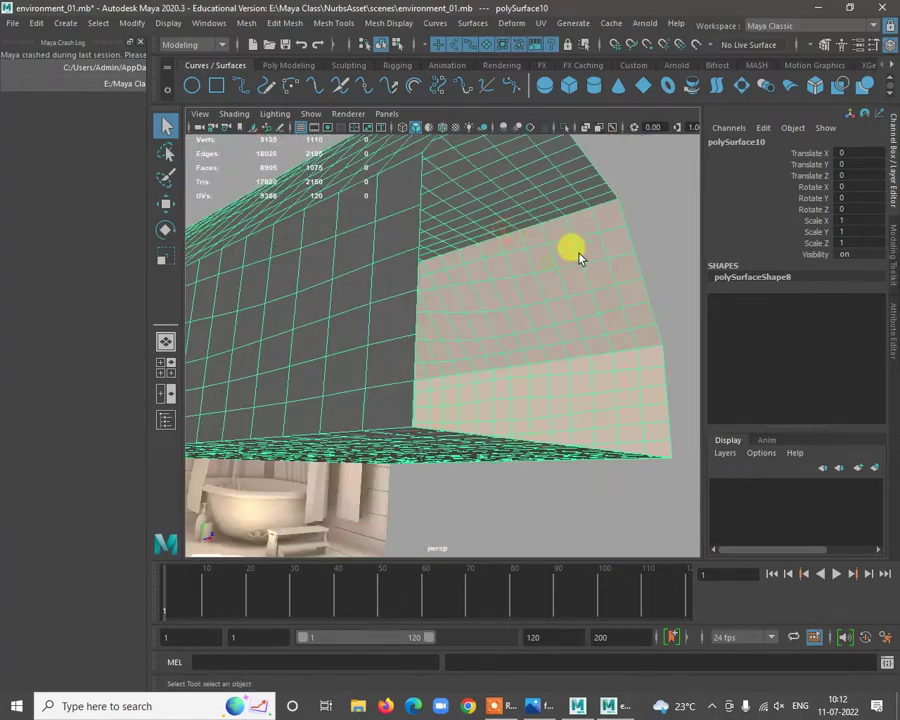
right_drag(575, 205, 602, 253)
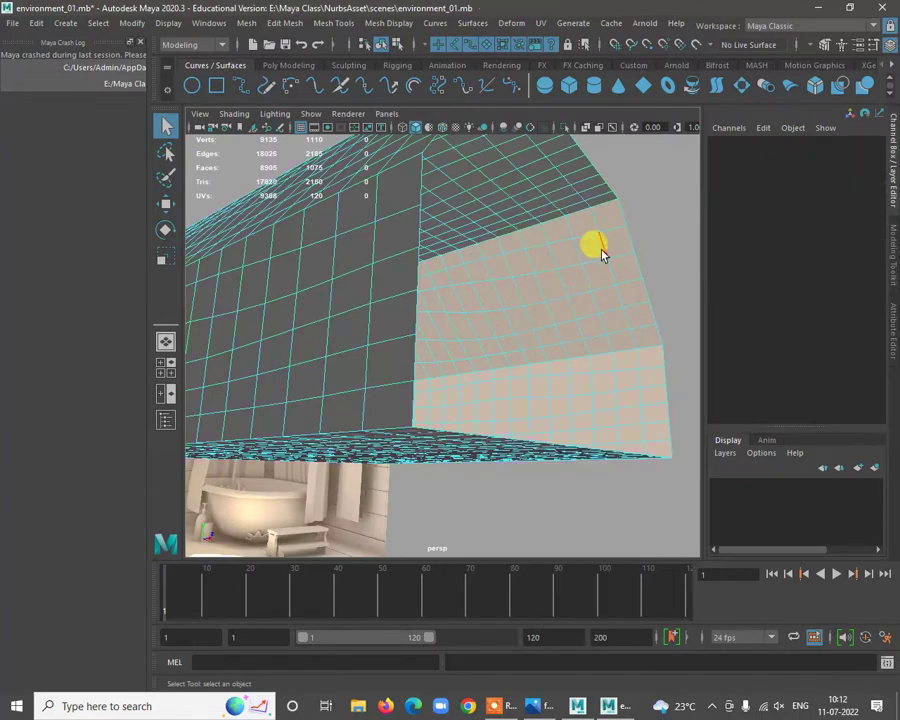
double_click(603, 250)
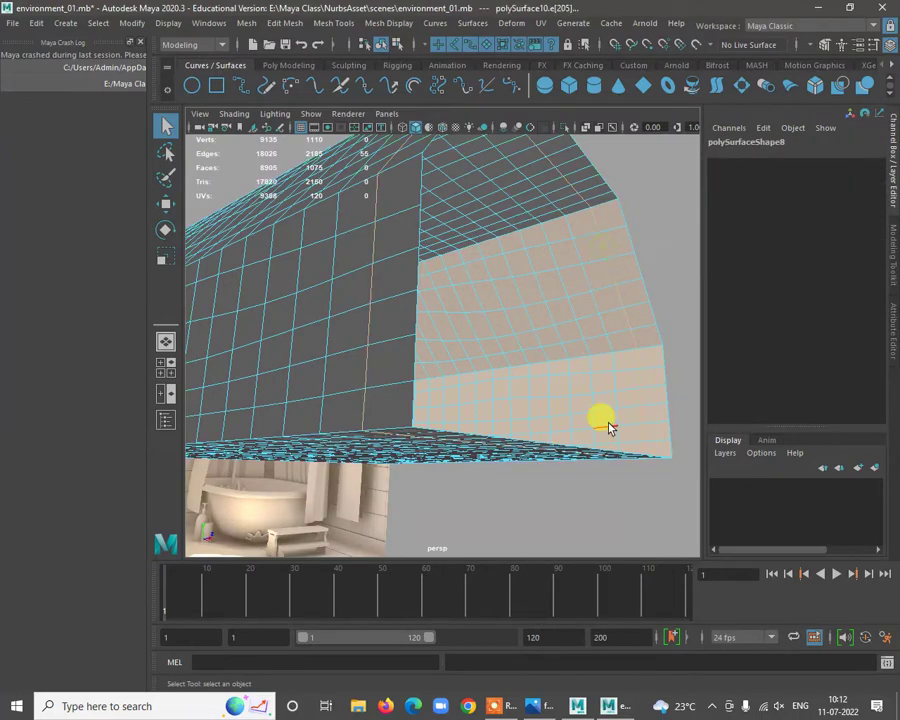
alt+right_drag(607, 422, 516, 399)
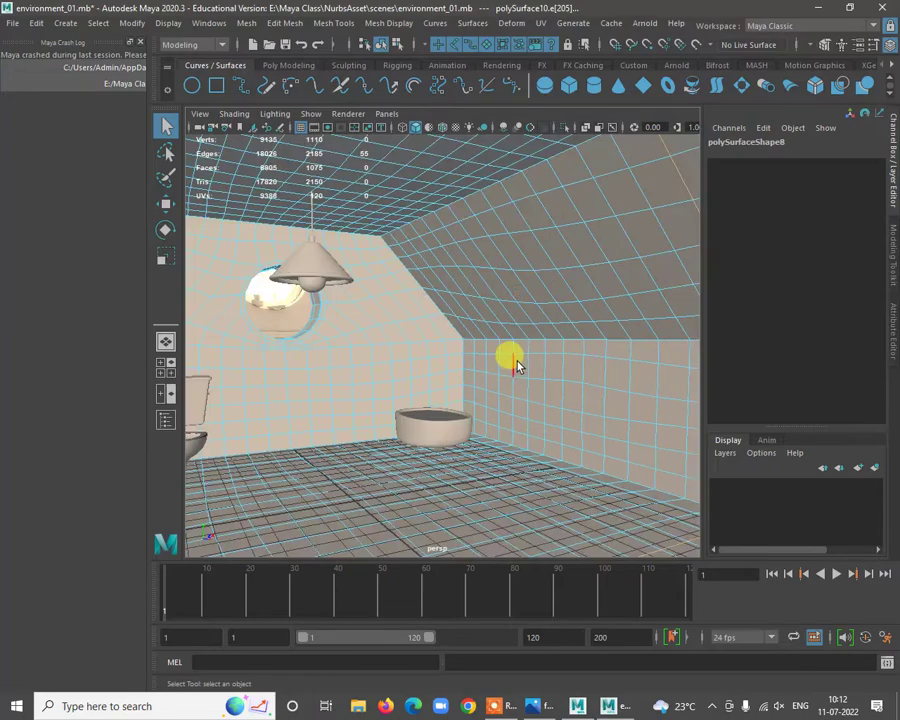
alt+right_drag(580, 385, 534, 331)
right_drag(516, 246, 536, 262)
click(635, 225)
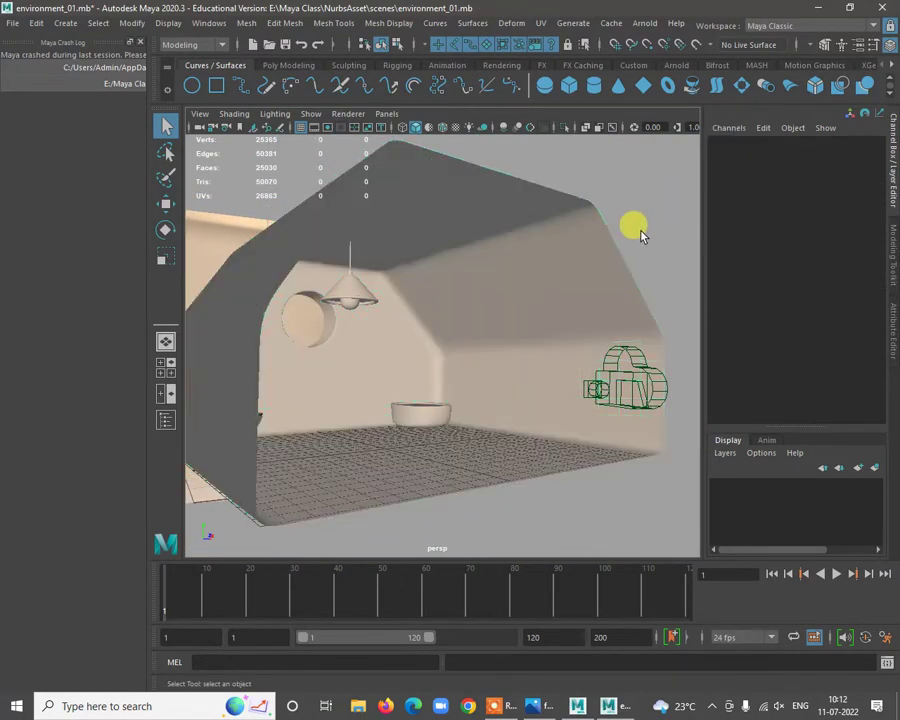
alt+right_drag(635, 225, 492, 376)
alt+middle_drag(492, 377, 524, 328)
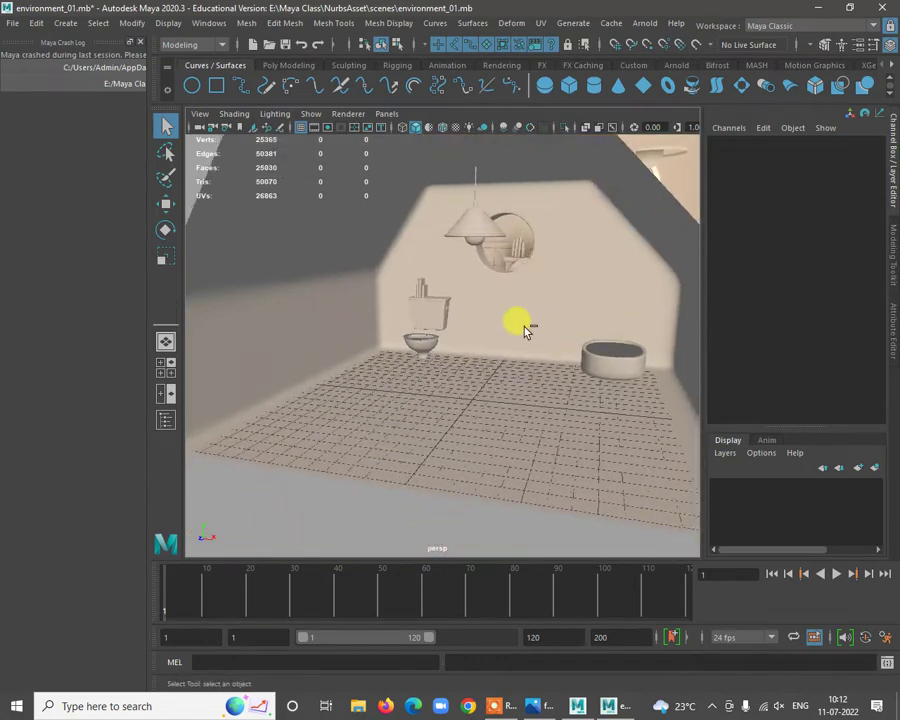
key(ctrl+s)
Select the room mesh and examine the round window's tube from outside the room.
alt+right_drag(518, 362, 402, 400)
alt+drag(443, 414, 590, 350)
alt+drag(406, 303, 480, 335)
alt+middle_drag(408, 330, 660, 338)
alt+right_drag(492, 269, 538, 317)
alt+drag(538, 317, 424, 290)
click(452, 268)
alt+right_drag(458, 282, 505, 335)
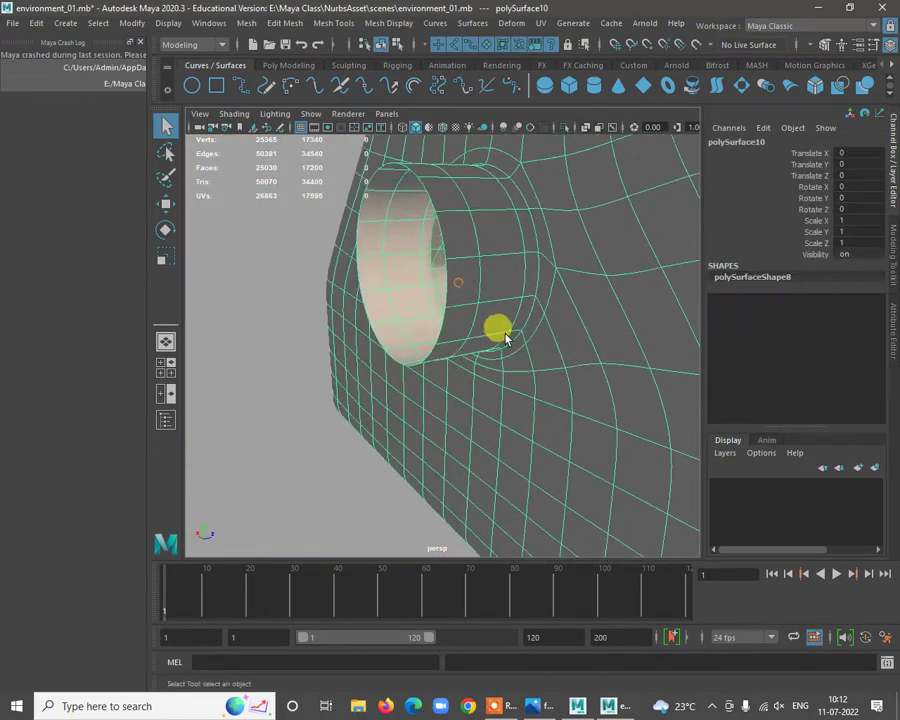
alt+drag(505, 338, 479, 350)
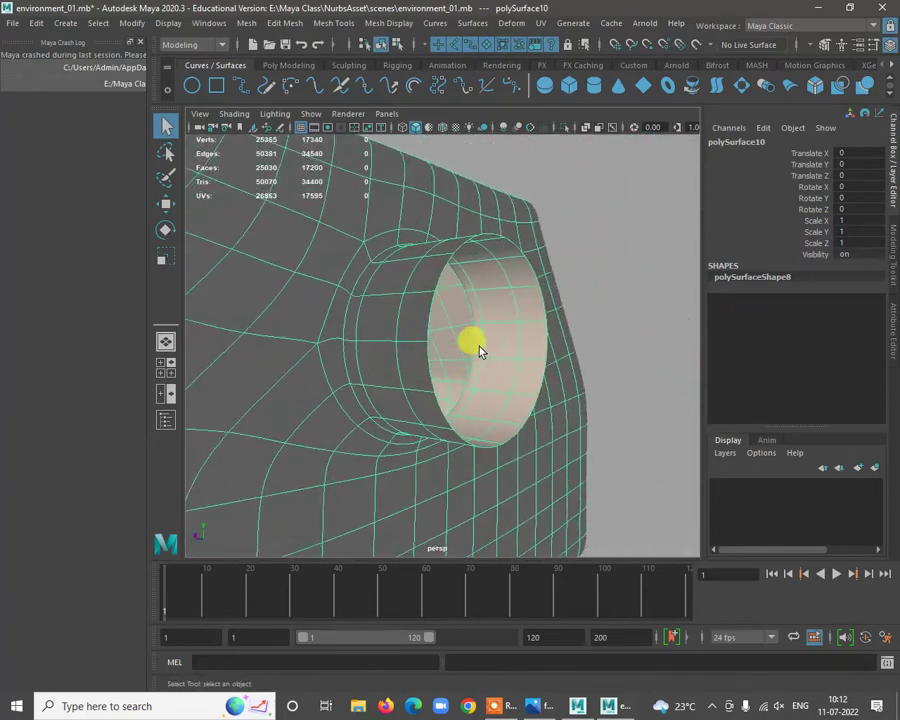
Extrude the outermost ring of faces of the round window's tube inward with a local Z translation of 0.369.
alt+right_drag(480, 350, 537, 282)
key(w)
click(537, 292)
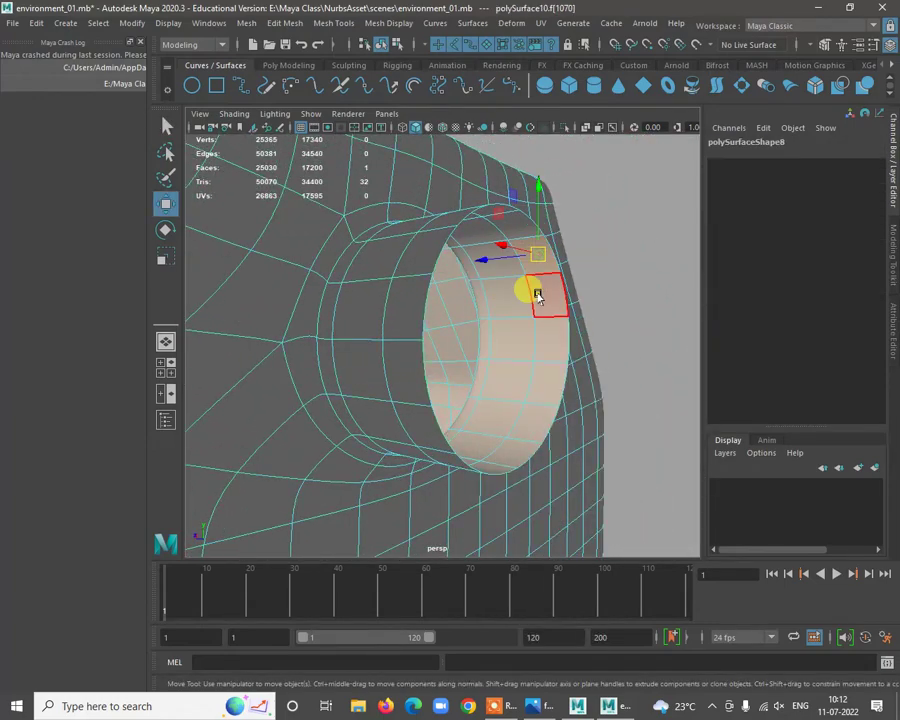
shift+double_click(543, 298)
alt+right_drag(615, 357, 578, 322)
alt+drag(578, 322, 609, 275)
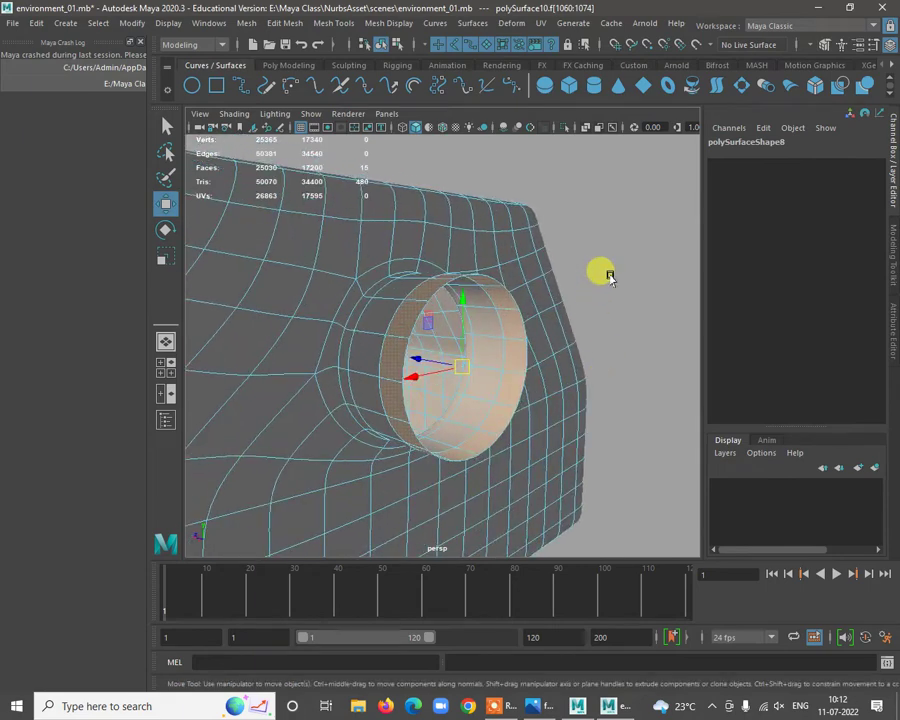
alt+right_drag(609, 275, 610, 308)
alt+drag(609, 308, 635, 211)
shift+right_click(640, 215)
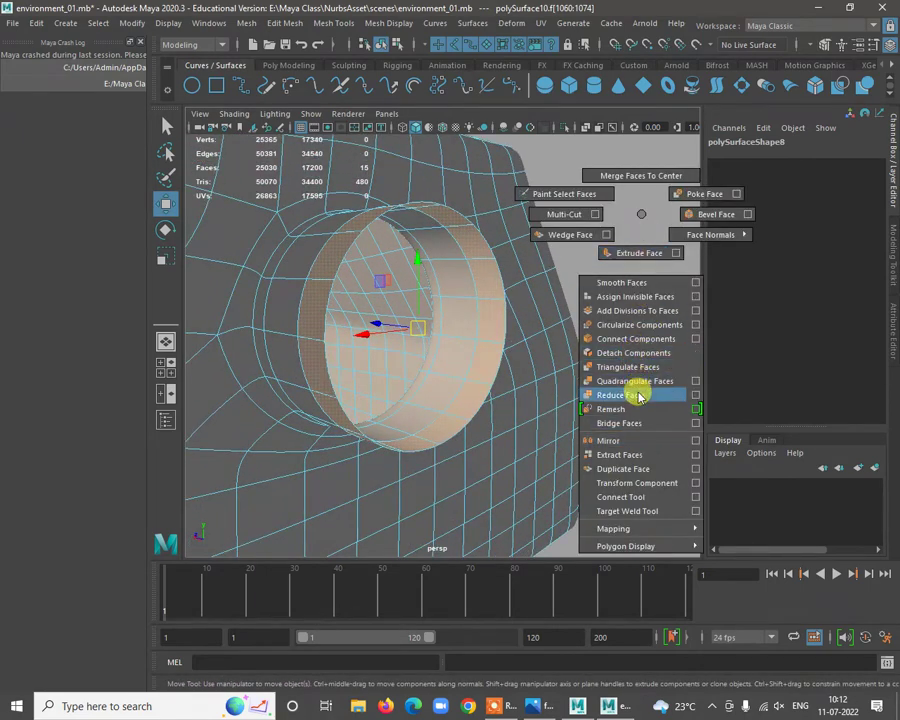
click(637, 256)
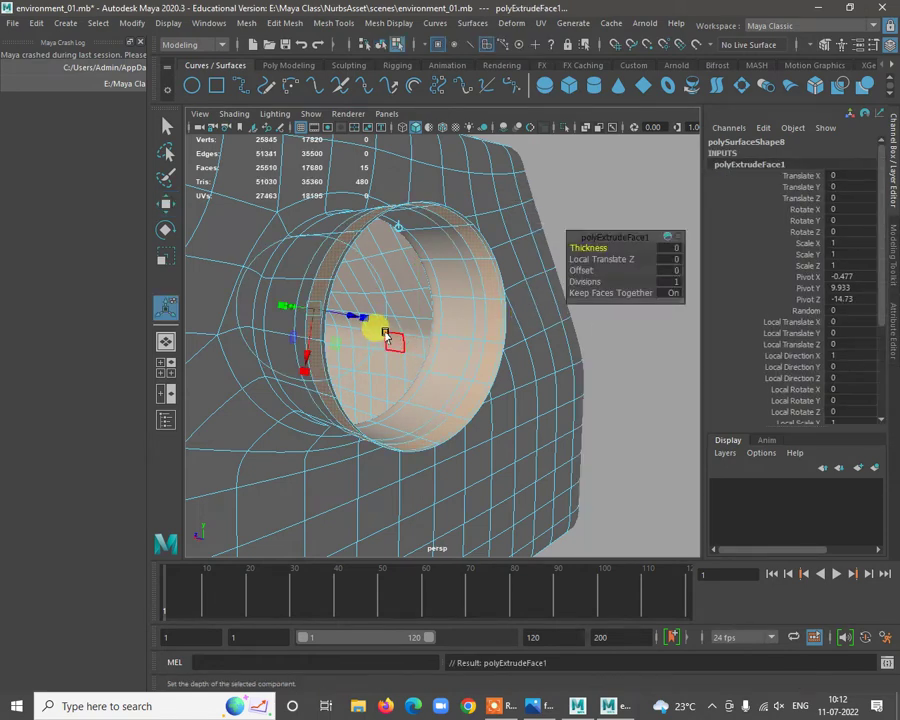
alt+drag(380, 328, 570, 344)
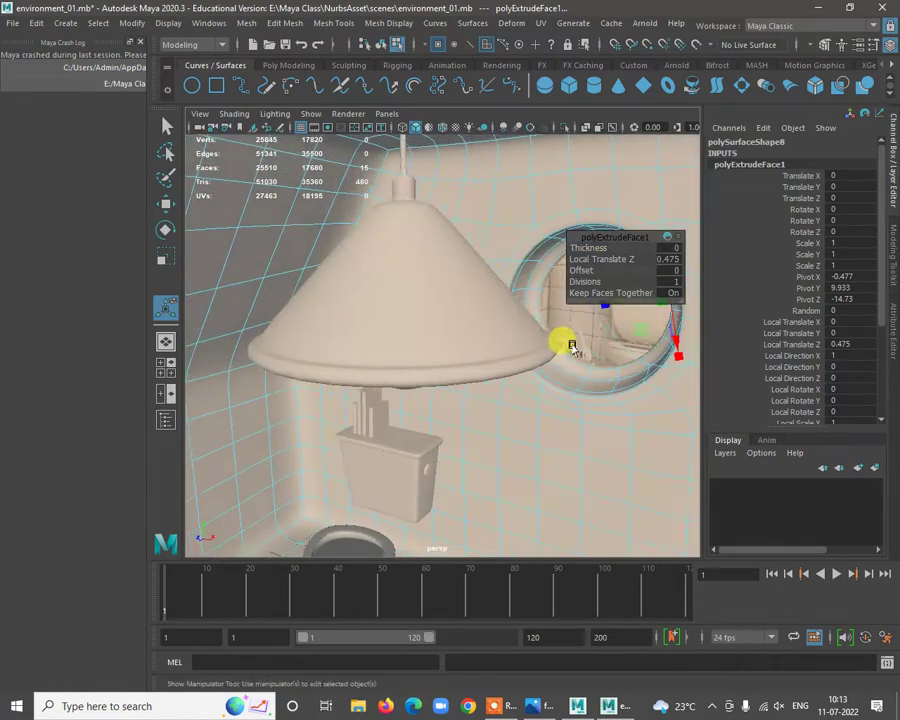
alt+middle_drag(570, 344, 412, 335)
alt+right_drag(412, 335, 416, 342)
alt+middle_drag(416, 342, 349, 361)
alt+drag(349, 361, 418, 337)
drag(419, 286, 469, 275)
Turn off the smooth preview and insert four edge loops around the extruded window frame to hold its edges.
key(1)
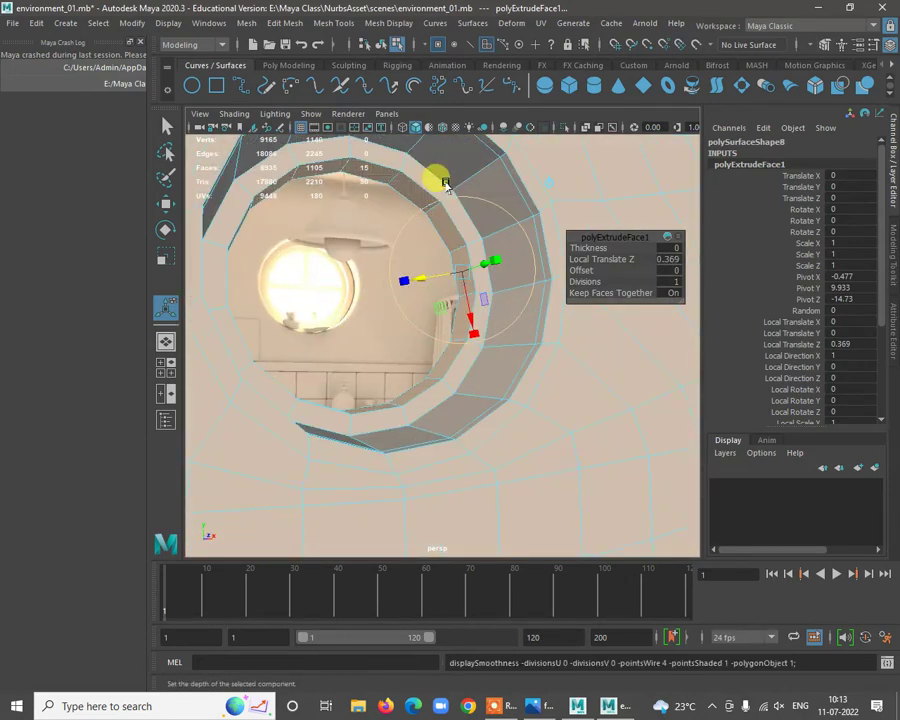
right_drag(446, 176, 395, 212)
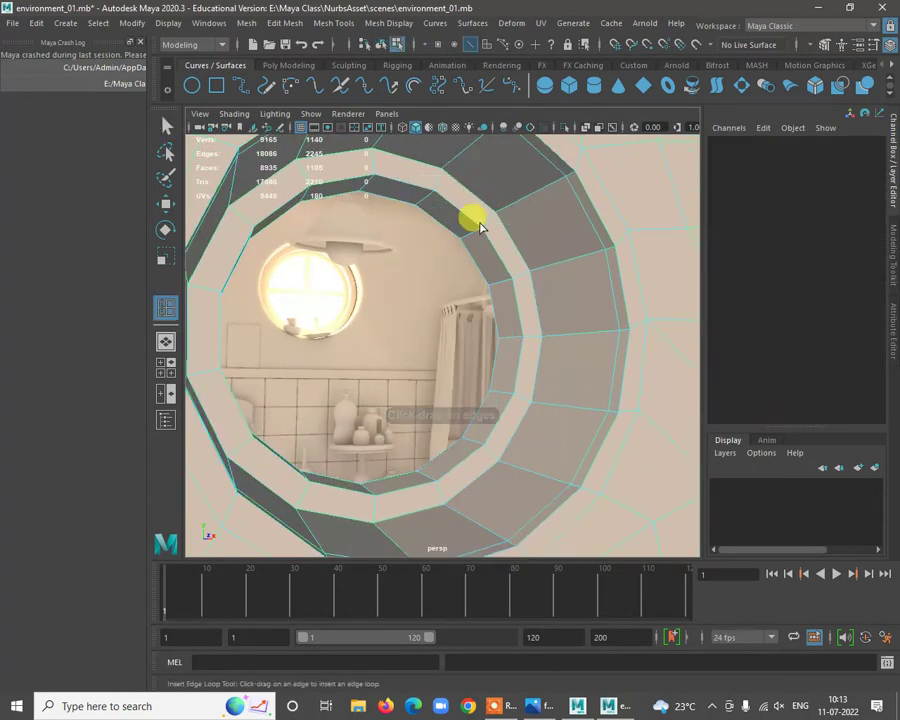
click(491, 220)
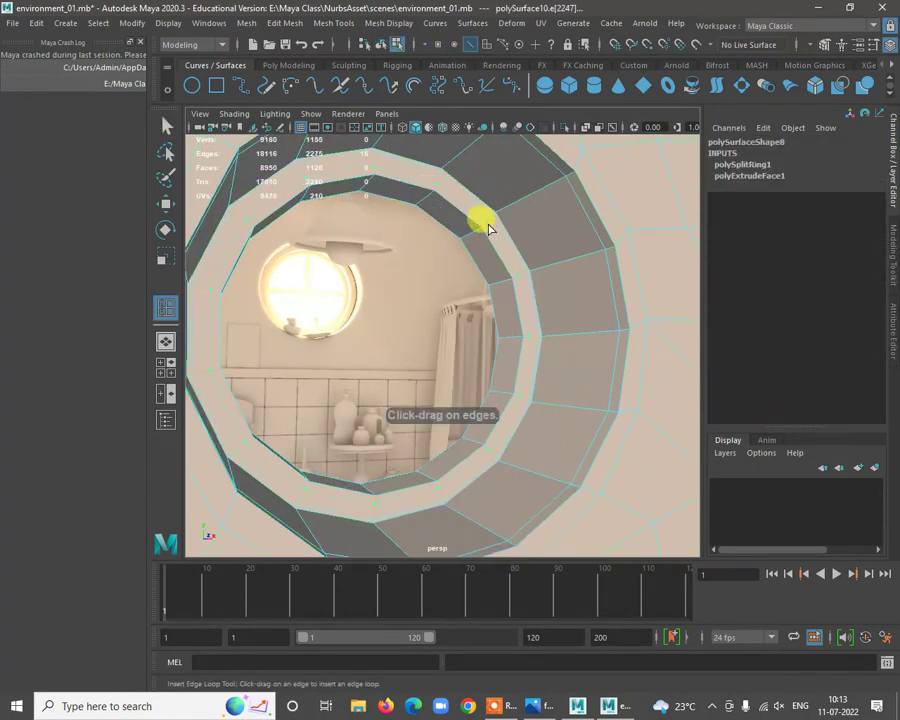
click(475, 238)
click(467, 240)
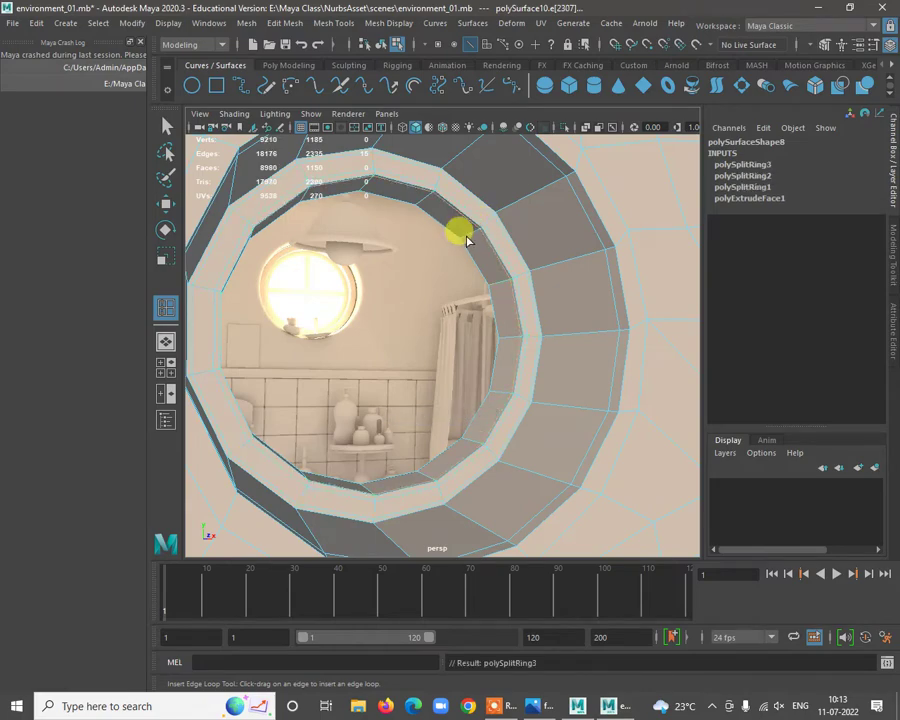
click(462, 243)
Delete the ring of end faces on the outer side of the window frame.
alt+right_drag(462, 243, 388, 309)
alt+drag(388, 309, 598, 285)
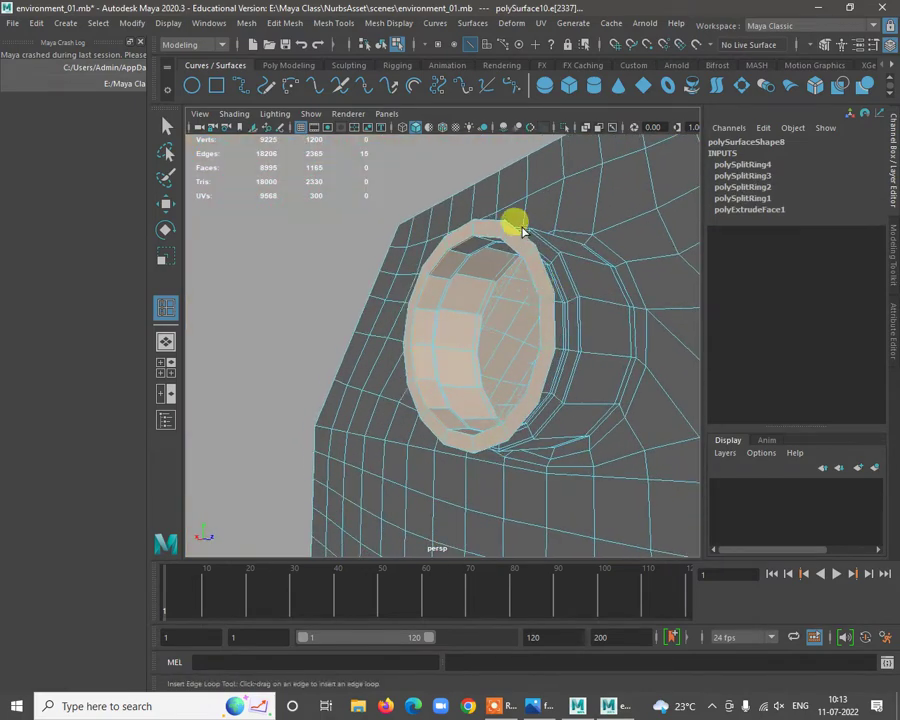
alt+right_drag(521, 230, 521, 280)
alt+drag(521, 281, 423, 213)
key(w)
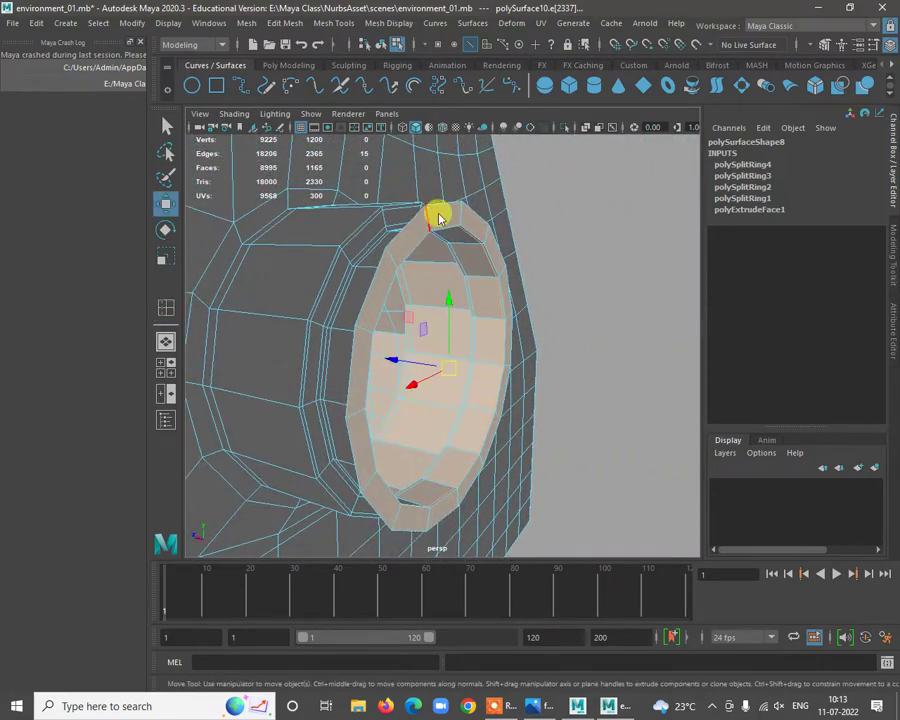
right_drag(438, 218, 432, 248)
click(482, 222)
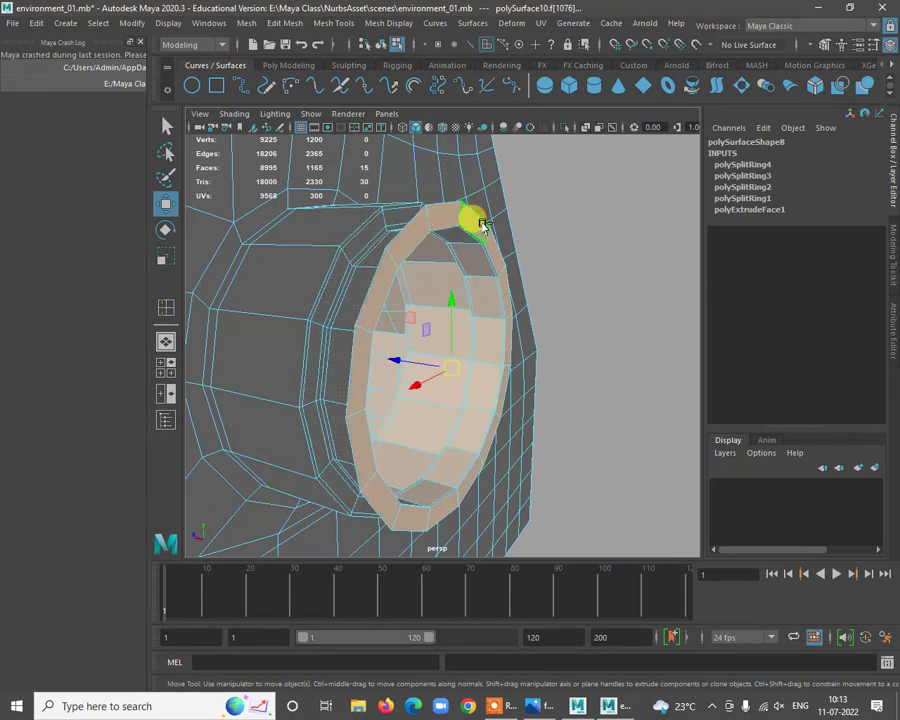
key(Delete)
Return to object mode and check the window frame with smooth preview from inside the room.
right_drag(455, 243, 490, 222)
alt+drag(465, 268, 597, 284)
key(3)
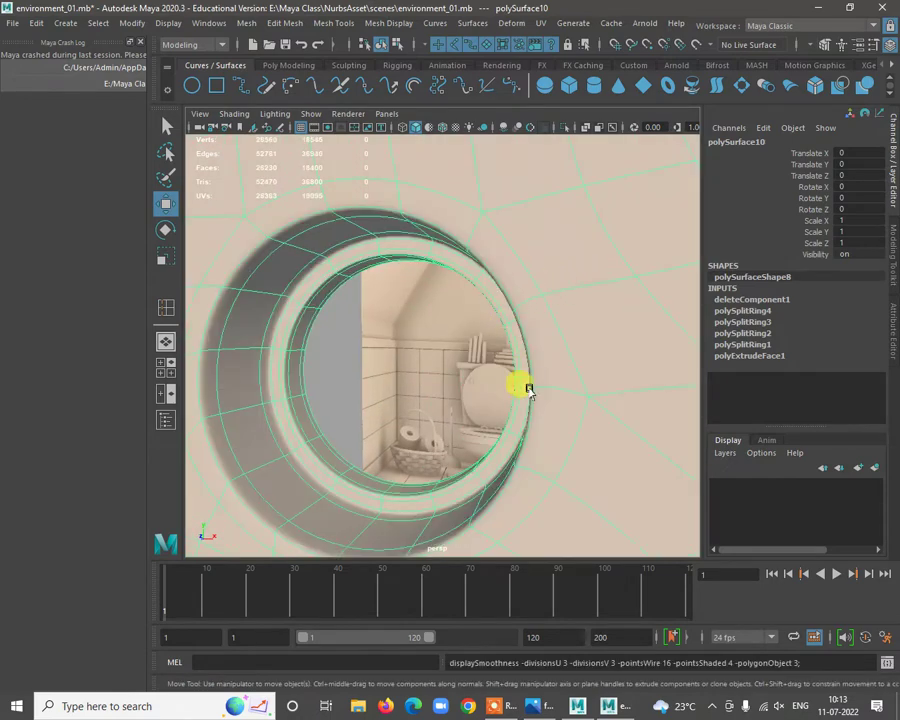
scroll(538, 394, down, 5)
alt+drag(540, 395, 403, 384)
click(457, 356)
scroll(462, 325, up, 4)
alt+drag(462, 330, 460, 291)
alt+right_drag(460, 291, 425, 342)
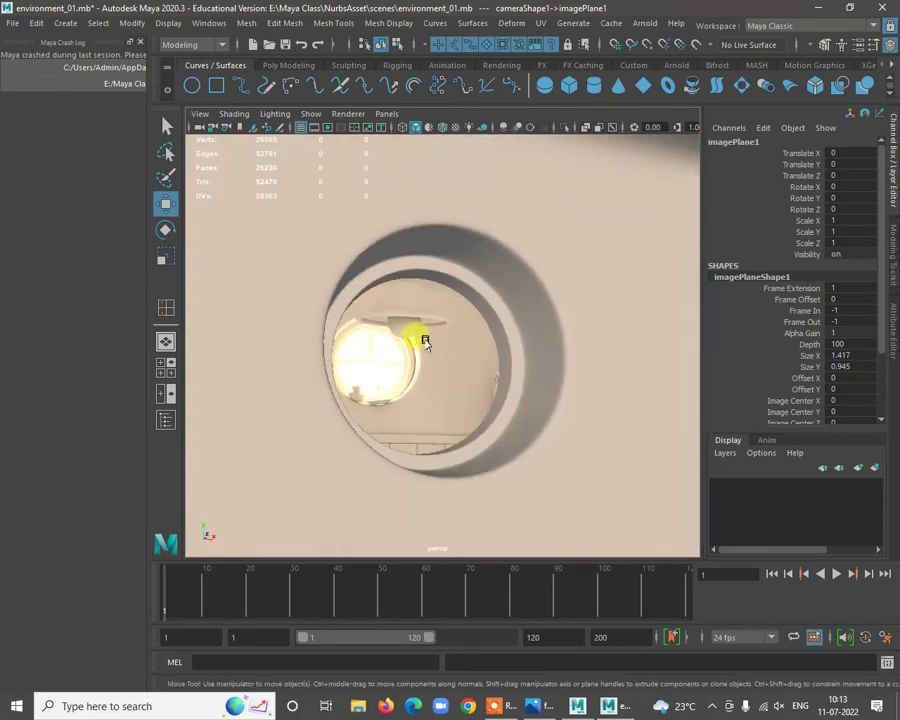
Select the faces of the window's inner frame ring and extract them from the room mesh as a separate object.
alt+drag(527, 323, 565, 366)
alt+right_drag(565, 366, 504, 356)
alt+drag(504, 356, 484, 311)
alt+right_drag(484, 311, 540, 428)
alt+drag(540, 428, 572, 283)
click(572, 283)
alt+drag(589, 342, 488, 263)
alt+right_drag(488, 263, 546, 290)
alt+drag(546, 290, 518, 308)
right_drag(510, 248, 513, 282)
alt+drag(535, 268, 476, 271)
shift+right_drag(455, 200, 456, 310)
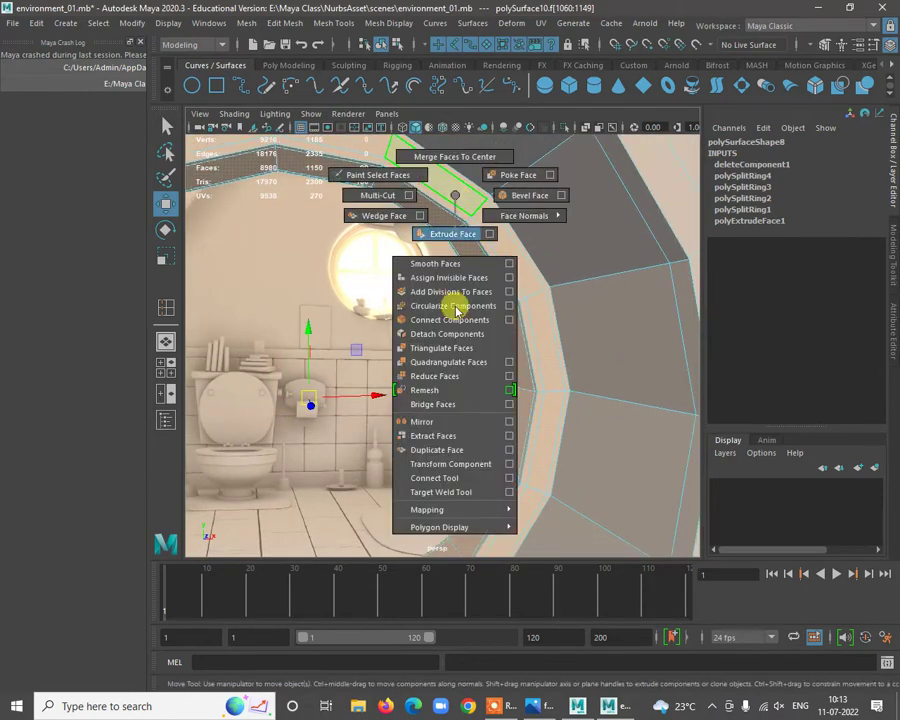
shift+right_drag(455, 434, 454, 434)
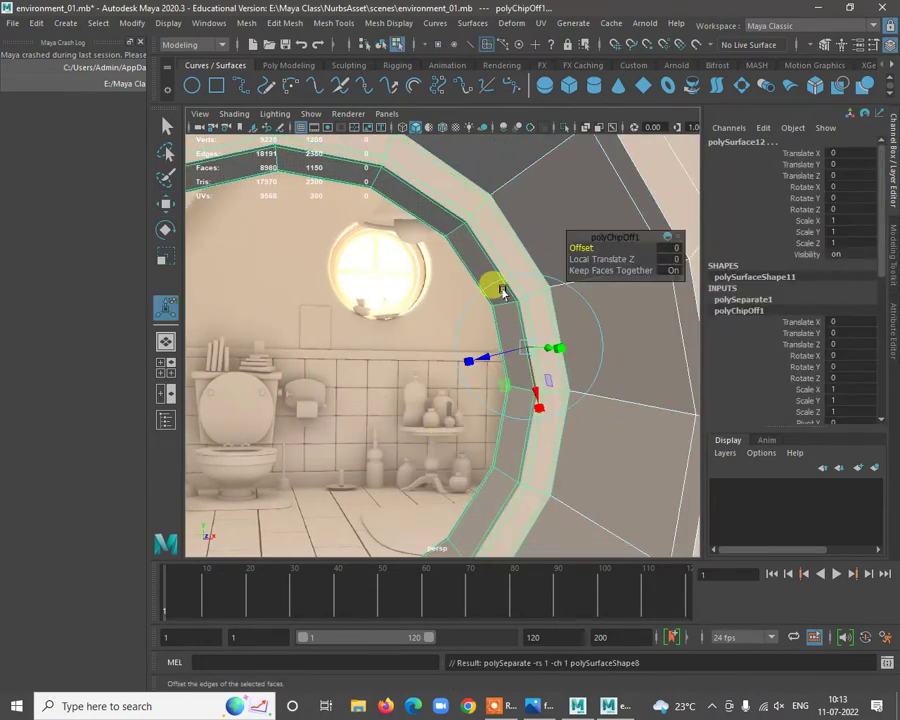
In object mode, display the extracted window frame ring with smooth preview and select the surrounding room mesh.
right_drag(516, 190, 585, 172)
click(548, 210)
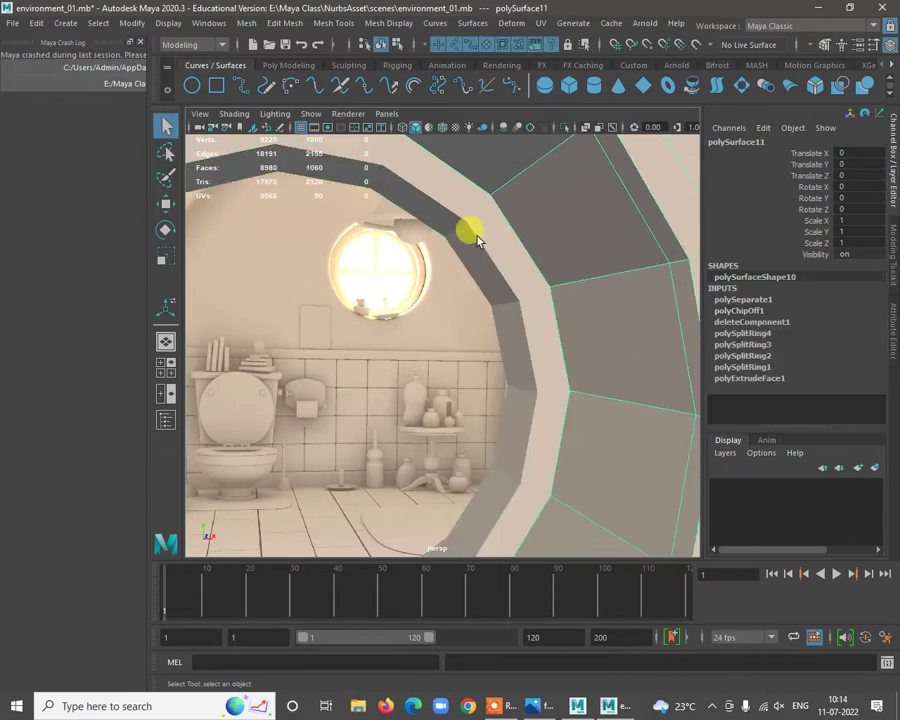
click(477, 236)
key(3)
click(581, 217)
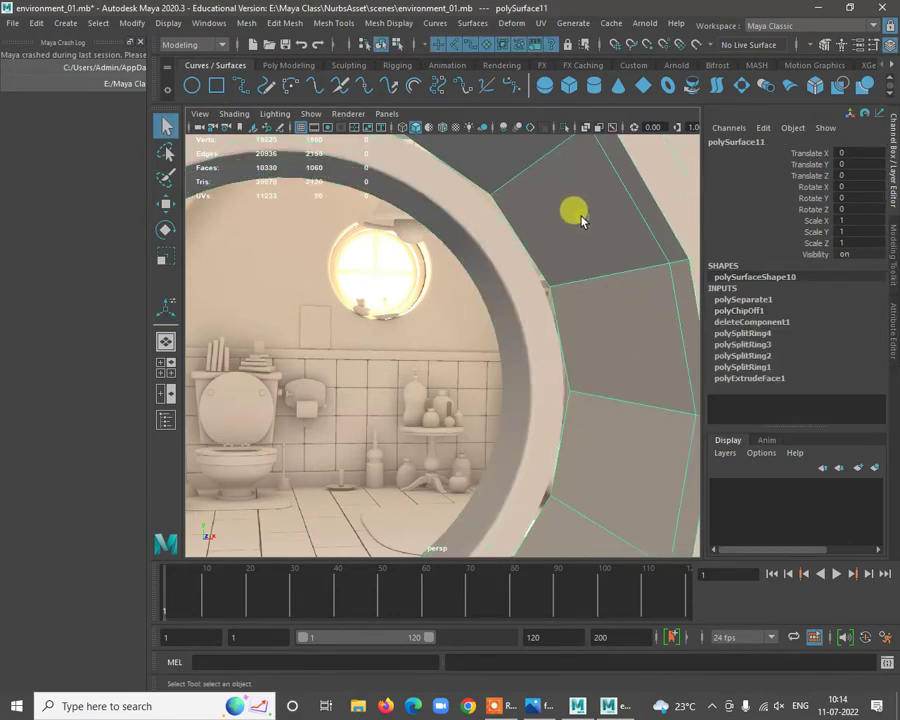
Display the room mesh with smooth preview and select the separate window frame ring from inside the room.
key(3)
scroll(416, 404, down, 3)
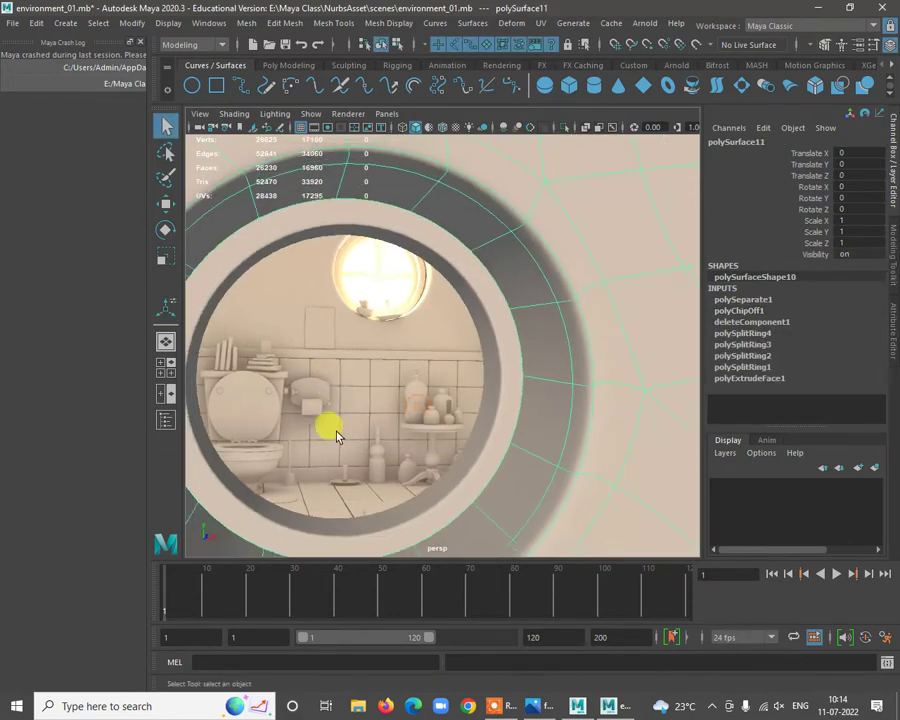
click(337, 432)
scroll(340, 434, down, 5)
alt+drag(340, 434, 474, 209)
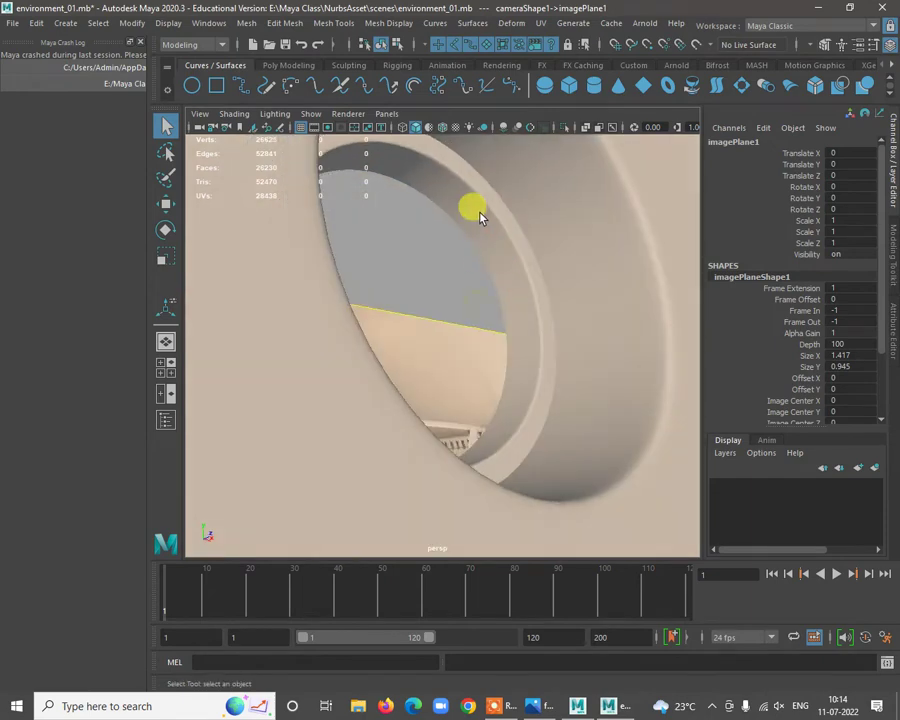
click(474, 209)
mouse_move(474, 209)
alt+right_down()
mouse_move(487, 223)
mouse_move(485, 215)
alt+right_up()
alt+drag(485, 215, 455, 196)
alt+right_drag(455, 196, 459, 224)
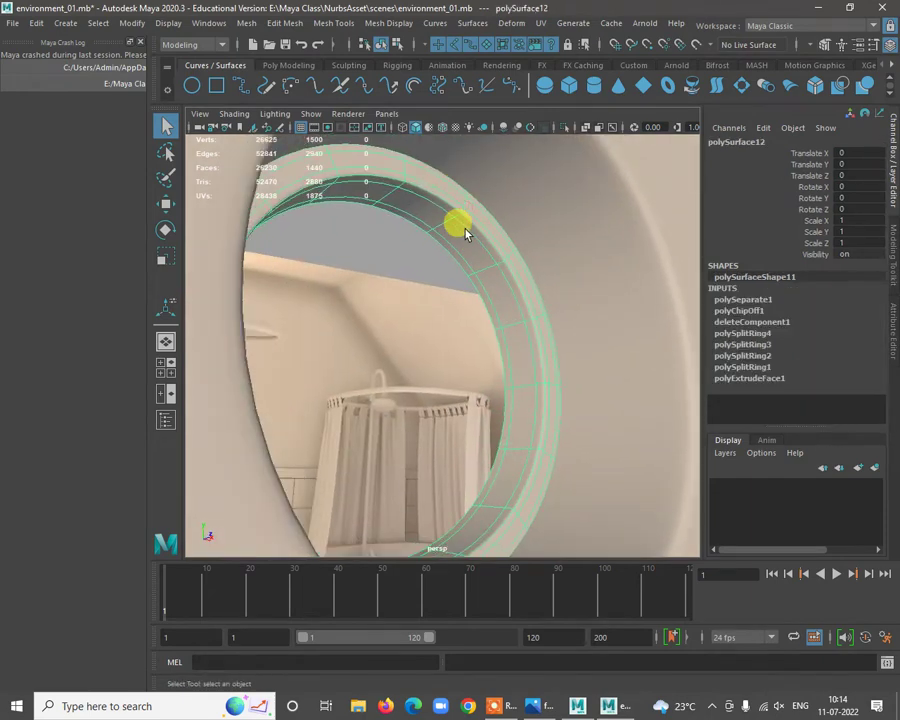
Duplicate the inner band of faces on the window frame ring as a separate object and select it in object mode.
key(ctrl+s)
alt+drag(464, 260, 464, 256)
key(w)
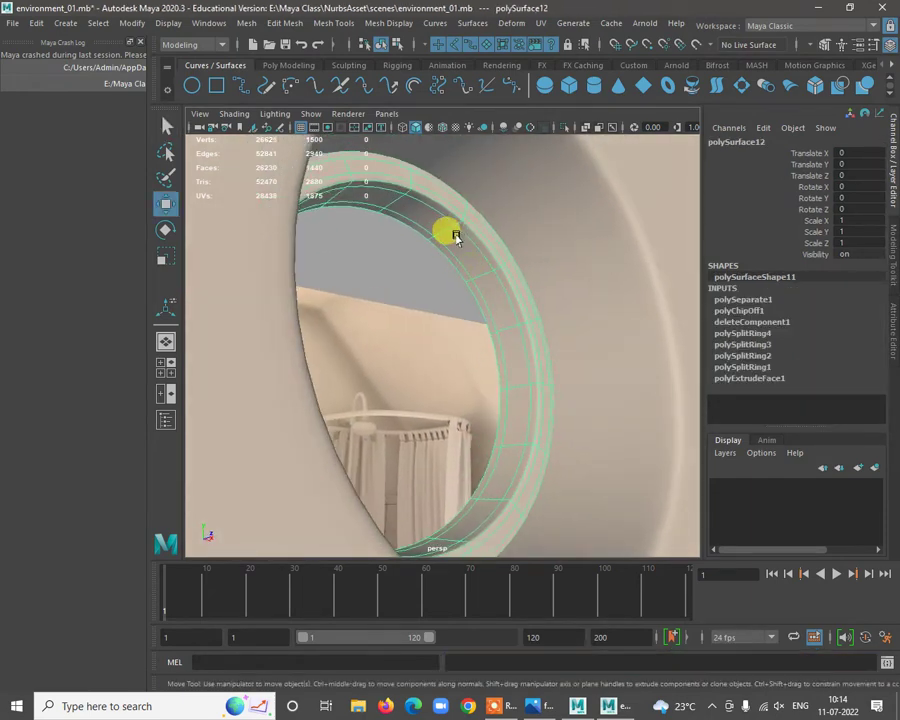
shift+right_click(463, 237)
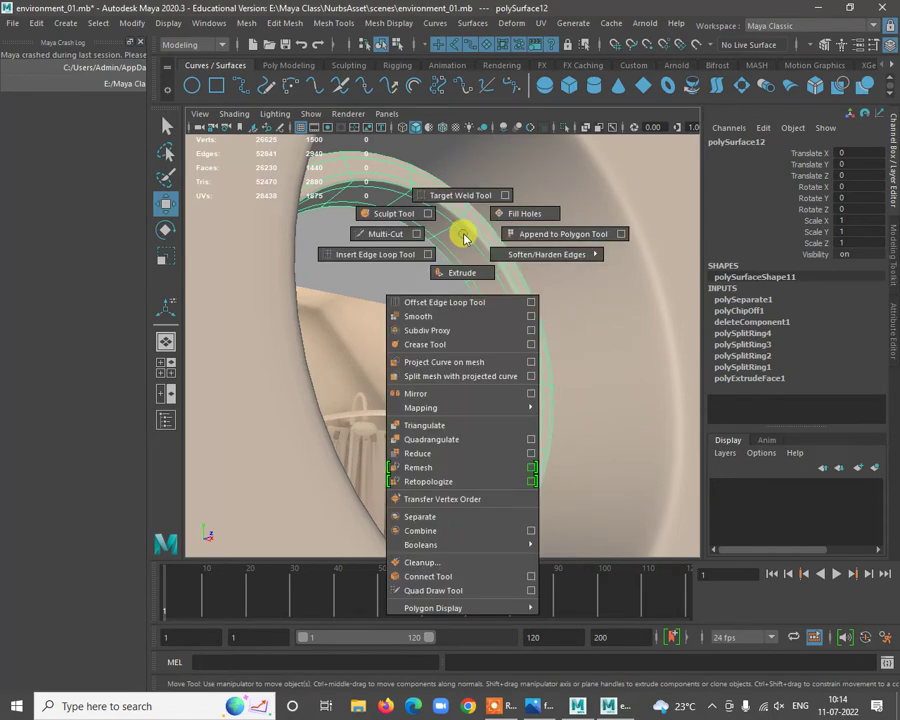
right_drag(460, 237, 396, 361)
click(462, 252)
shift+double_click(486, 284)
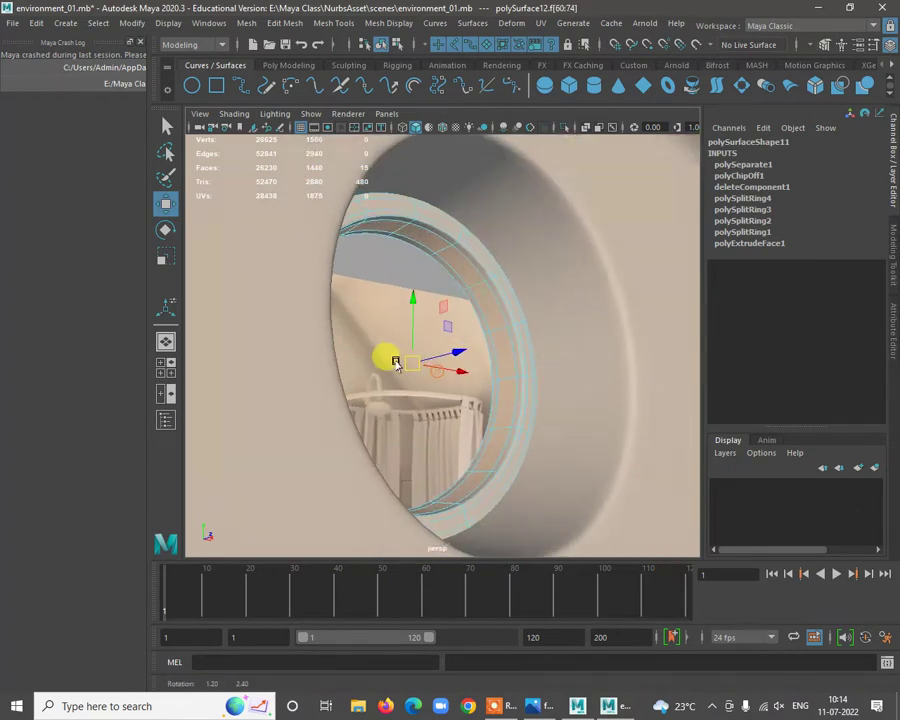
shift+right_click(407, 269)
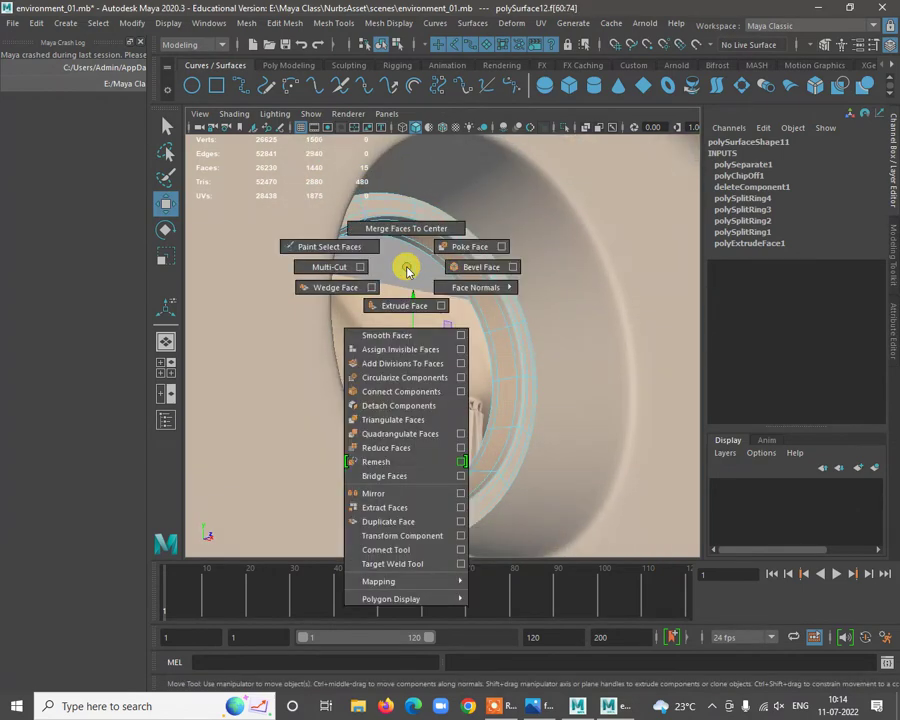
click(398, 520)
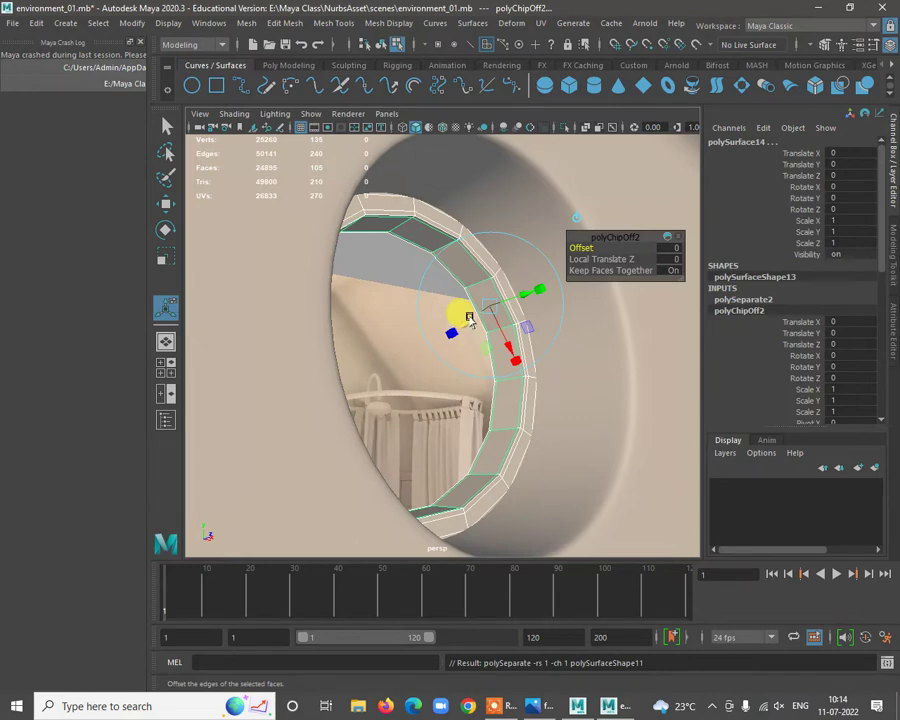
drag(469, 317, 475, 322)
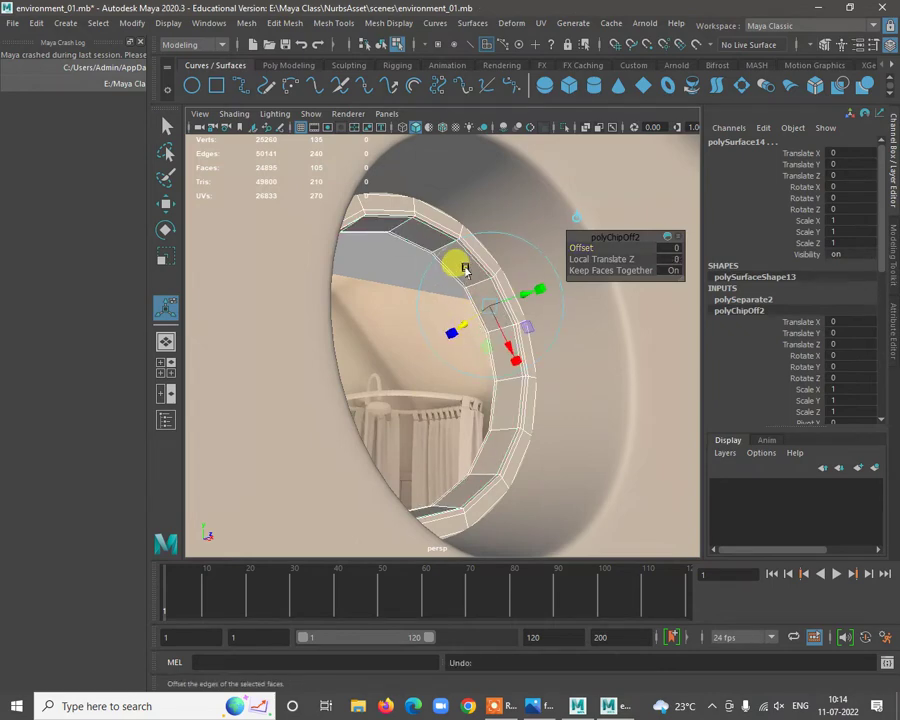
right_click(464, 268)
click(538, 243)
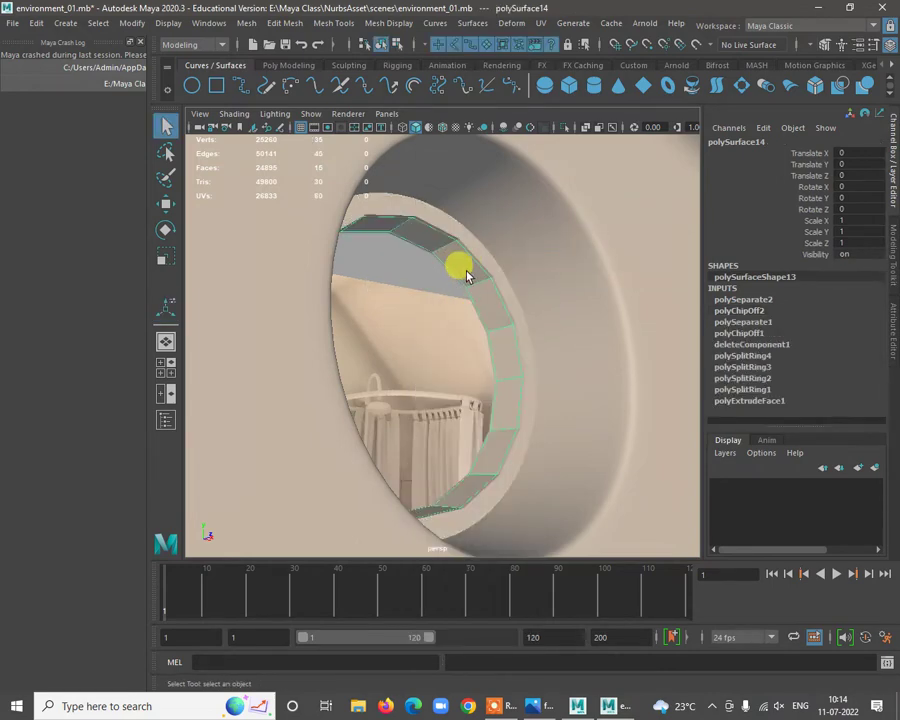
Extrude an edge loop of the duplicated band twice, scaling it inward each time to leave a small round opening at the centre.
right_drag(476, 272, 468, 234)
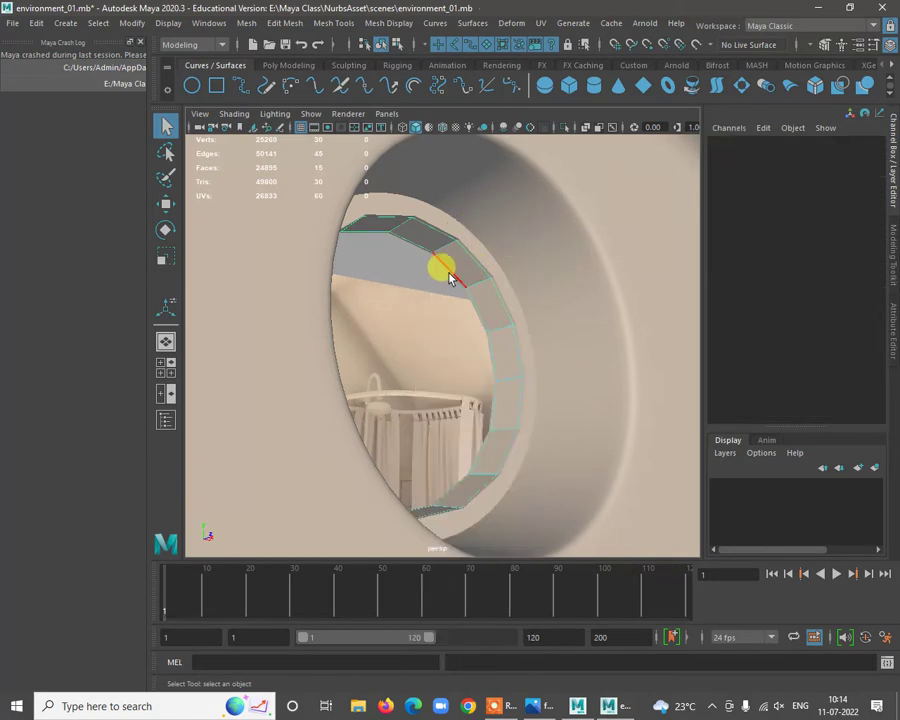
double_click(450, 278)
alt+drag(450, 276, 432, 369)
shift+right_drag(420, 326, 405, 362)
key(r)
alt+drag(398, 376, 297, 495)
key(ctrl+e)
key(r)
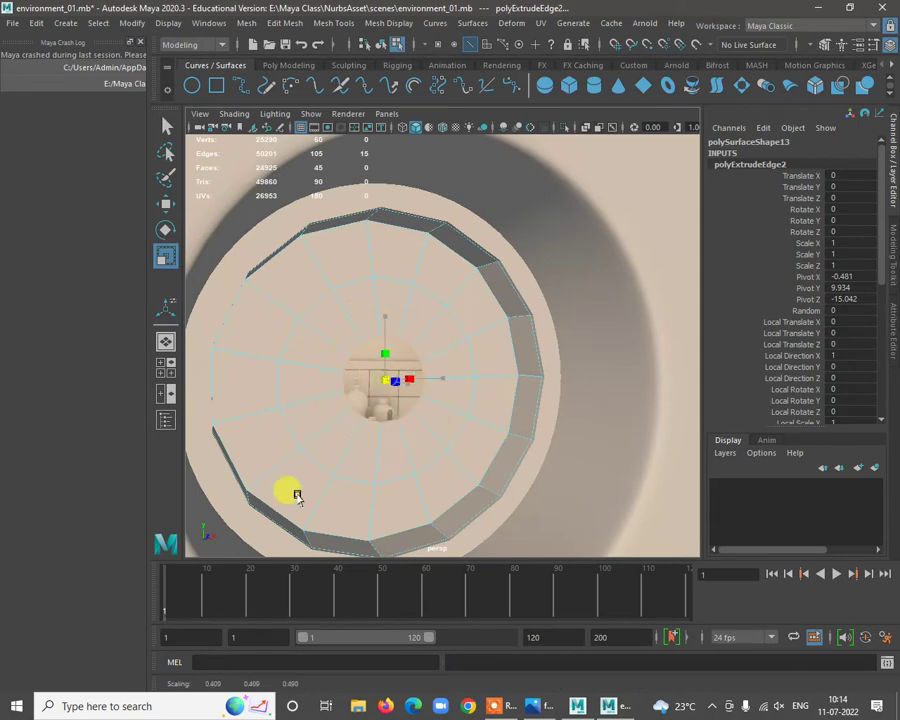
Fill the central hole of the extruded disc and return to object mode with the disc selected.
alt+drag(391, 287, 418, 290)
shift+right_click(418, 290)
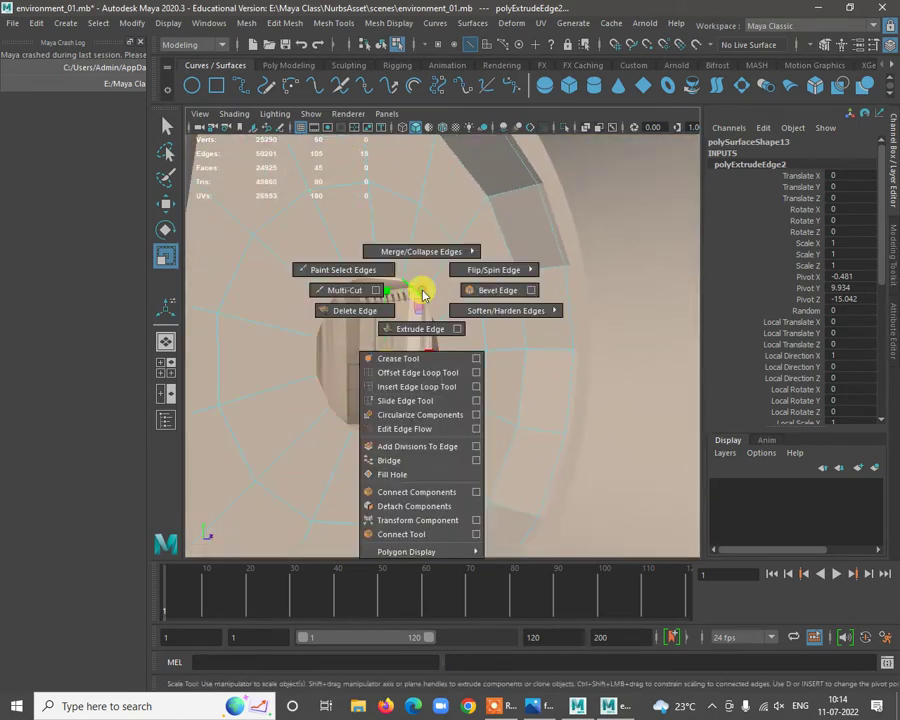
click(402, 474)
mouse_move(426, 396)
alt+mouse_down()
mouse_move(452, 363)
mouse_move(418, 385)
alt+mouse_up()
alt+right_drag(430, 294, 468, 363)
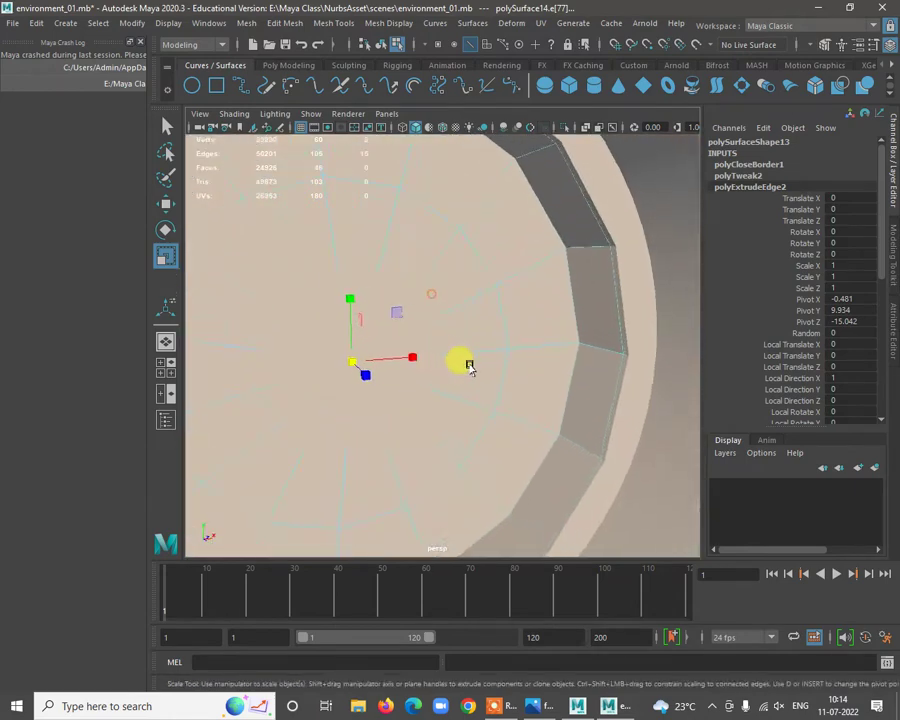
alt+middle_drag(468, 363, 536, 309)
key(w)
right_drag(512, 241, 577, 221)
click(511, 290)
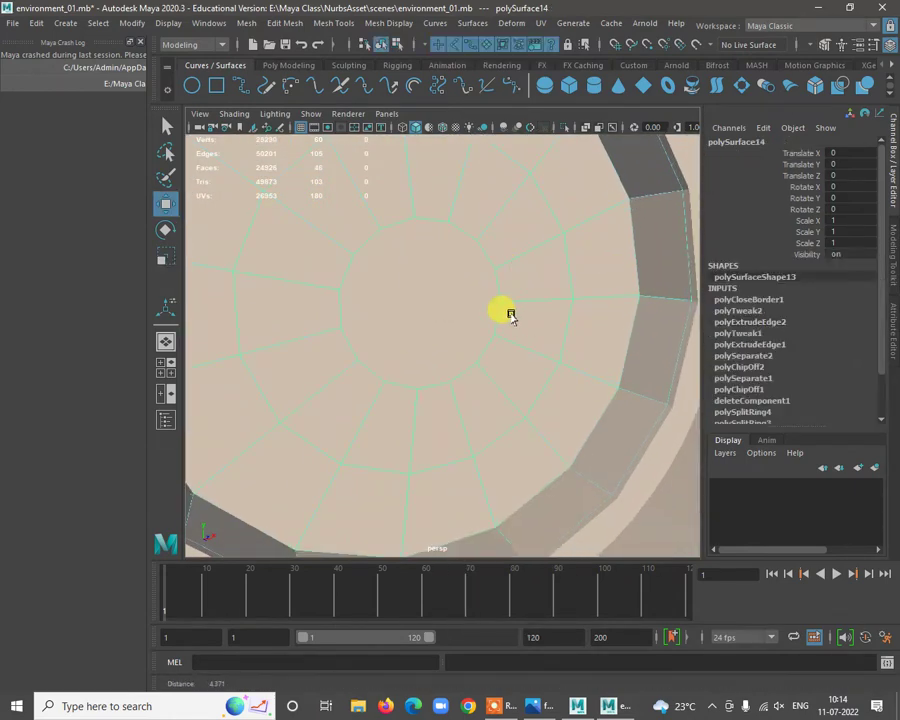
Split the disc's central face with three horizontal Multi-Cut lines joining opposite vertices.
alt+right_drag(508, 315, 457, 292)
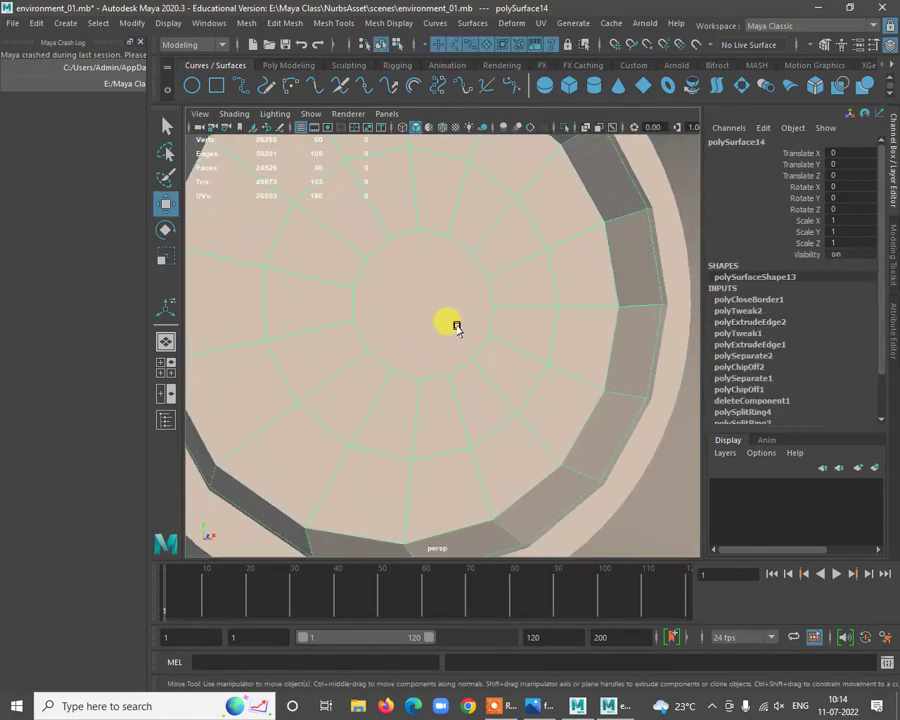
mouse_move(456, 328)
alt+mouse_down()
mouse_move(454, 358)
mouse_move(464, 321)
mouse_move(489, 314)
mouse_move(468, 312)
alt+mouse_up()
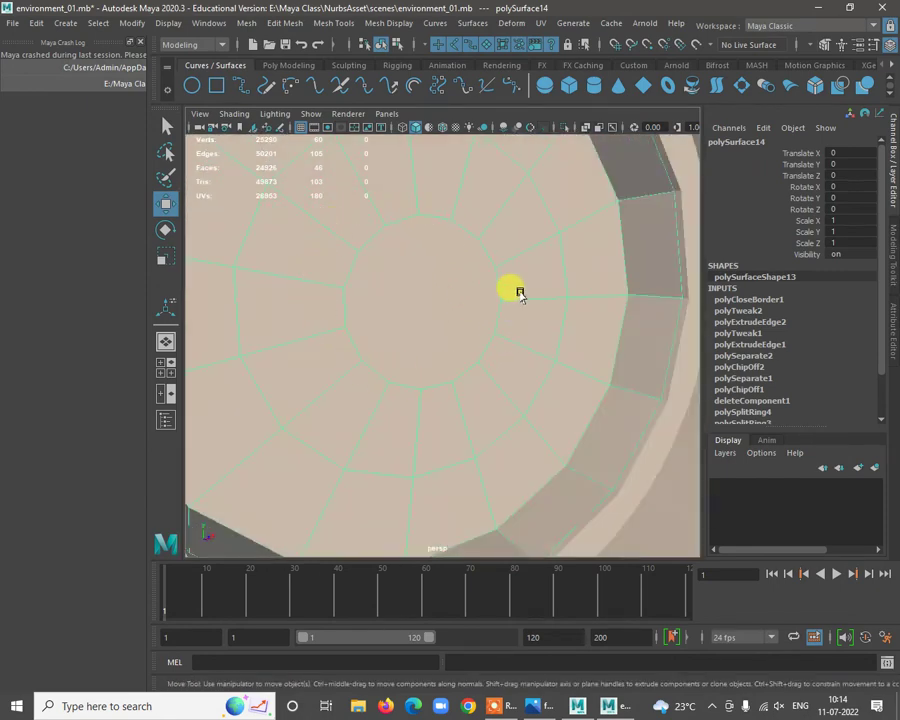
scroll(430, 330, up, 2)
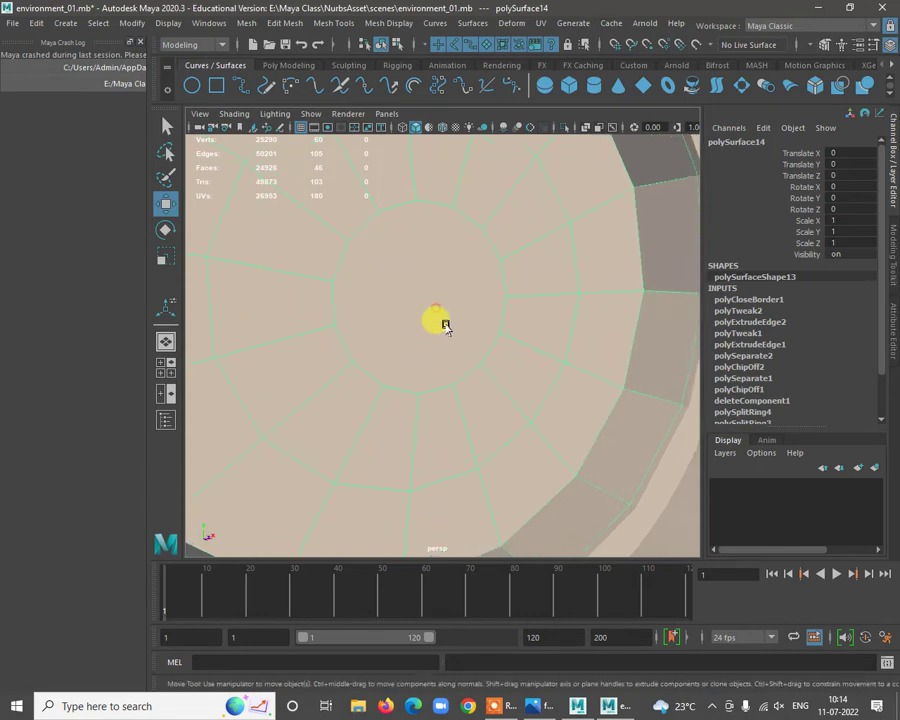
shift+right_click(458, 253)
click(362, 258)
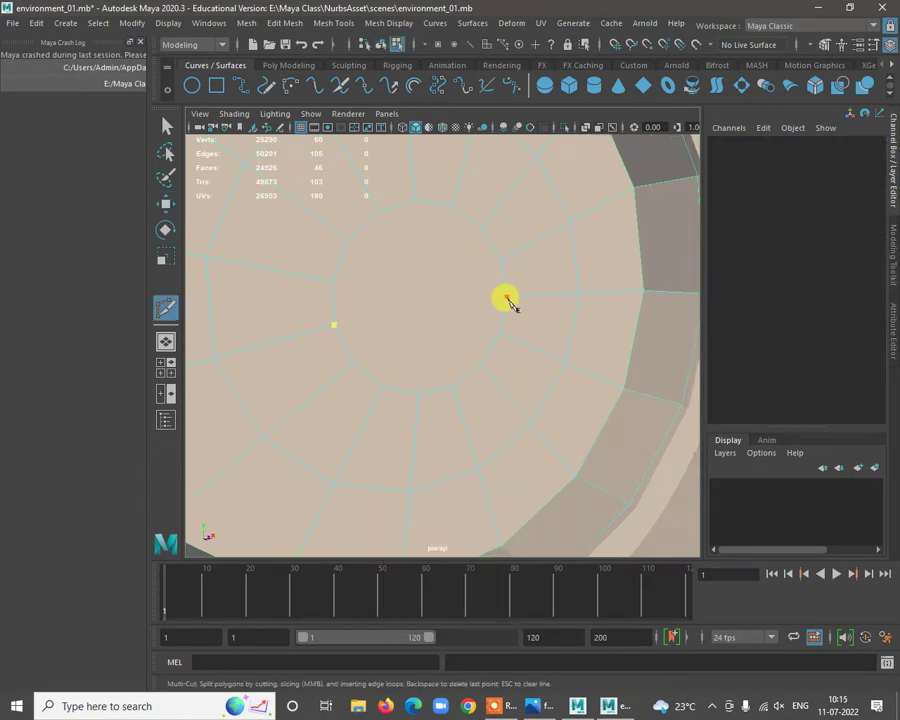
alt+drag(505, 306, 456, 356)
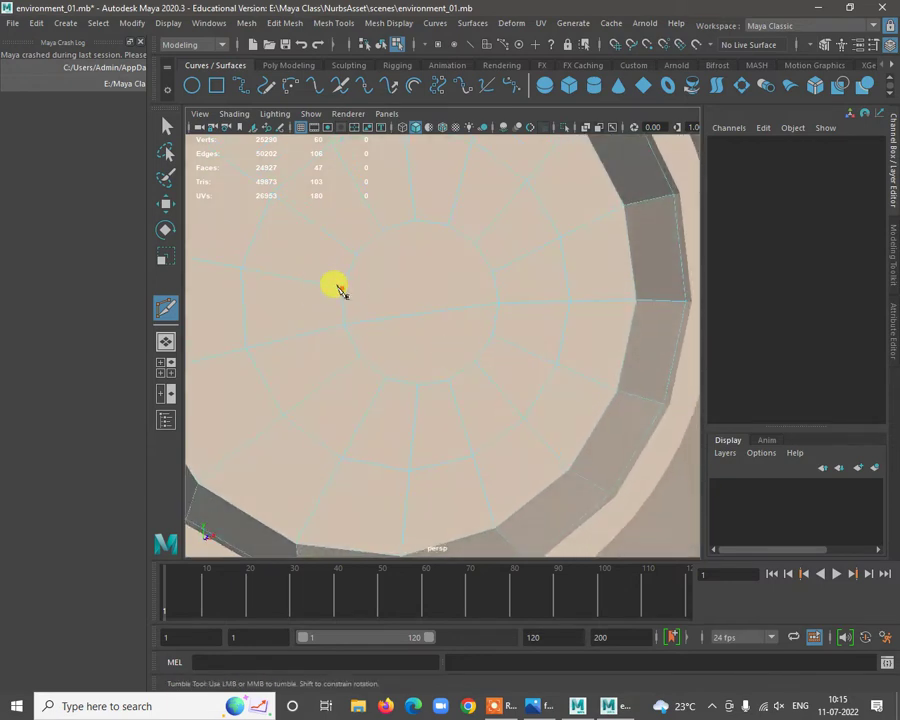
click(492, 272)
right_click(485, 267)
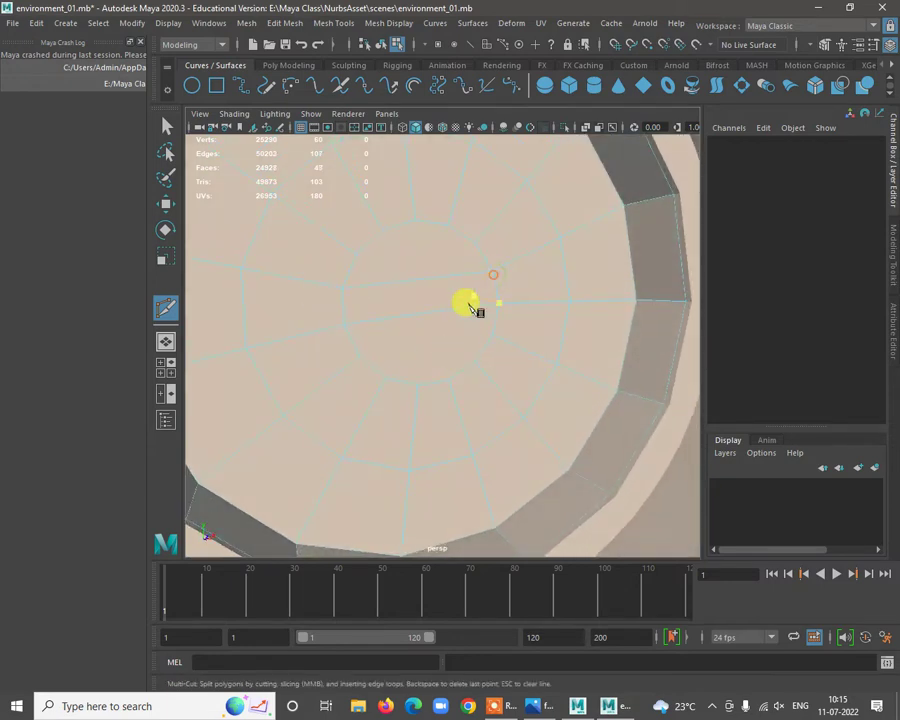
mouse_move(463, 386)
alt+mouse_down()
mouse_move(481, 369)
mouse_move(463, 367)
mouse_move(466, 374)
mouse_move(416, 356)
mouse_move(460, 383)
alt+mouse_up()
click(452, 377)
click(493, 343)
right_click(446, 301)
scroll(446, 312, up, 2)
Add three vertical Multi-Cut lines across the disc's centre to complete a quad grid.
mouse_move(447, 325)
alt+mouse_down()
mouse_move(446, 342)
mouse_move(432, 348)
mouse_move(447, 350)
alt+mouse_up()
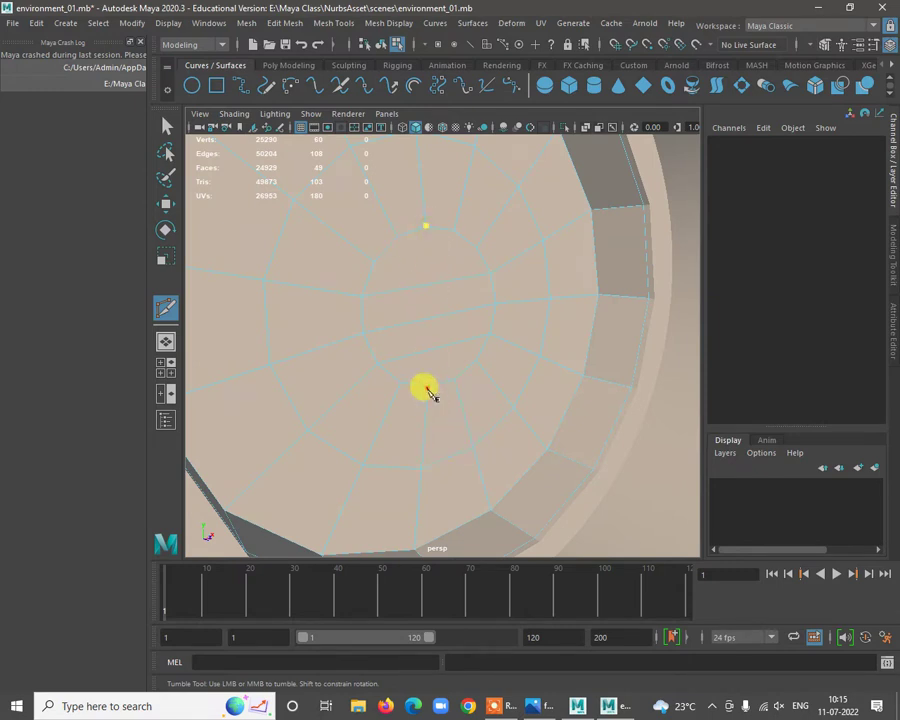
right_click(456, 383)
alt+drag(456, 383, 424, 377)
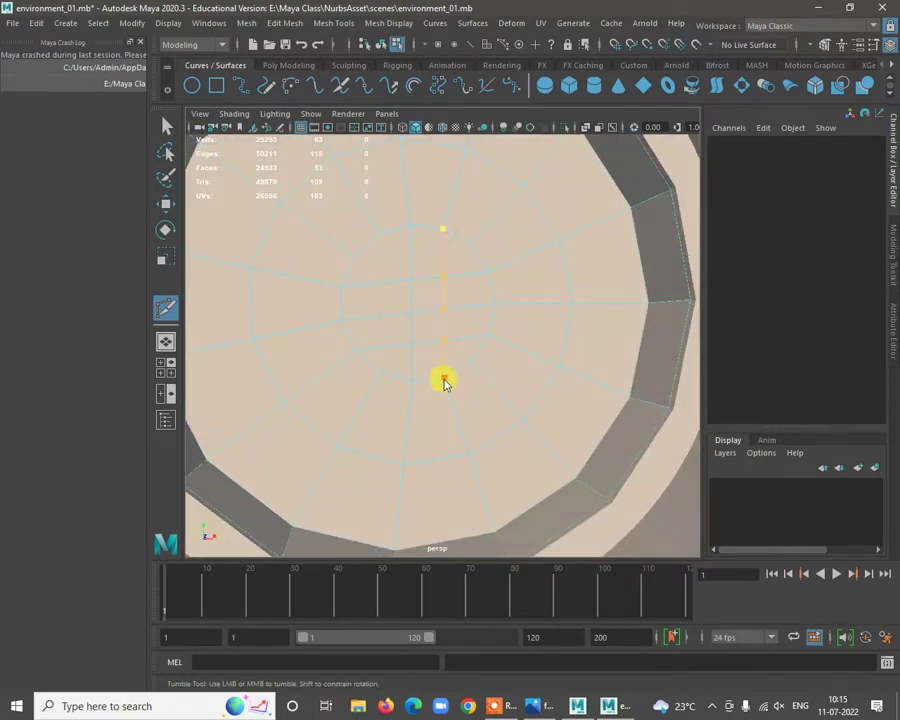
key(Return)
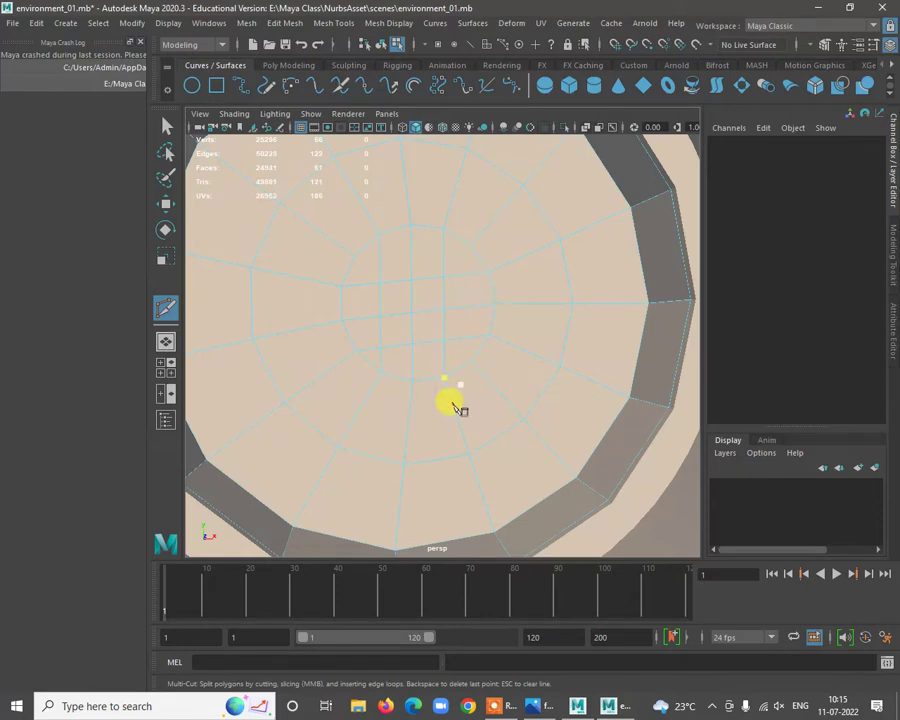
right_click(466, 417)
scroll(414, 381, down, 3)
mouse_move(414, 381)
alt+mouse_down()
mouse_move(502, 387)
mouse_move(411, 385)
alt+mouse_up()
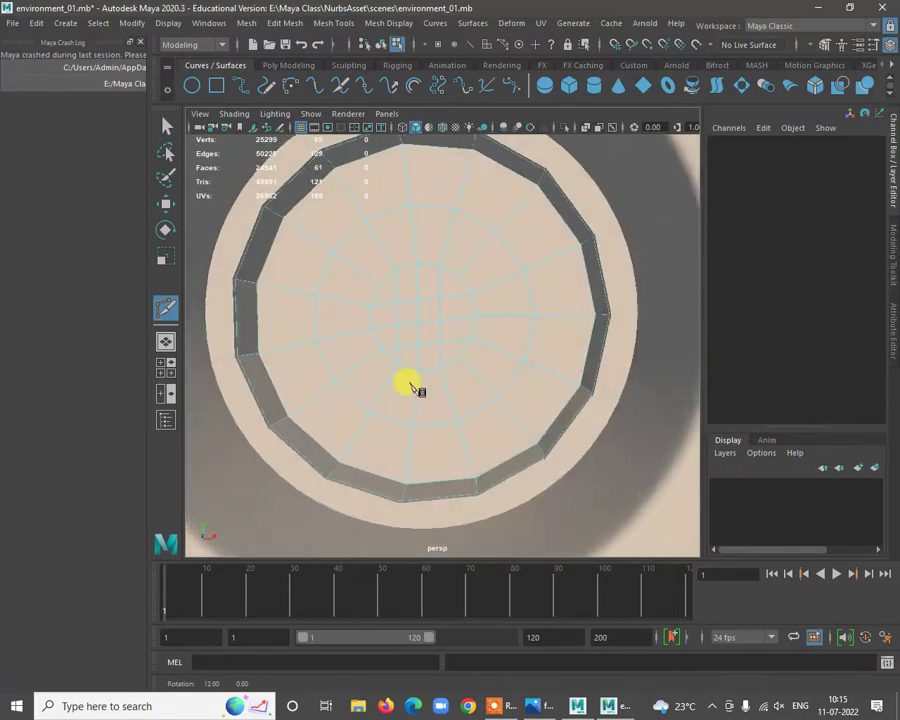
Delete the band of side faces around the disc's rim, keeping only the flat window pane, and return to object mode.
key(w)
right_drag(462, 198, 472, 230)
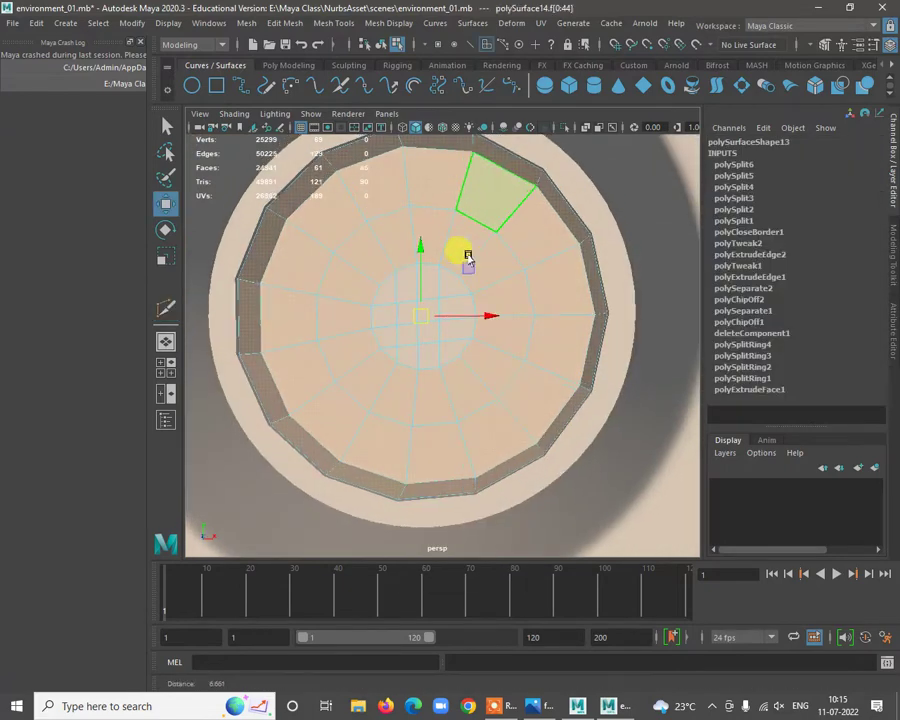
scroll(464, 252, down, 3)
alt+drag(464, 252, 490, 250)
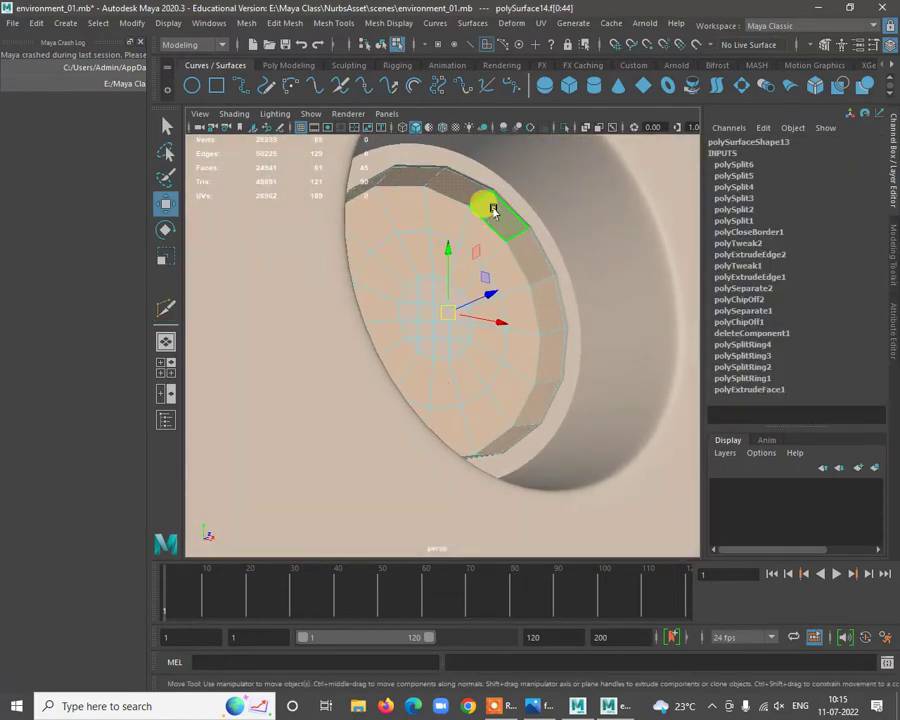
click(494, 211)
shift+double_click(520, 245)
alt+drag(527, 277, 508, 327)
key(Delete)
right_drag(463, 237, 503, 208)
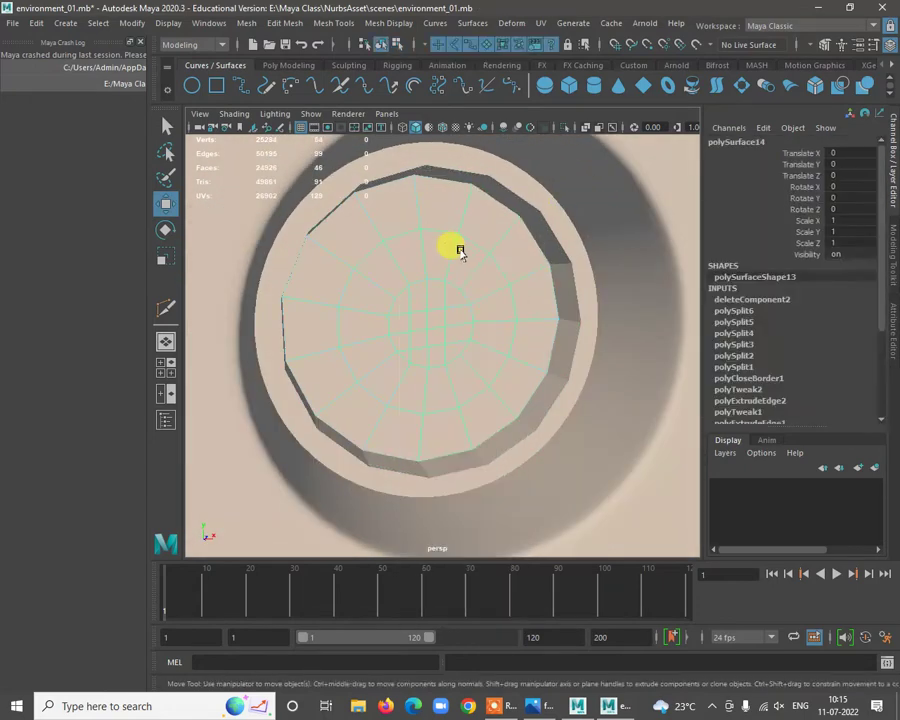
Center the window pane's pivot and move the pane to Translate Z 0.015, displayed with smooth preview.
alt+drag(442, 288, 316, 290)
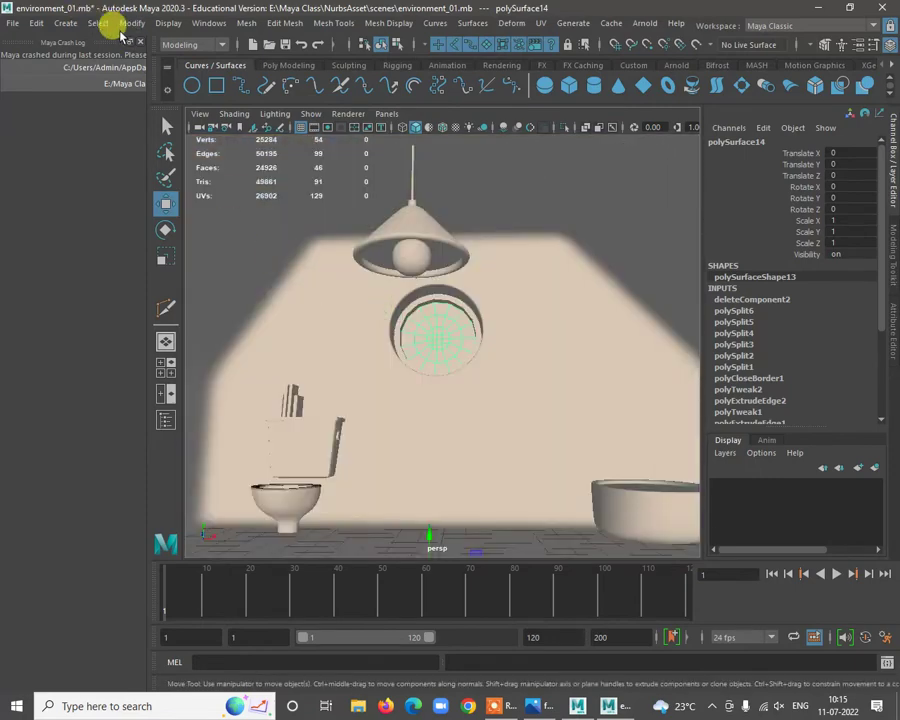
click(131, 22)
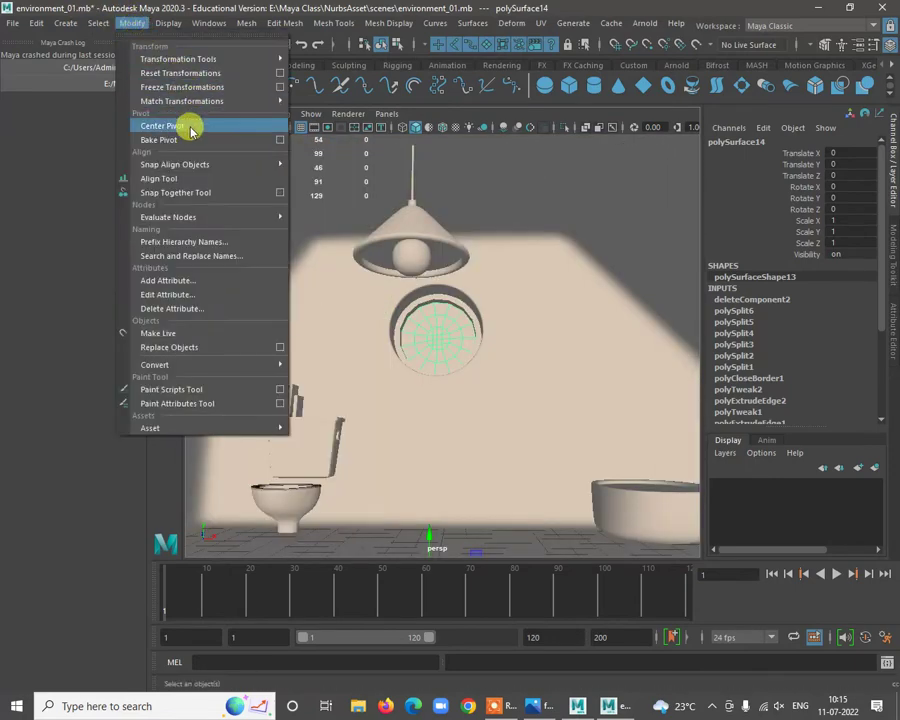
click(186, 127)
alt+drag(428, 331, 511, 336)
key(3)
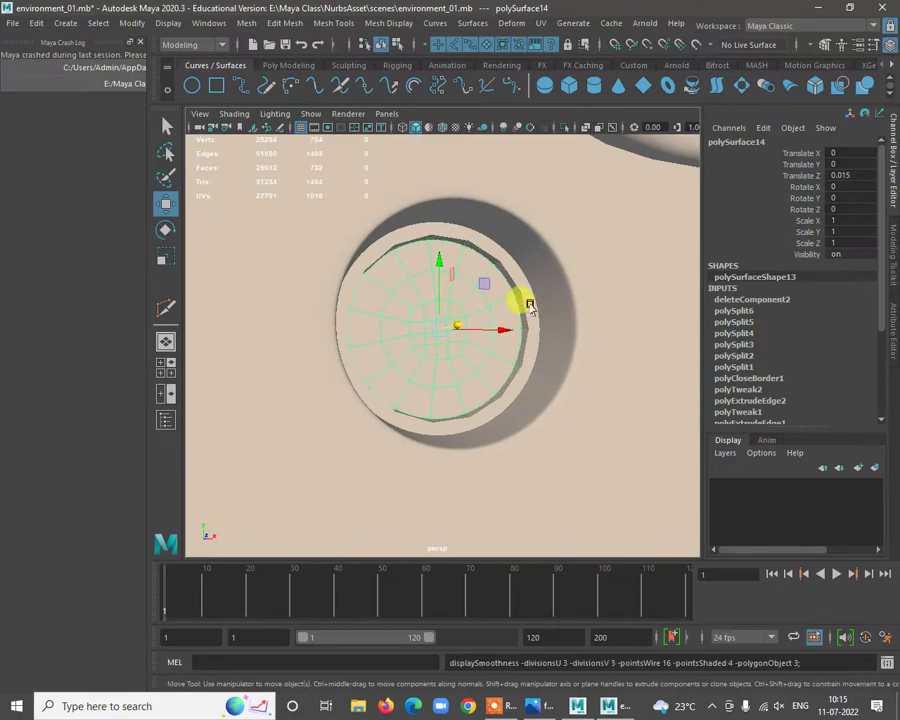
Examine how the smoothed pane sits in the window frame from inside and outside the room.
click(520, 302)
click(562, 283)
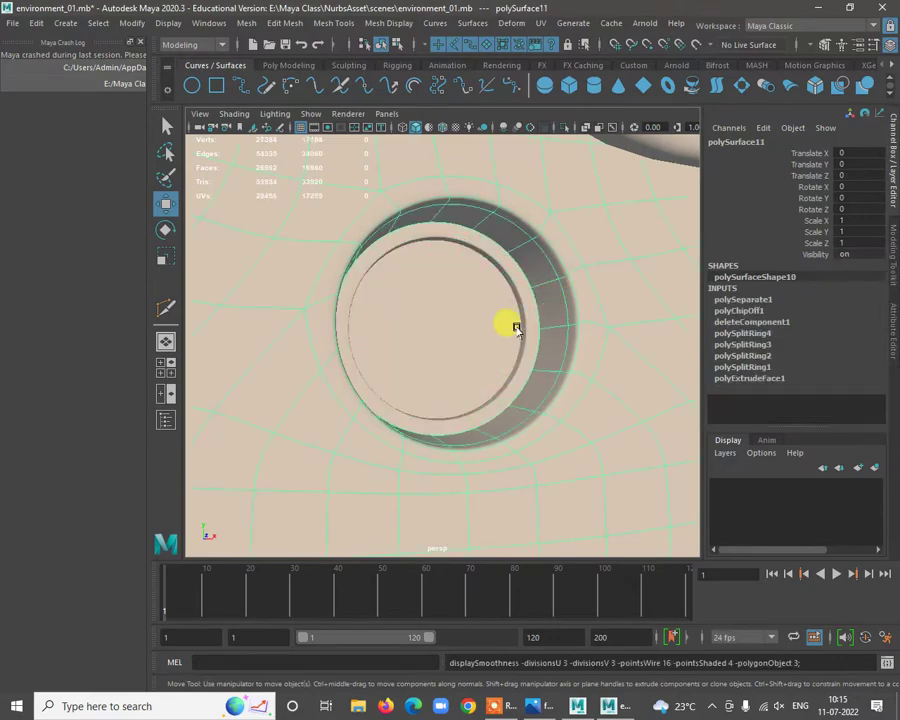
alt+right_drag(514, 321, 394, 345)
alt+drag(394, 345, 495, 354)
click(244, 457)
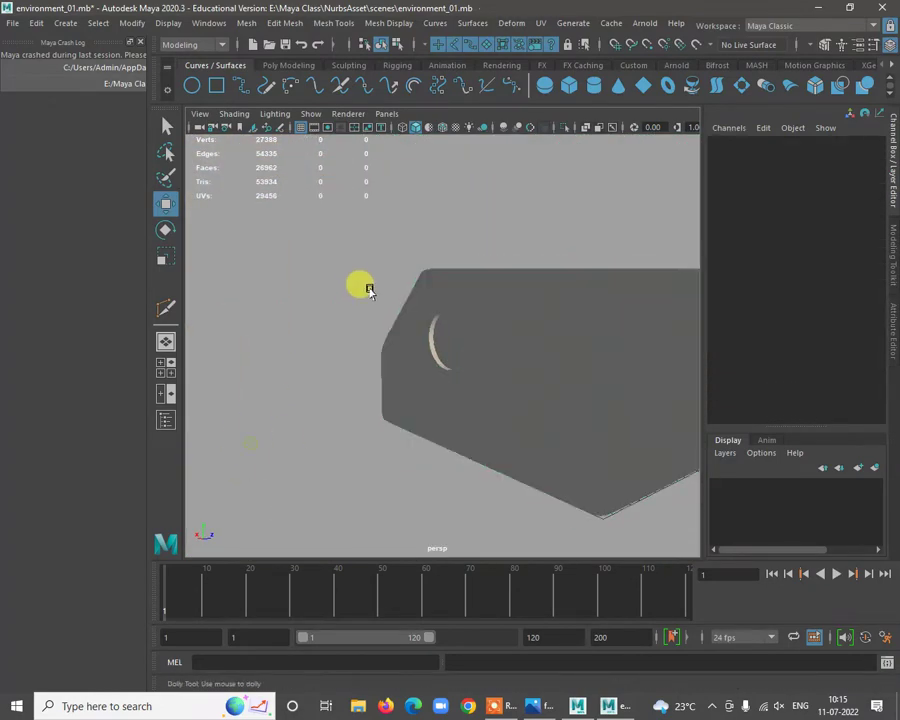
alt+right_drag(370, 291, 466, 376)
alt+drag(469, 379, 306, 380)
key(bracketleft)
key(bracketleft)
key(bracketleft)
alt+right_drag(442, 225, 486, 410)
alt+middle_drag(450, 335, 442, 295)
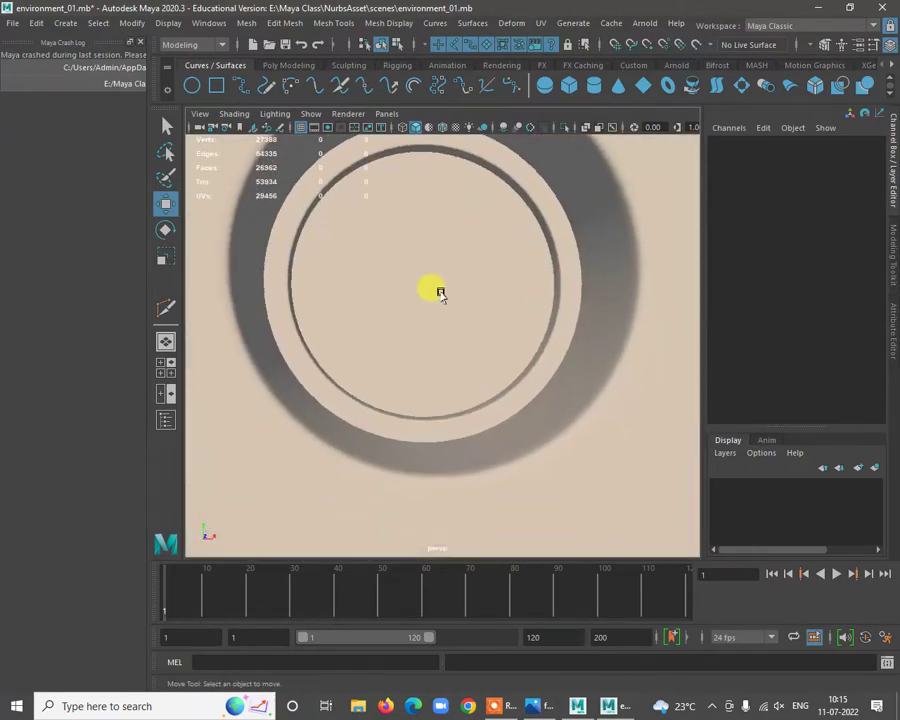
Select the window pane and show it in the four-view layout.
click(448, 276)
alt+drag(430, 322, 443, 281)
scroll(443, 281, down, 2)
key(space)
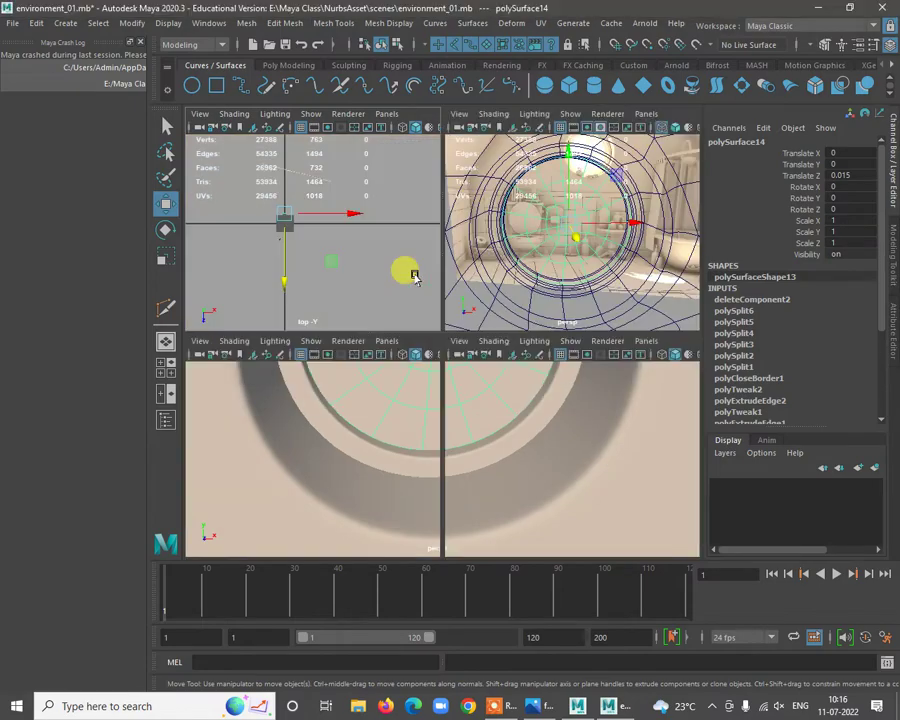
Create a polygon cube in the wireframe front view and move it onto the round window, to about Translate X -0.586, Y 8.52.
key(space)
alt+right_drag(430, 341, 522, 430)
alt+middle_drag(522, 430, 486, 336)
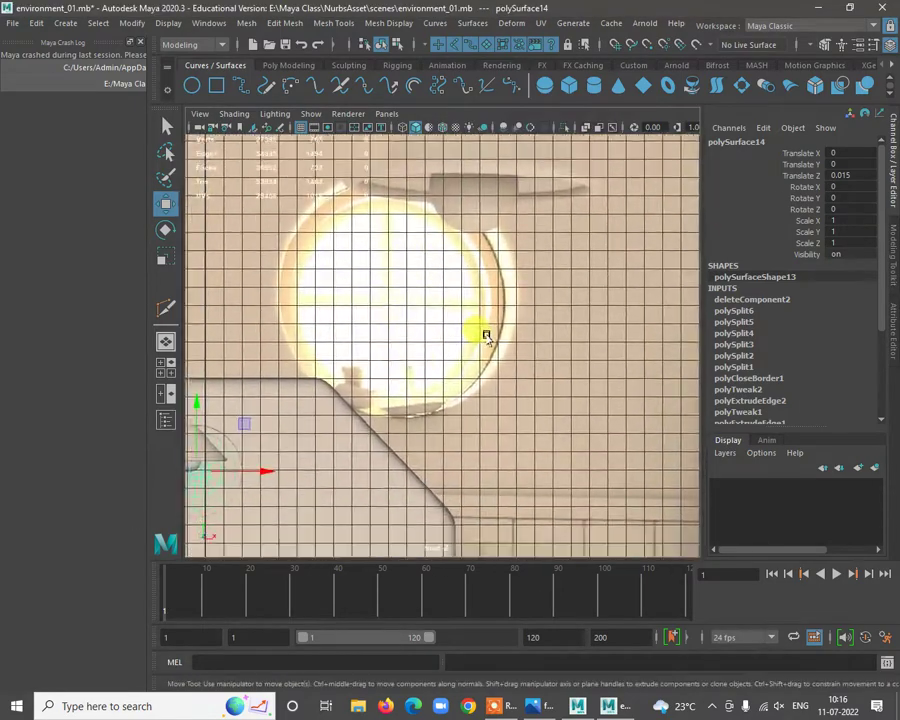
alt+right_drag(486, 336, 317, 364)
alt+middle_drag(205, 358, 370, 251)
alt+right_drag(386, 255, 480, 321)
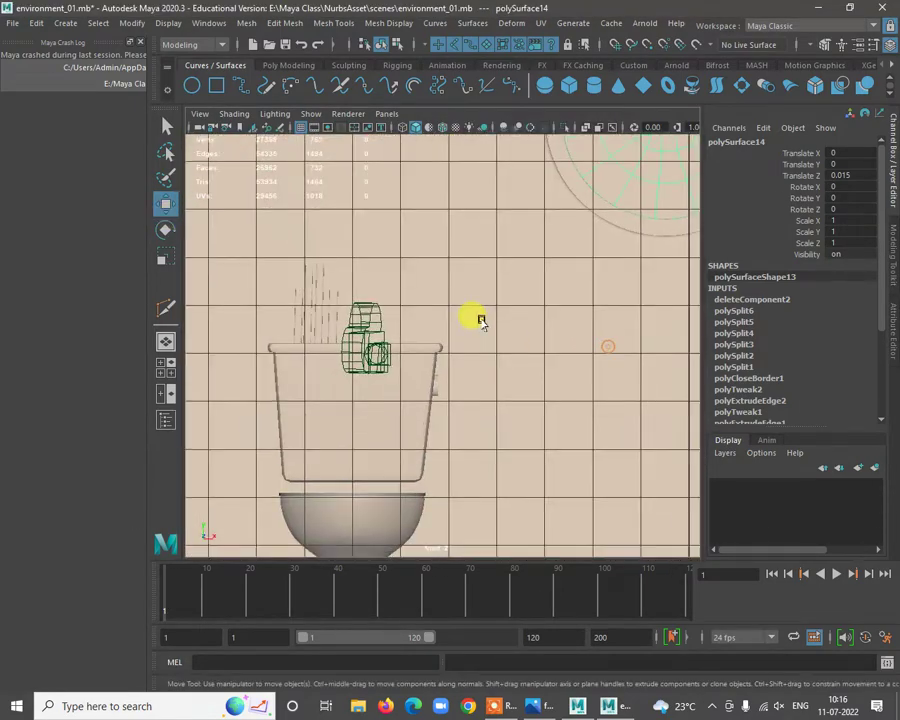
alt+middle_drag(504, 296, 351, 450)
alt+right_drag(352, 448, 533, 356)
alt+middle_drag(533, 356, 381, 372)
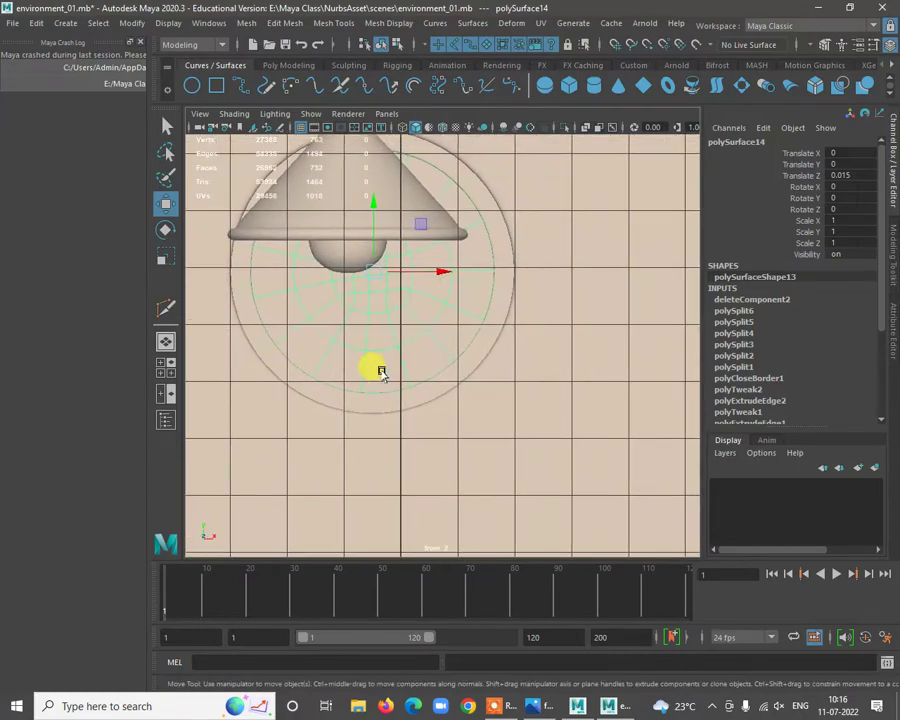
key(4)
scroll(430, 345, up, 2)
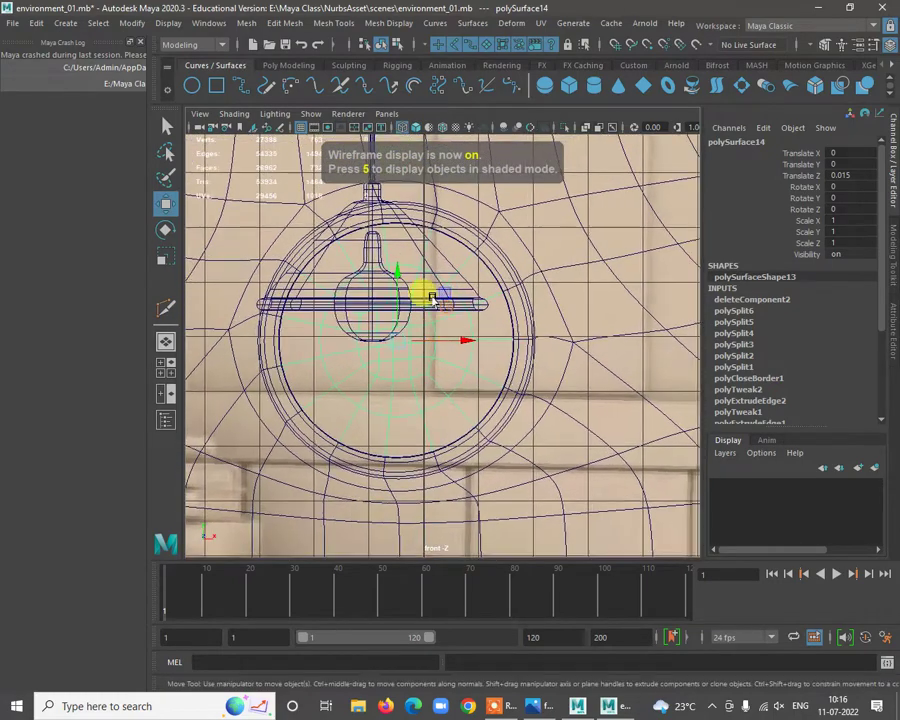
click(293, 66)
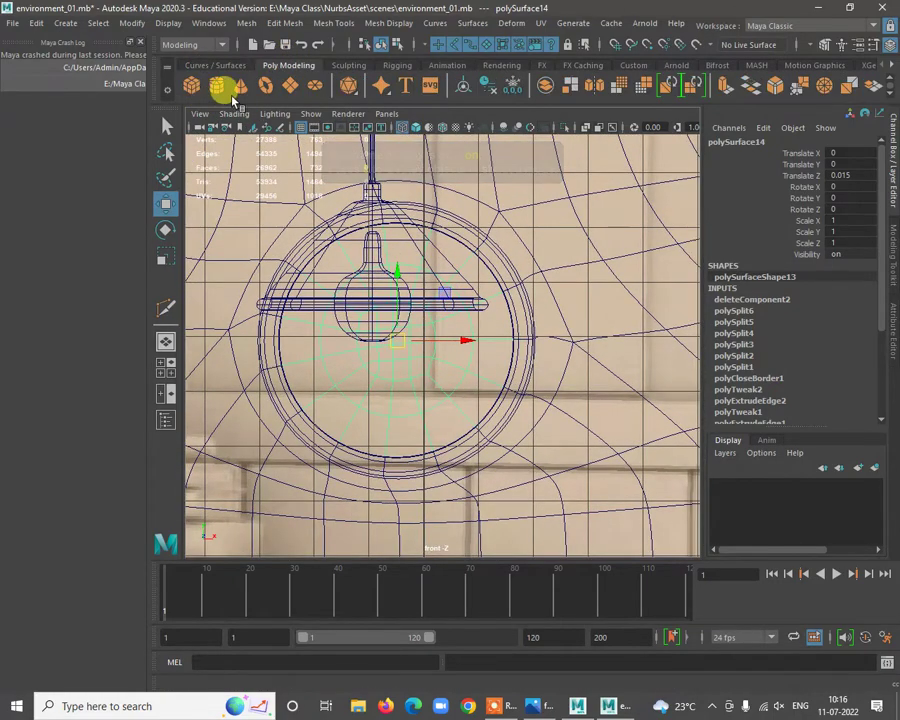
click(193, 88)
alt+right_drag(412, 370, 170, 276)
alt+right_drag(400, 406, 459, 522)
drag(445, 523, 427, 443)
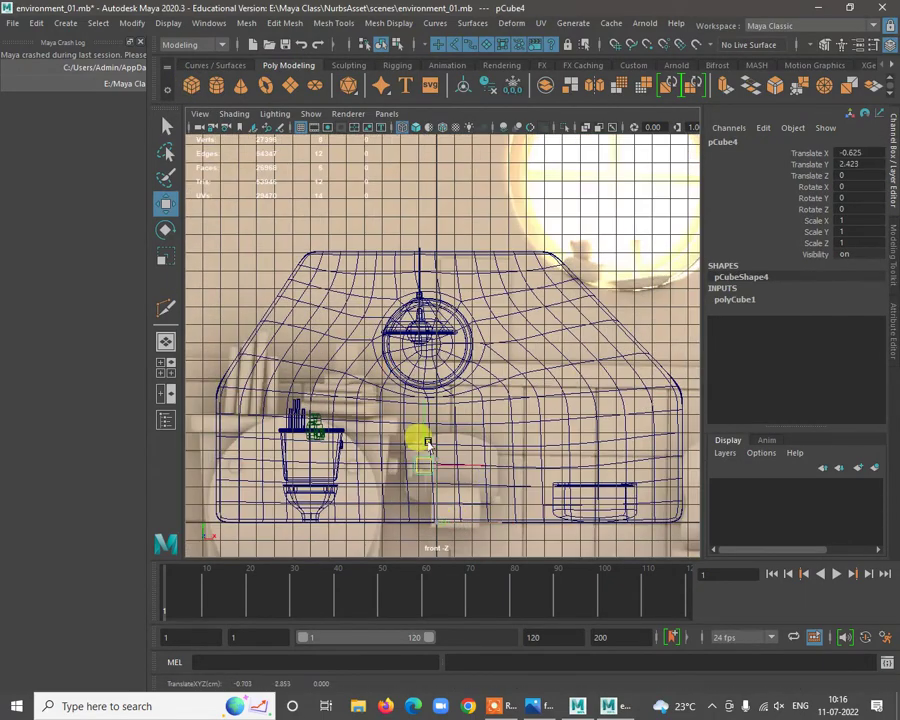
Move the cube back along Z into the round window opening, to about Translate Z -14.753.
key(space)
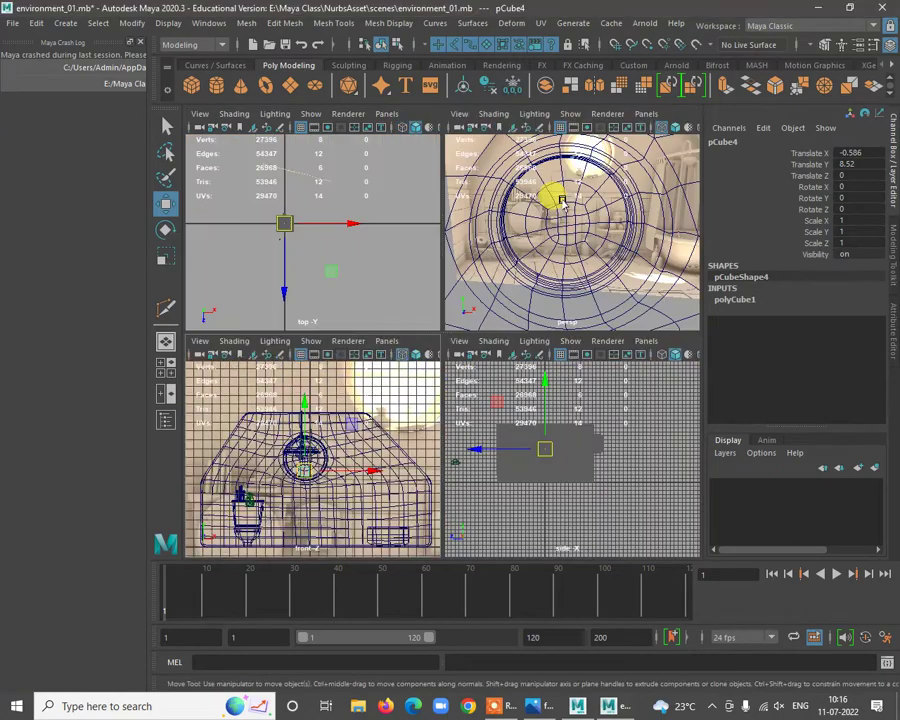
key(space)
alt+right_drag(546, 317, 373, 384)
alt+drag(373, 384, 478, 382)
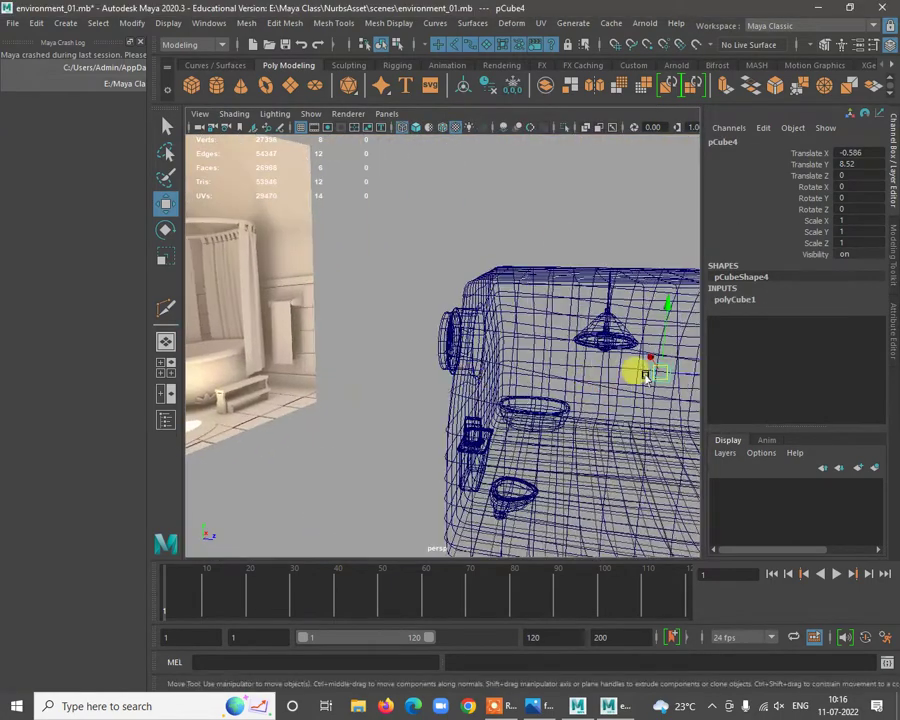
alt+drag(645, 396, 377, 374)
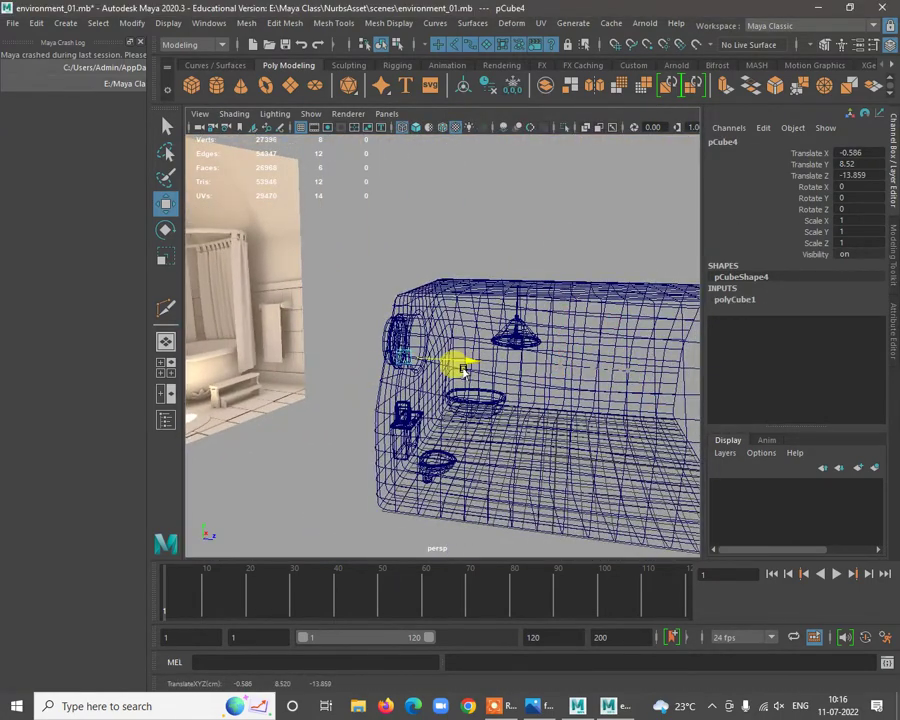
alt+right_drag(458, 362, 514, 444)
alt+drag(514, 444, 386, 315)
alt+right_drag(386, 315, 346, 454)
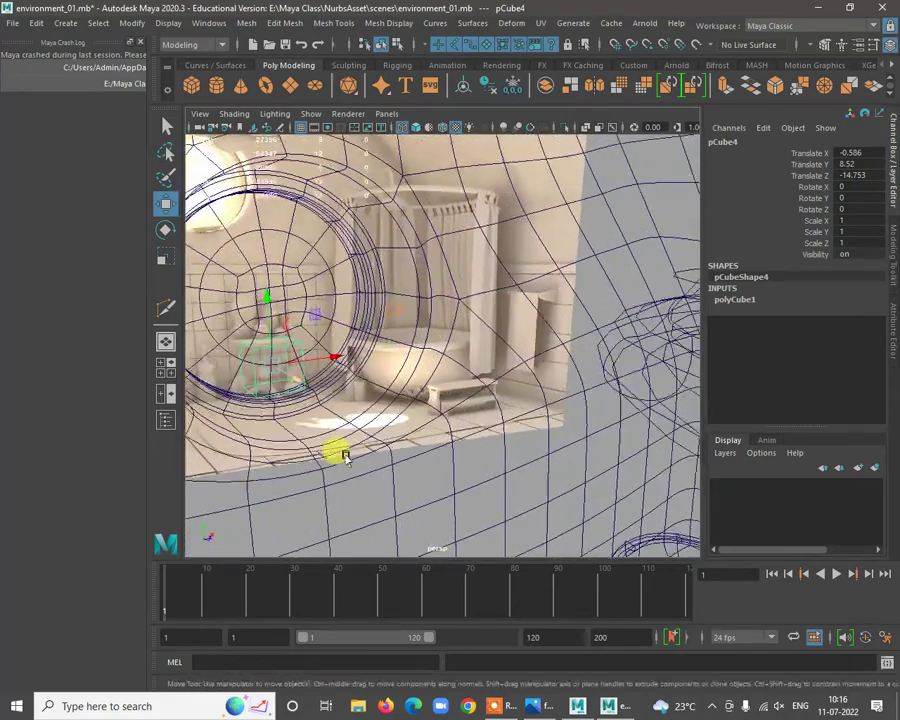
Scale the cube into a thin upright bar at about Scale X 0.444, Y 1.553, Z 0.352.
alt+drag(346, 454, 398, 302)
scroll(398, 300, up, 3)
key(r)
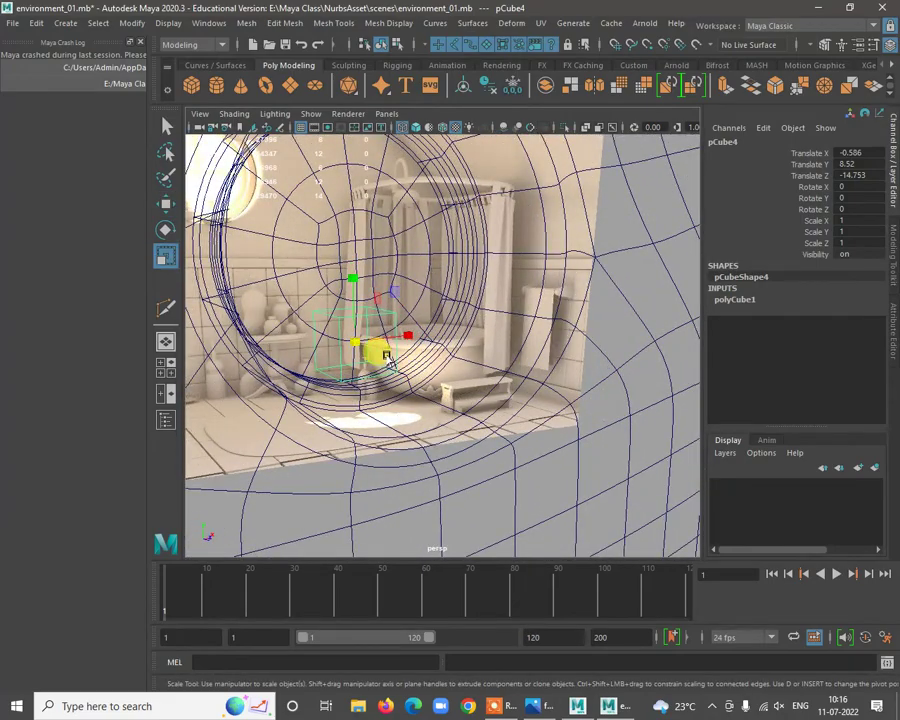
drag(386, 356, 349, 342)
alt+drag(462, 382, 386, 390)
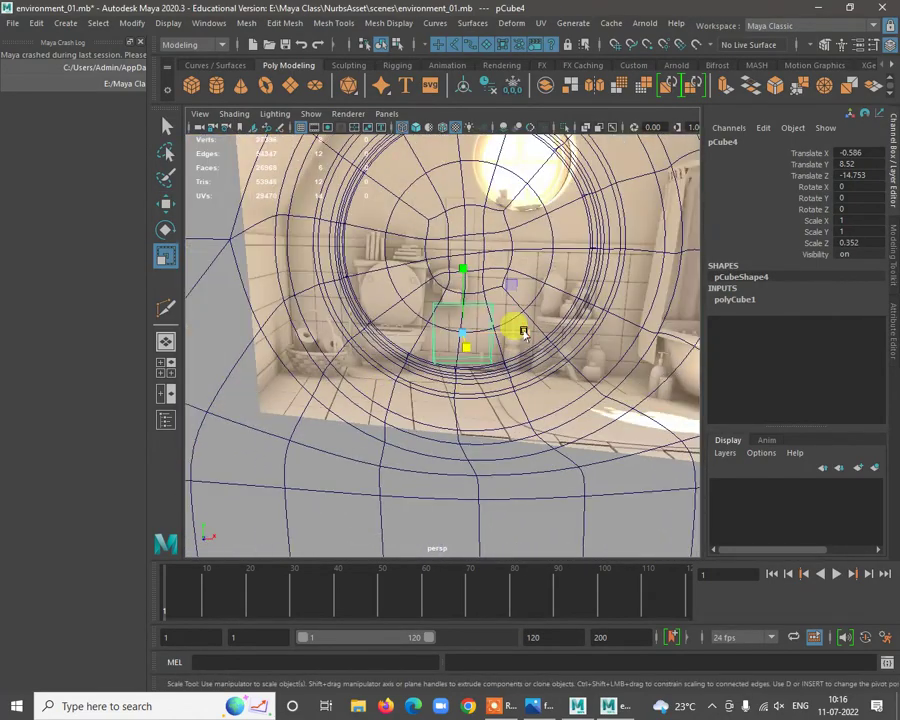
drag(523, 331, 451, 278)
Show the perspective view shaded and center the bar across the window's width at about Translate X -0.505.
key(space)
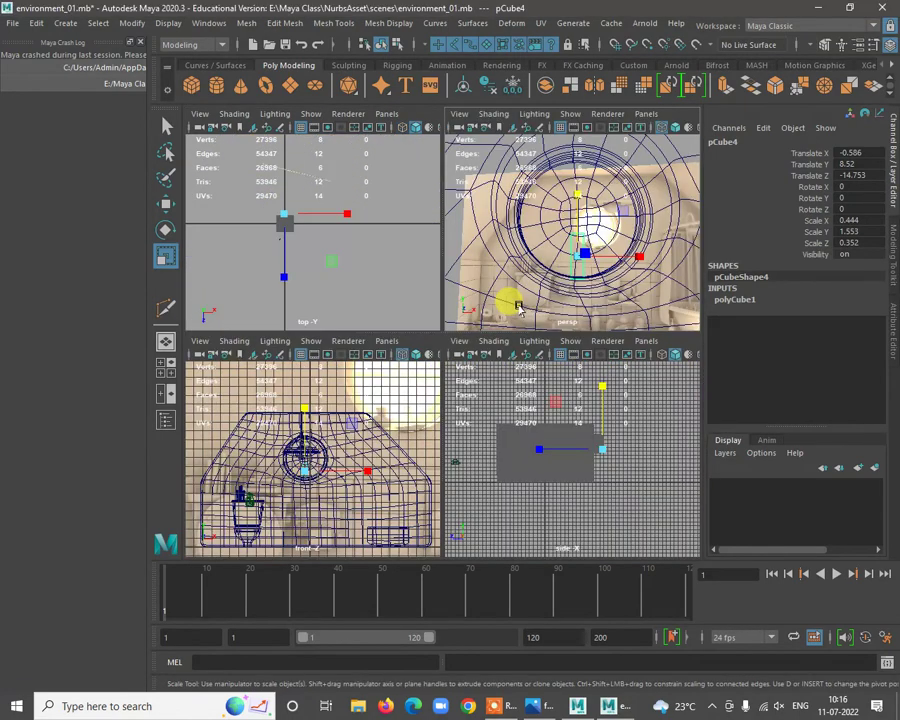
key(5)
mouse_move(525, 265)
alt+right_down()
mouse_move(537, 282)
mouse_move(533, 322)
alt+right_up()
alt+middle_drag(533, 322, 495, 332)
alt+right_drag(495, 332, 486, 255)
alt+middle_drag(540, 222, 500, 256)
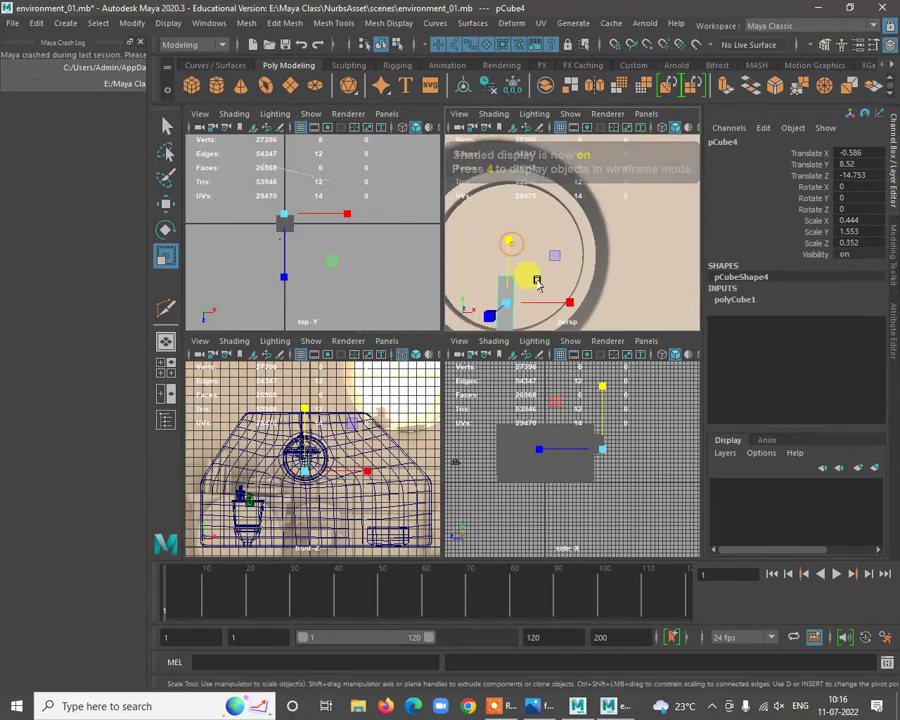
key(w)
drag(547, 300, 553, 303)
alt+right_drag(551, 302, 526, 281)
drag(558, 290, 556, 289)
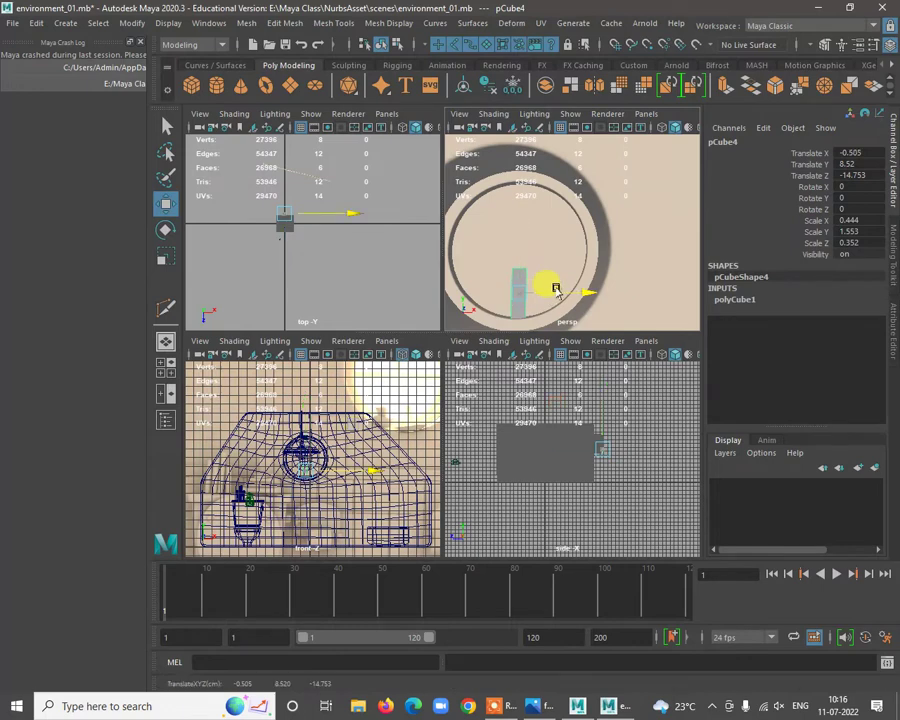
Raise the bar's upper vertices to about Y 12.26 at the top of the window frame and return to object mode.
right_drag(519, 273, 455, 268)
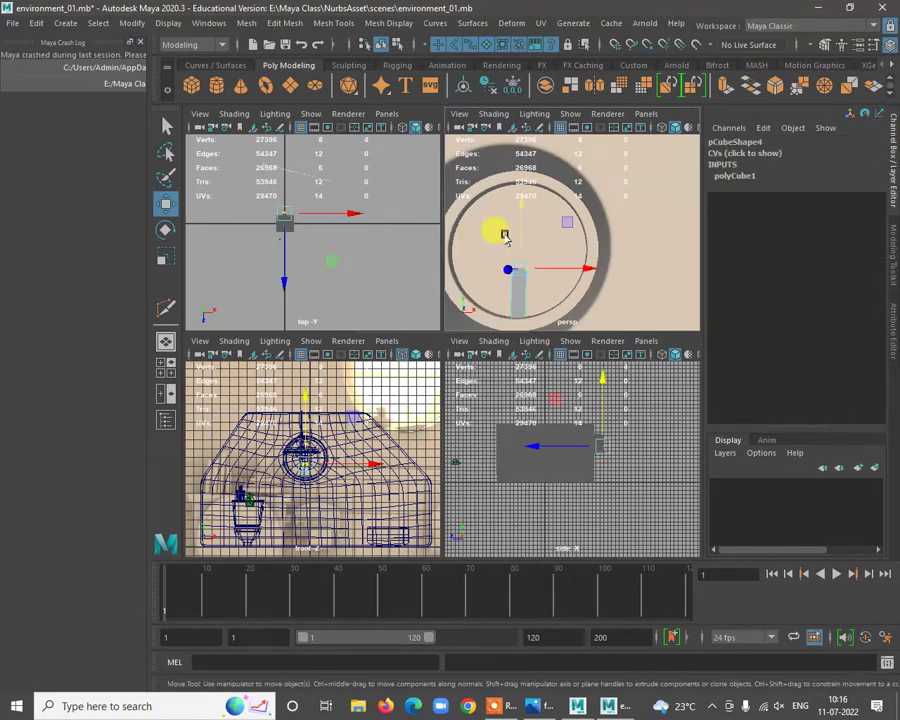
drag(519, 213, 517, 139)
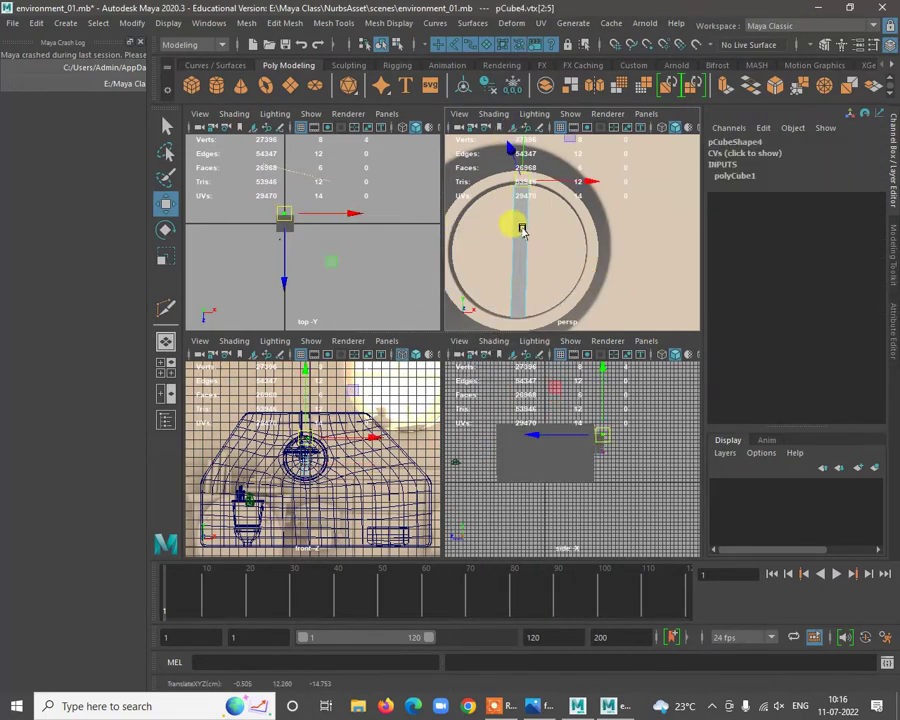
right_drag(522, 230, 582, 198)
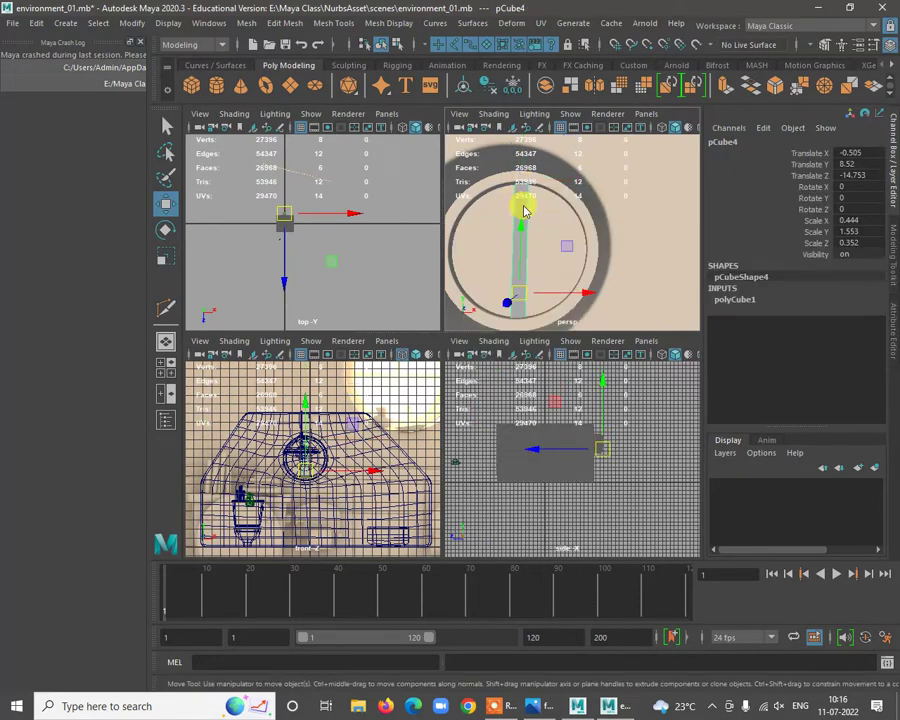
Bevel all edges of the vertical bar with Fraction 0.4 and an added segment, and return to object mode.
right_drag(523, 210, 506, 254)
click(578, 268)
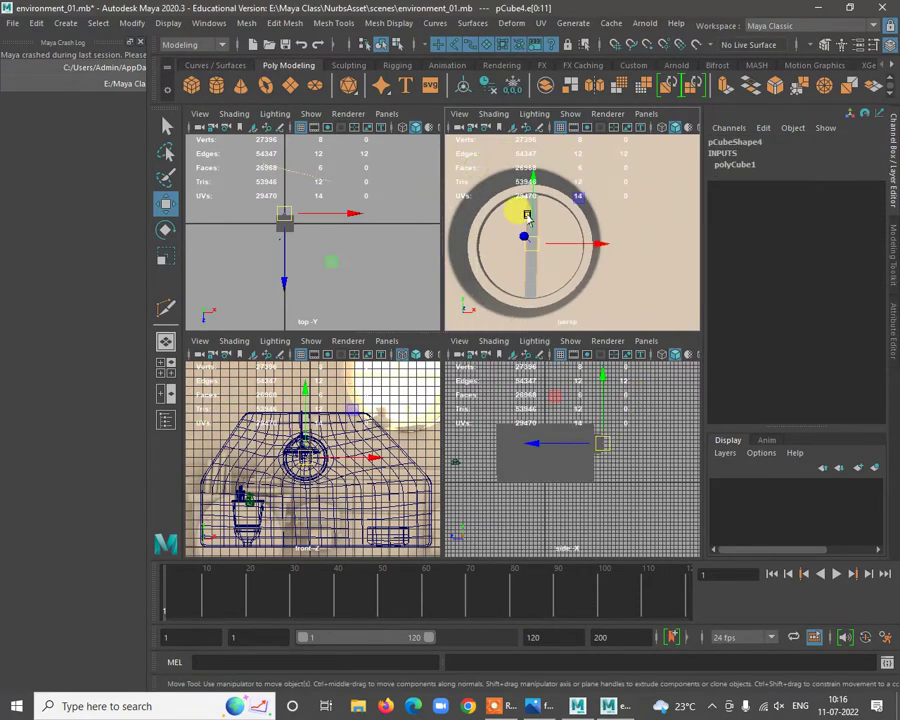
scroll(527, 262, up, 3)
shift+right_drag(502, 207, 557, 197)
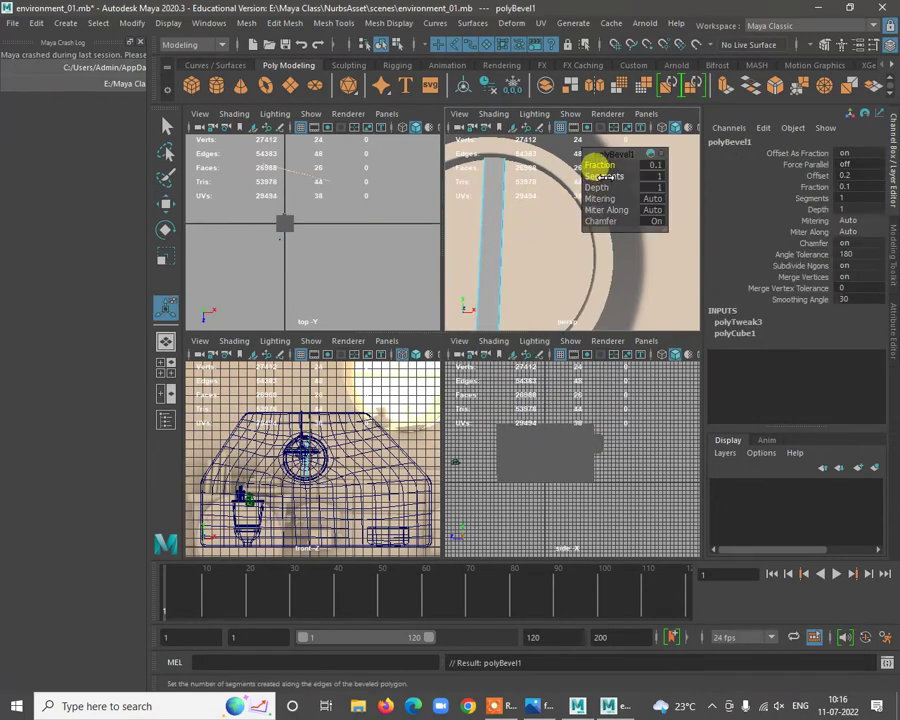
drag(604, 160, 608, 160)
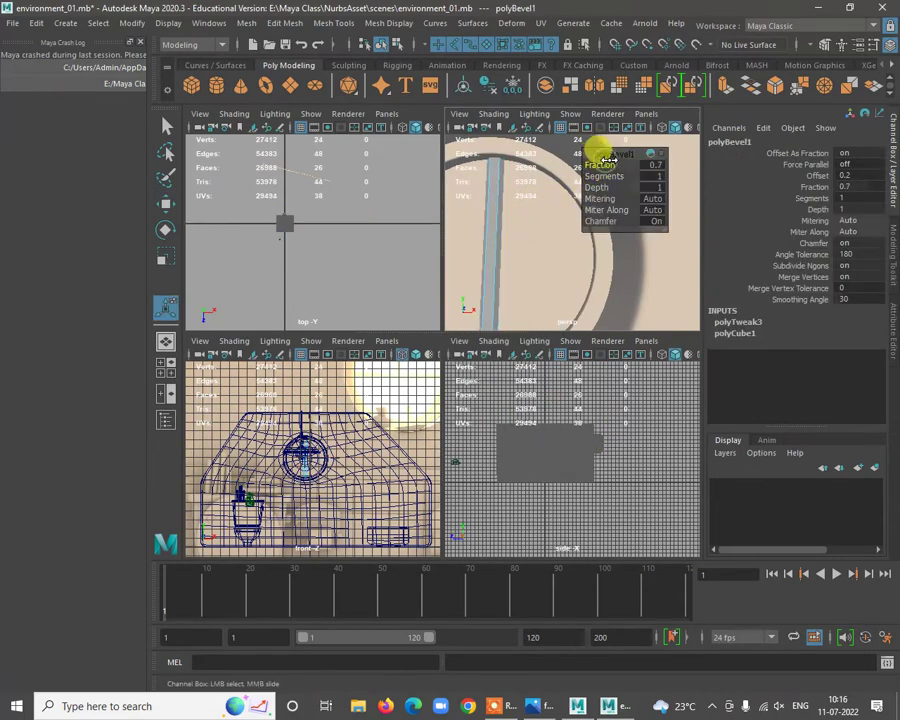
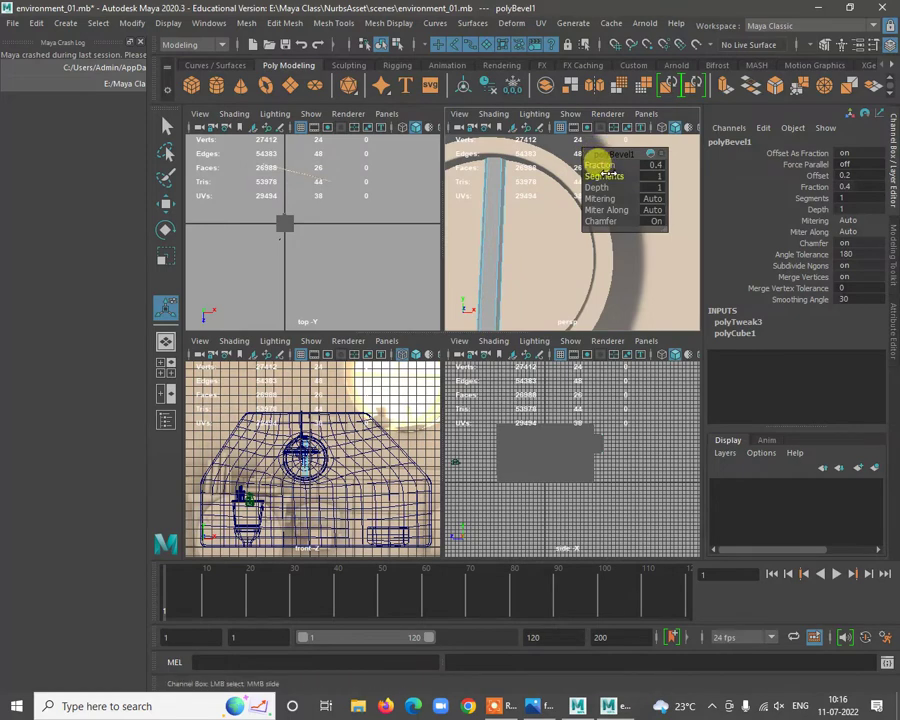
right_drag(504, 197, 530, 173)
click(486, 211)
Duplicate the vertical bar, center the copy's pivot, and rotate the copy to Rotate Z -90 as a horizontal crossbar.
alt+right_drag(508, 247, 469, 258)
alt+drag(469, 258, 580, 250)
key(space)
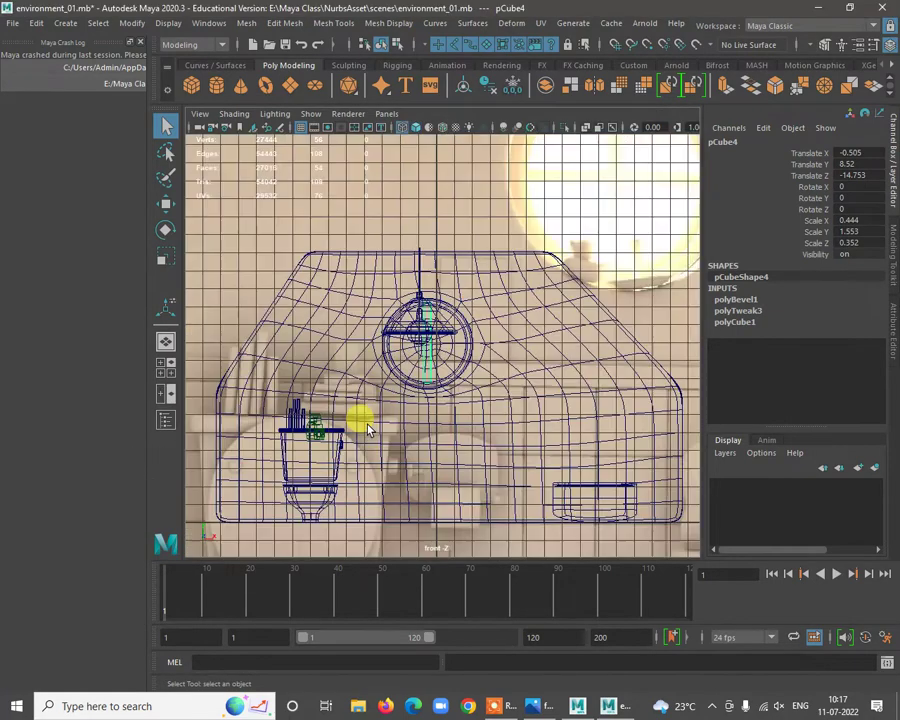
scroll(496, 434, up, 3)
scroll(374, 342, up, 3)
key(e)
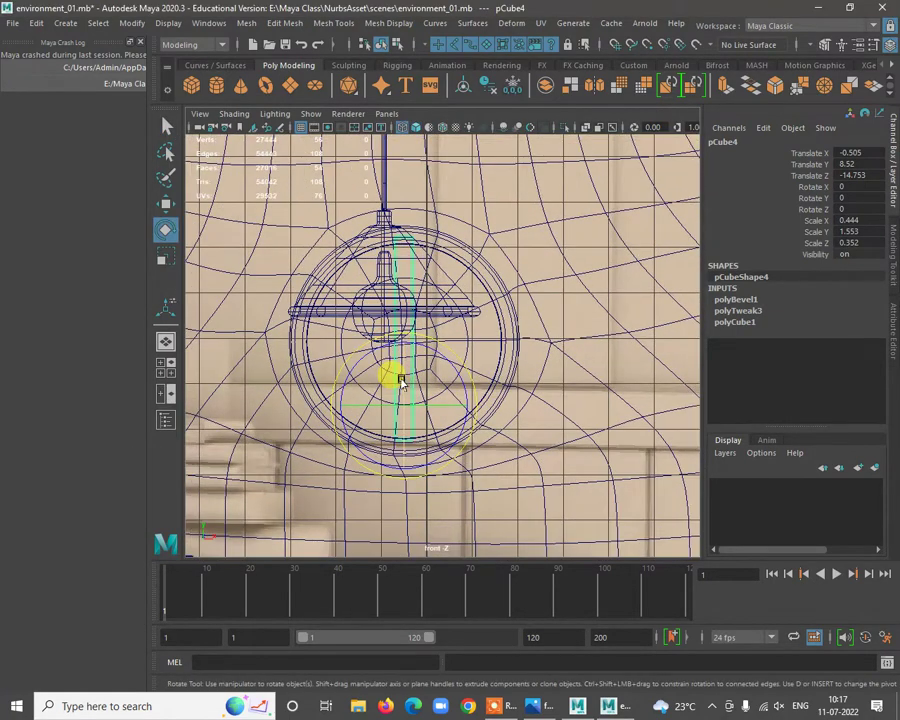
key(ctrl+d)
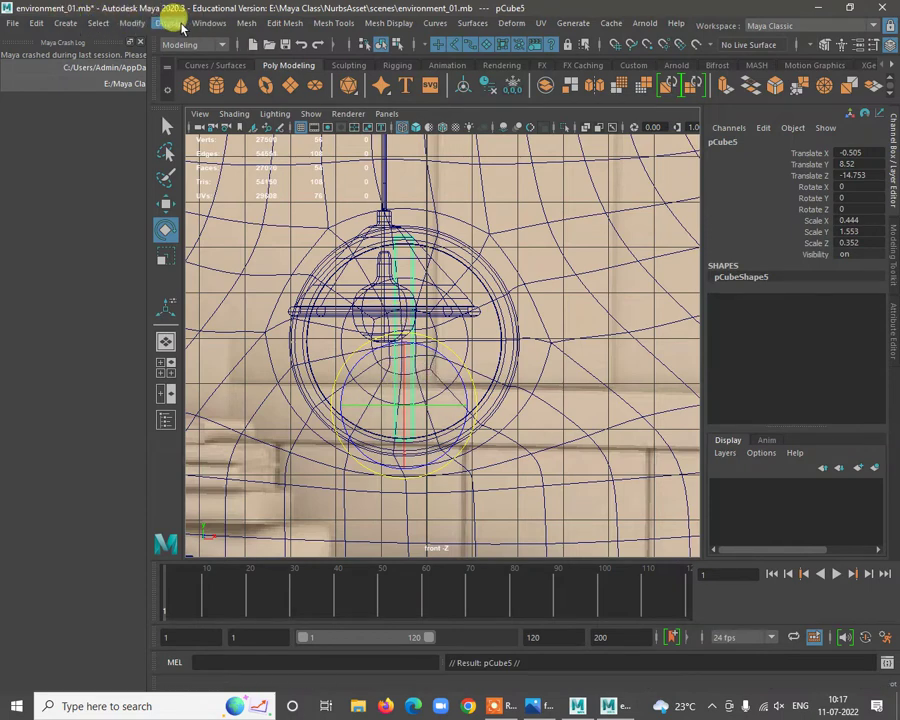
click(132, 23)
click(175, 125)
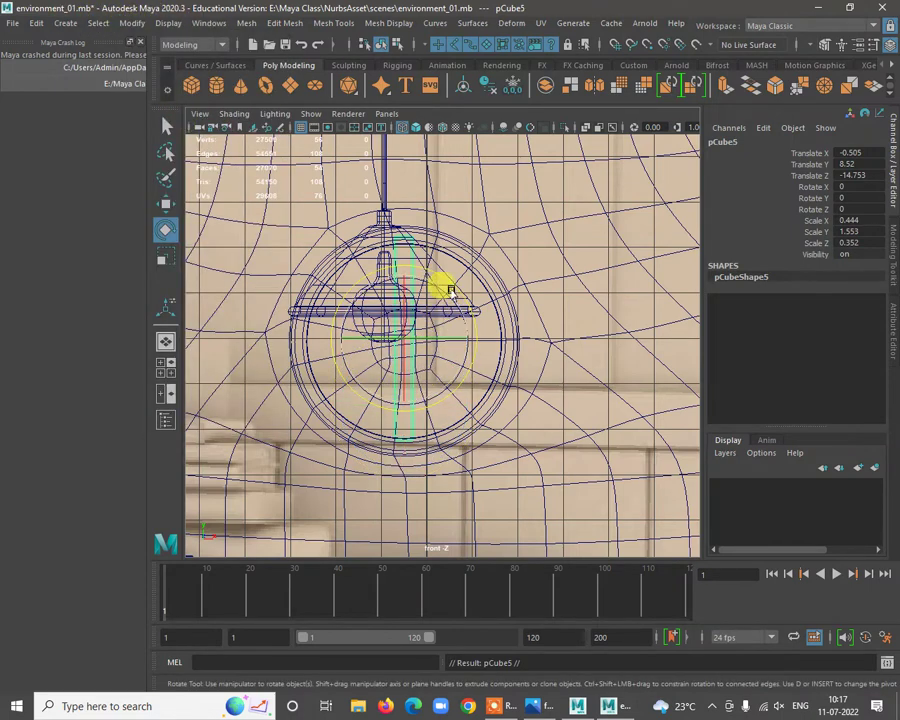
drag(452, 290, 485, 380)
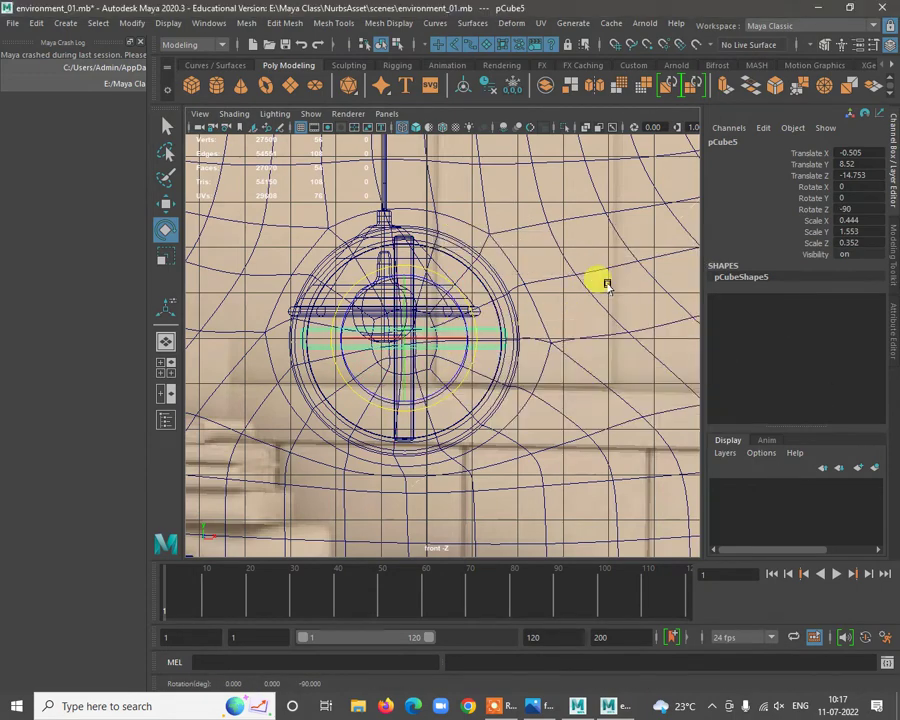
Select both window crossbars and assign them the existing lambert2 material.
key(space)
key(space)
alt+right_drag(596, 353, 462, 376)
alt+drag(462, 376, 465, 385)
key(w)
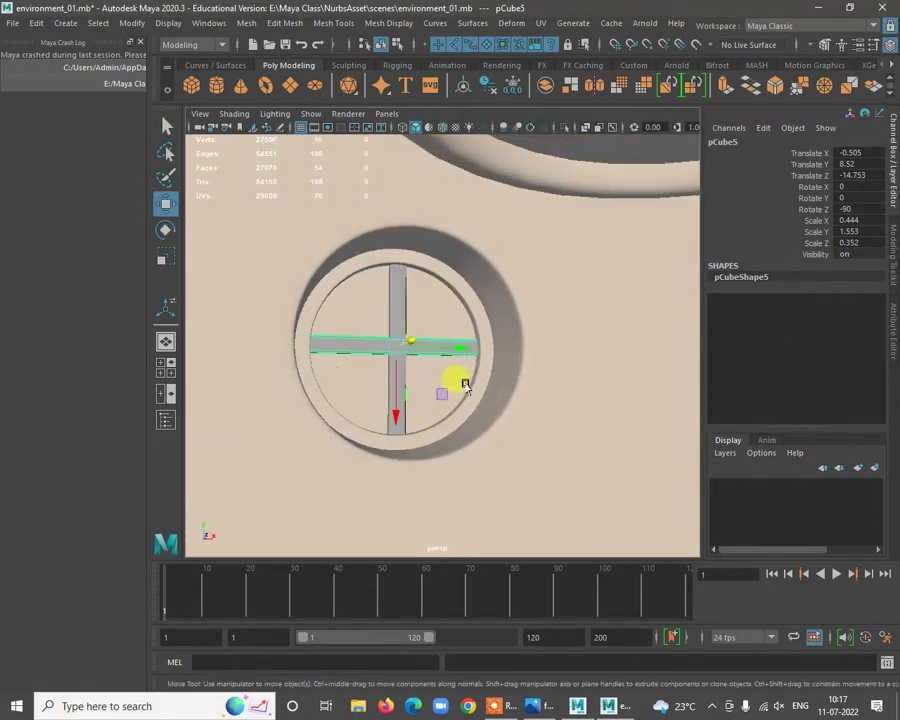
click(396, 301)
right_drag(398, 302, 430, 688)
right_drag(502, 683, 498, 676)
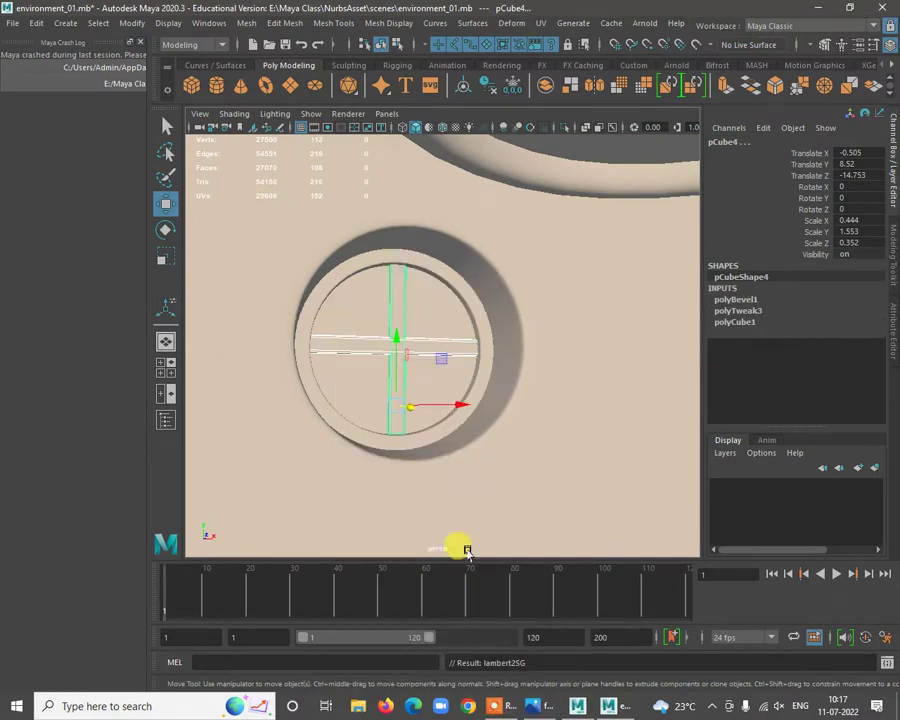
Deselect the crossbars and examine how they sit in the round window from a distance and close up.
alt+right_drag(558, 436, 286, 350)
alt+right_drag(262, 437, 217, 336)
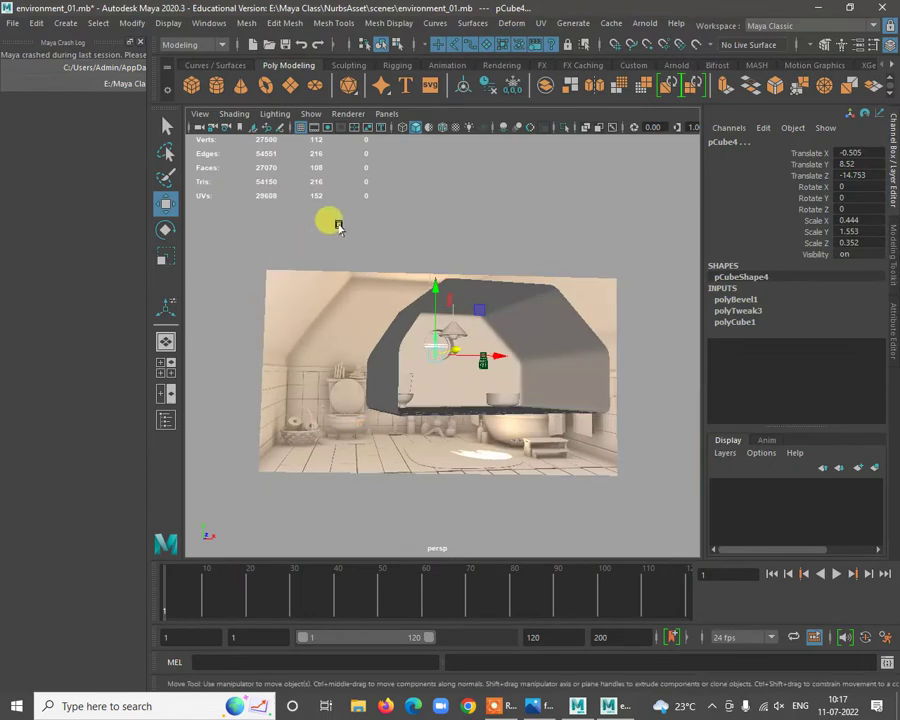
click(338, 225)
alt+right_drag(438, 410, 524, 546)
alt+drag(514, 441, 473, 441)
mouse_move(473, 440)
alt+right_down()
mouse_move(436, 466)
mouse_move(464, 450)
mouse_move(476, 368)
mouse_move(471, 436)
alt+right_up()
alt+drag(471, 436, 452, 366)
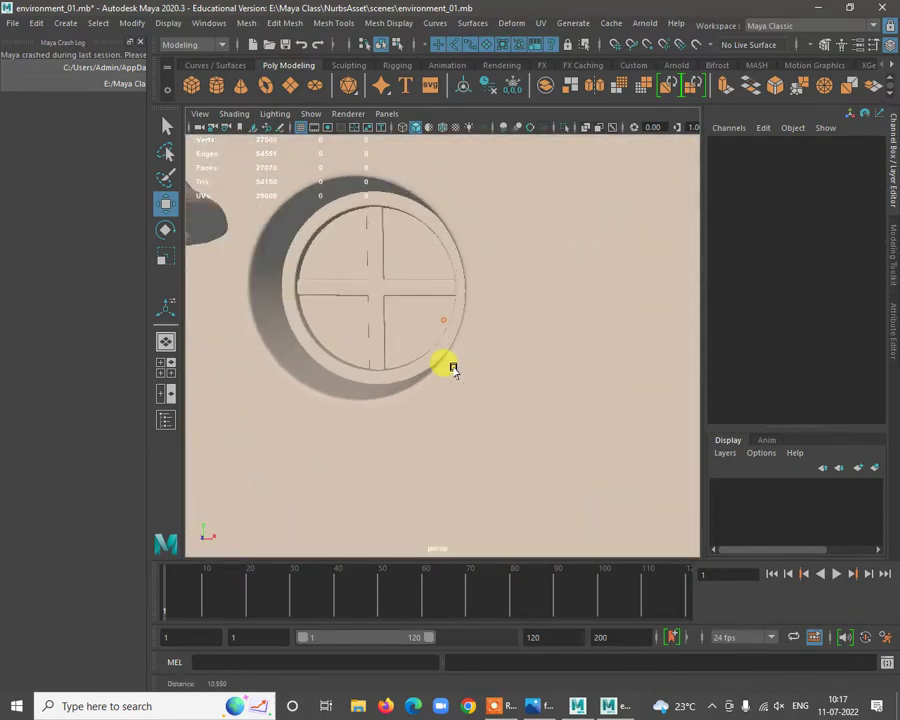
Save the scene, assign a new Lambert material to the round window's glass pane and raise its Transparency to a mid grey.
click(402, 315)
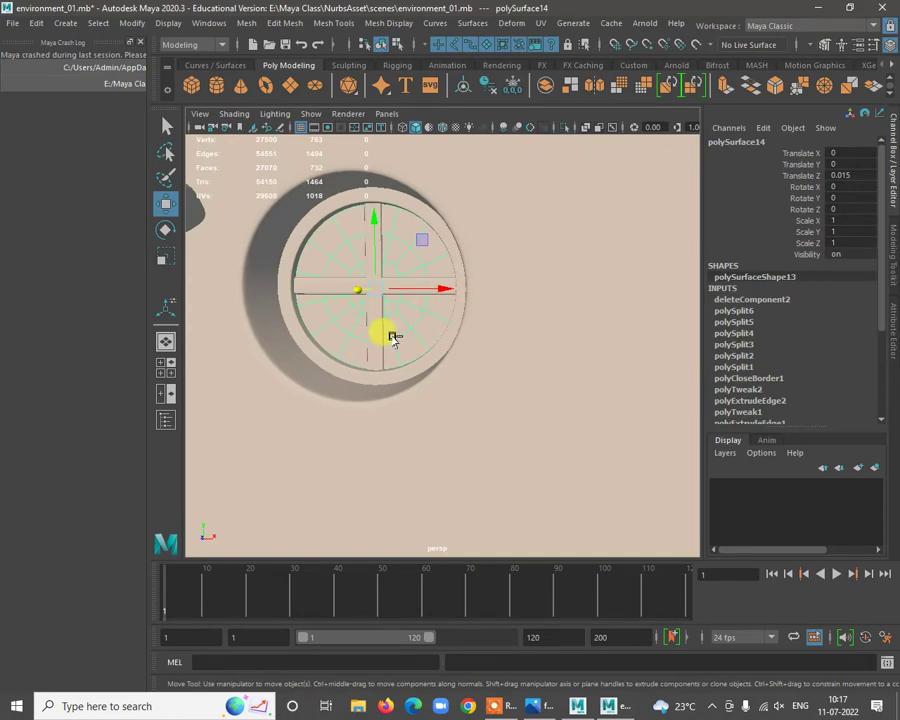
key(ctrl+s)
right_drag(399, 330, 449, 681)
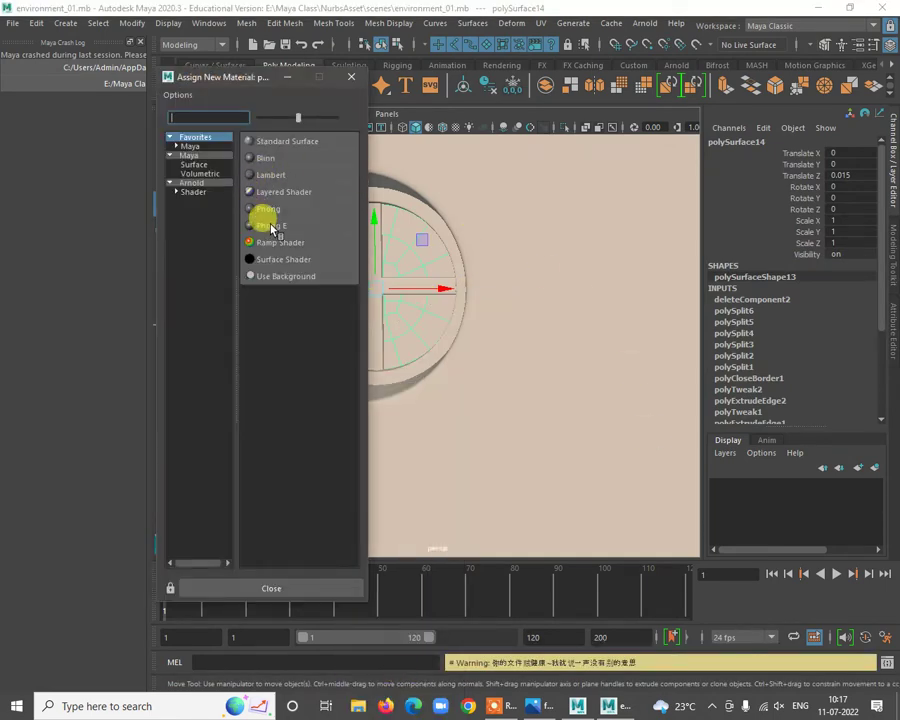
click(283, 180)
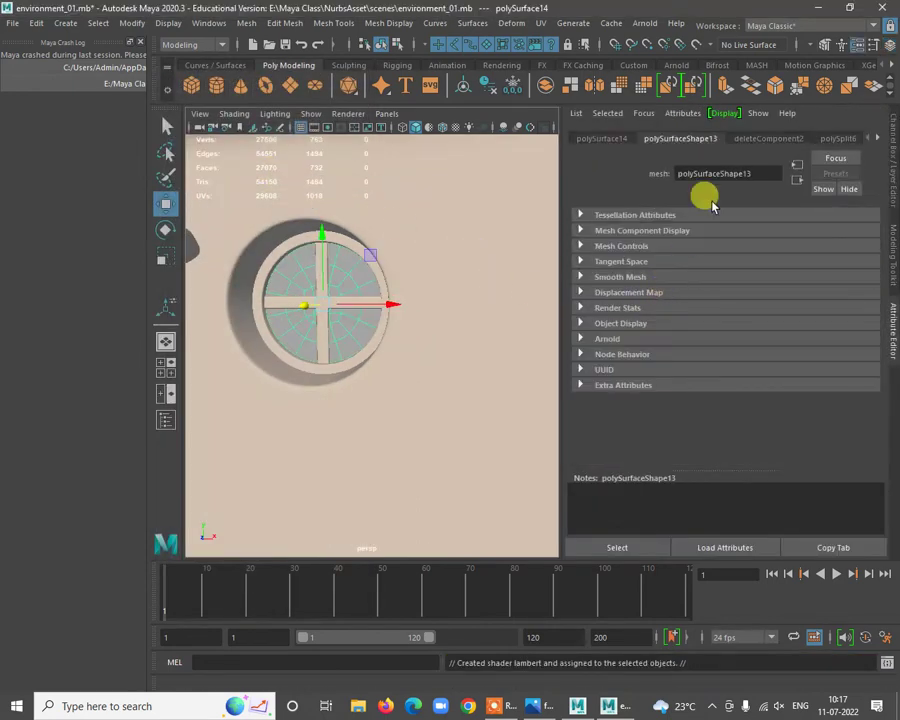
right_drag(349, 271, 376, 618)
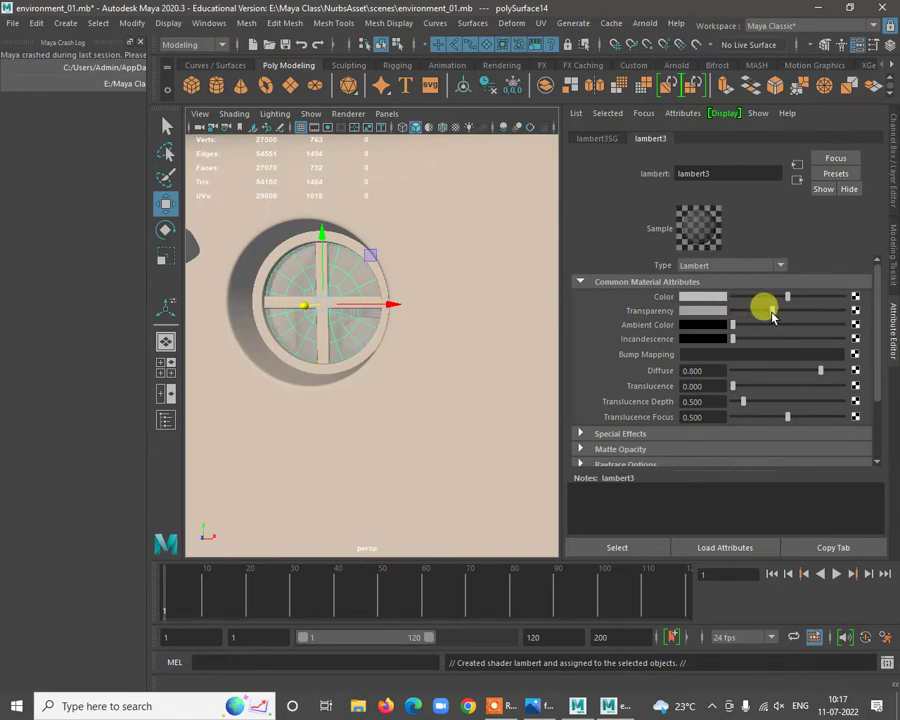
Select the ring of faces around the outer side wall of the round window frame, working from behind the wall.
alt+drag(327, 424, 372, 372)
alt+right_drag(372, 372, 391, 424)
alt+drag(391, 424, 488, 364)
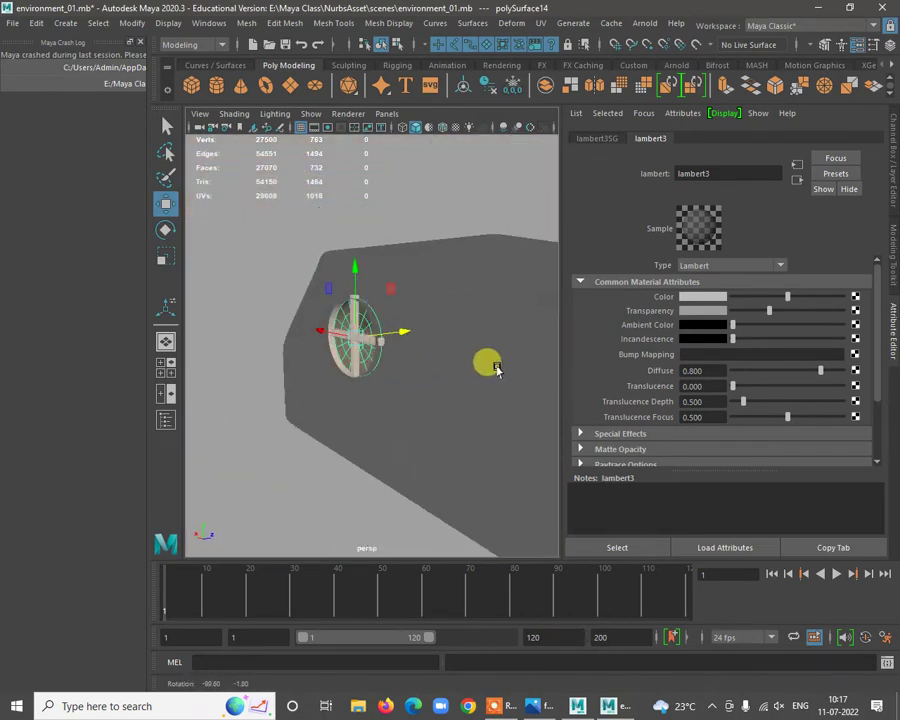
alt+right_drag(488, 364, 330, 293)
alt+drag(330, 293, 283, 235)
scroll(404, 316, up, 3)
click(354, 265)
scroll(349, 266, down, 3)
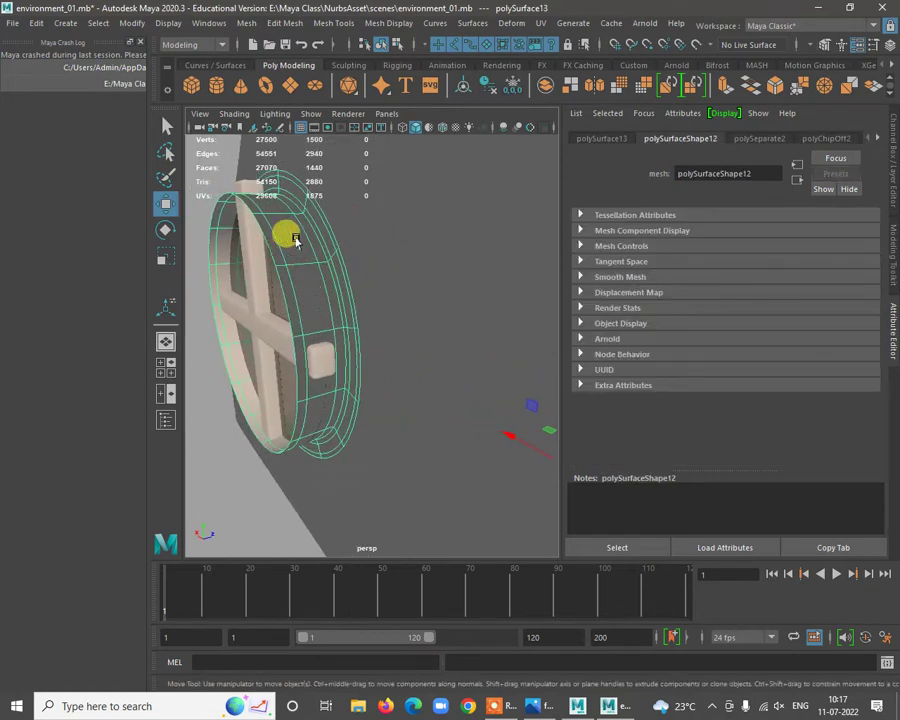
right_drag(299, 240, 300, 270)
alt+drag(300, 270, 293, 250)
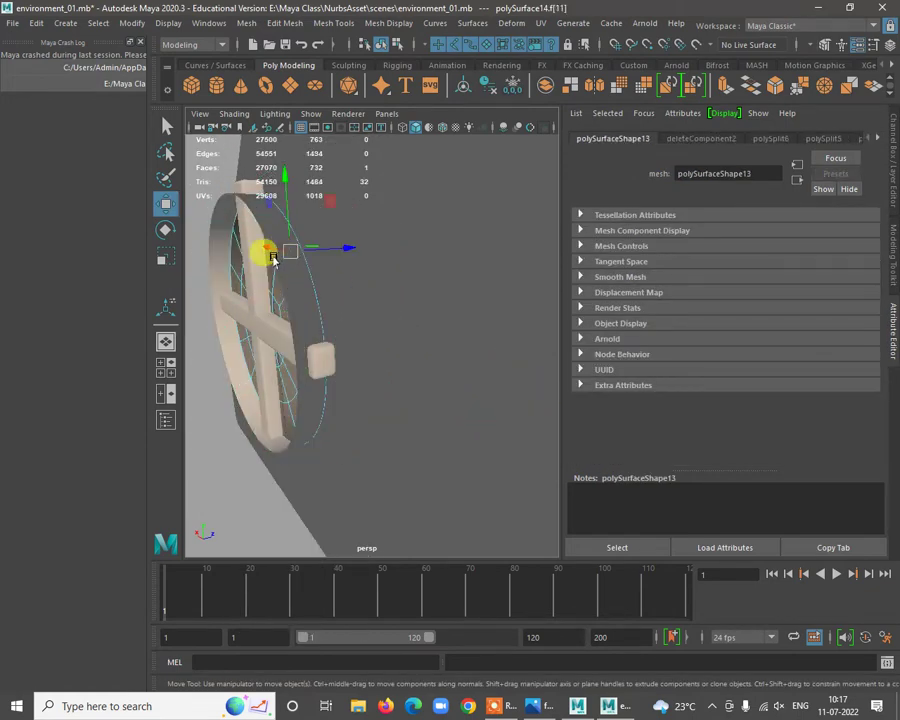
key(q)
right_drag(287, 237, 281, 264)
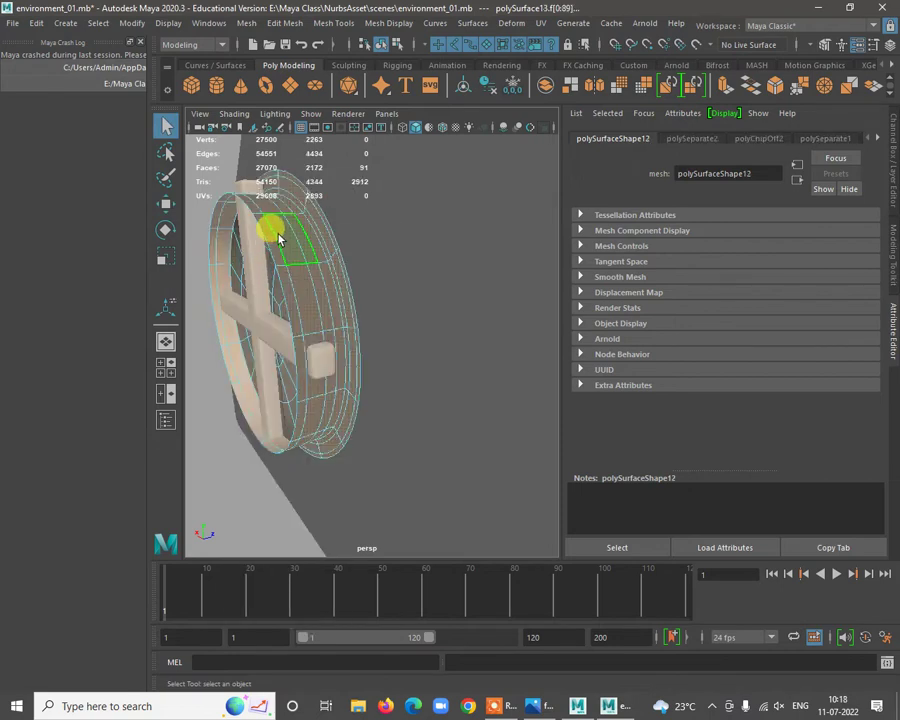
click(305, 275)
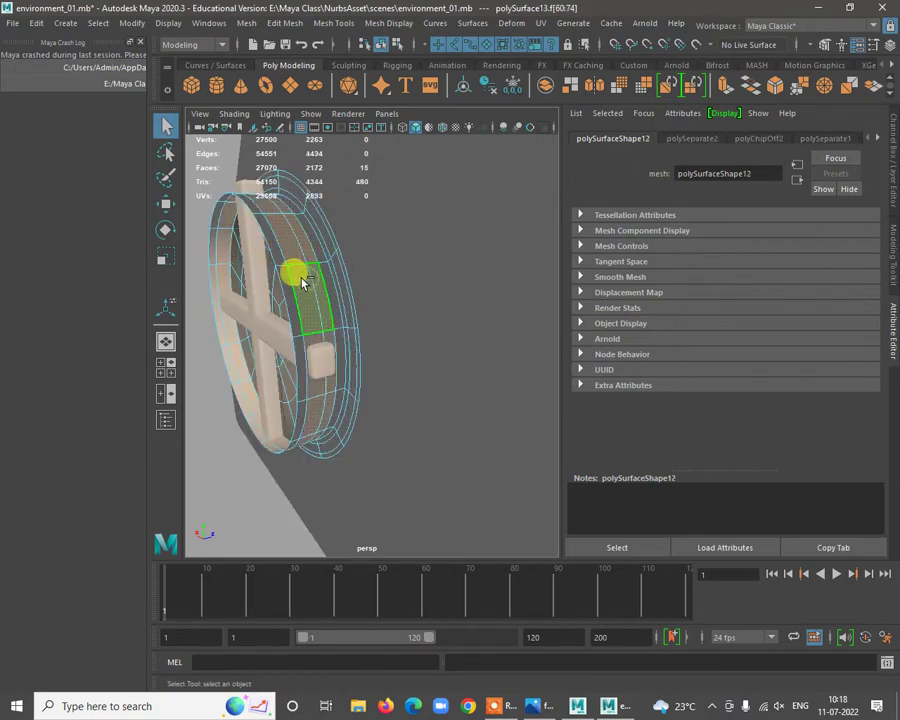
Extrude the selected window frame faces with Local Translate Z -0.316, return to object mode and deselect the frame.
alt+right_drag(312, 294, 208, 272)
shift+right_drag(214, 216, 214, 250)
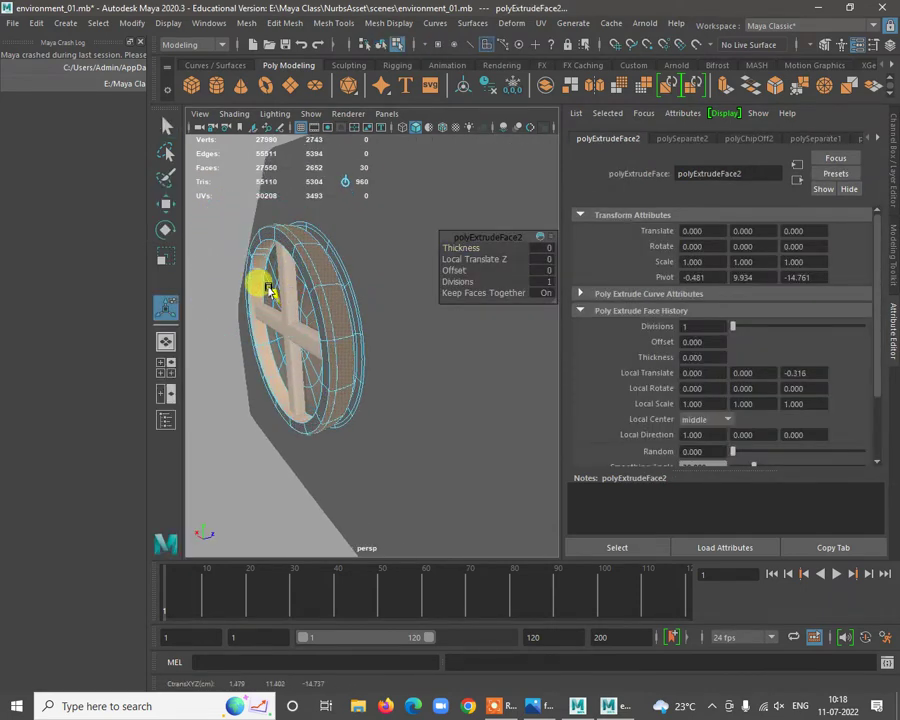
right_drag(322, 294, 398, 276)
click(230, 400)
Examine the window within the whole bathroom and look over the toilet and floor area of the reference image.
alt+drag(322, 466, 382, 396)
scroll(418, 310, up, 4)
alt+middle_drag(426, 370, 341, 354)
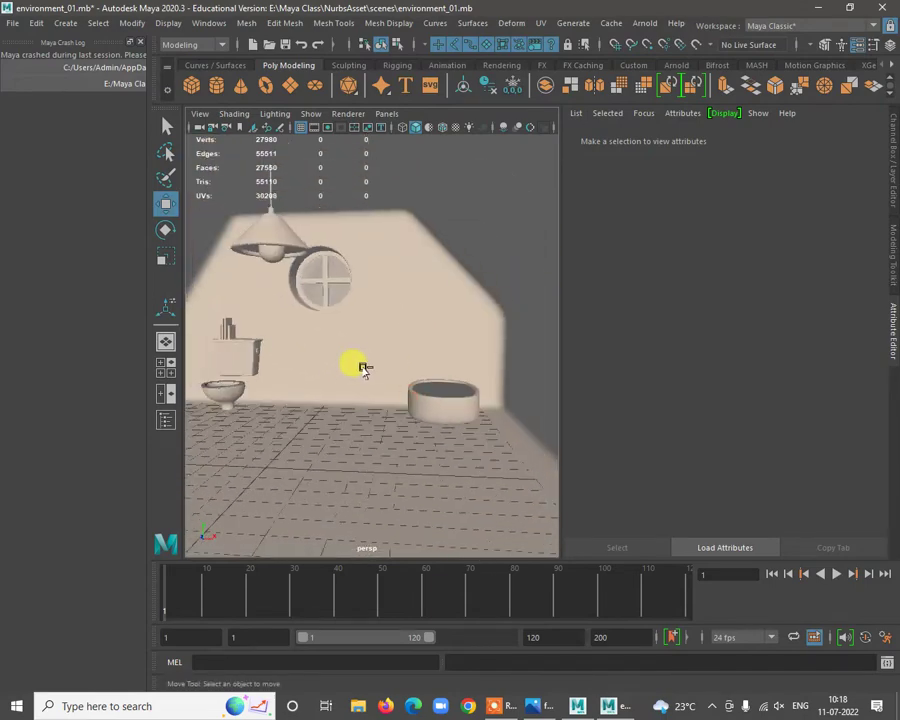
alt+drag(354, 364, 391, 390)
alt+right_drag(408, 373, 454, 482)
alt+middle_drag(366, 440, 555, 410)
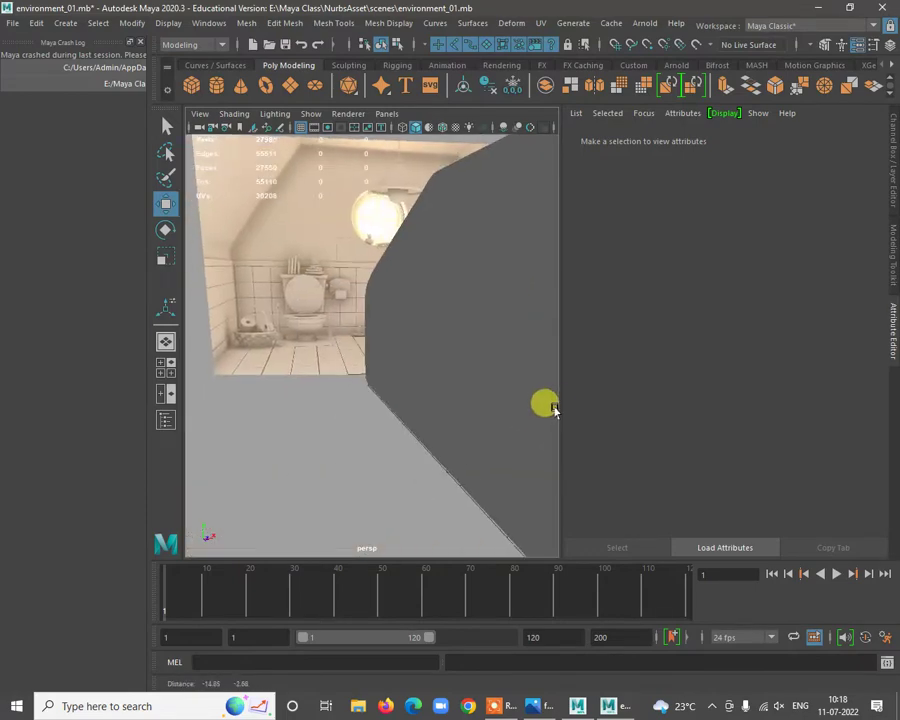
alt+right_drag(261, 317, 341, 363)
alt+middle_drag(341, 363, 385, 358)
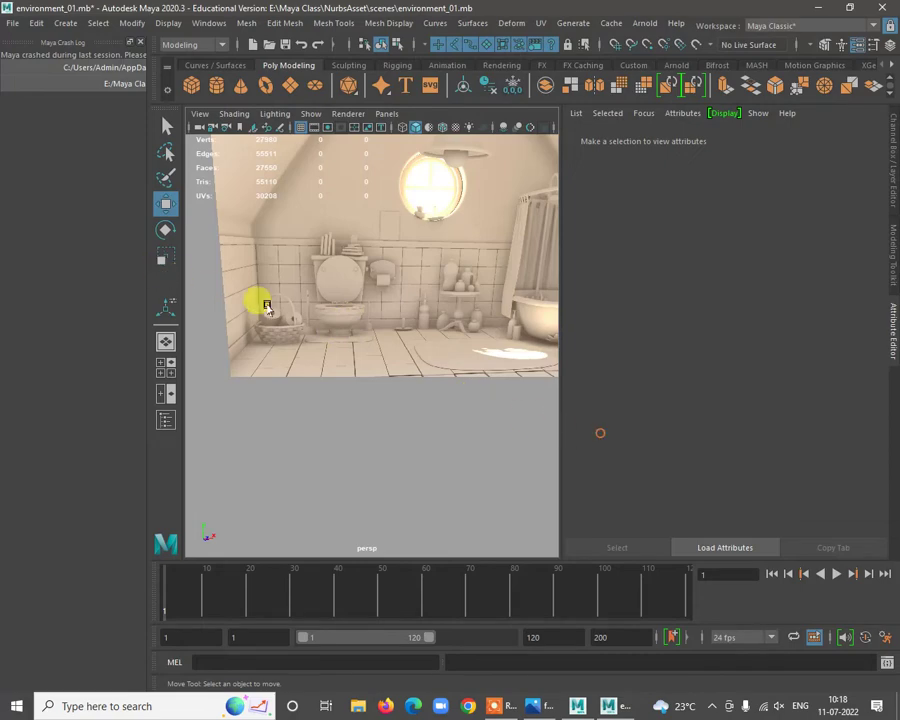
Select the toilet seat ring on top of the bowl and assign it the existing lambert2 material.
alt+right_drag(266, 306, 388, 378)
click(350, 362)
click(396, 318)
right_click(402, 322)
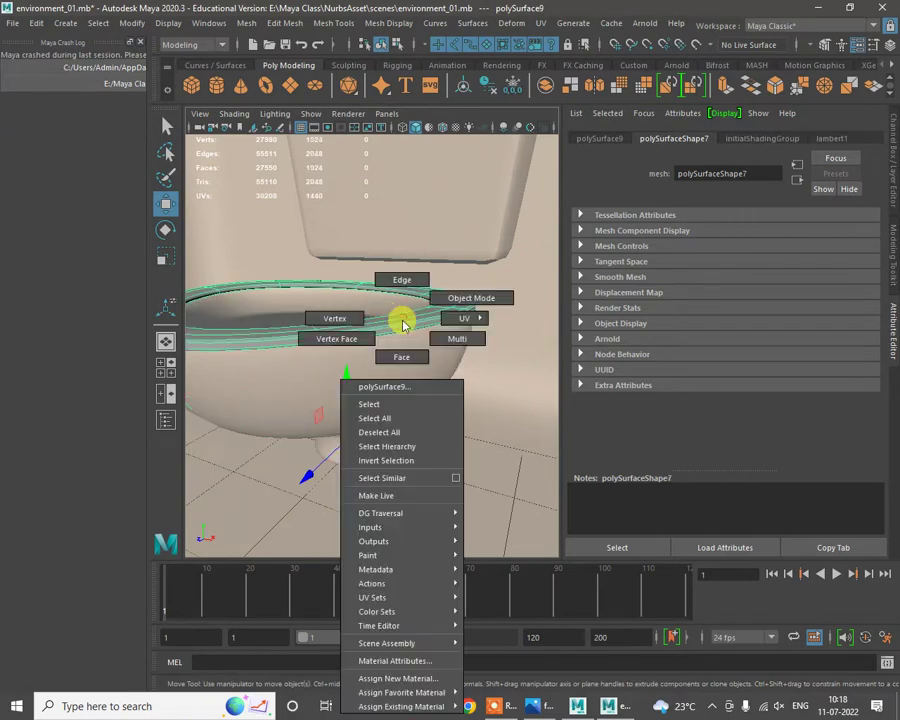
mouse_move(450, 705)
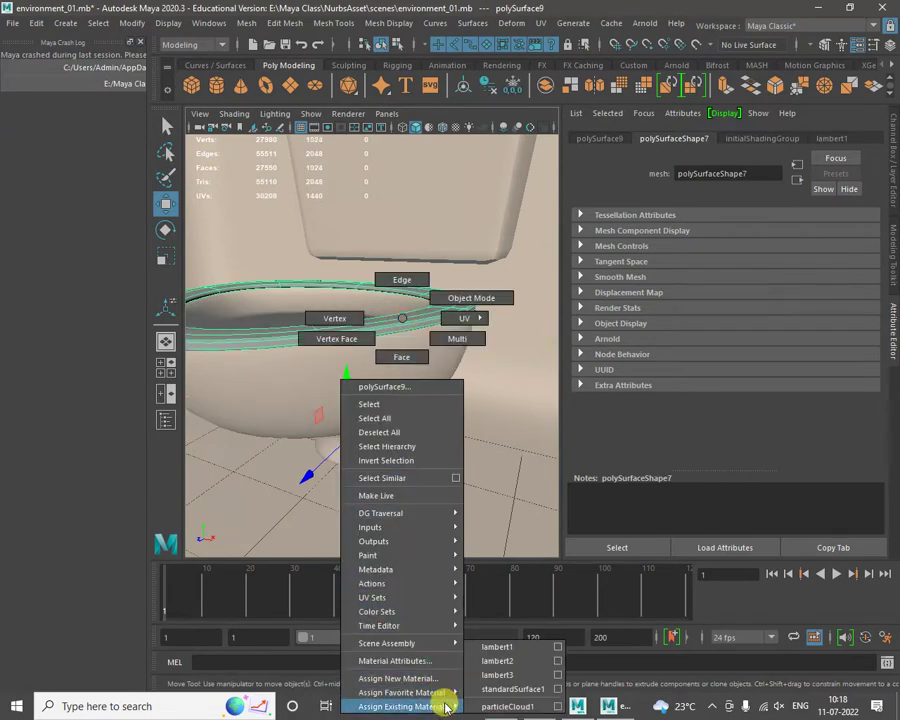
click(532, 665)
Turn off smooth preview on the toilet bowl and insert an edge loop around it just below the rim.
click(418, 342)
alt+right_drag(420, 344, 416, 356)
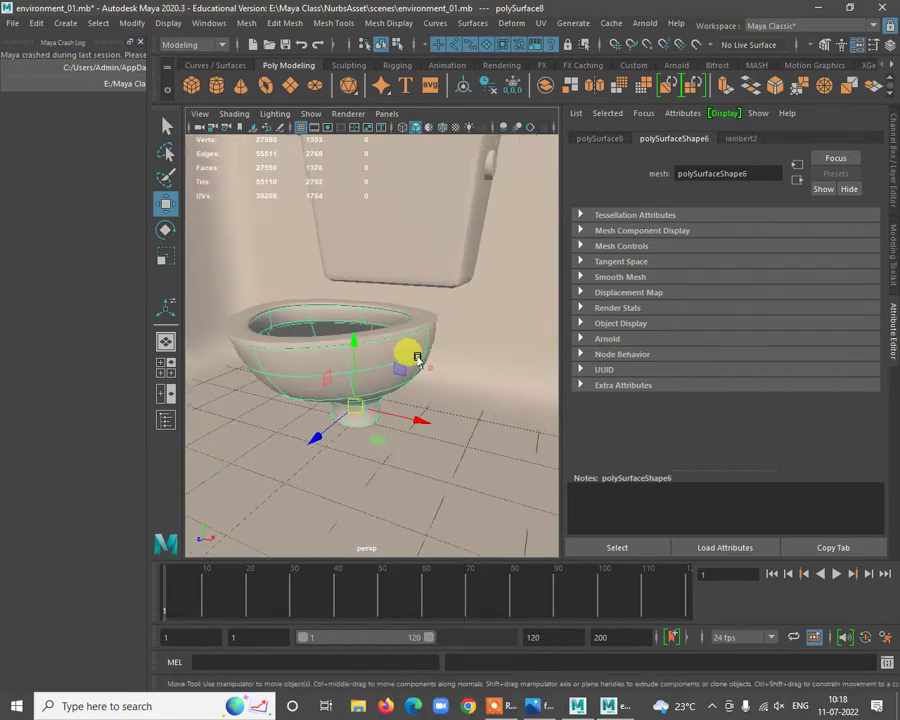
alt+middle_drag(416, 356, 430, 353)
alt+right_drag(407, 320, 382, 350)
key(1)
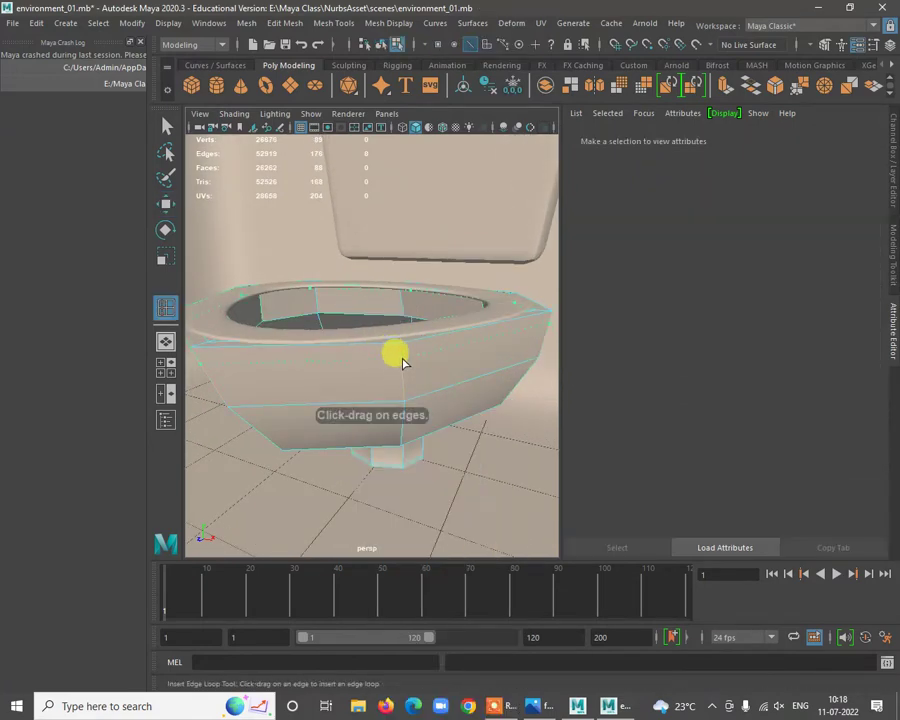
key(w)
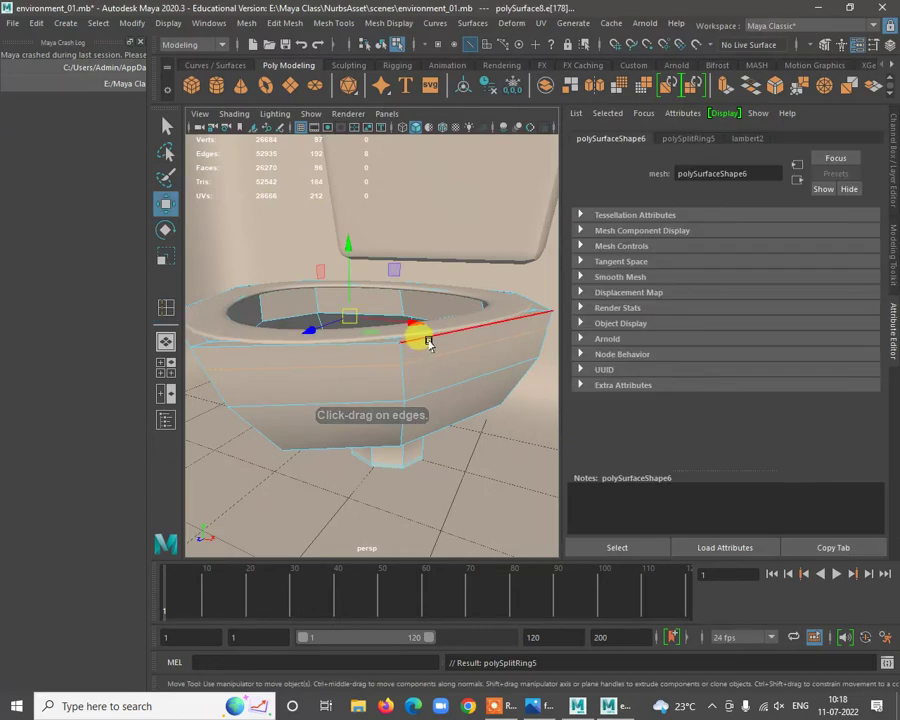
Extrude the band of faces below the bowl's rim outward with Local Translate Z 0.047 and smooth-preview the bowl in object mode.
right_drag(434, 318, 438, 378)
click(417, 347)
shift+double_click(360, 353)
scroll(428, 353, down, 4)
scroll(400, 350, up, 3)
drag(348, 390, 294, 388)
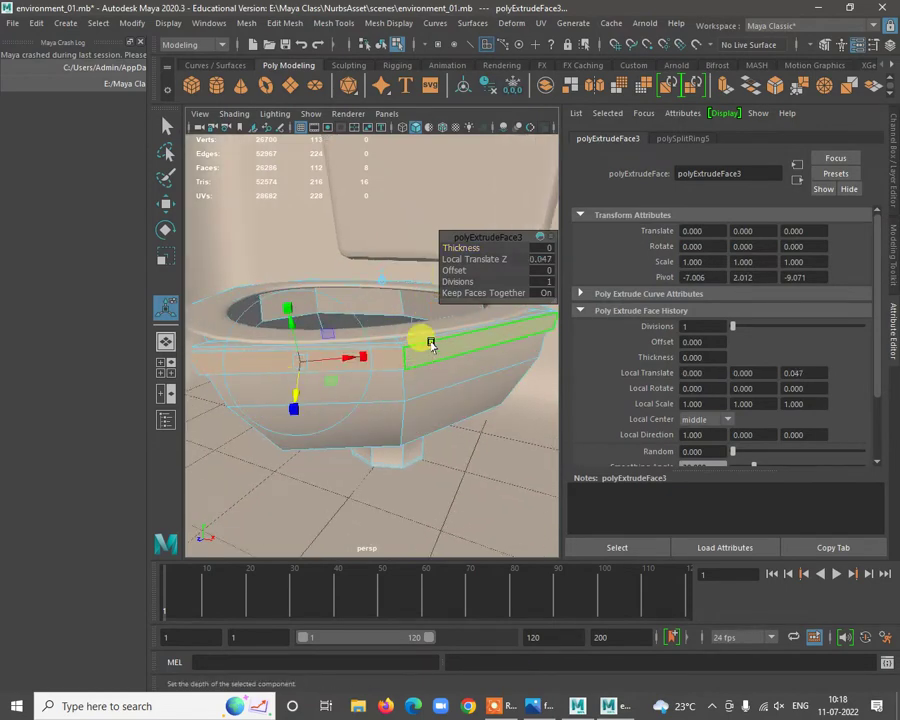
right_drag(424, 340, 438, 344)
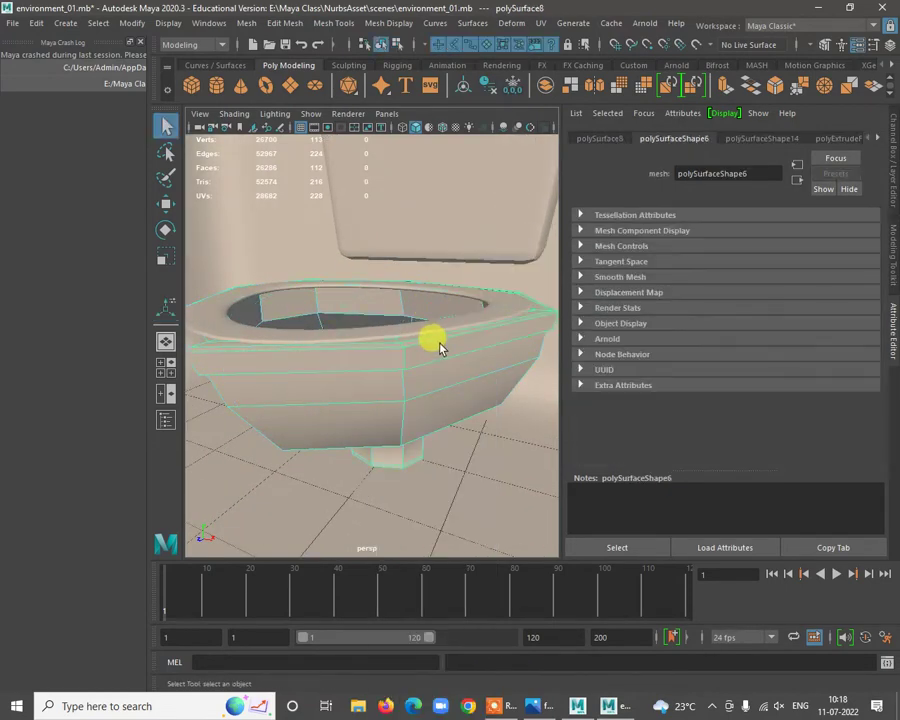
key(3)
Insert three supporting edge loops around the bowl's extruded rim band, smooth-preview the bowl and deselect it.
alt+right_drag(392, 362, 428, 352)
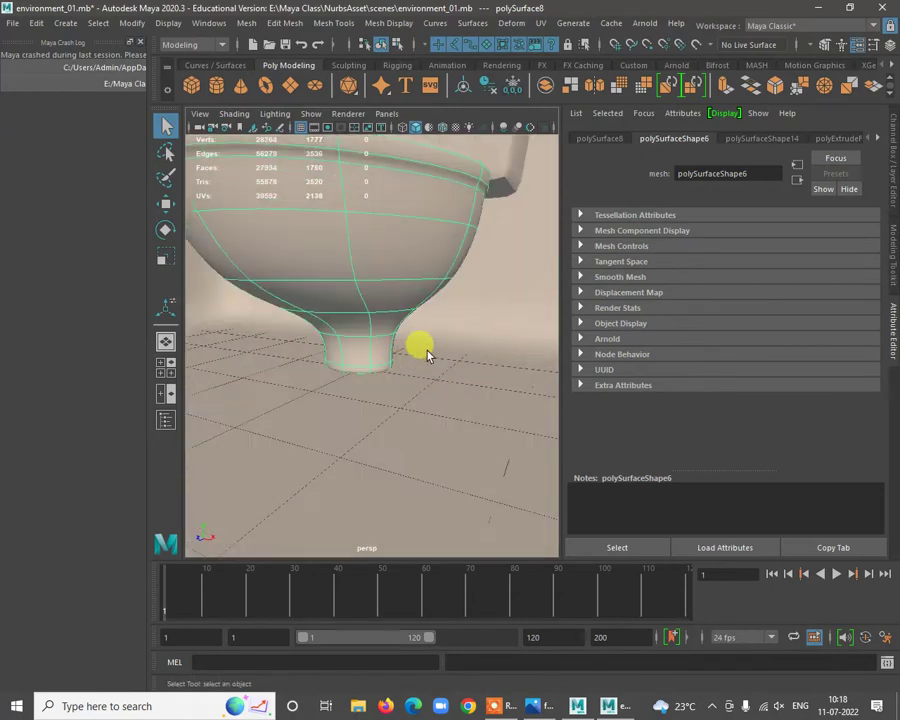
alt+drag(428, 355, 442, 277)
shift+right_drag(446, 262, 447, 266)
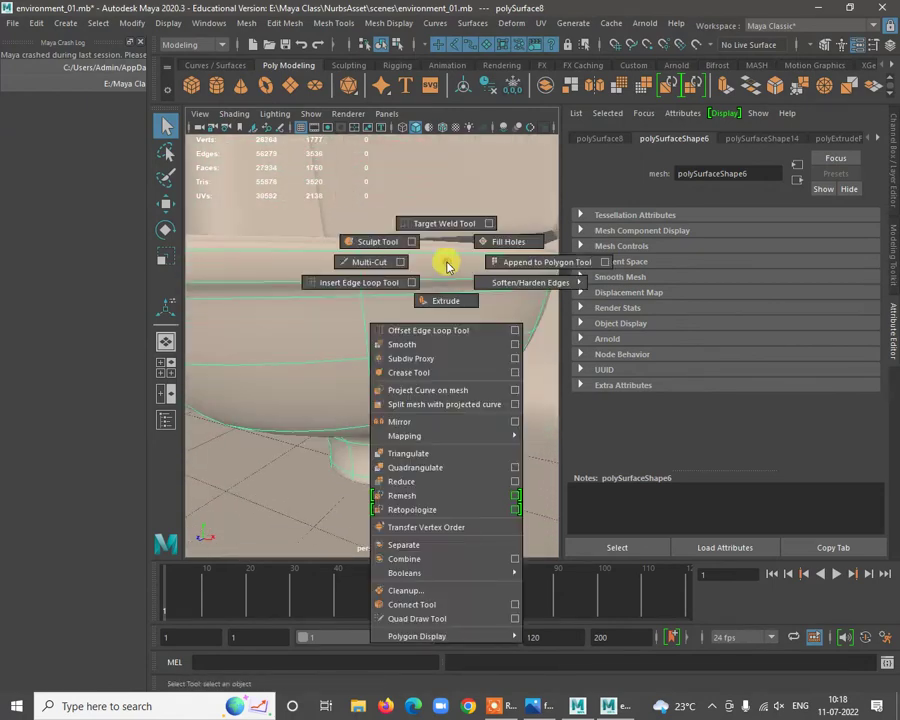
click(372, 283)
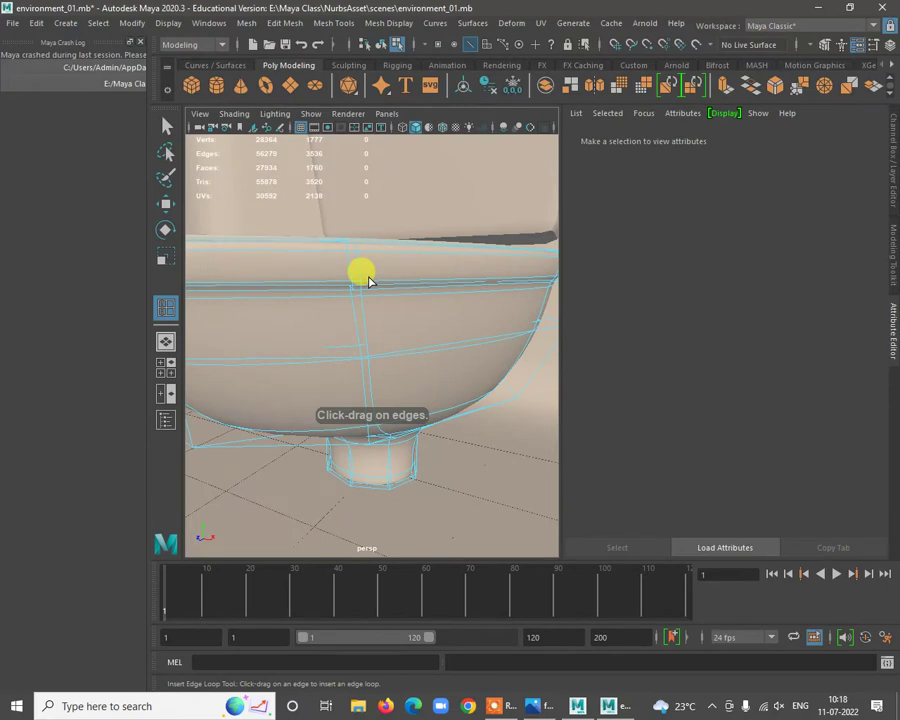
key(1)
drag(352, 272, 355, 286)
key(w)
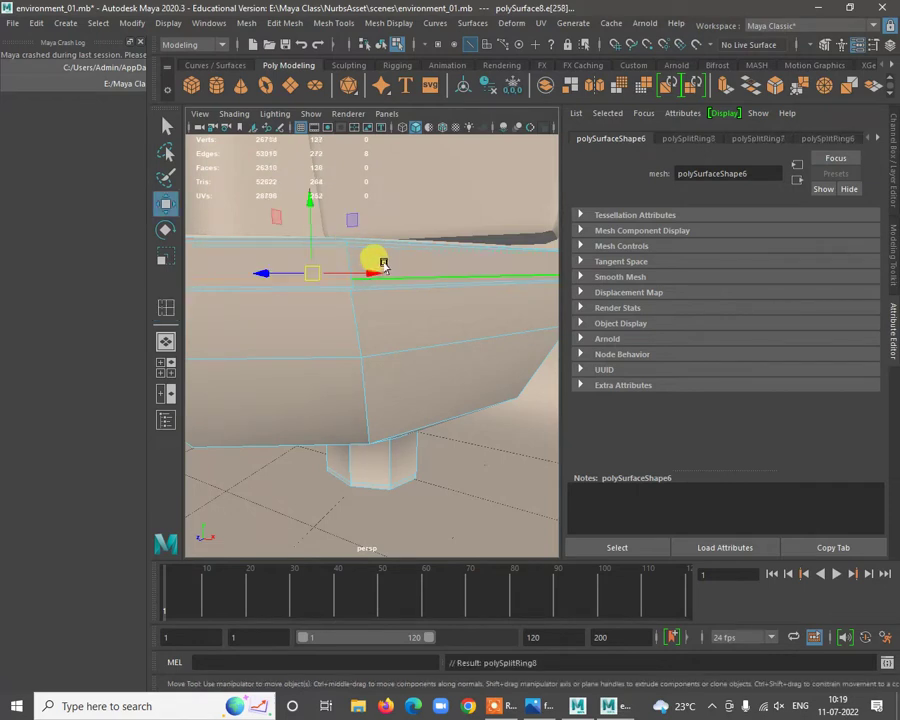
right_drag(385, 263, 431, 232)
key(3)
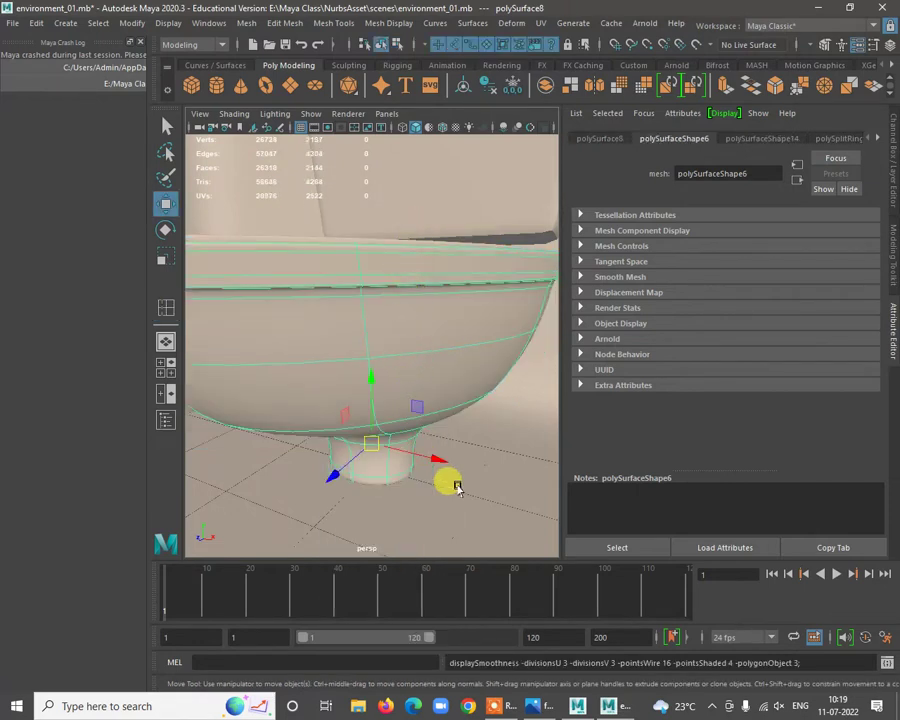
click(458, 487)
Examine the toilet's base, toilet brush and floor mat in the front view's reference image, and return to the perspective view.
alt+right_drag(465, 455, 426, 422)
alt+drag(426, 422, 436, 417)
alt+right_drag(424, 327, 376, 332)
click(391, 352)
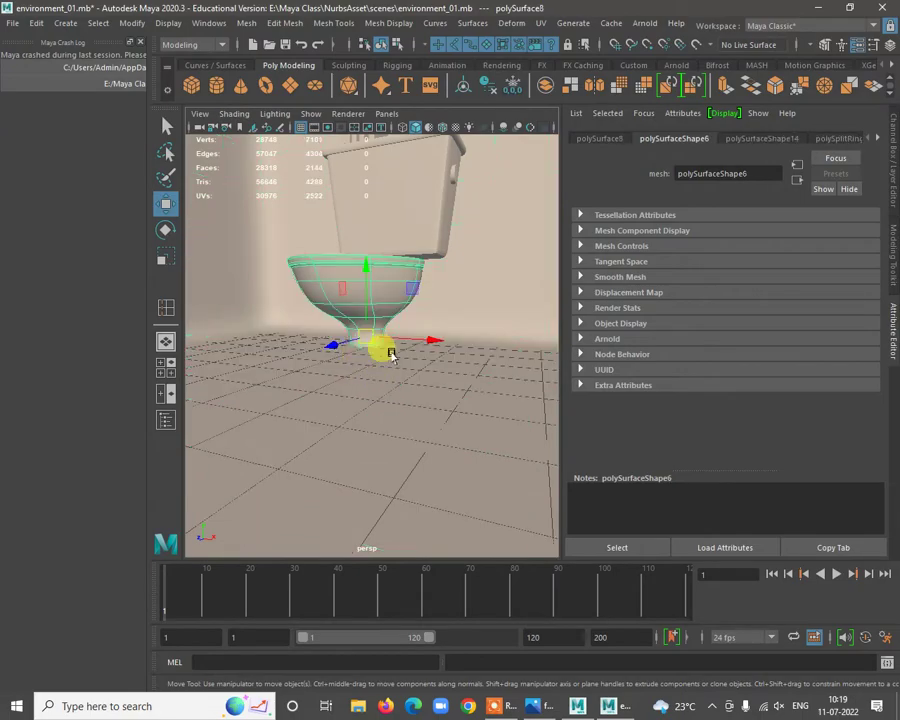
key(space)
key(space)
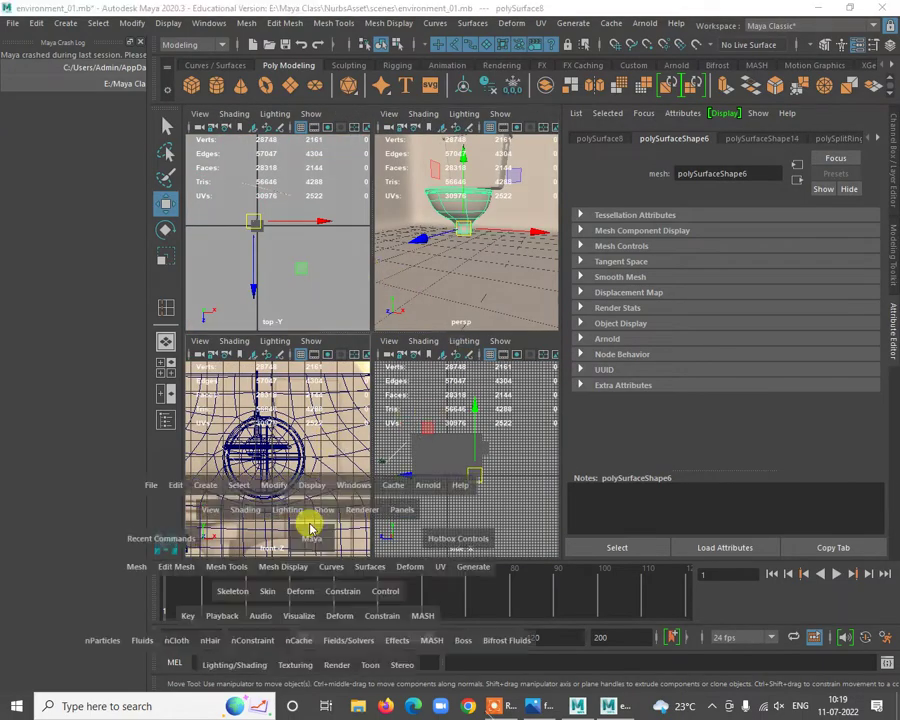
alt+right_drag(410, 522, 389, 363)
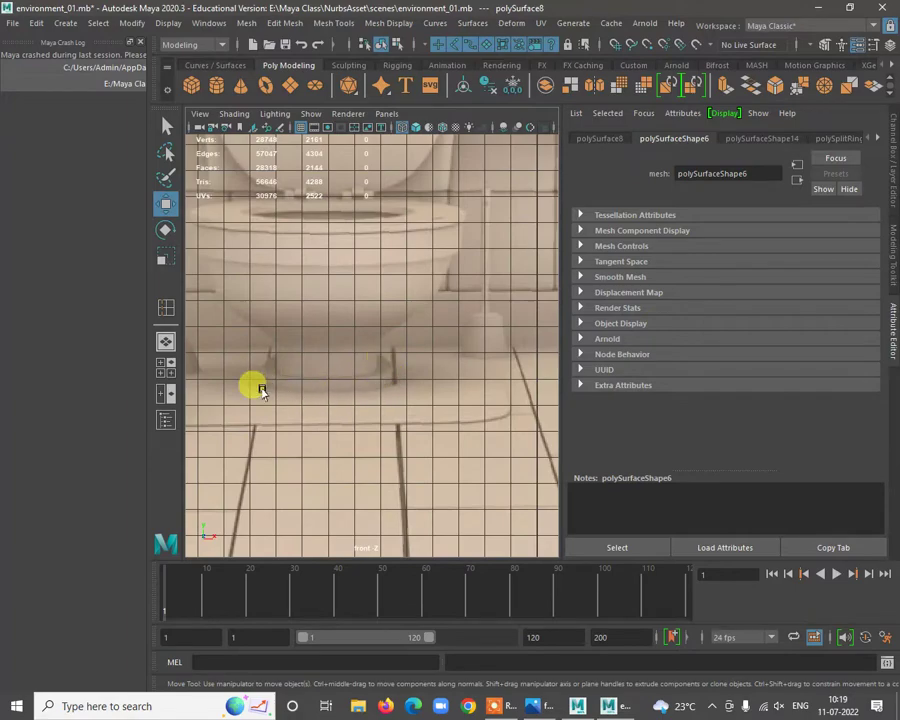
alt+right_drag(395, 415, 360, 387)
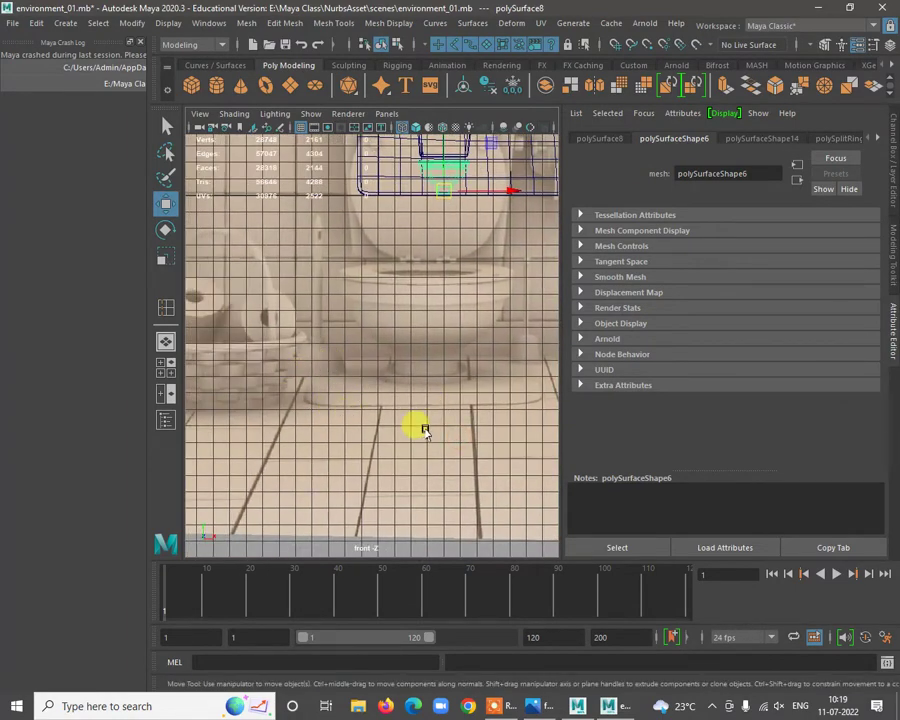
alt+right_drag(424, 430, 403, 440)
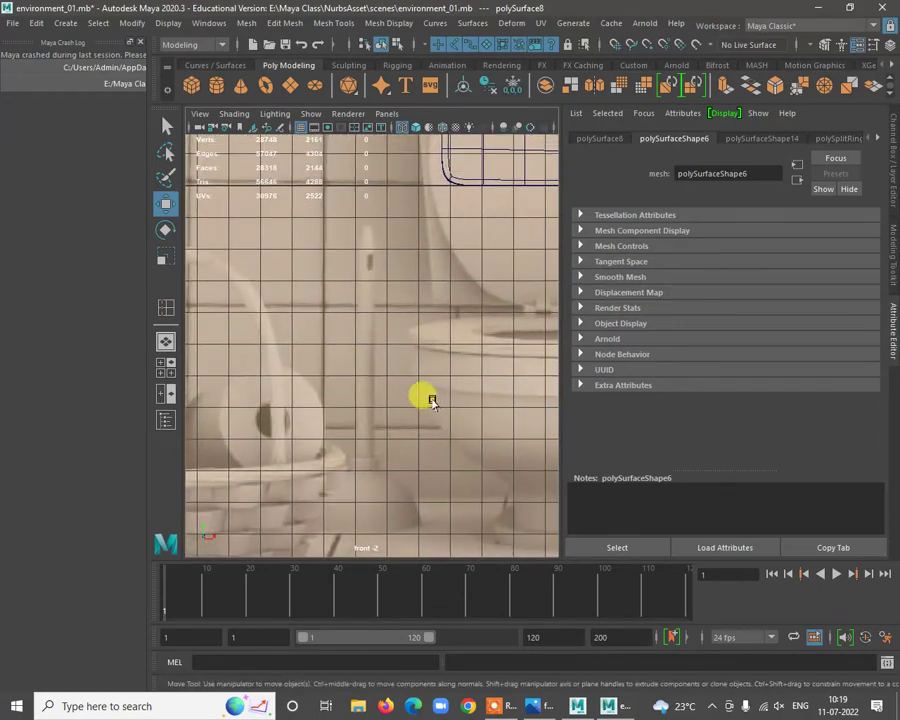
alt+right_drag(432, 402, 358, 412)
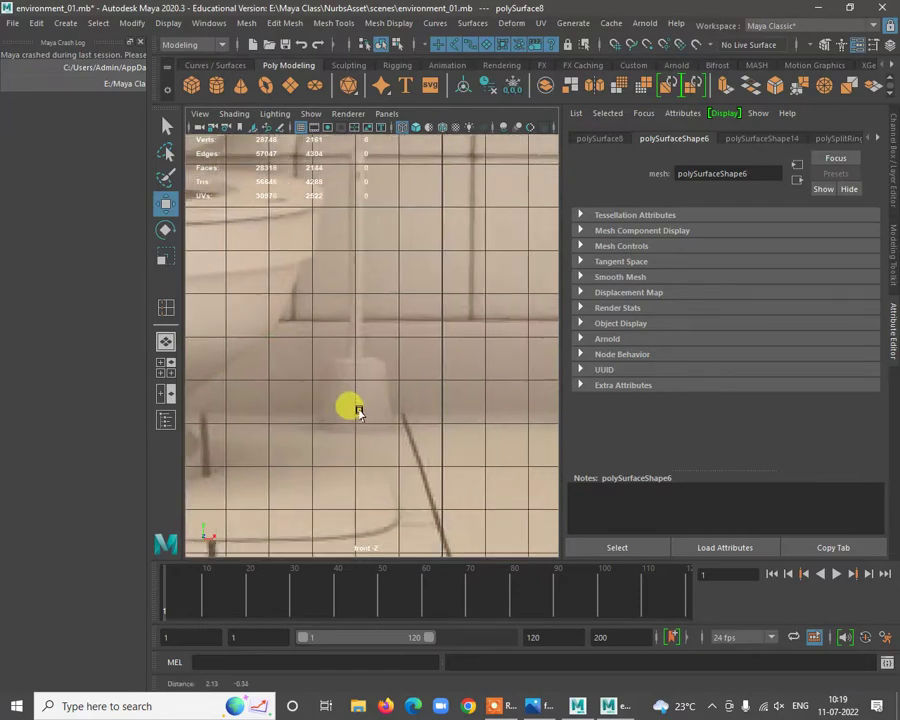
alt+right_drag(404, 269, 308, 326)
alt+middle_drag(308, 326, 518, 325)
alt+right_drag(345, 322, 472, 432)
alt+middle_drag(472, 432, 449, 433)
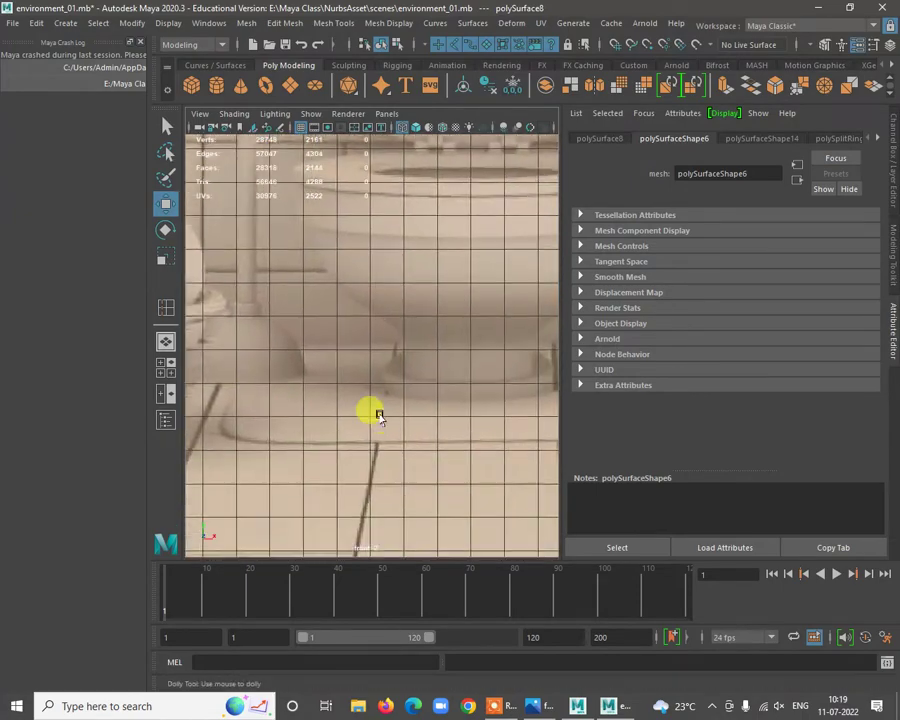
alt+right_drag(380, 418, 285, 348)
alt+middle_drag(382, 370, 352, 428)
alt+right_drag(352, 428, 460, 458)
alt+middle_drag(460, 458, 373, 397)
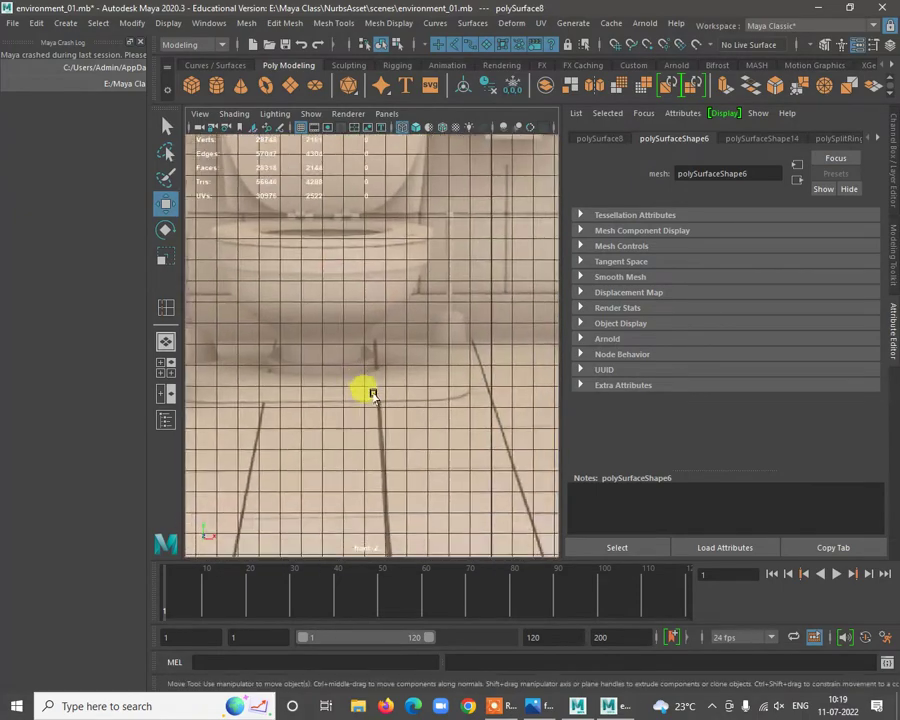
alt+right_drag(368, 376, 358, 345)
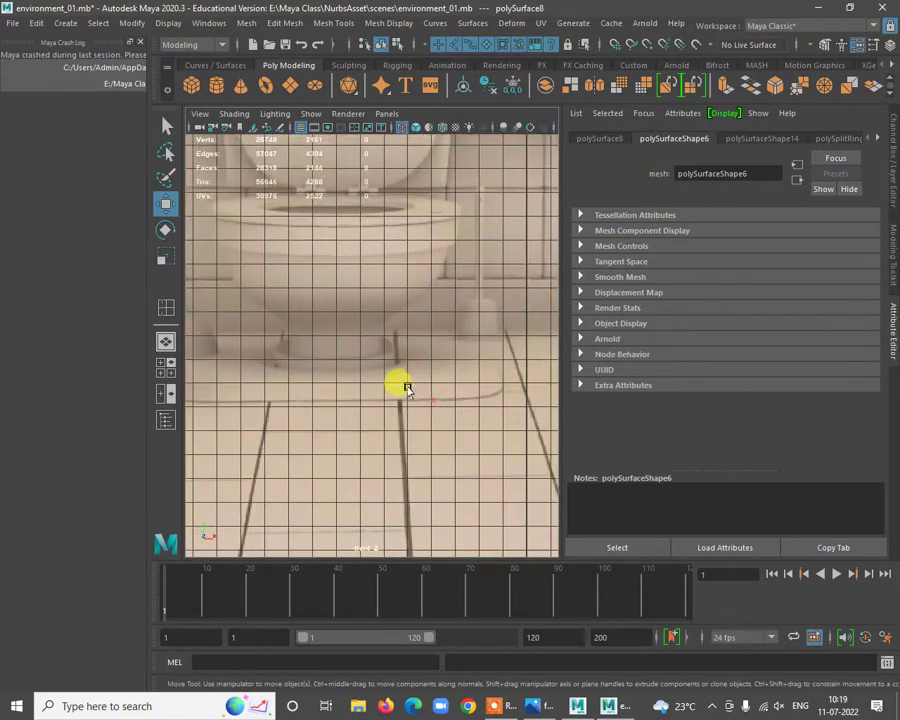
alt+right_drag(406, 388, 485, 436)
alt+middle_drag(485, 436, 259, 450)
alt+right_drag(259, 450, 283, 428)
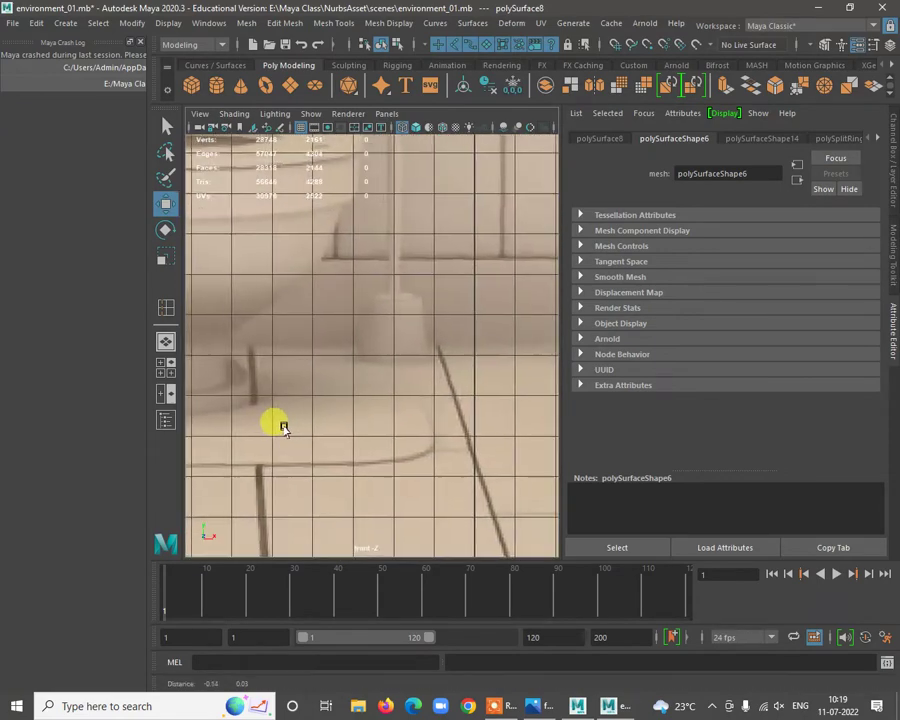
alt+right_drag(432, 432, 372, 446)
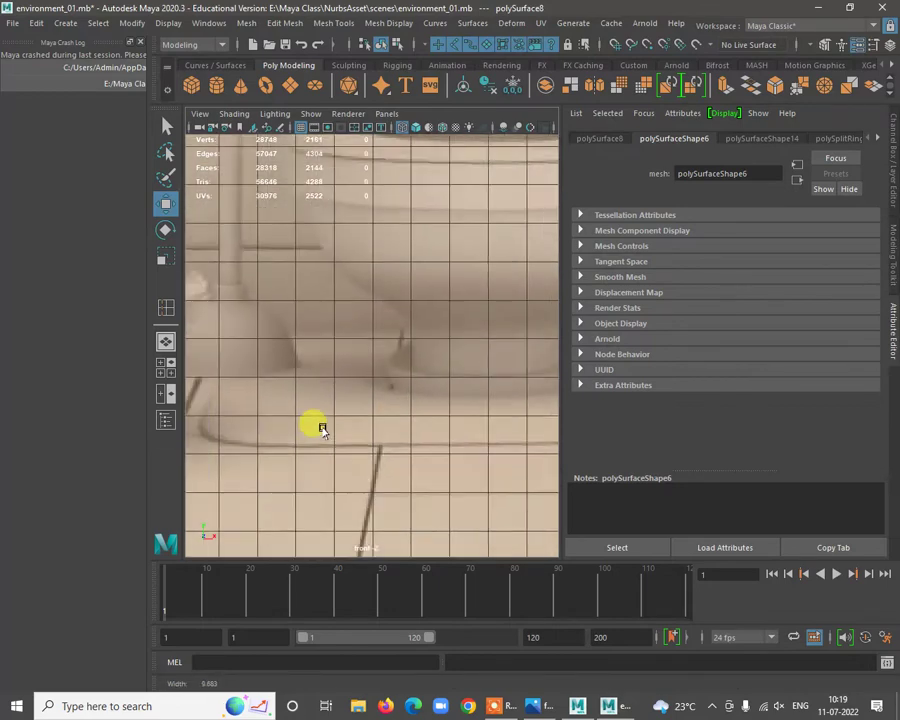
mouse_move(295, 414)
alt+right_down()
mouse_move(315, 441)
mouse_move(297, 435)
alt+right_up()
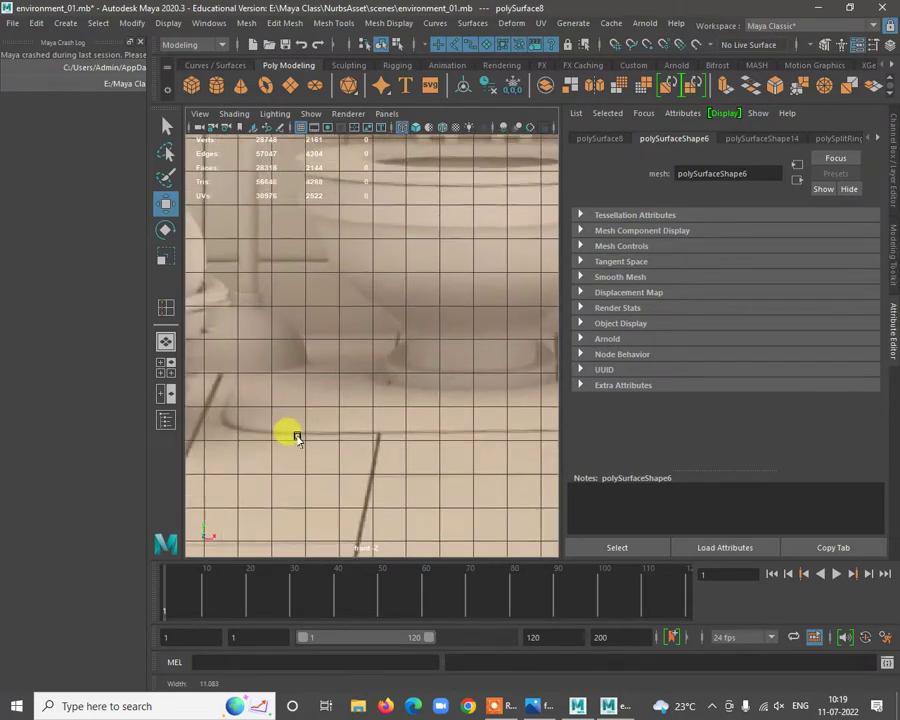
alt+middle_drag(457, 441, 196, 401)
alt+right_drag(196, 401, 362, 428)
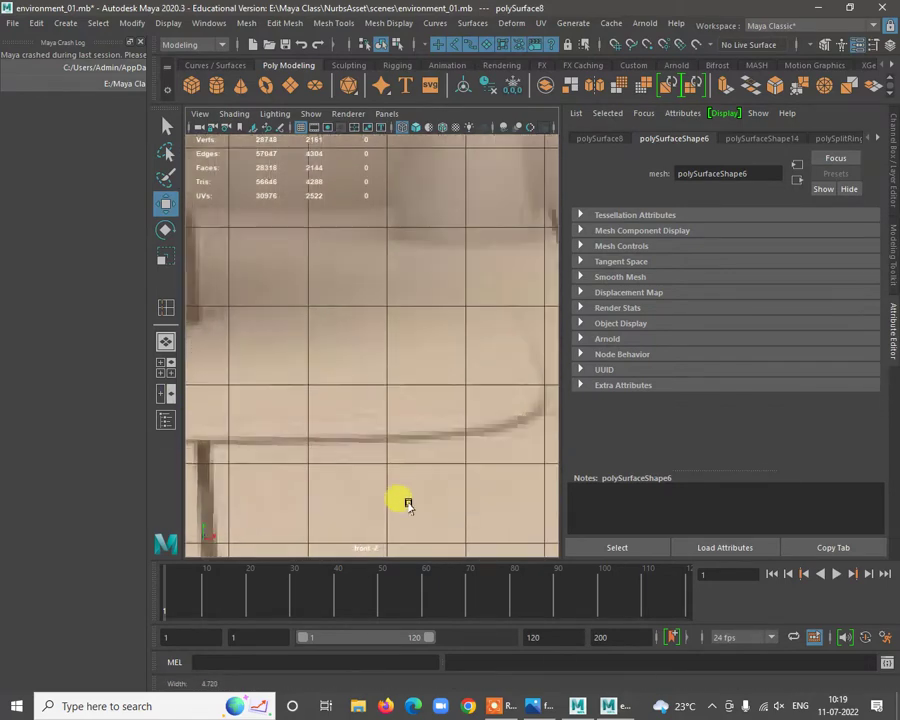
alt+right_drag(376, 486, 317, 388)
key(space)
key(space)
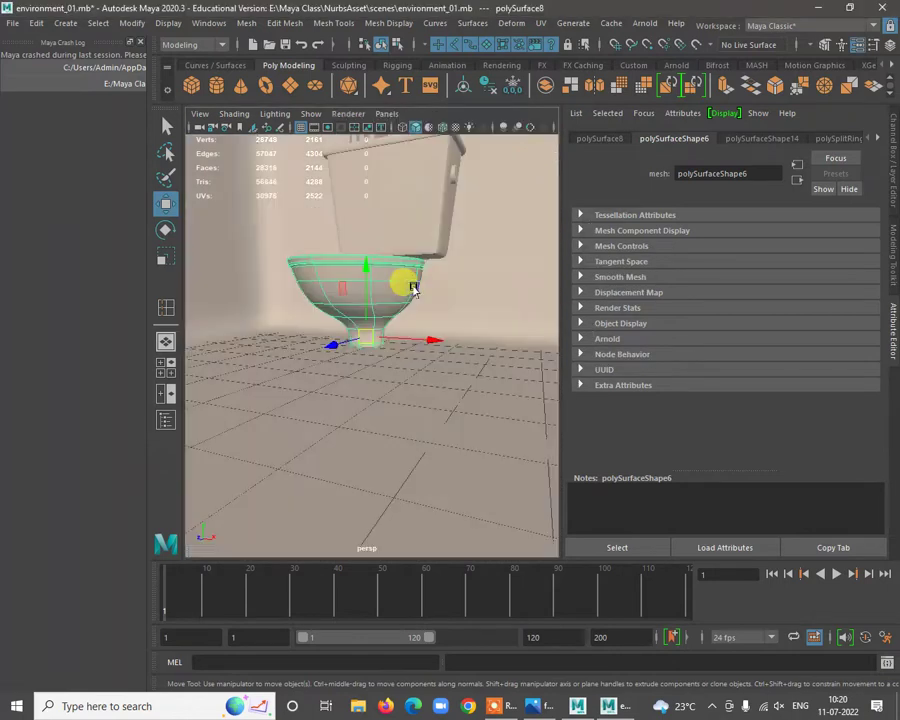
Turn off the toilet bowl's smooth preview and insert an edge loop around the lower part of its foot.
alt+right_drag(413, 287, 390, 334)
alt+drag(392, 336, 420, 287)
key(1)
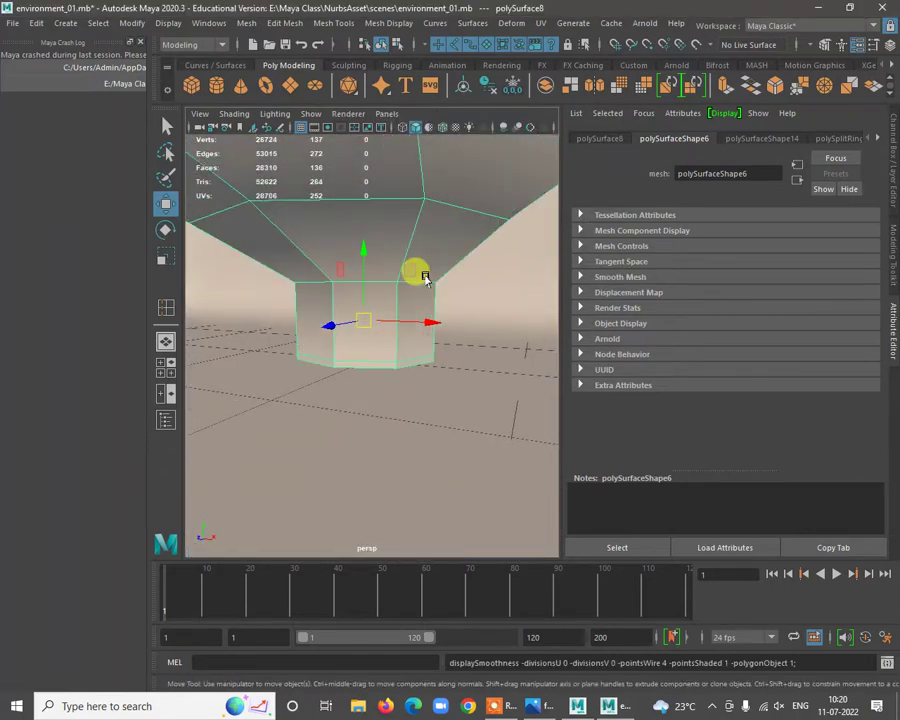
shift+right_click(433, 270)
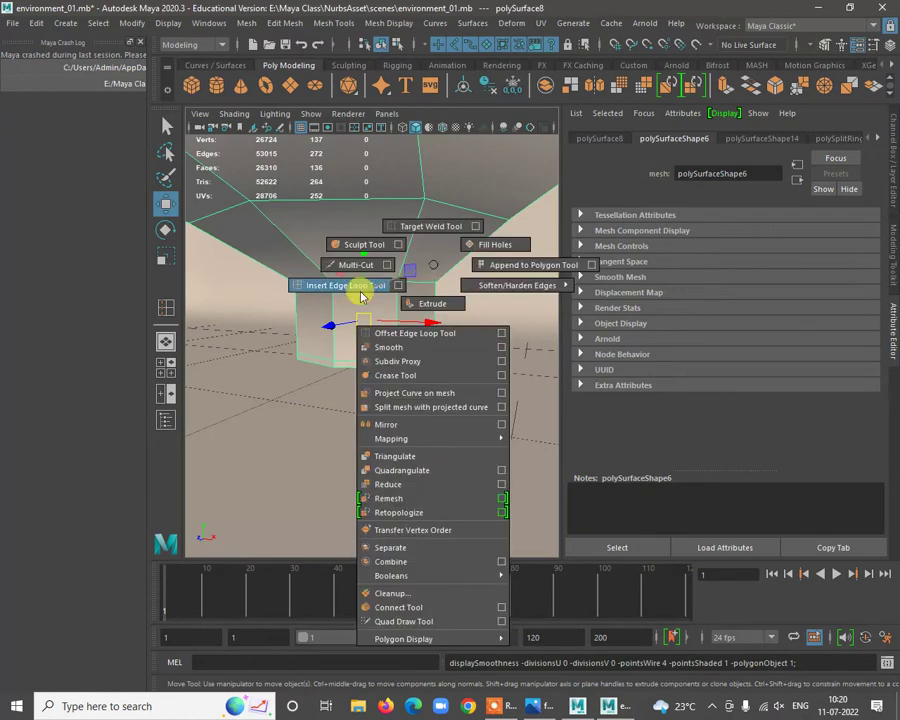
click(362, 295)
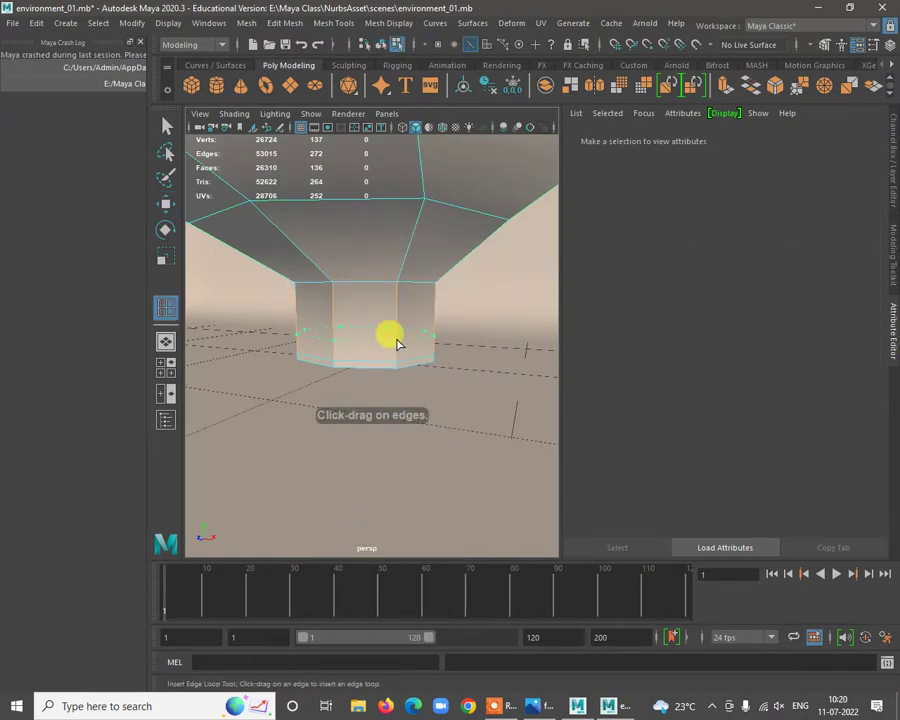
drag(397, 343, 397, 345)
alt+right_drag(397, 301, 384, 319)
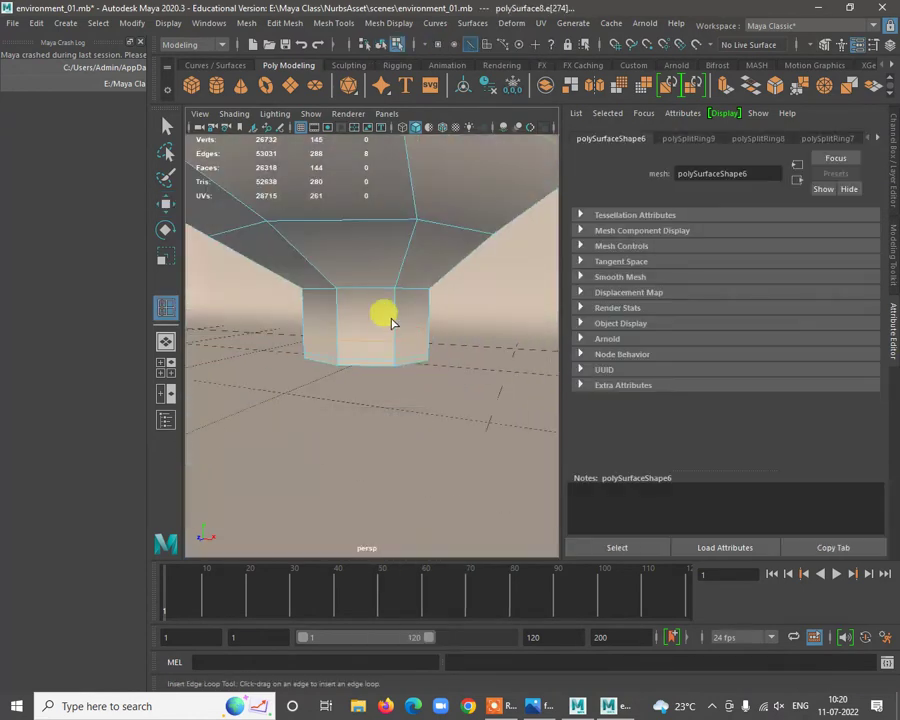
Select the two lowest rings of faces around the toilet bowl's foot.
key(w)
scroll(352, 327, up, 4)
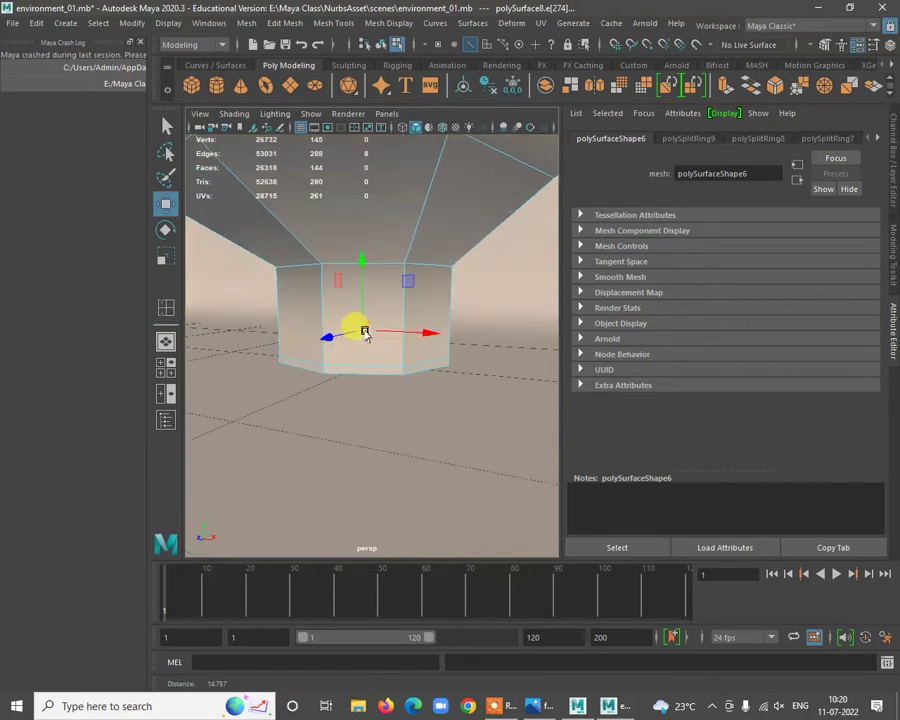
right_click(372, 350)
right_drag(374, 350, 373, 357)
click(387, 355)
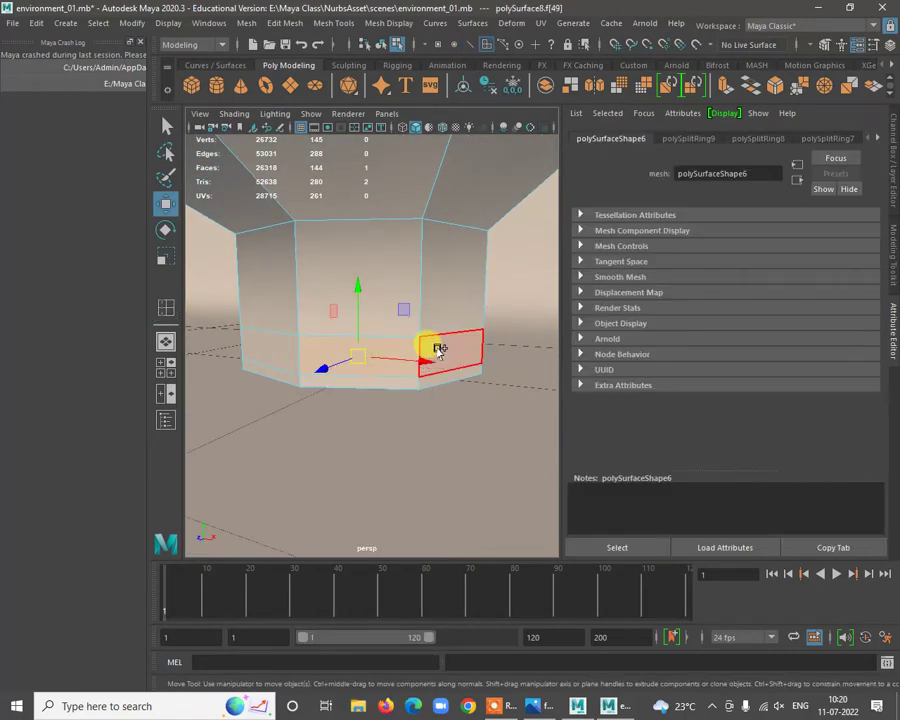
shift+click(438, 350)
shift+click(401, 382)
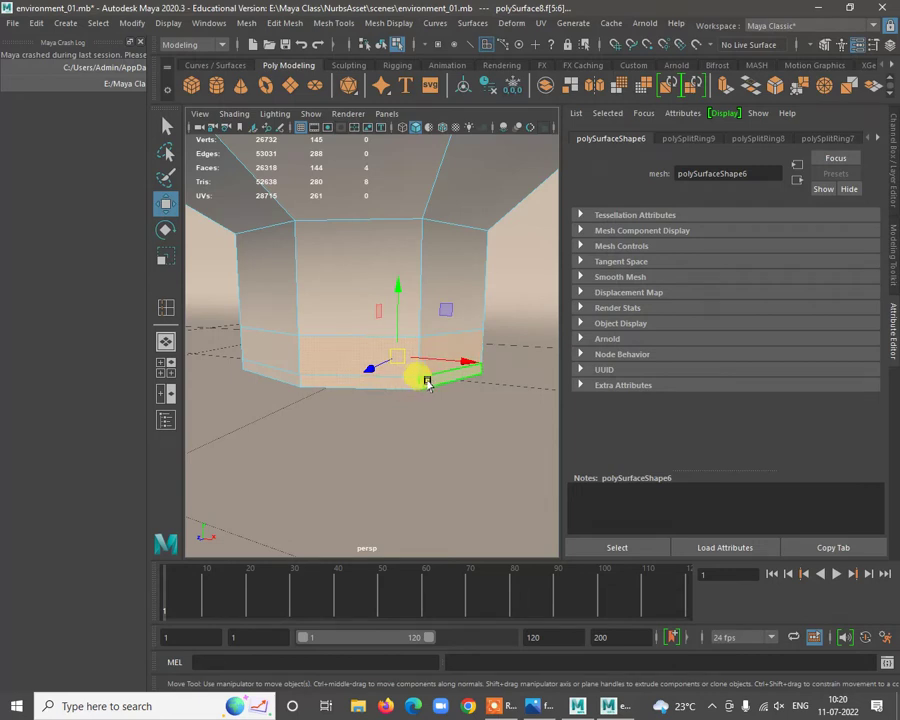
click(286, 360)
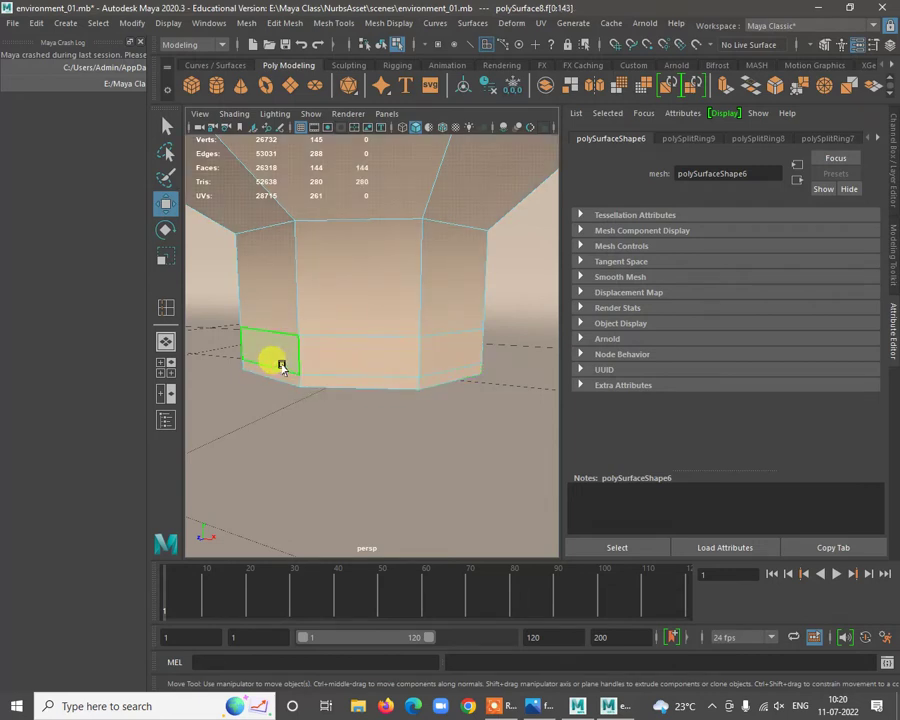
shift+double_click(344, 356)
shift+click(427, 381)
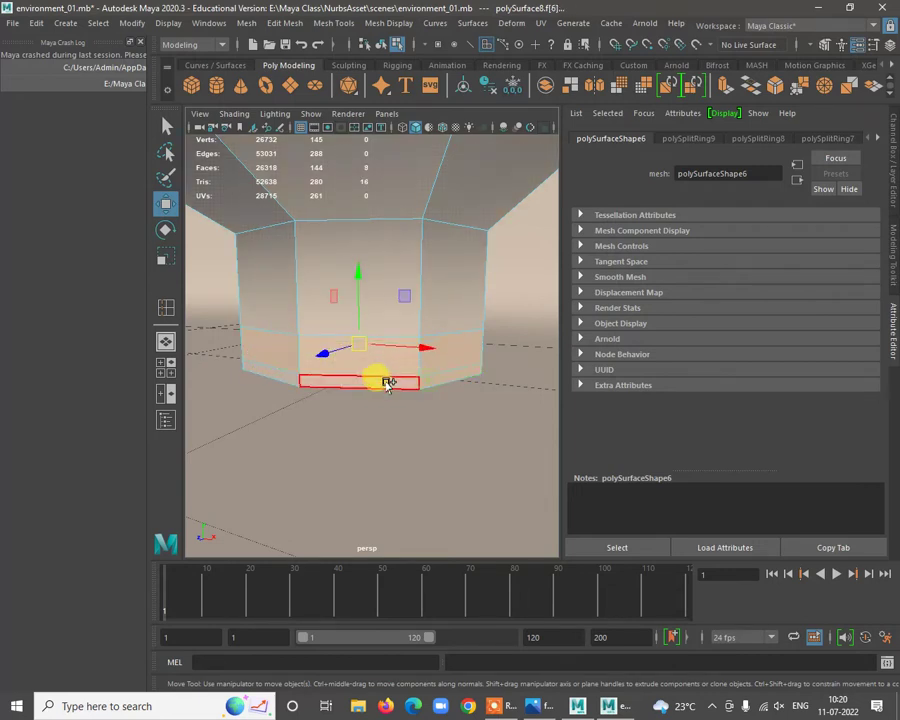
Extrude the two face rings outward with a local Z translation of 0.123 to form a flared base collar.
mouse_move(435, 401)
alt+mouse_down()
mouse_move(378, 326)
mouse_move(374, 358)
mouse_move(427, 381)
alt+mouse_up()
shift+right_drag(456, 347, 447, 386)
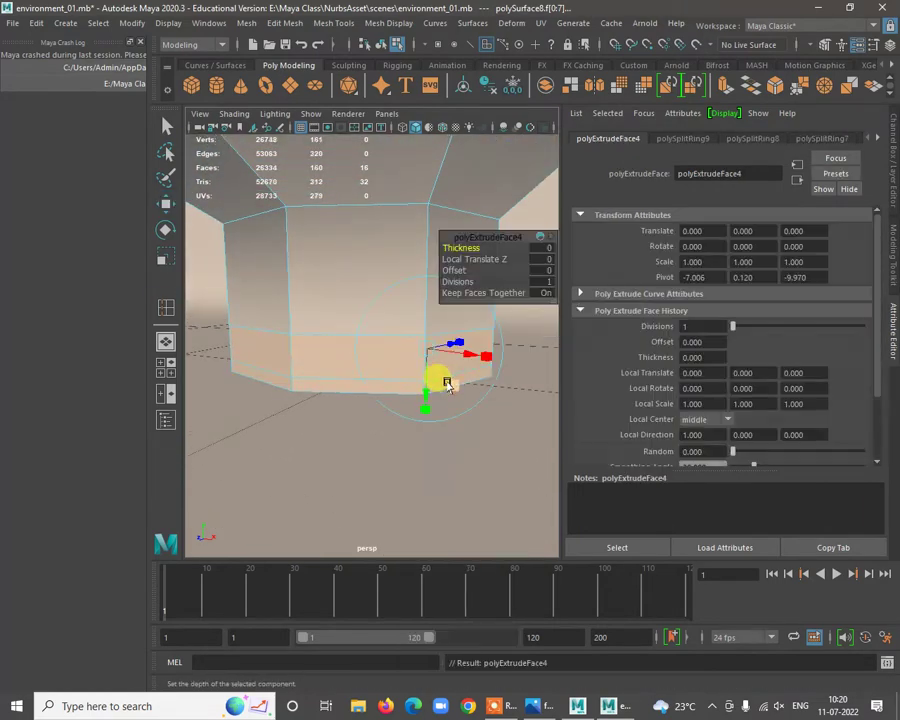
alt+drag(451, 375, 390, 345)
scroll(364, 417, down, 6)
scroll(396, 393, up, 5)
drag(389, 399, 392, 397)
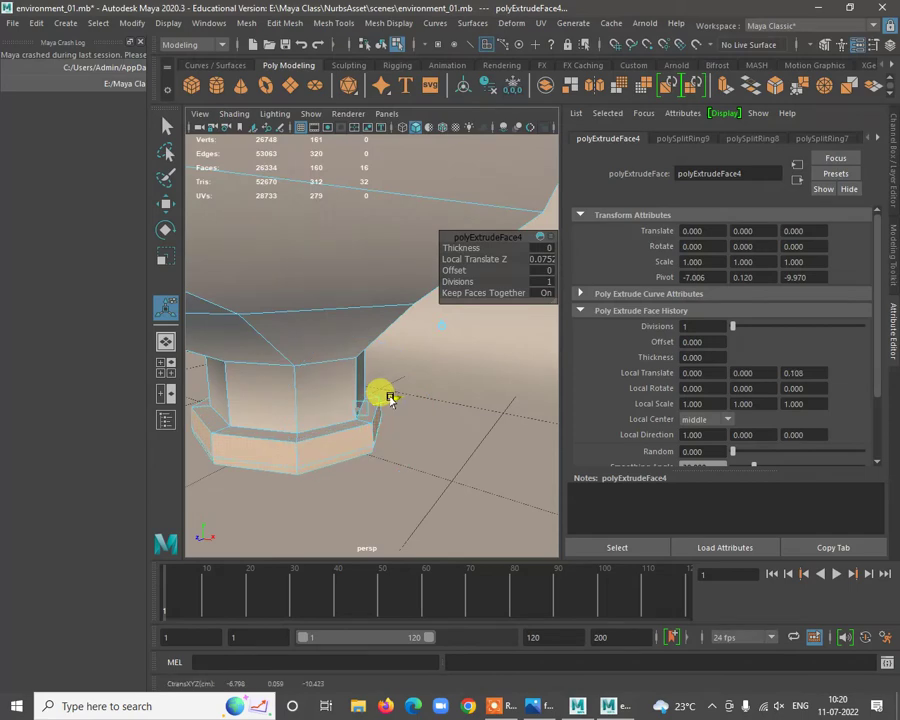
scroll(382, 394, down, 5)
alt+middle_drag(376, 392, 380, 384)
drag(391, 358, 396, 357)
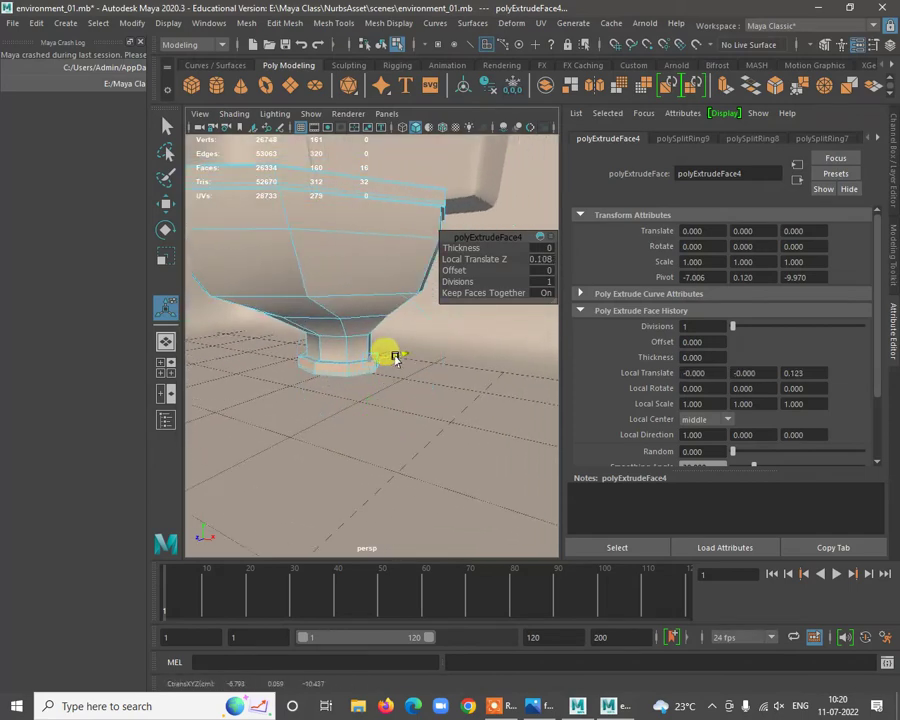
key(w)
scroll(334, 386, up, 9)
scroll(375, 414, down, 4)
key(q)
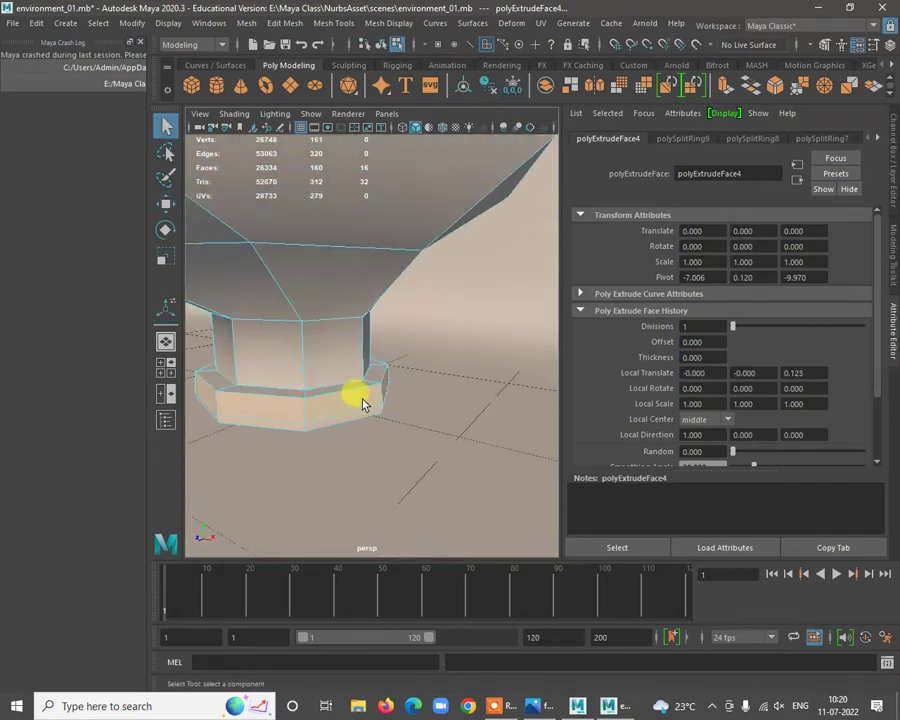
Insert three supporting edge loops around the base collar and its junction with the foot's neck.
right_drag(366, 388, 291, 356)
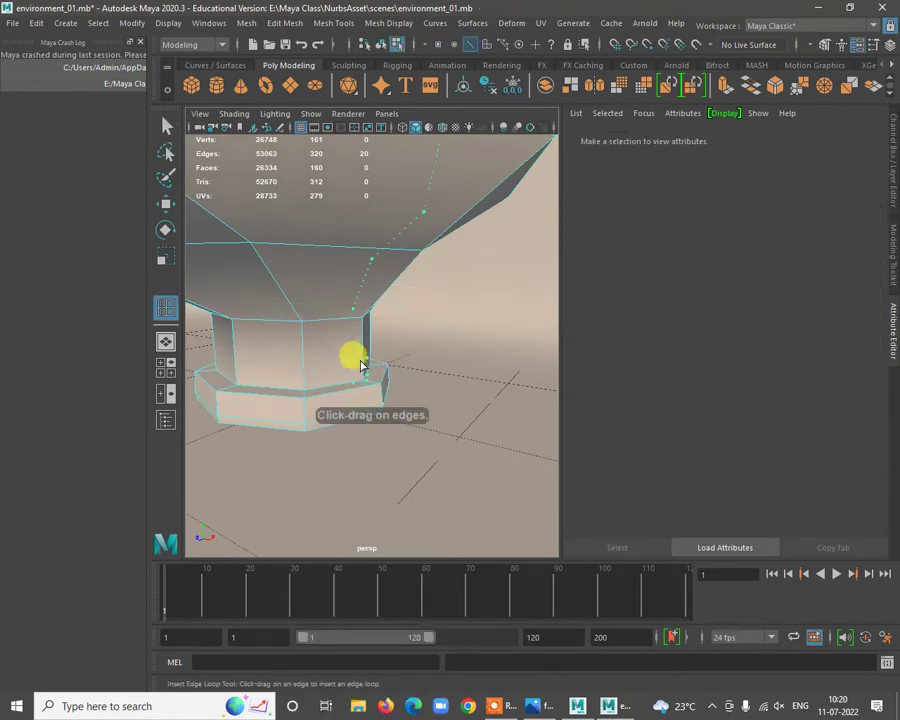
click(360, 364)
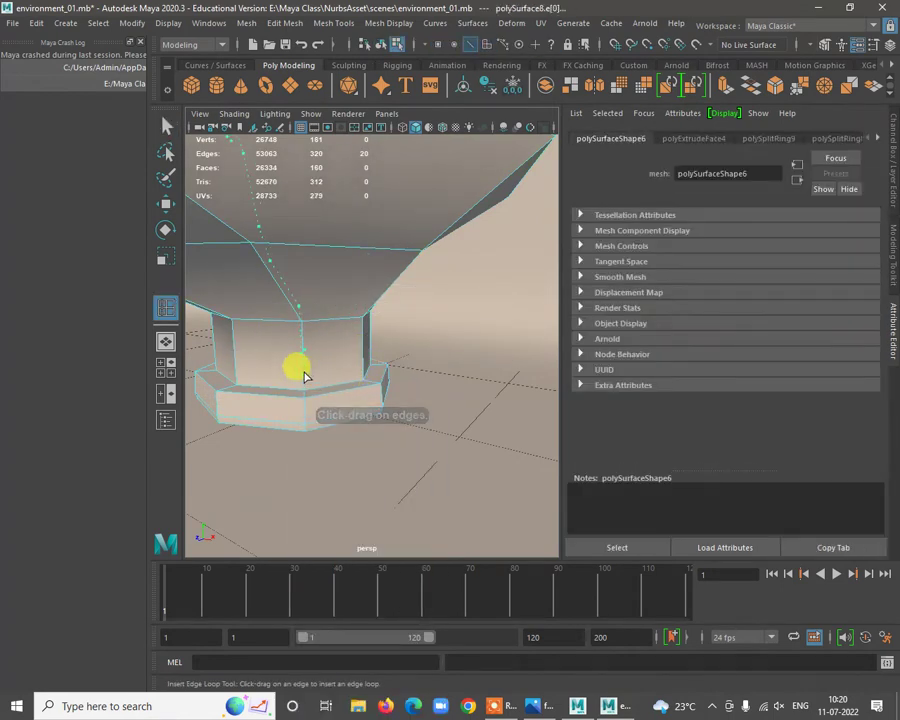
key(ctrl+z)
alt+right_drag(298, 369, 311, 386)
alt+drag(311, 386, 373, 362)
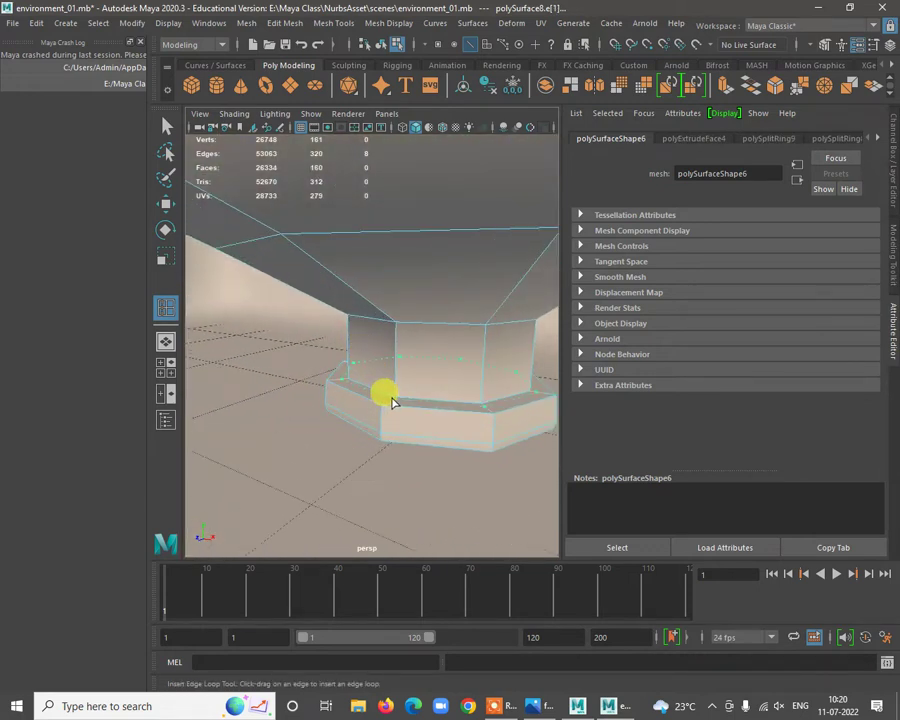
click(394, 392)
click(396, 430)
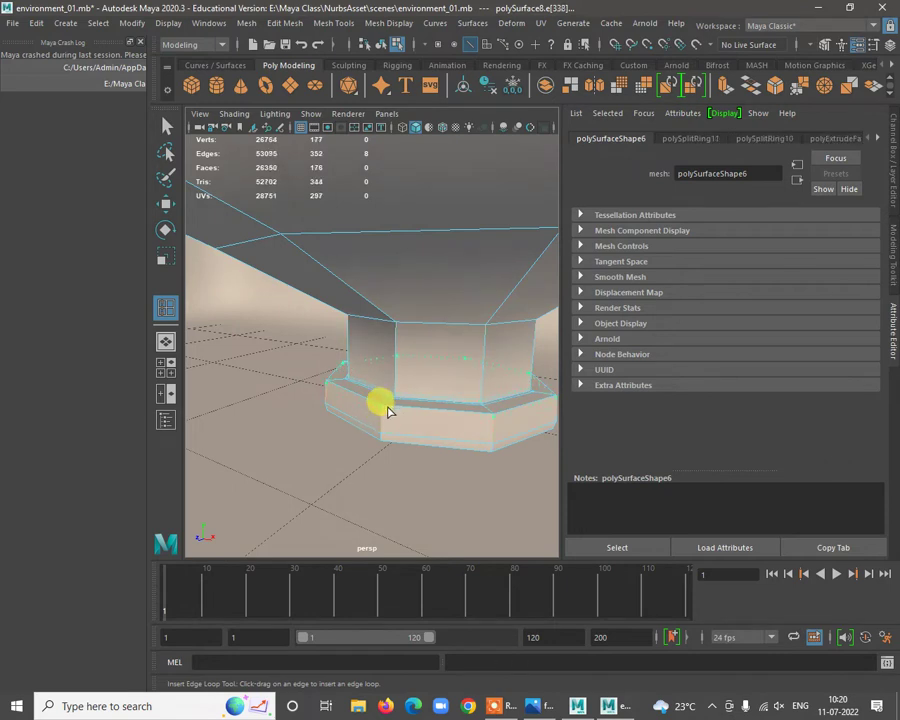
click(434, 346)
Return the toilet bowl to object mode, turn on its smooth preview and deselect it.
right_drag(436, 344, 461, 298)
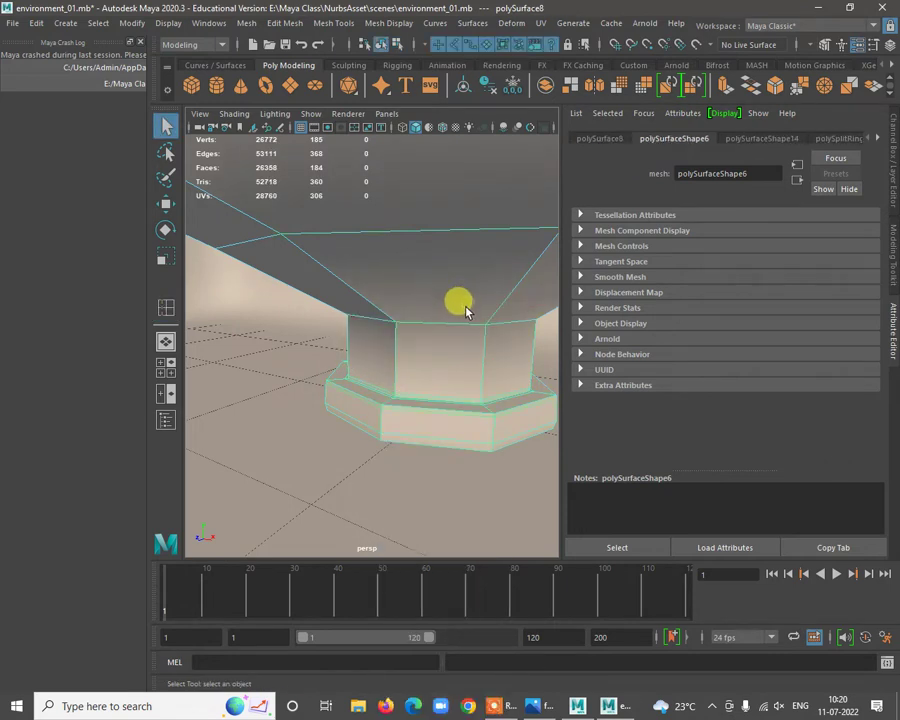
key(3)
alt+right_drag(417, 440, 302, 362)
alt+right_drag(346, 402, 388, 390)
alt+middle_drag(398, 392, 370, 378)
alt+right_drag(368, 377, 274, 332)
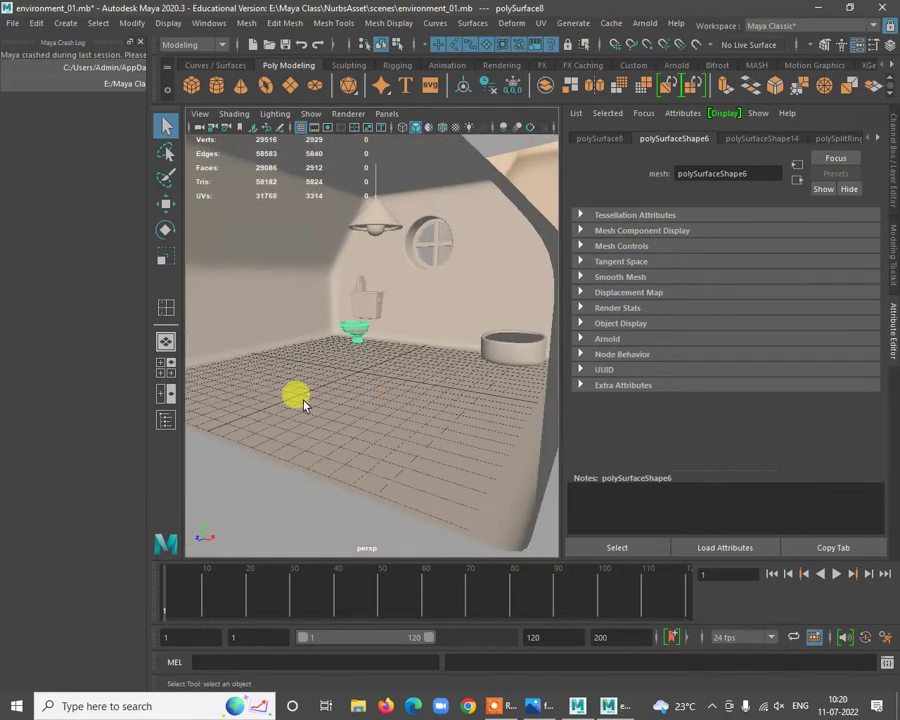
scroll(295, 400, down, 5)
click(321, 432)
scroll(352, 368, up, 6)
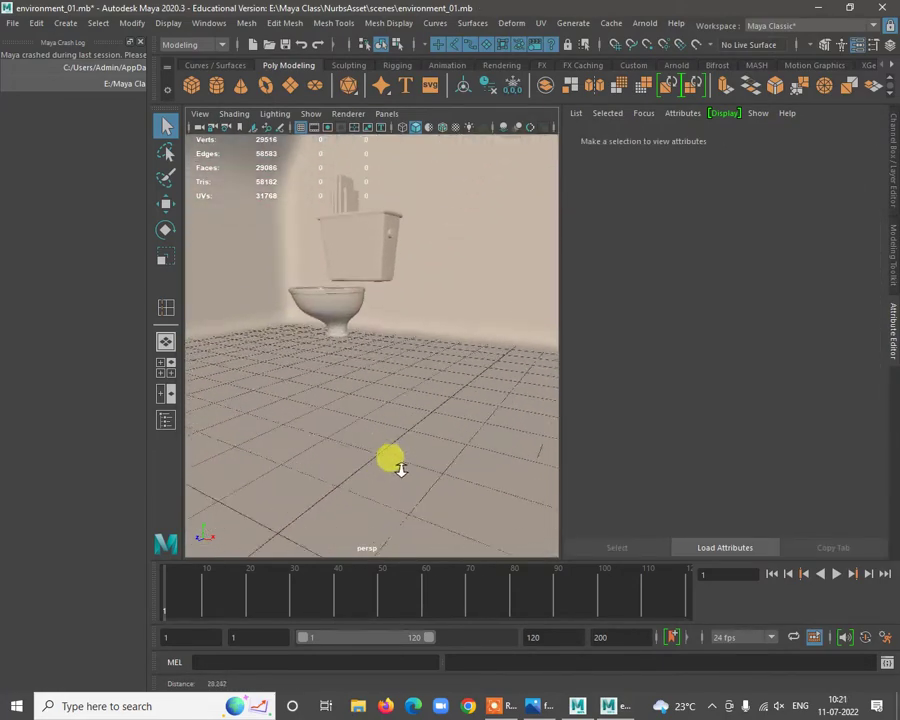
Examine the modelled bathroom and the reference image behind it to compare the fixtures.
alt+right_drag(401, 469, 333, 398)
alt+drag(333, 398, 402, 394)
alt+middle_drag(402, 394, 336, 358)
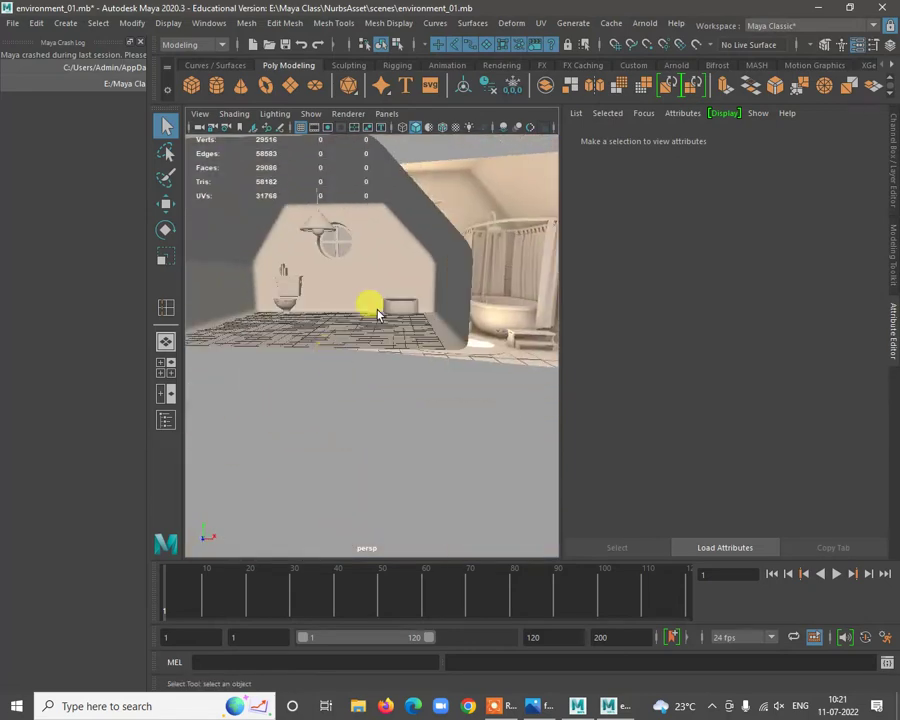
alt+drag(378, 314, 474, 362)
mouse_move(474, 362)
alt+right_down()
mouse_move(358, 315)
mouse_move(435, 360)
mouse_move(461, 350)
alt+right_up()
alt+middle_drag(460, 342, 374, 345)
alt+right_drag(402, 265, 398, 379)
alt+drag(398, 379, 362, 437)
alt+right_drag(362, 437, 380, 274)
alt+middle_drag(380, 274, 290, 376)
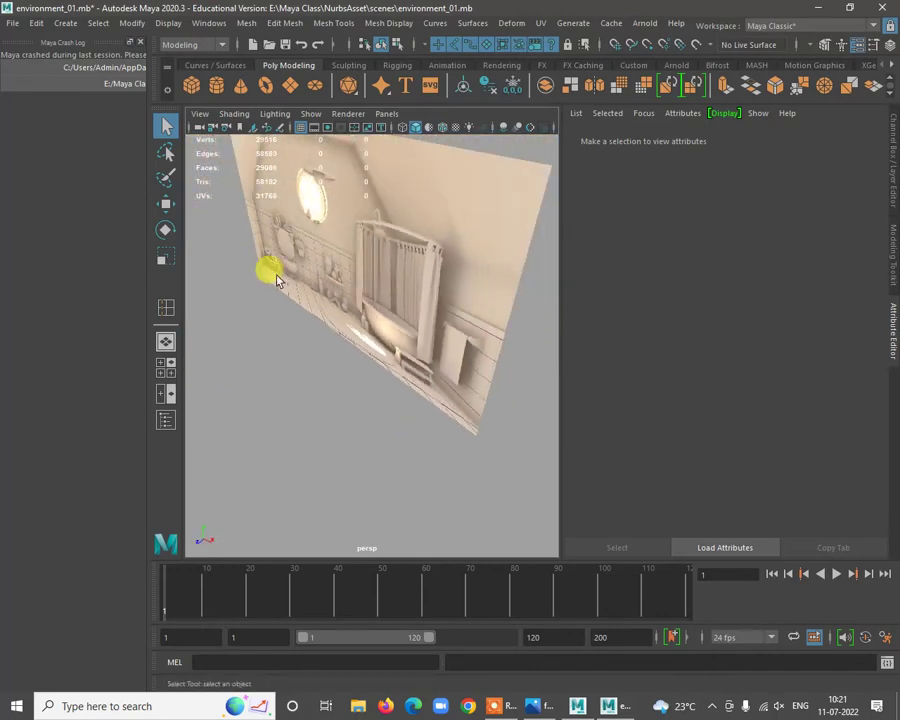
alt+drag(278, 280, 357, 537)
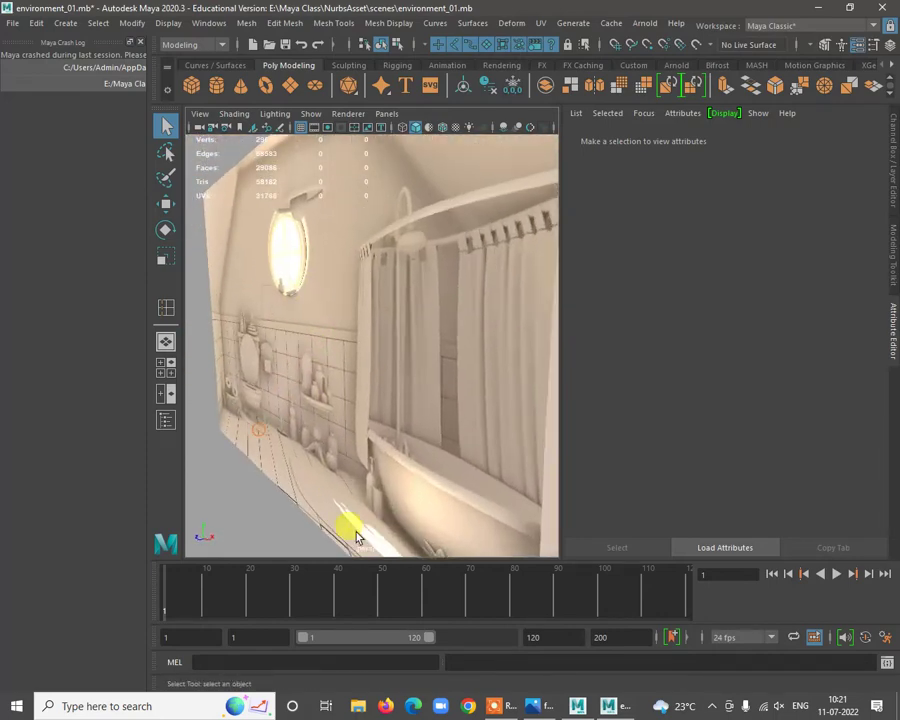
alt+drag(322, 472, 320, 458)
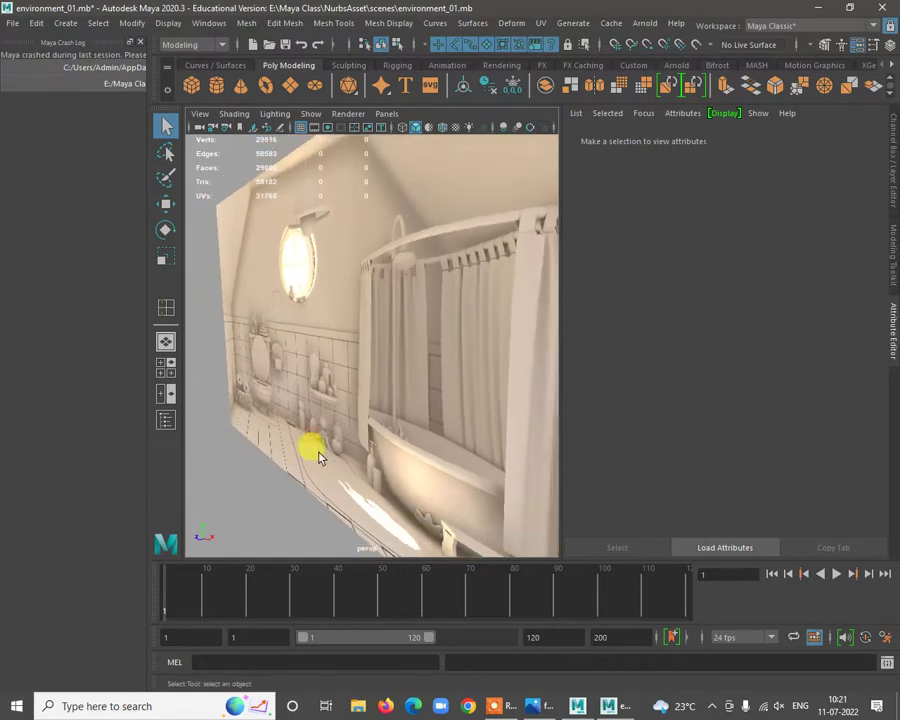
alt+drag(454, 482, 269, 338)
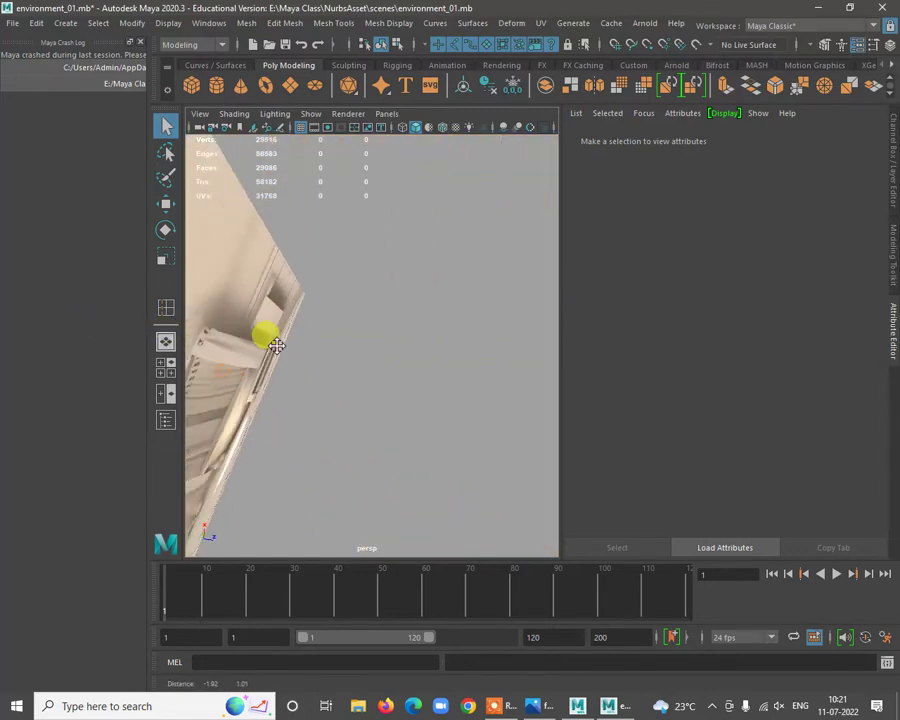
alt+middle_drag(269, 338, 458, 290)
alt+drag(458, 290, 257, 380)
alt+right_drag(268, 350, 352, 382)
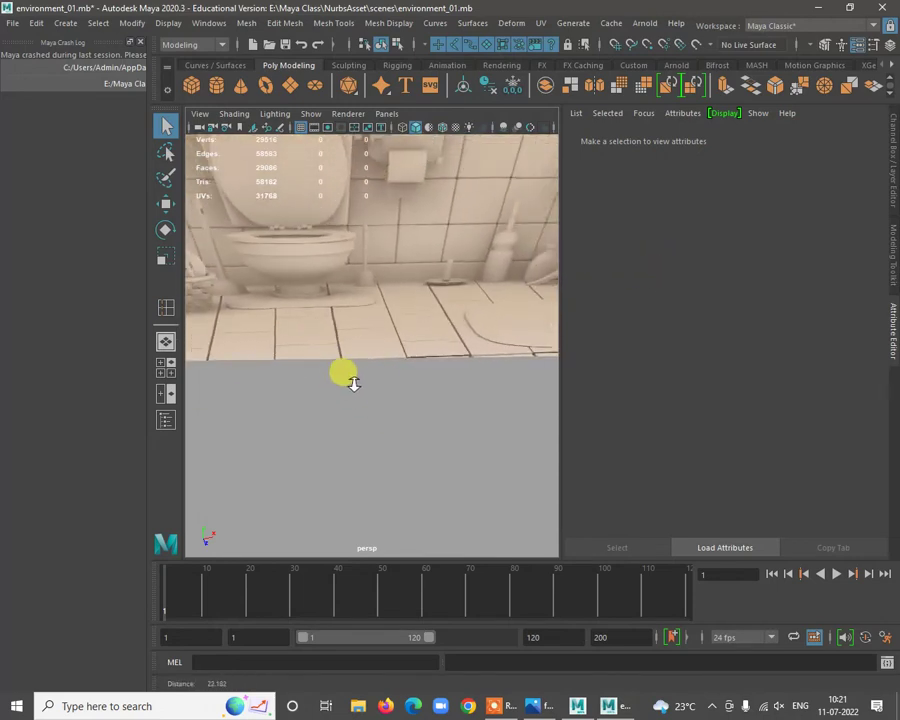
Examine the toilet base, floor tiles and toilet-roll basket in the reference image up close.
alt+middle_drag(385, 379, 577, 397)
alt+right_drag(326, 348, 456, 510)
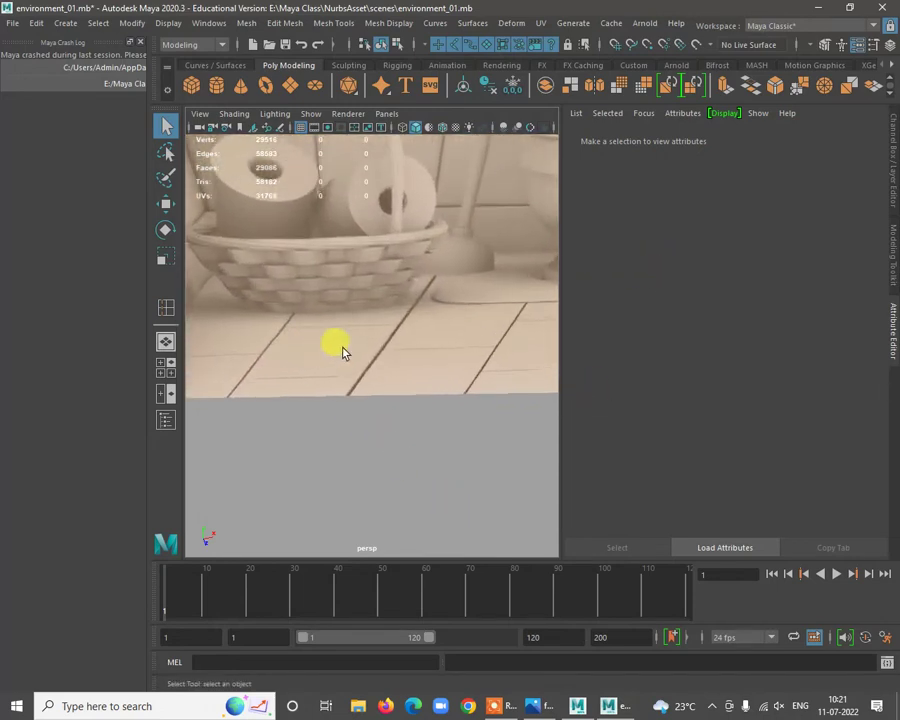
alt+drag(365, 400, 378, 369)
alt+right_drag(376, 370, 400, 312)
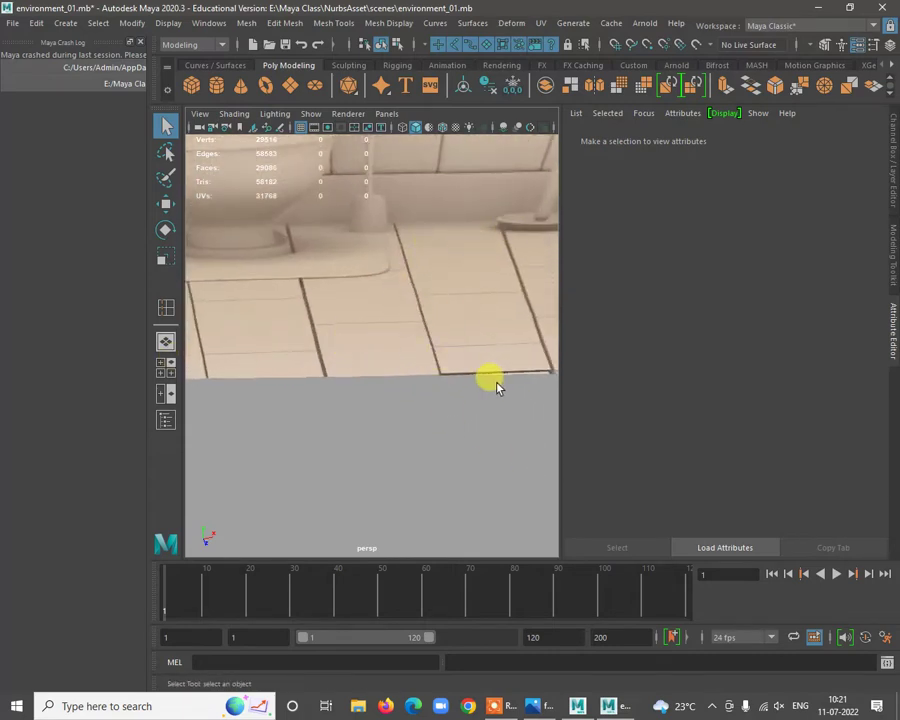
alt+right_drag(497, 387, 291, 314)
alt+right_drag(400, 368, 305, 360)
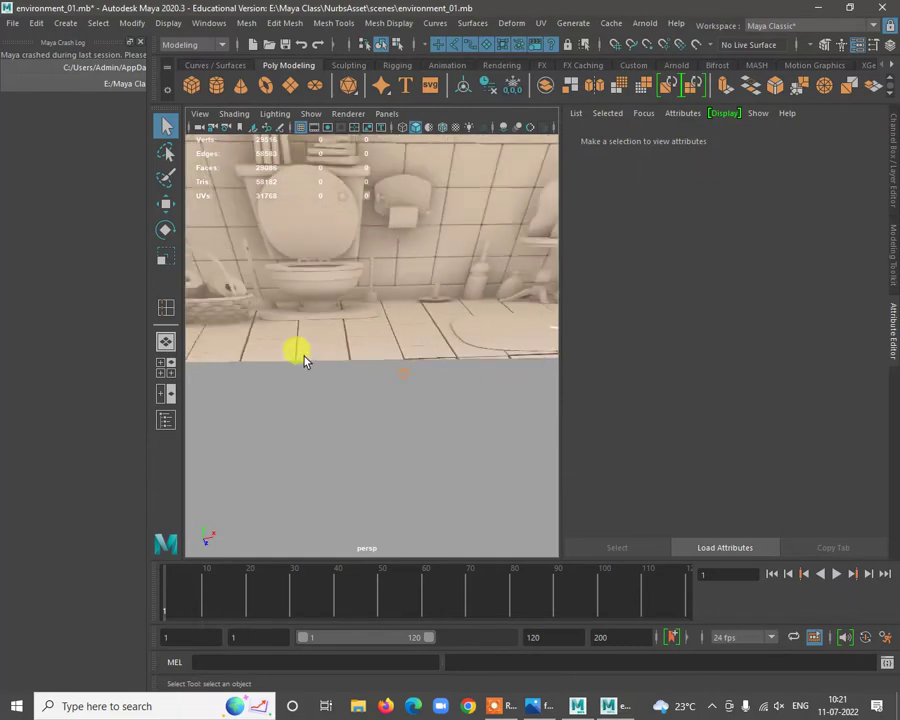
alt+middle_drag(305, 360, 470, 340)
alt+right_drag(402, 270, 508, 398)
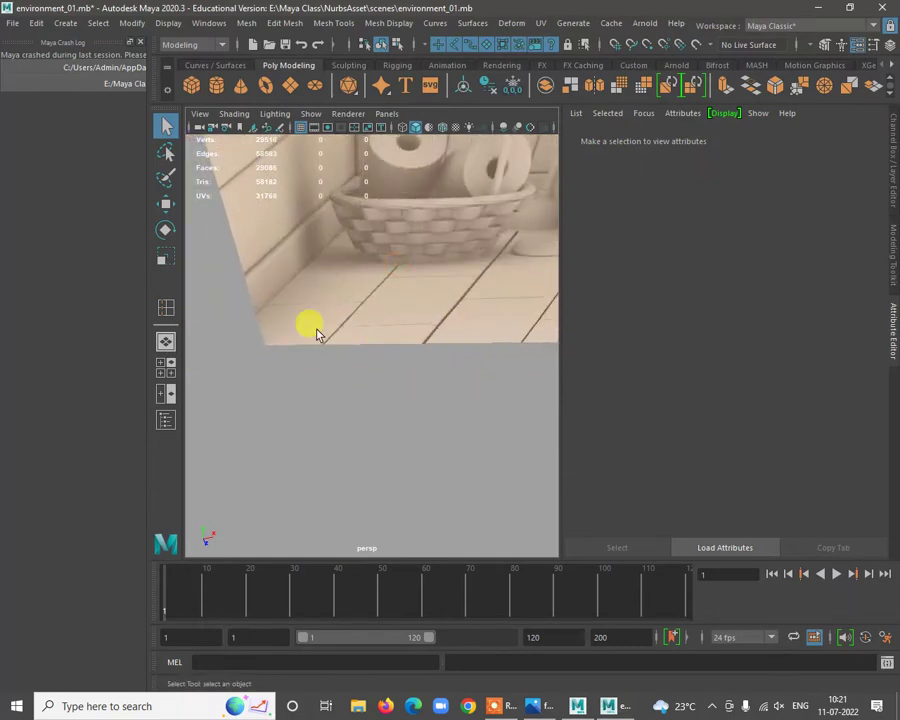
alt+right_drag(395, 262, 262, 275)
alt+right_drag(336, 268, 528, 384)
alt+middle_drag(395, 338, 360, 350)
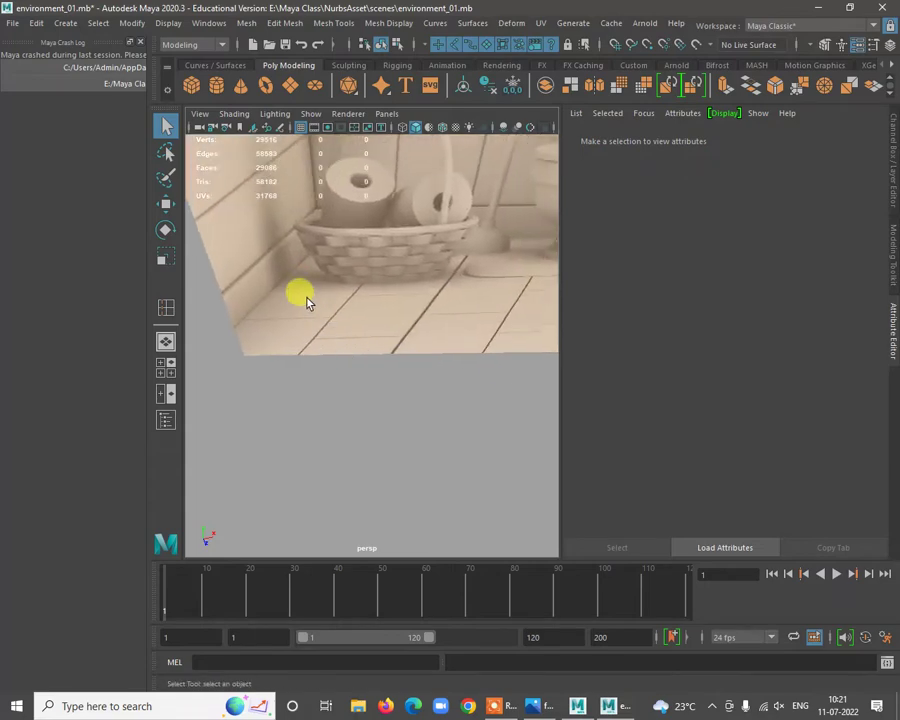
alt+right_drag(458, 404, 402, 382)
alt+middle_drag(402, 382, 362, 374)
Select the bathroom reference image plane, check it in the four-view layout and return to the perspective view.
click(282, 332)
key(space)
key(space)
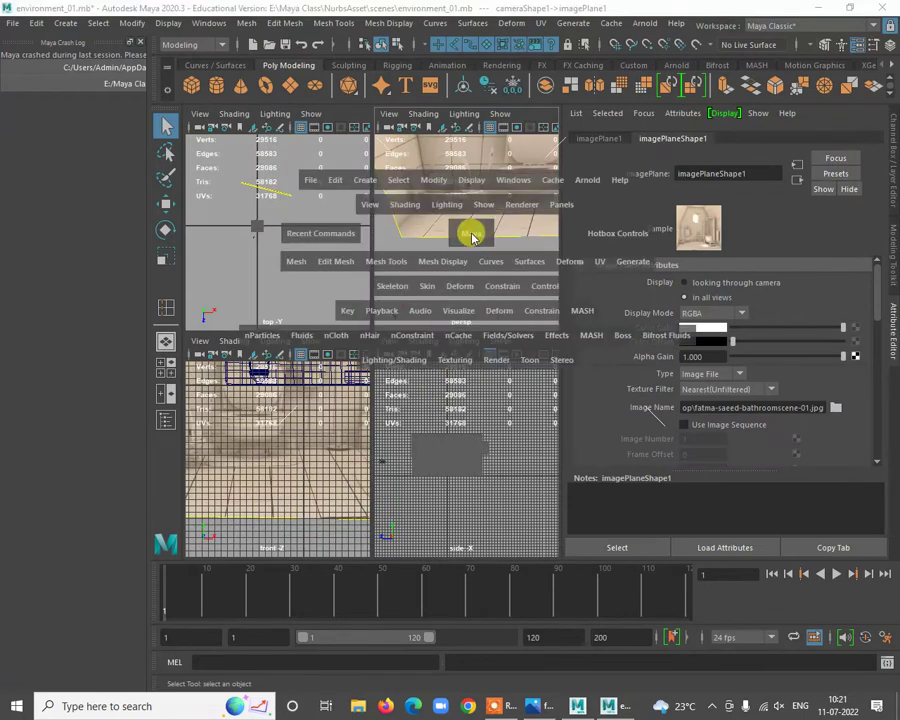
key(space)
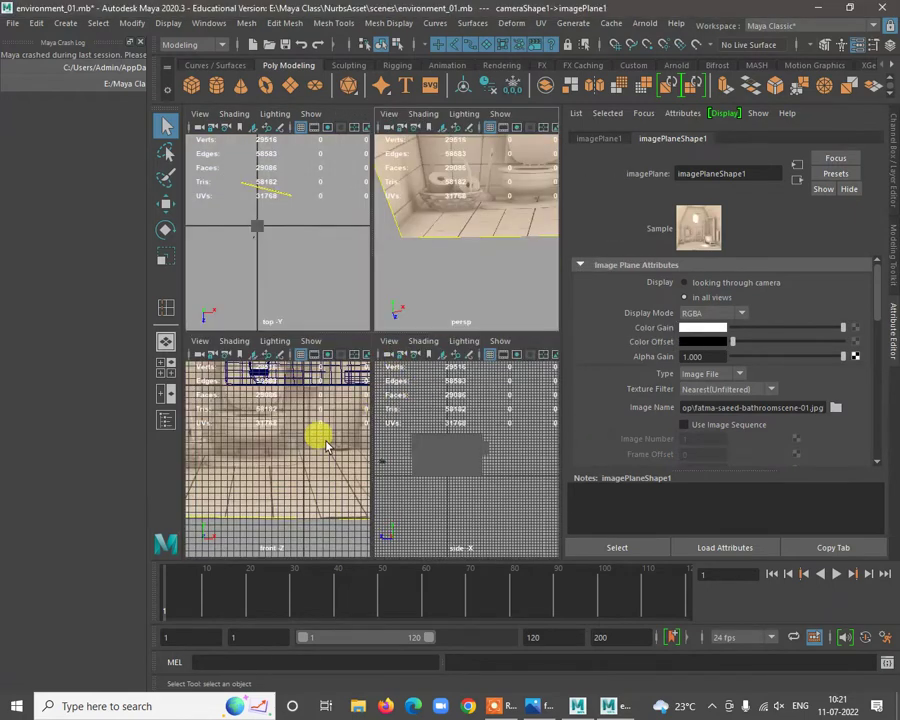
key(space)
alt+right_drag(545, 328, 303, 272)
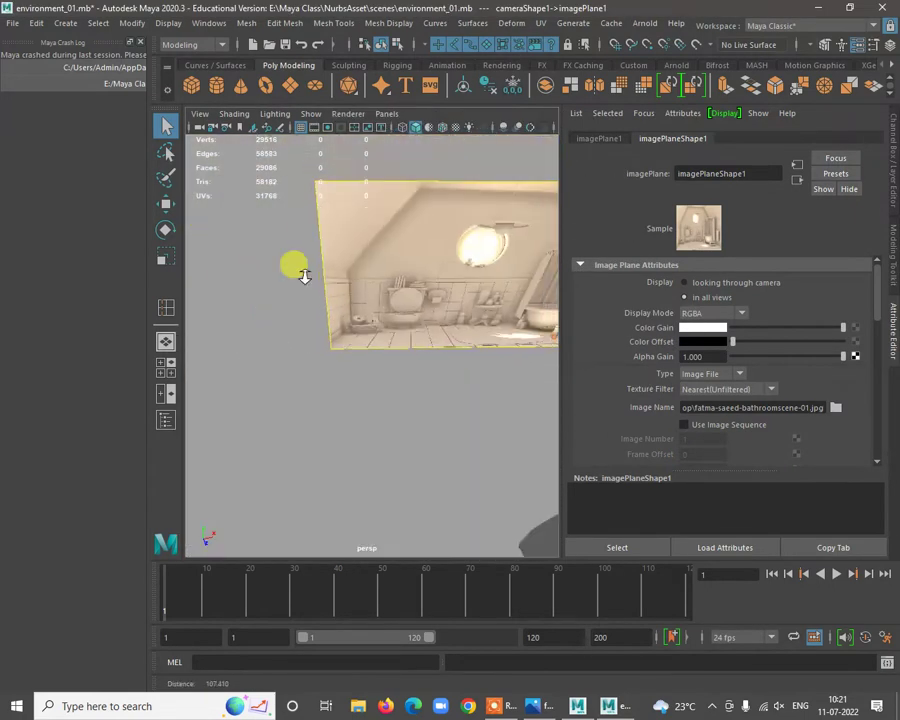
alt+drag(303, 272, 424, 368)
alt+right_drag(428, 368, 174, 281)
alt+right_drag(329, 346, 424, 426)
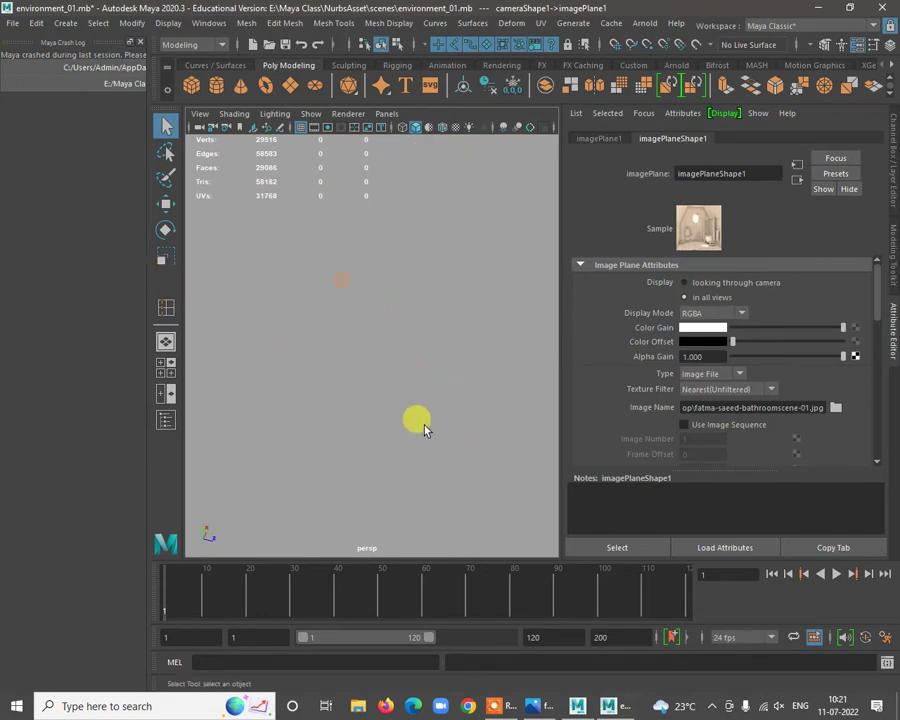
Select the room shell and turn off its smooth preview.
alt+drag(424, 426, 235, 380)
alt+middle_drag(364, 311, 434, 482)
alt+right_drag(434, 482, 540, 492)
alt+middle_drag(300, 326, 225, 270)
alt+right_drag(339, 313, 420, 390)
alt+right_drag(350, 365, 526, 430)
alt+drag(527, 430, 428, 408)
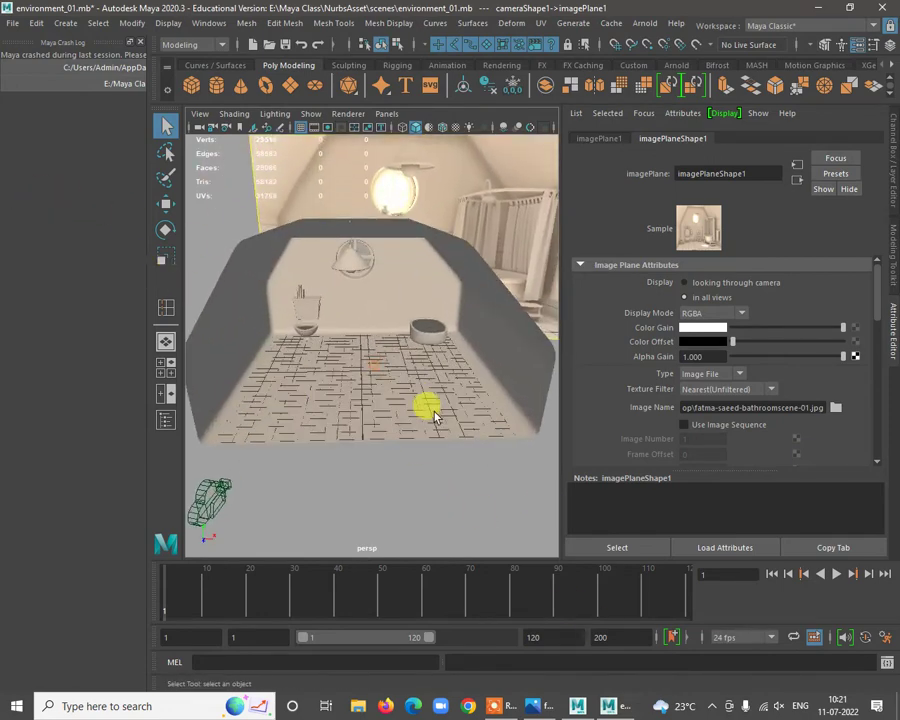
click(338, 448)
key(1)
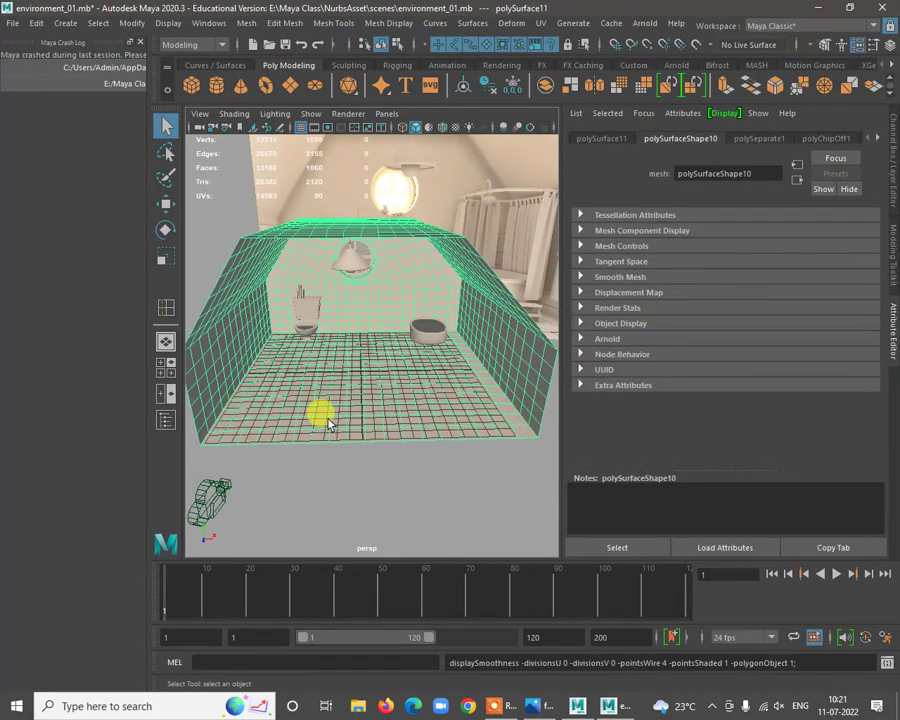
Select a floor face of the room shell beside the toilet in face mode.
alt+right_drag(290, 338, 350, 392)
alt+middle_drag(268, 420, 452, 375)
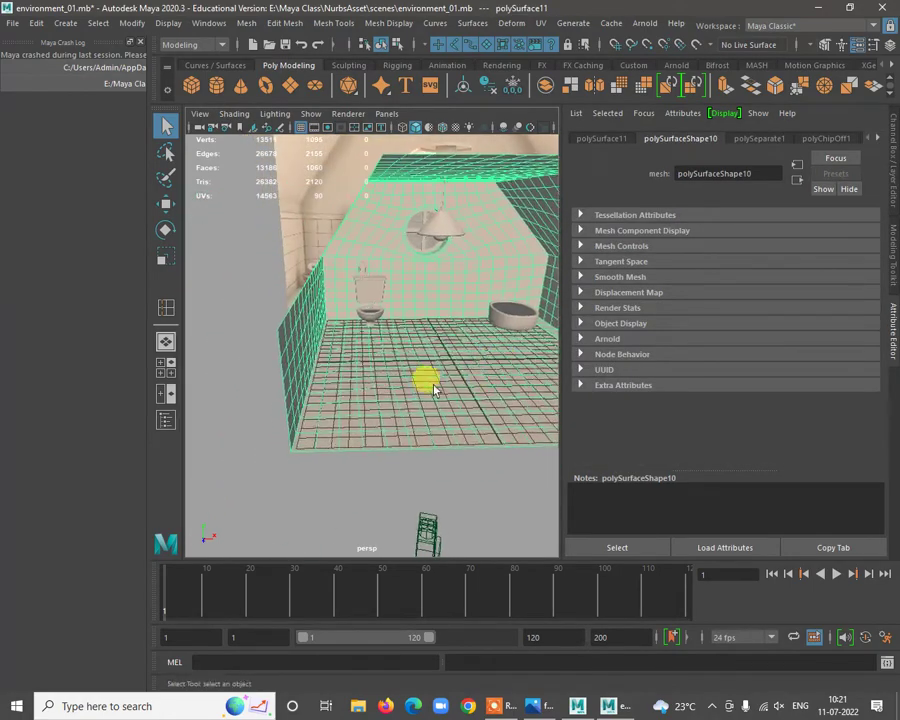
alt+right_drag(380, 368, 446, 424)
alt+middle_drag(297, 390, 322, 307)
right_drag(335, 303, 336, 340)
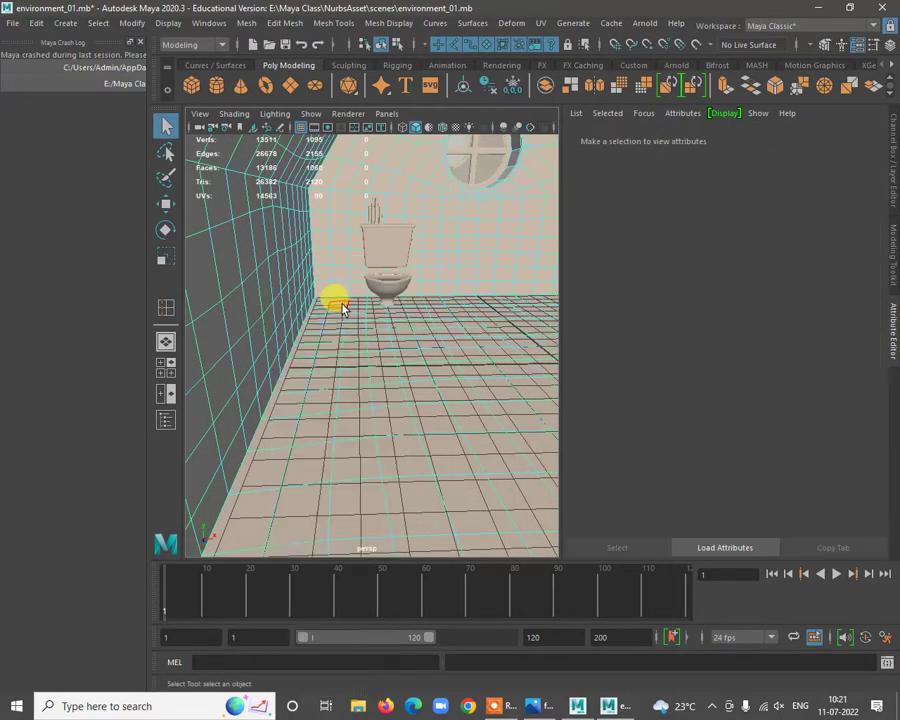
click(317, 309)
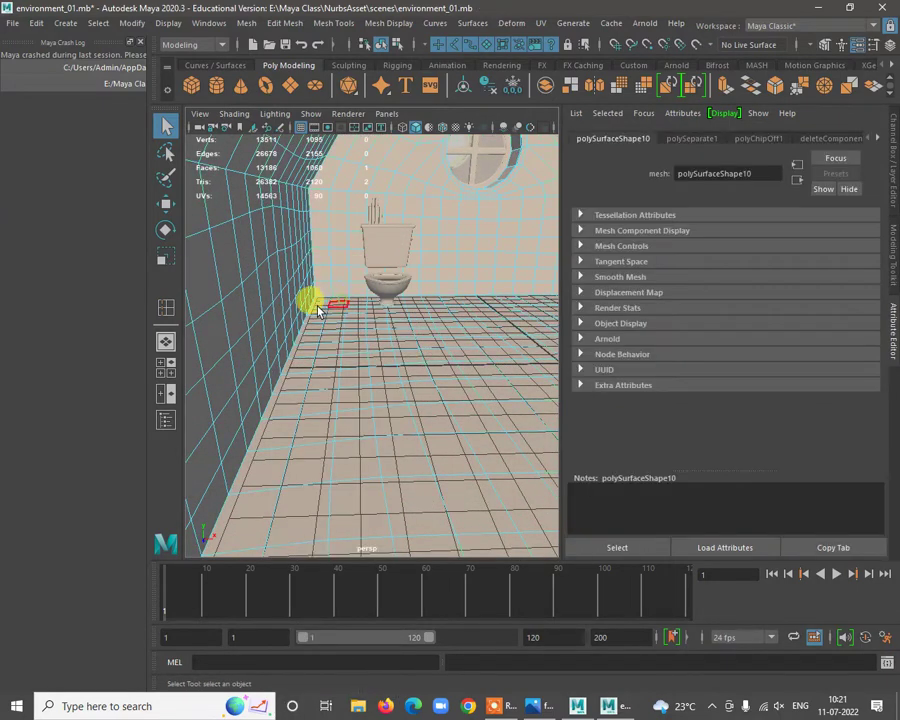
Flatten the horizontal edge loops around the room's lower walls one after another by scaling each vertically.
alt+right_drag(400, 388, 366, 364)
alt+drag(372, 372, 398, 396)
alt+right_drag(398, 396, 372, 381)
alt+drag(371, 381, 432, 318)
alt+right_drag(432, 318, 424, 291)
key(w)
key(r)
alt+drag(307, 295, 228, 238)
drag(282, 208, 278, 230)
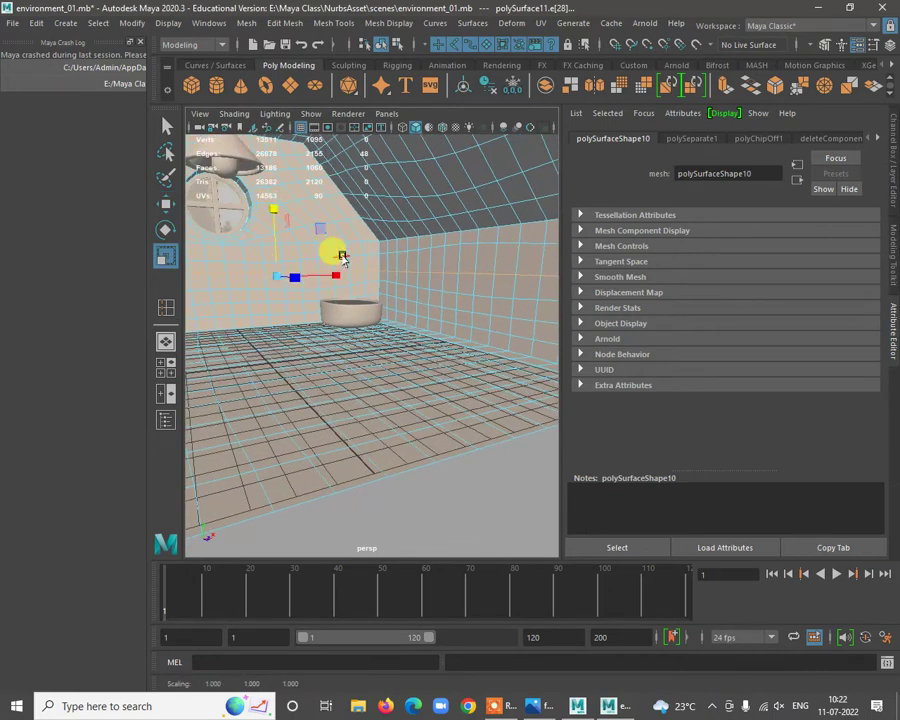
double_click(342, 256)
drag(275, 181, 278, 221)
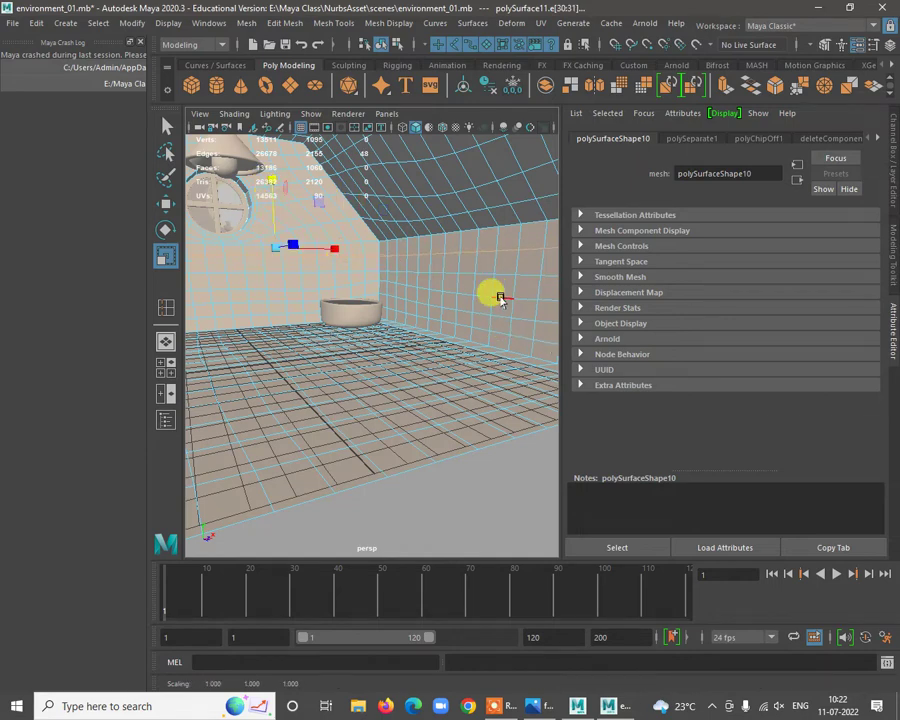
drag(275, 244, 274, 302)
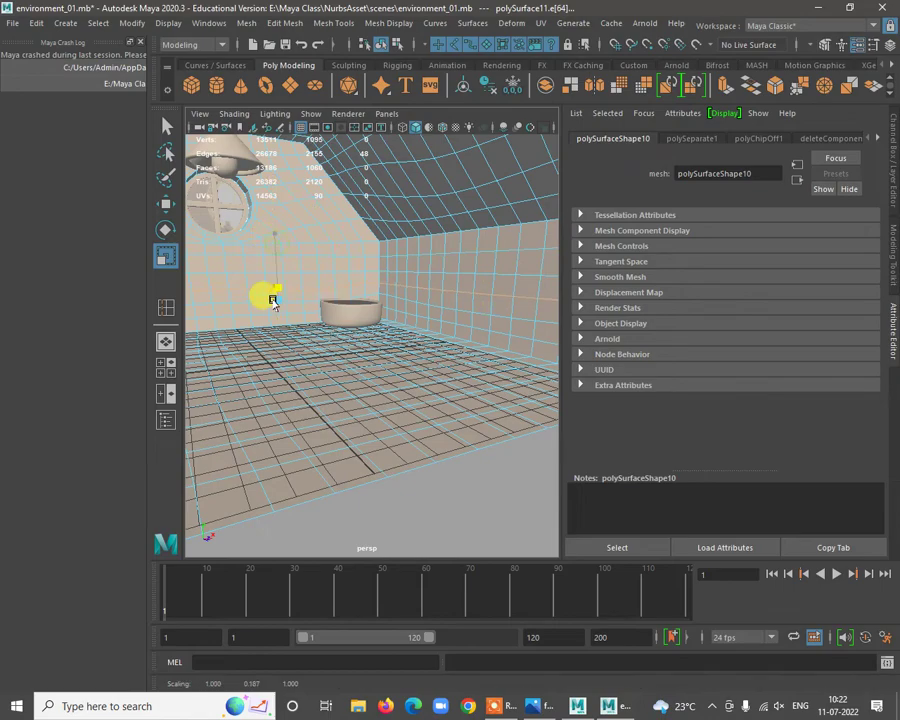
Return the room shell to object mode with the Move tool active.
alt+right_drag(365, 313, 330, 327)
alt+middle_drag(330, 327, 543, 331)
alt+drag(541, 330, 533, 210)
key(w)
right_drag(534, 194, 598, 174)
alt+right_drag(496, 238, 462, 250)
alt+middle_drag(462, 250, 335, 229)
alt+drag(335, 228, 390, 258)
alt+right_drag(437, 234, 447, 291)
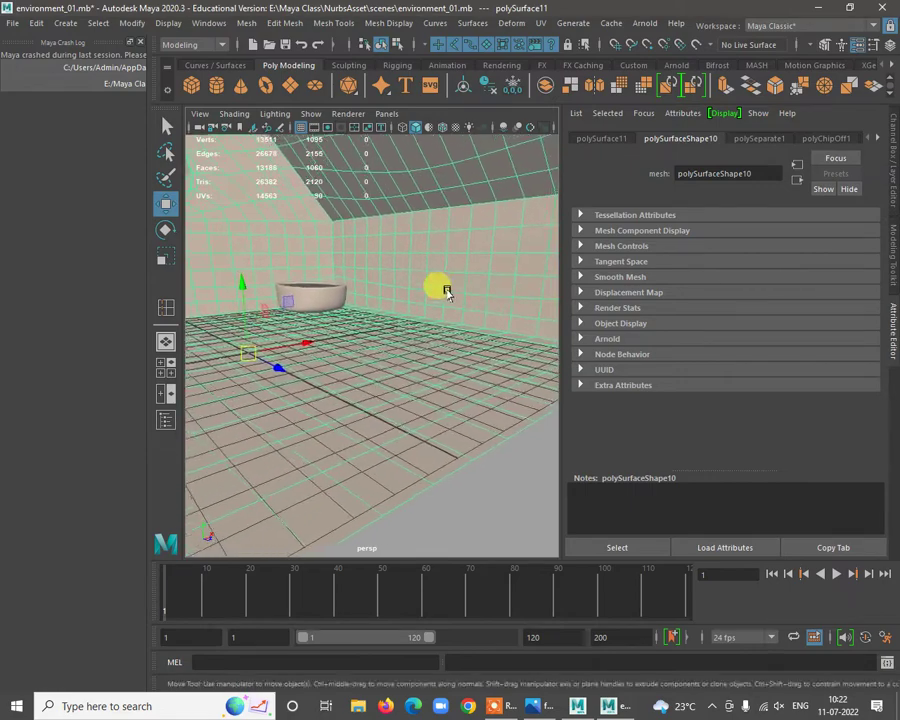
Examine the wall beside the bathtub in the reference image and compare it with the modelled side wall.
alt+right_drag(330, 234, 280, 282)
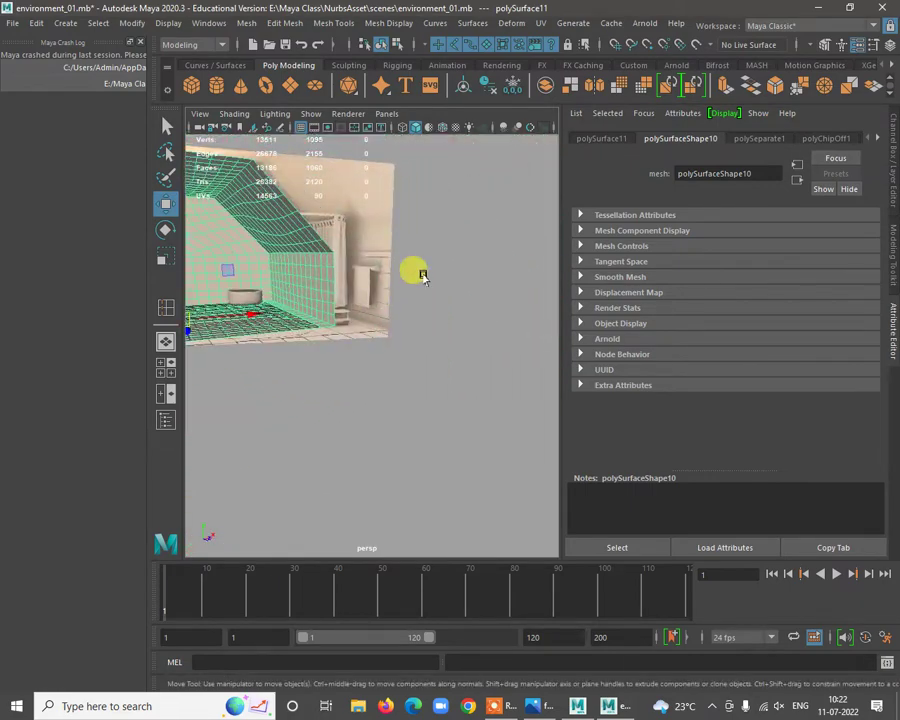
alt+right_drag(347, 245, 516, 404)
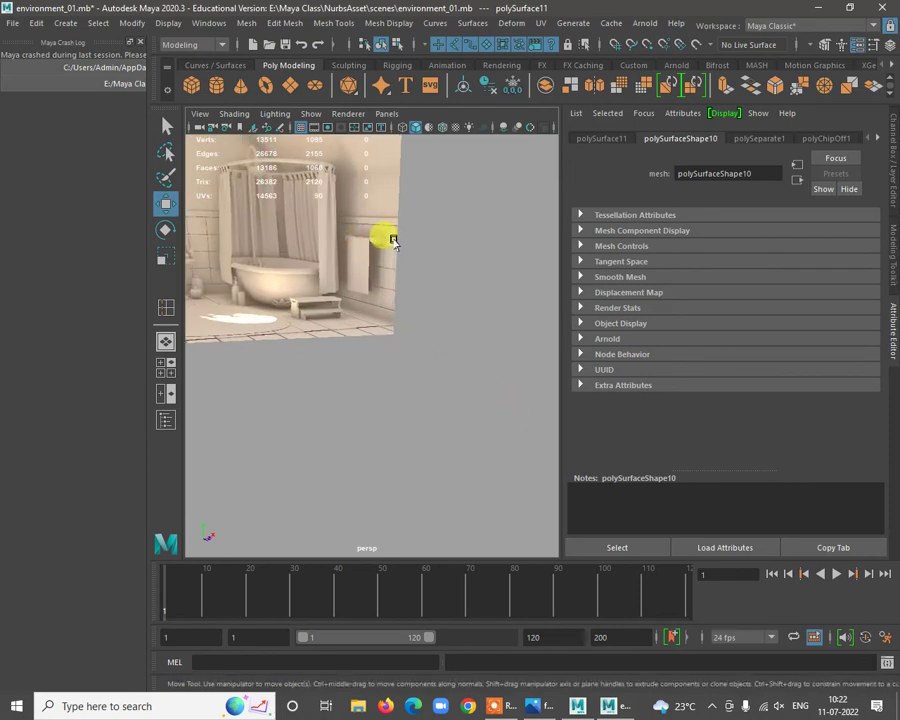
alt+right_drag(378, 285, 336, 277)
alt+drag(336, 277, 377, 278)
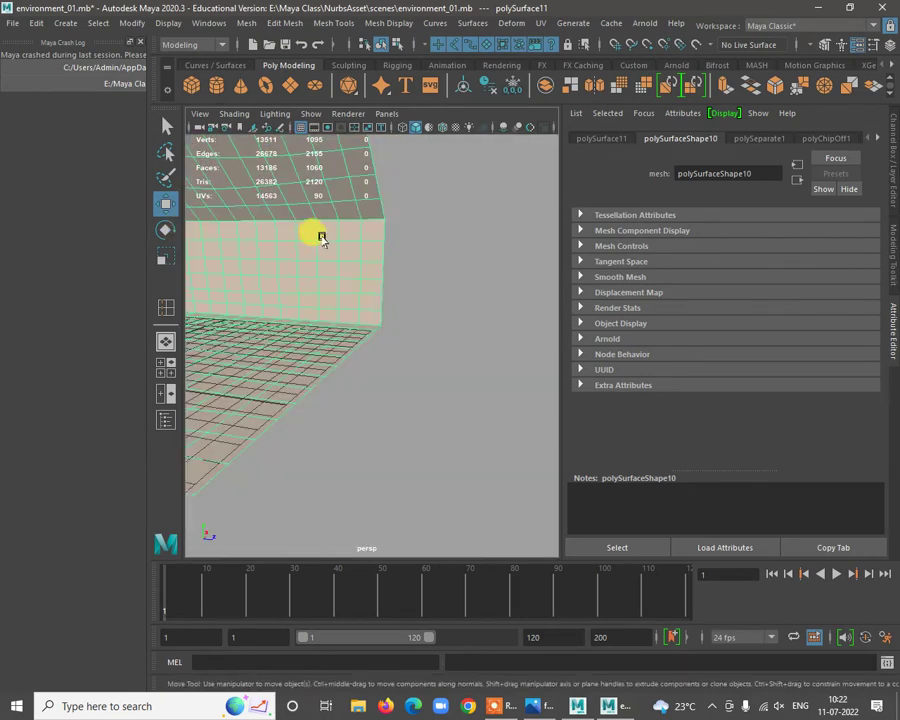
alt+right_drag(322, 238, 463, 285)
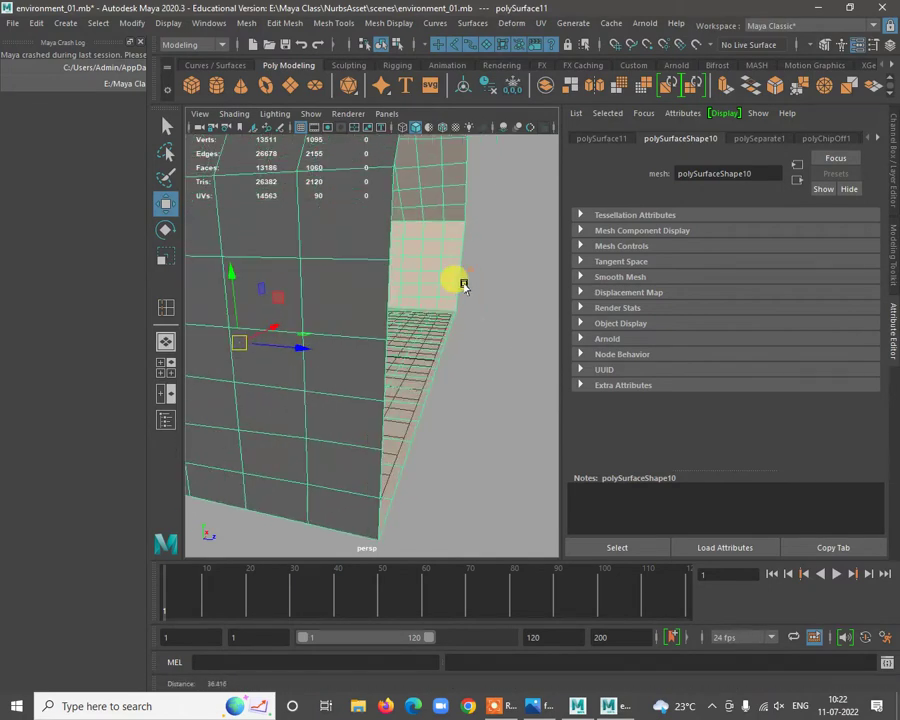
alt+drag(463, 285, 400, 285)
alt+right_drag(427, 233, 447, 265)
alt+middle_drag(447, 265, 438, 276)
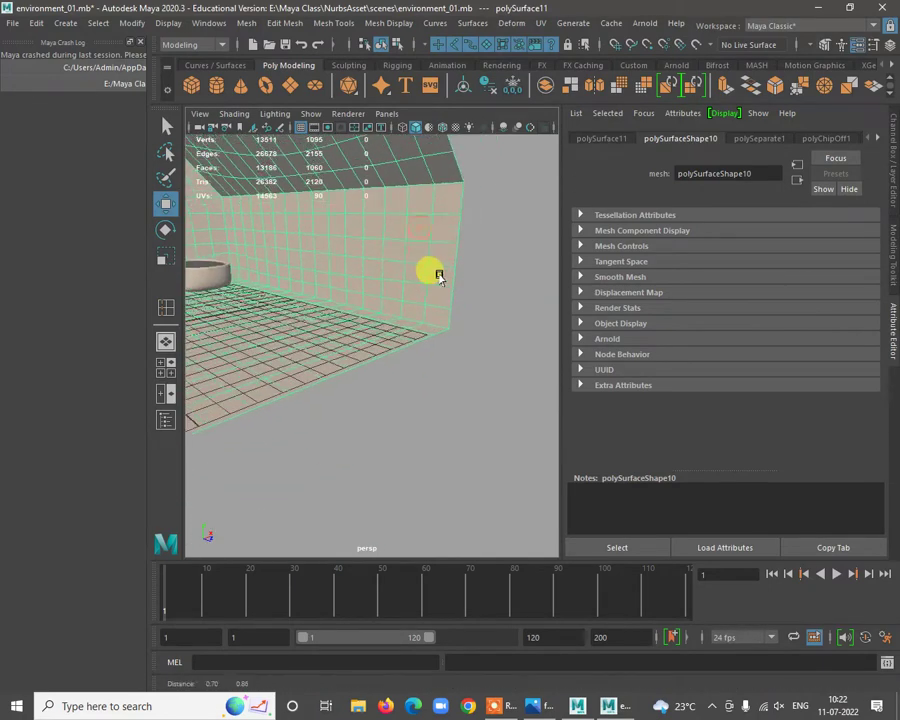
alt+right_drag(438, 276, 410, 244)
click(410, 226)
alt+drag(412, 217, 386, 272)
right_drag(382, 210, 281, 245)
alt+drag(281, 245, 423, 243)
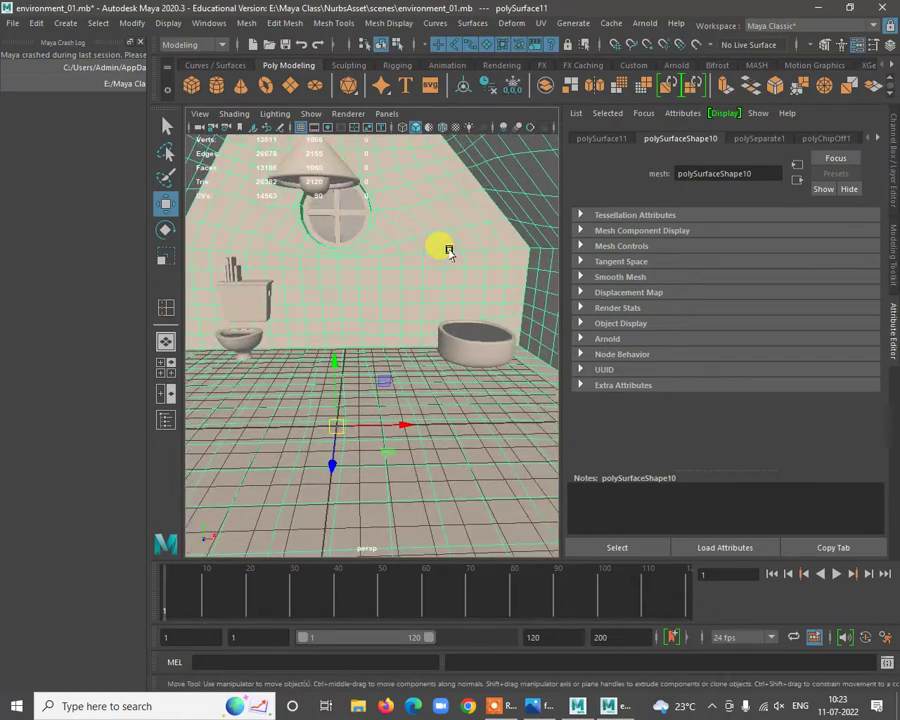
Select the horizontal wall edge loop just below the round window and flatten it by scaling vertically.
right_drag(449, 252, 458, 215)
click(441, 252)
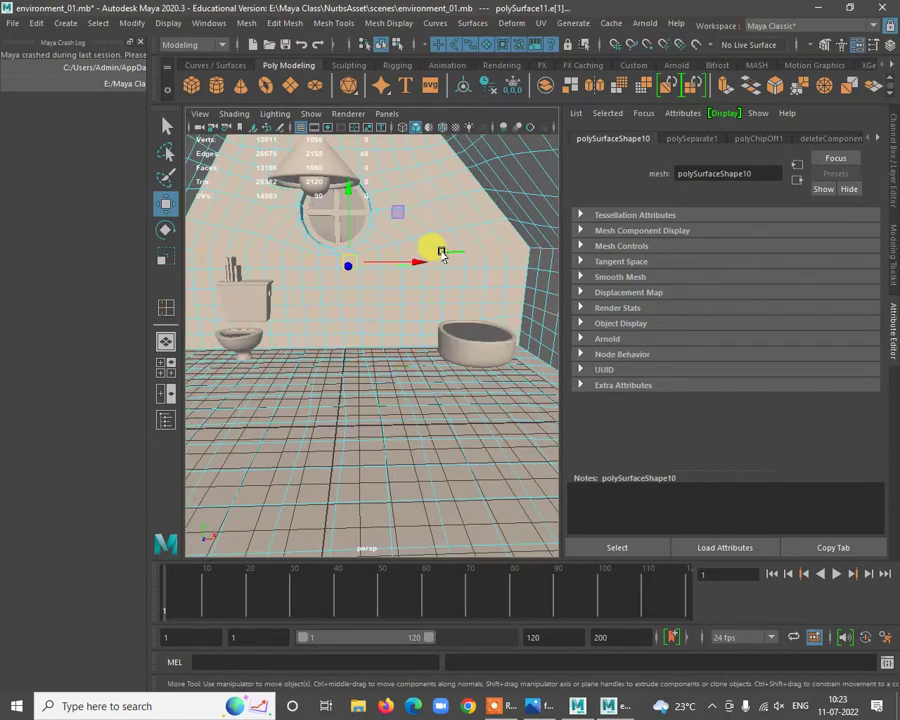
alt+right_drag(366, 224, 375, 229)
key(r)
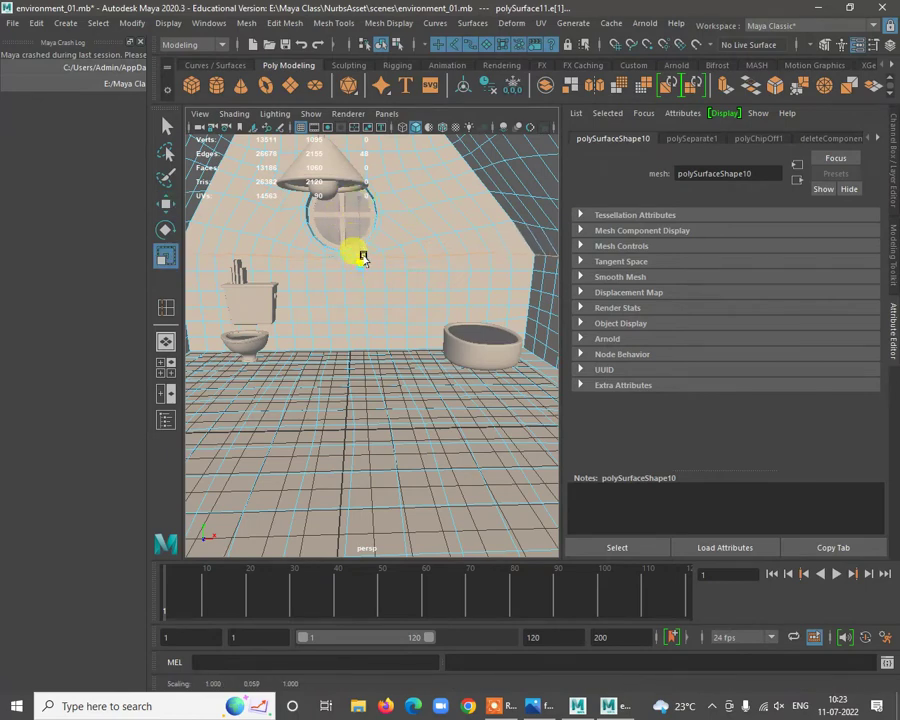
key(w)
drag(362, 263, 397, 249)
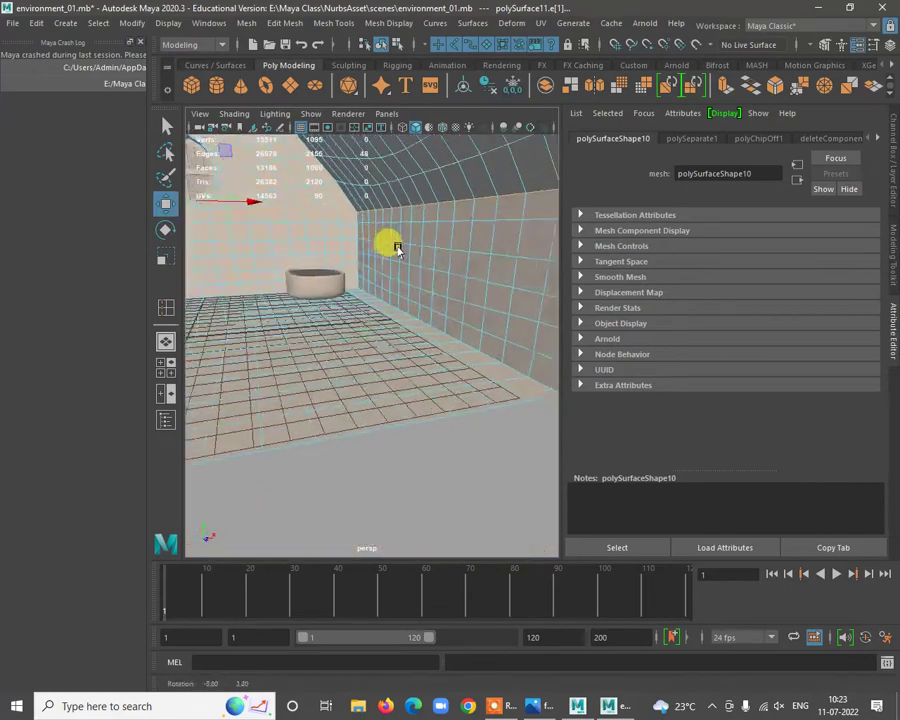
Select the band of faces running around the top of the vertical walls and duplicate it with Duplicate Face.
right_drag(500, 209, 477, 222)
click(528, 228)
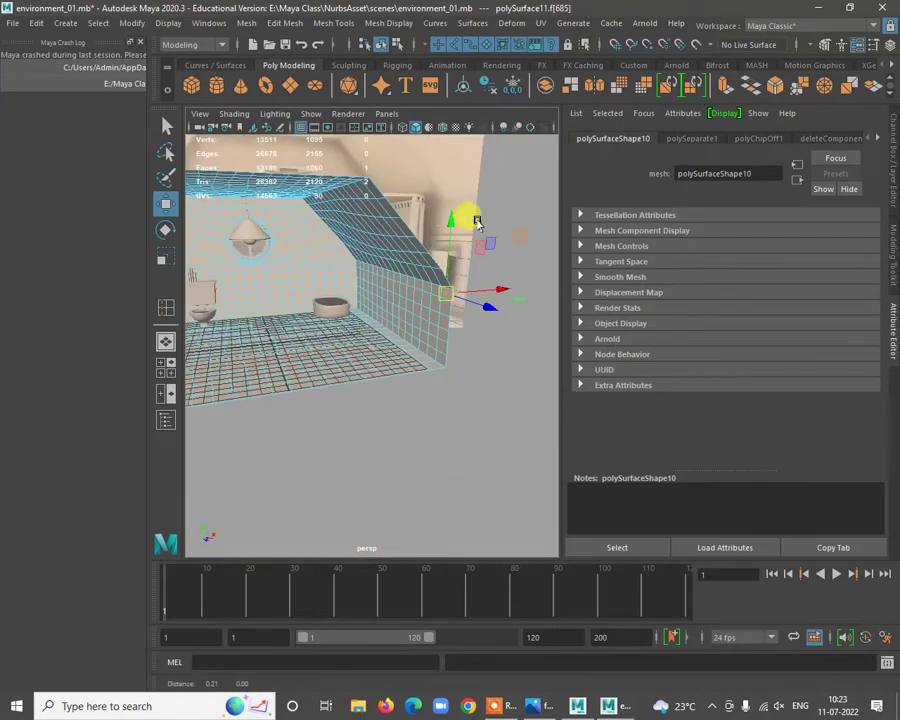
alt+drag(477, 221, 425, 345)
key(q)
shift+right_click(507, 257)
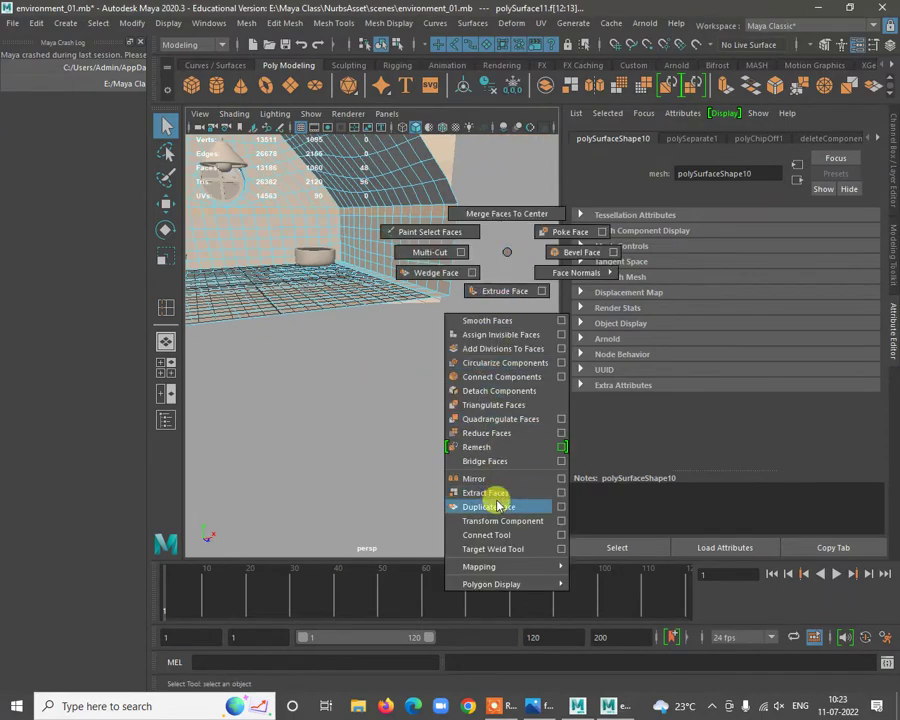
click(490, 506)
alt+drag(461, 316, 314, 290)
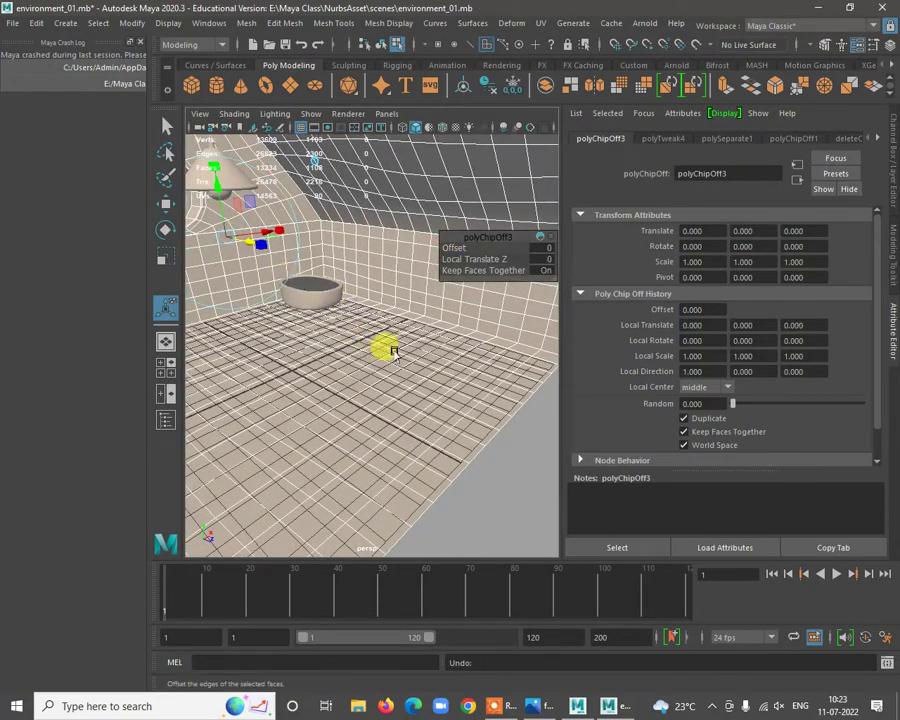
Leave the face duplication, return to object mode and select the duplicated wall strip.
key(w)
right_drag(394, 297, 466, 280)
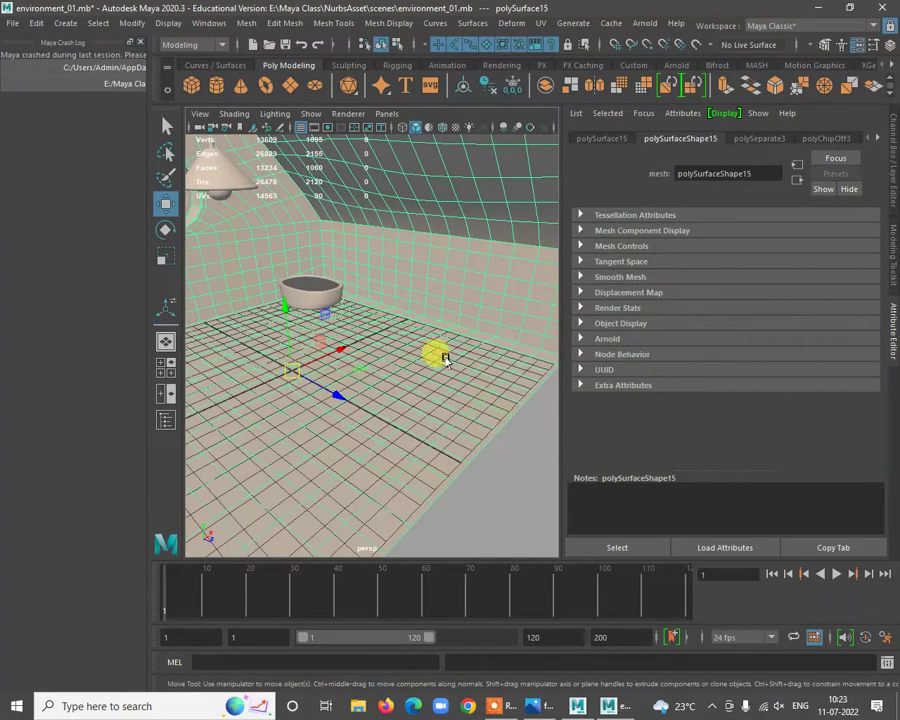
right_drag(440, 233, 504, 214)
click(490, 258)
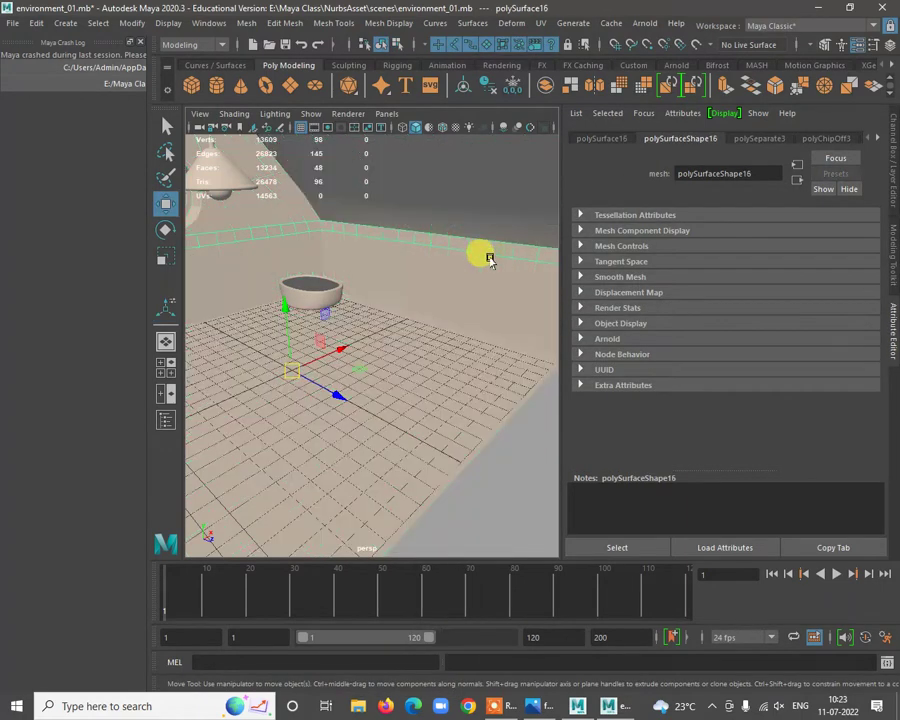
Turn on smooth preview for the room shell and the duplicated wall strip, clearing the selection.
alt+right_drag(515, 322, 399, 297)
alt+drag(399, 298, 424, 322)
click(422, 333)
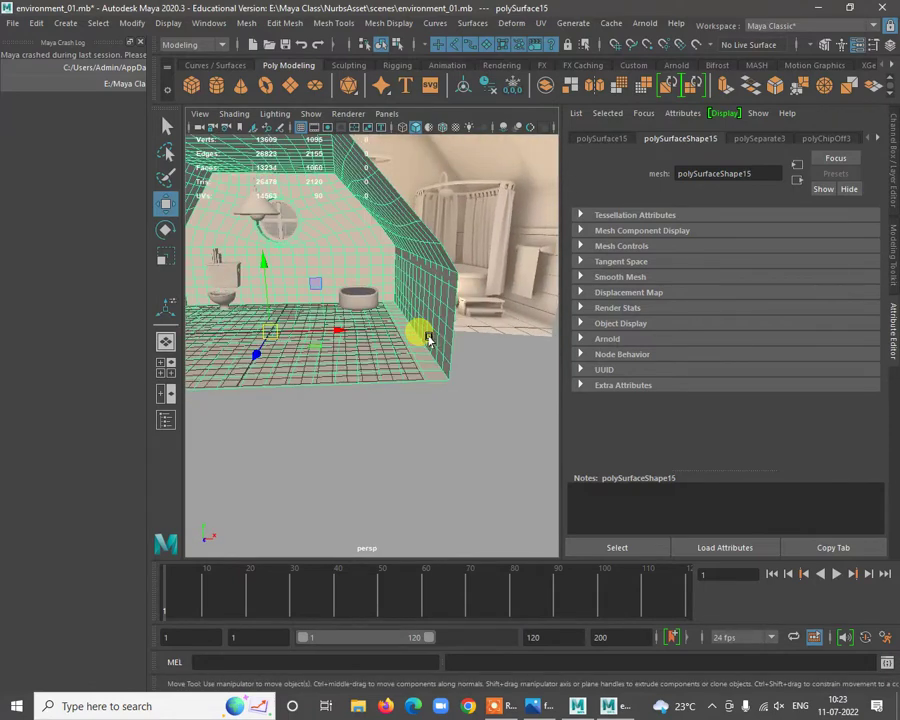
key(3)
click(481, 394)
alt+drag(481, 394, 450, 345)
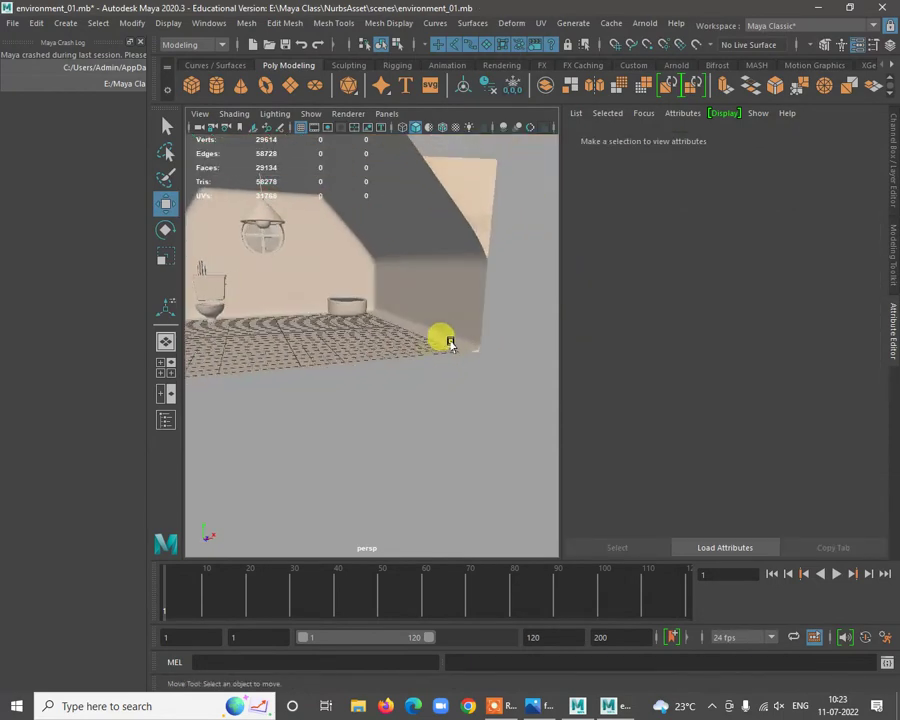
click(484, 258)
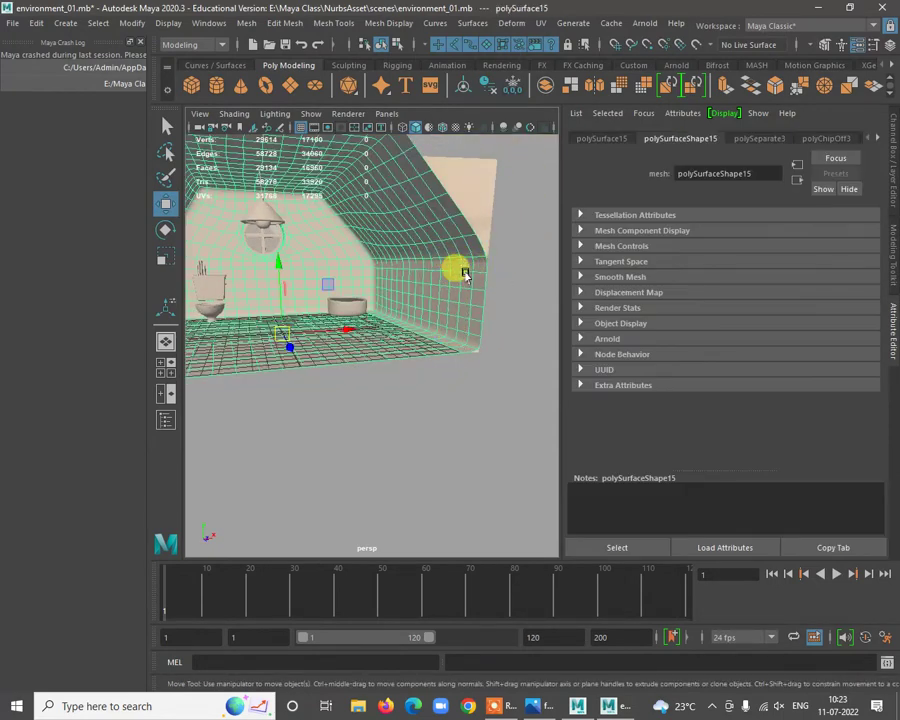
click(480, 327)
key(3)
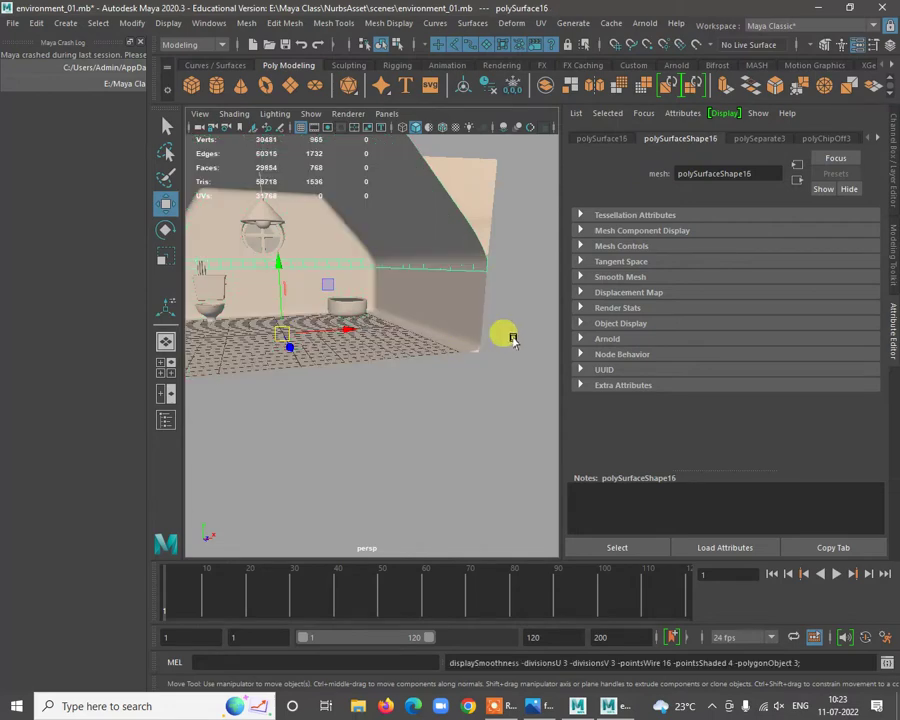
click(526, 343)
Select the duplicated wall strip and all of its faces in face mode.
alt+right_drag(524, 345, 450, 348)
alt+drag(450, 348, 427, 262)
alt+right_drag(427, 262, 448, 343)
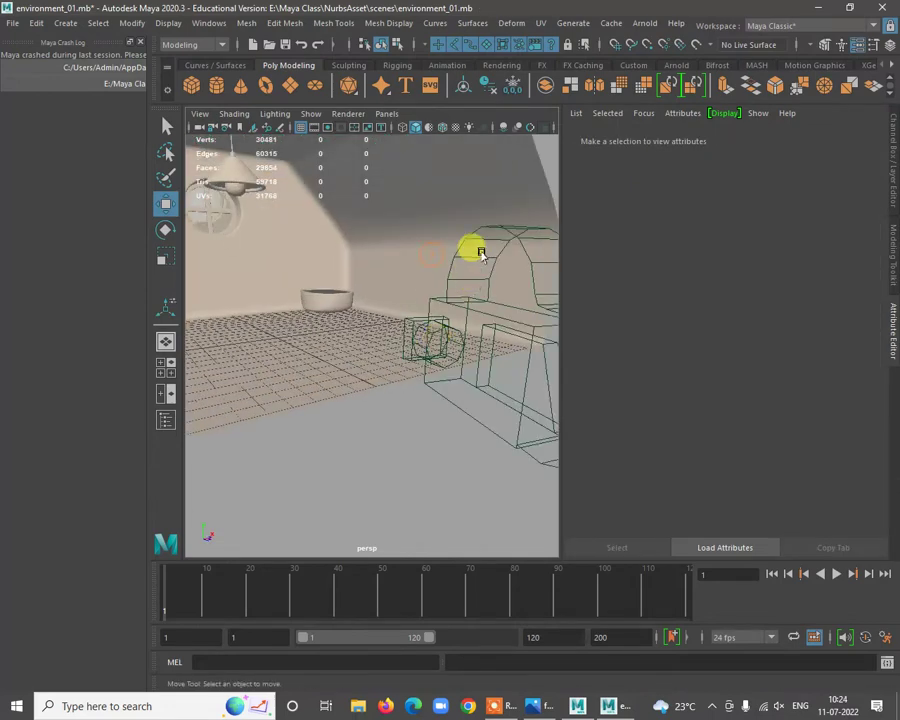
click(400, 258)
click(411, 254)
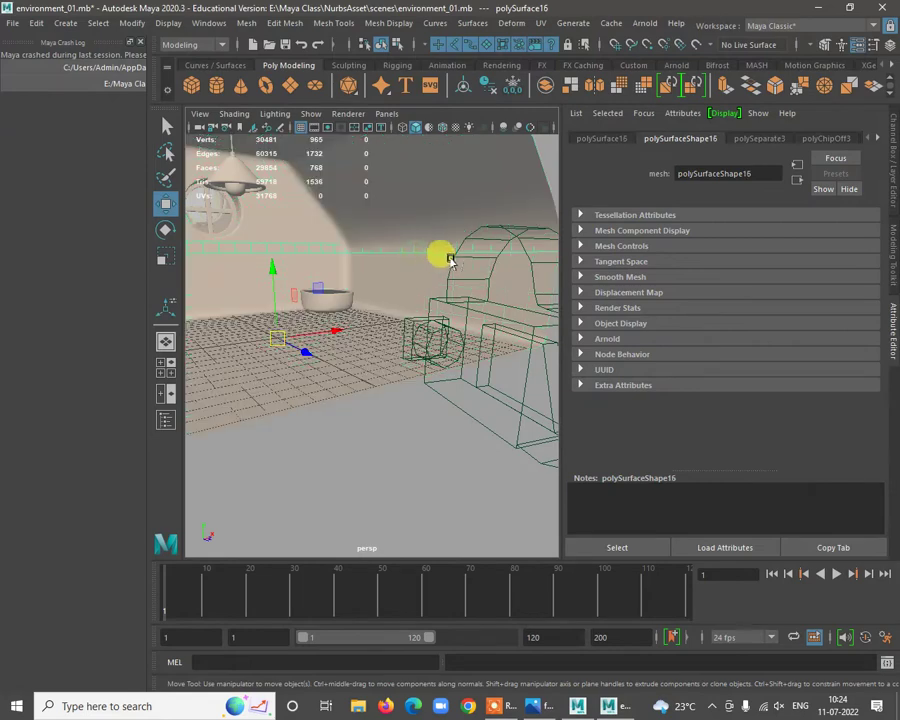
alt+right_drag(444, 278, 401, 277)
alt+drag(401, 277, 348, 272)
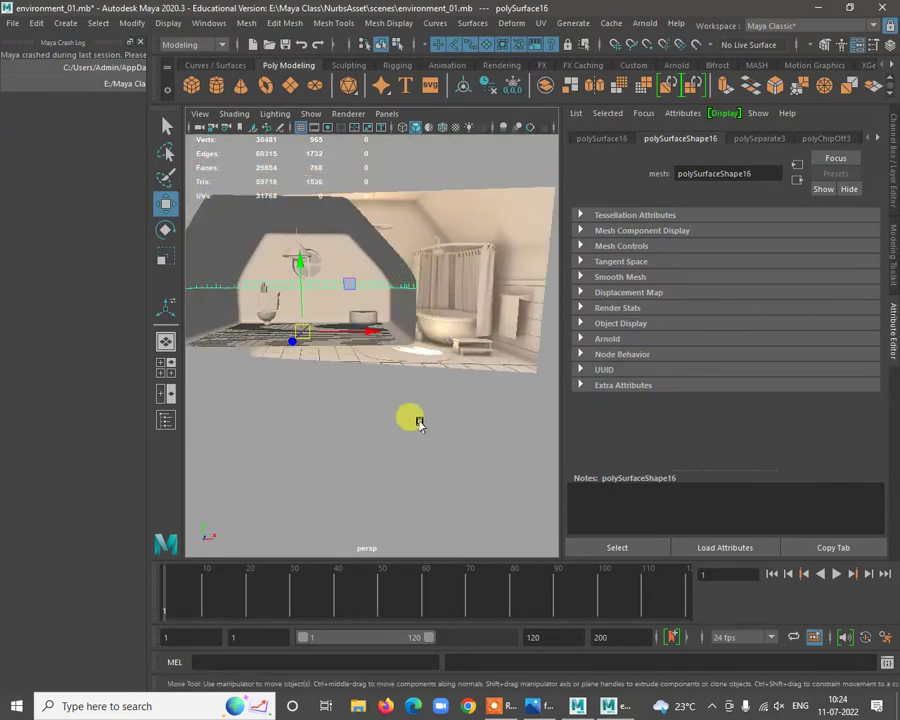
alt+drag(419, 423, 418, 400)
right_drag(447, 318, 446, 364)
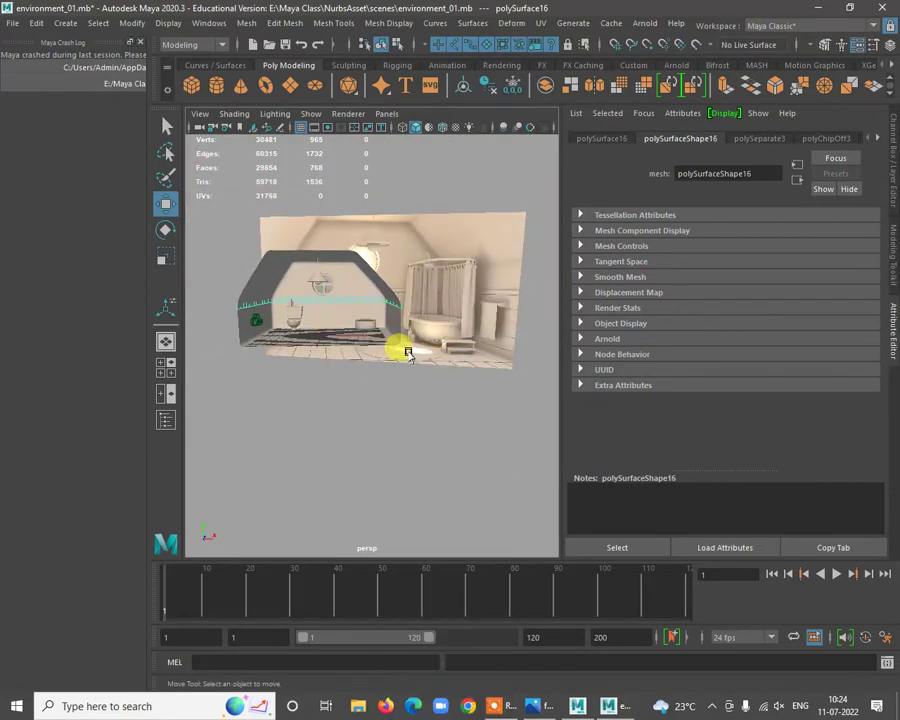
drag(356, 307, 297, 376)
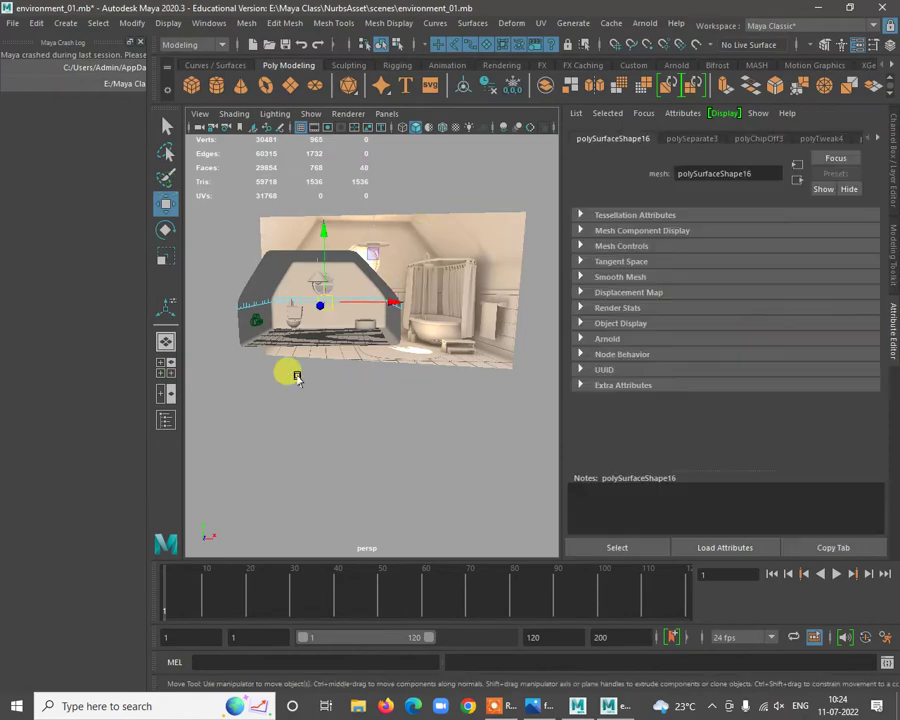
Extrude the wall strip's faces with a Local Translate Z of 0.331 to give the strip thickness.
alt+right_drag(394, 243, 412, 307)
alt+drag(390, 258, 428, 253)
alt+right_drag(428, 253, 430, 297)
alt+drag(428, 298, 518, 249)
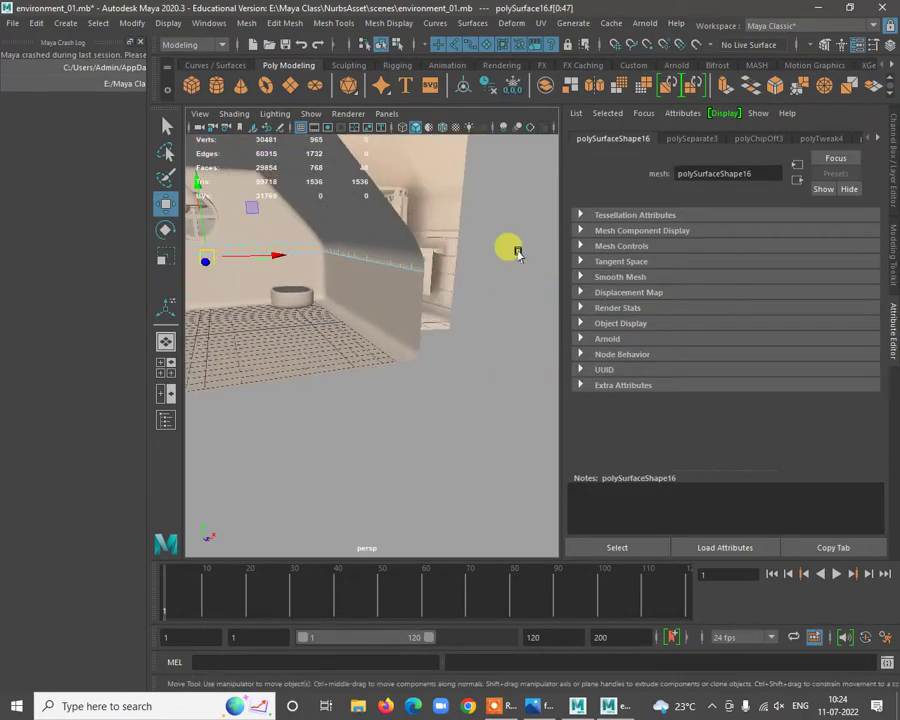
shift+right_drag(520, 242, 522, 245)
shift+right_drag(518, 290, 518, 290)
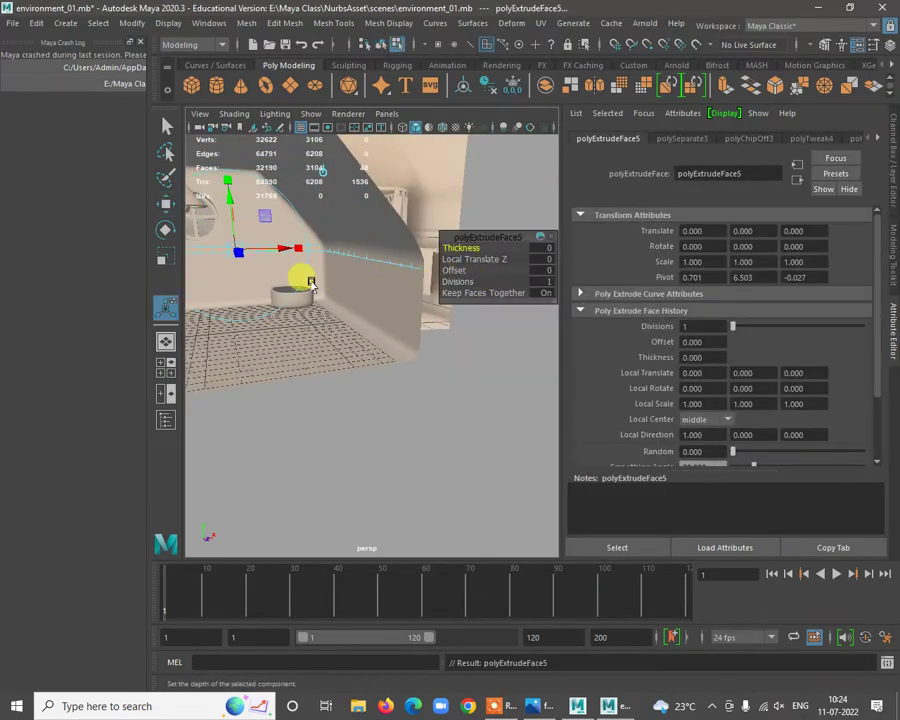
mouse_move(300, 276)
alt+mouse_down()
mouse_move(356, 292)
mouse_move(253, 290)
mouse_move(318, 276)
mouse_move(291, 270)
alt+mouse_up()
alt+drag(404, 348, 306, 285)
scroll(349, 322, up, 3)
alt+middle_drag(306, 285, 328, 304)
alt+right_drag(329, 303, 322, 289)
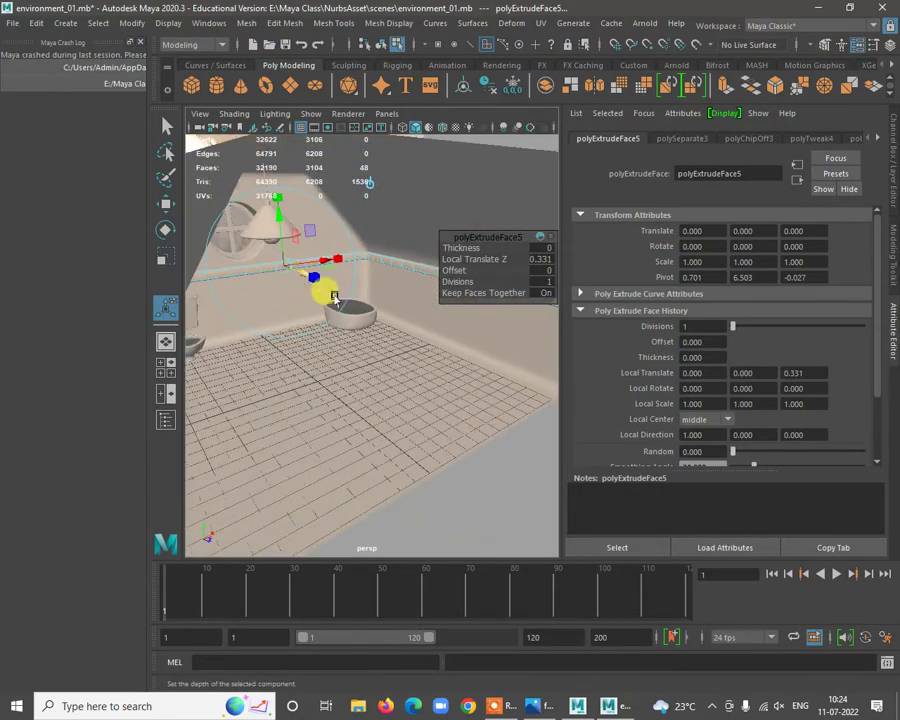
Deepen the wall strip's extrusion to a Local Translate Z of 0.48 and return to object mode.
alt+drag(335, 297, 303, 297)
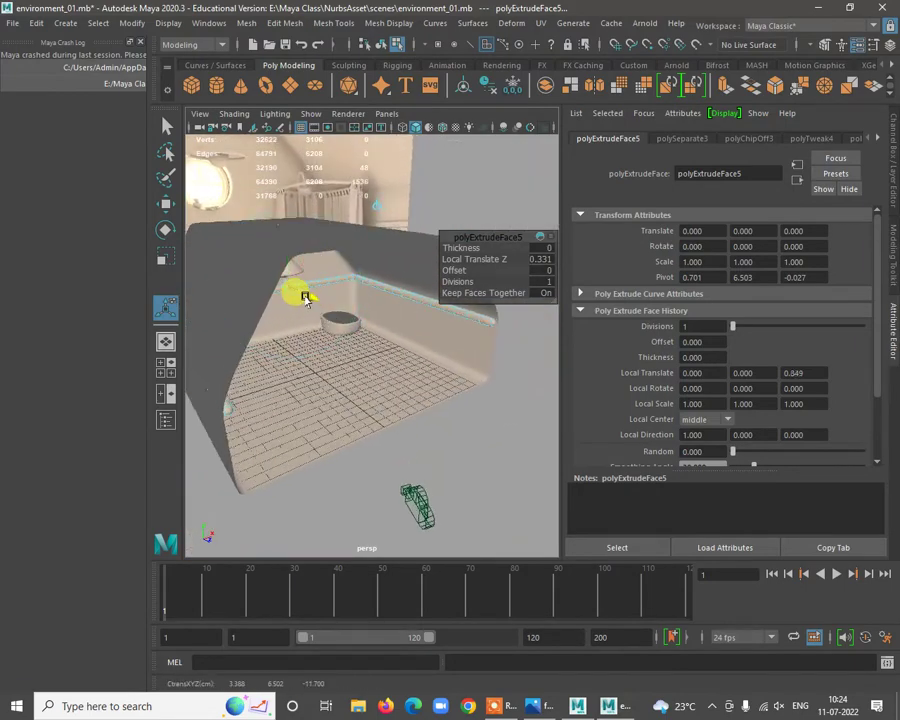
alt+right_drag(304, 297, 356, 352)
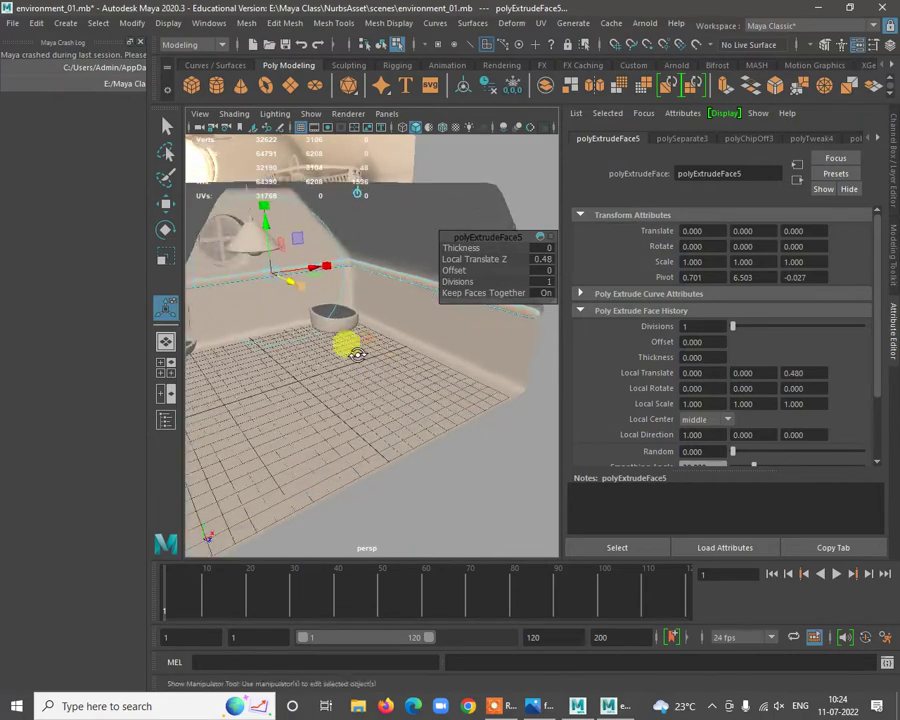
alt+drag(356, 352, 287, 335)
alt+middle_drag(287, 335, 299, 285)
alt+right_drag(299, 285, 338, 296)
alt+drag(303, 277, 317, 288)
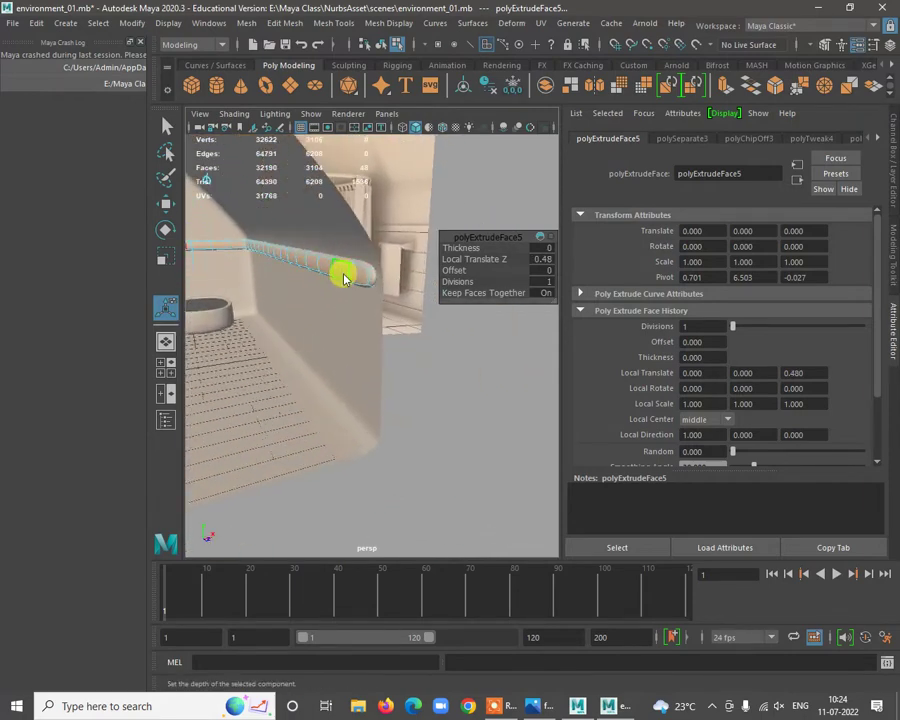
right_drag(343, 278, 412, 250)
Insert supporting edge loops near one end of the wall strip and lengthwise along its upper and lower edges.
alt+middle_drag(344, 265, 360, 305)
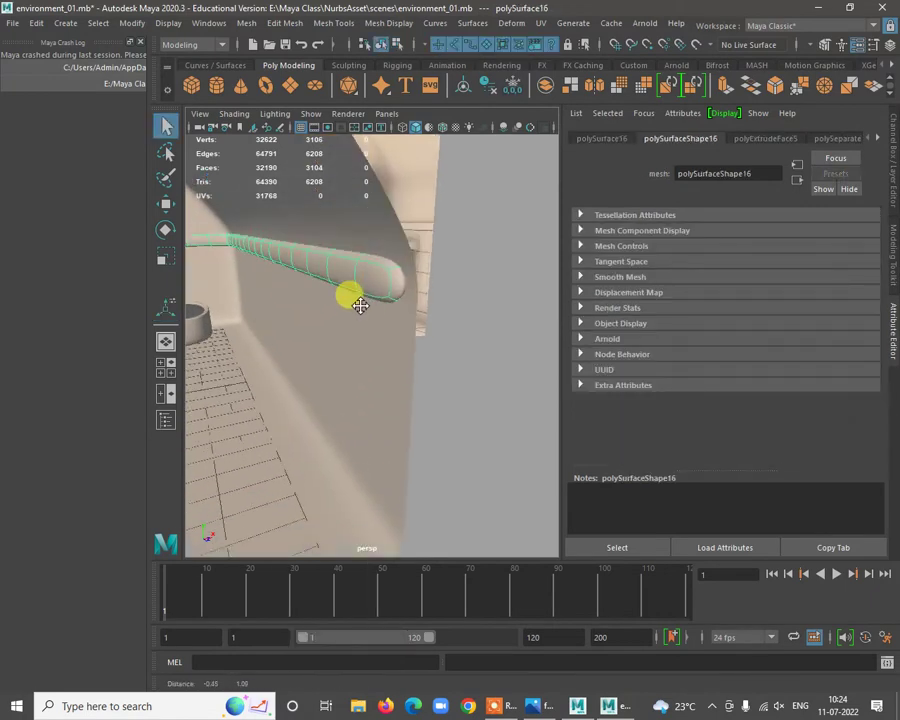
alt+right_drag(382, 270, 357, 292)
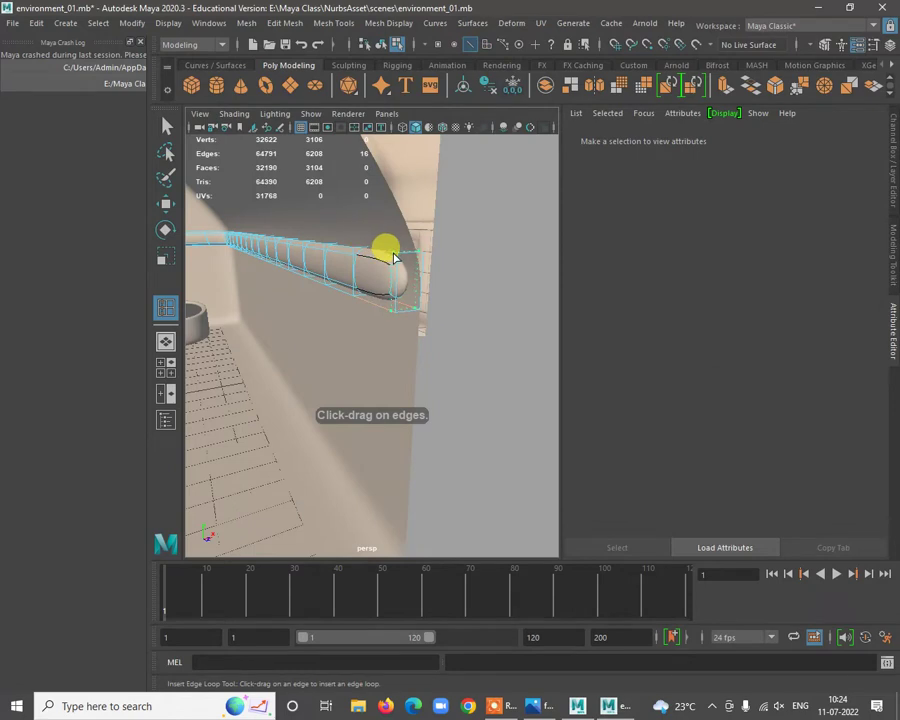
mouse_move(395, 258)
mouse_down()
mouse_move(393, 280)
mouse_move(405, 272)
mouse_up()
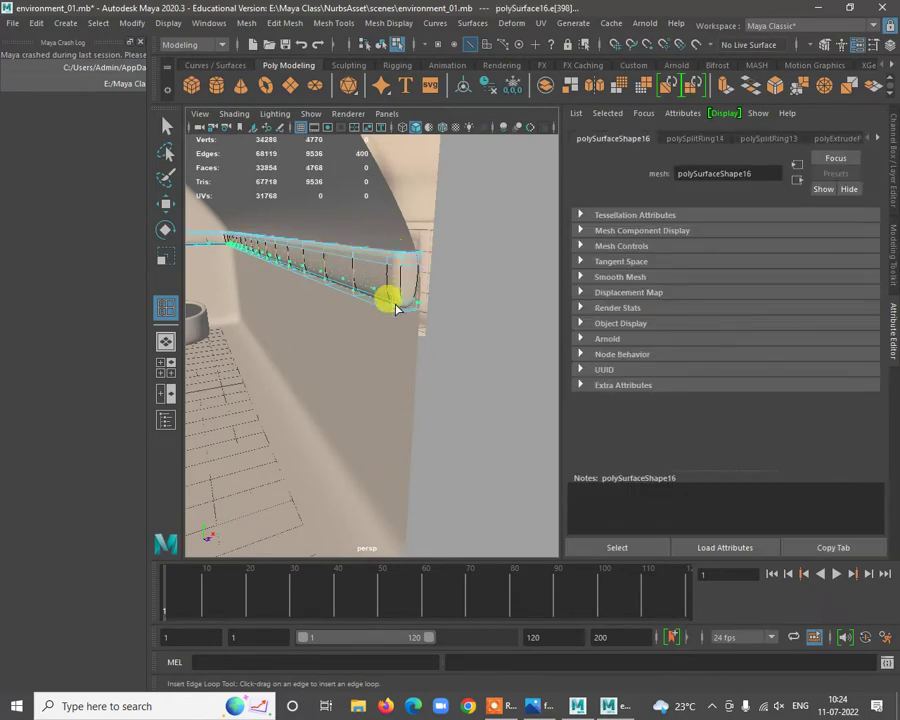
click(395, 309)
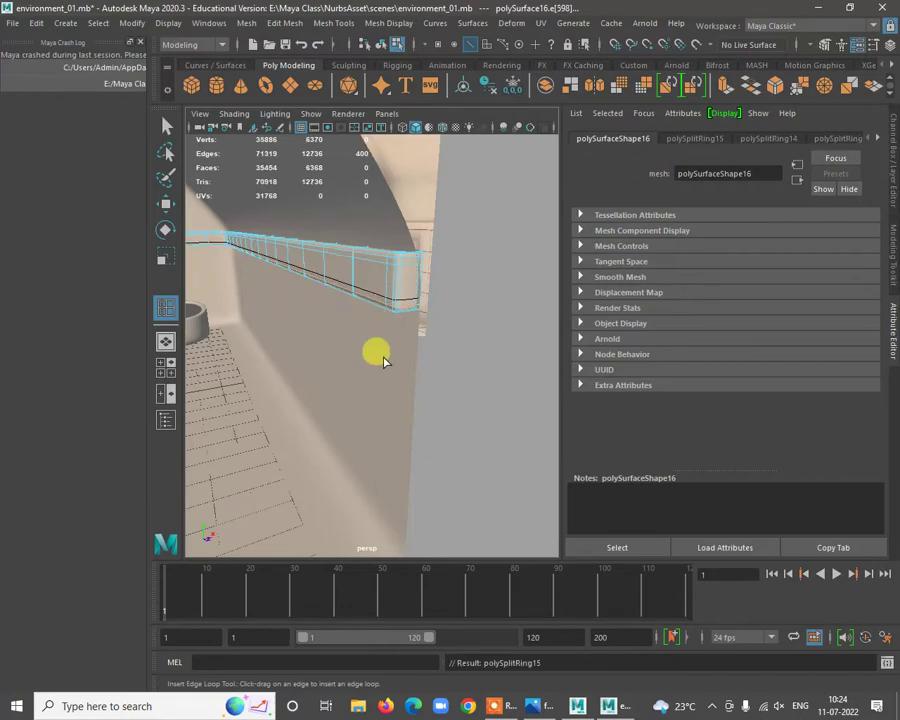
Insert a supporting edge loop near the wall strip's opposite end and return to object mode.
alt+drag(383, 360, 367, 299)
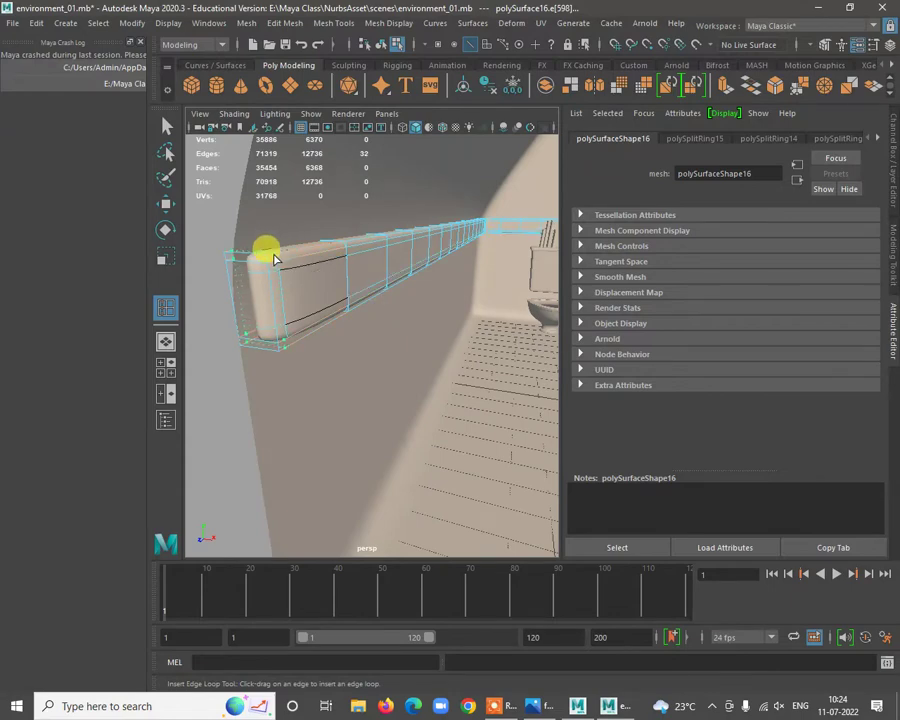
click(275, 259)
key(w)
mouse_move(318, 262)
alt+mouse_down()
mouse_move(402, 265)
mouse_move(315, 287)
mouse_move(330, 248)
mouse_move(368, 311)
mouse_move(354, 311)
mouse_move(311, 273)
alt+mouse_up()
right_drag(333, 279, 382, 257)
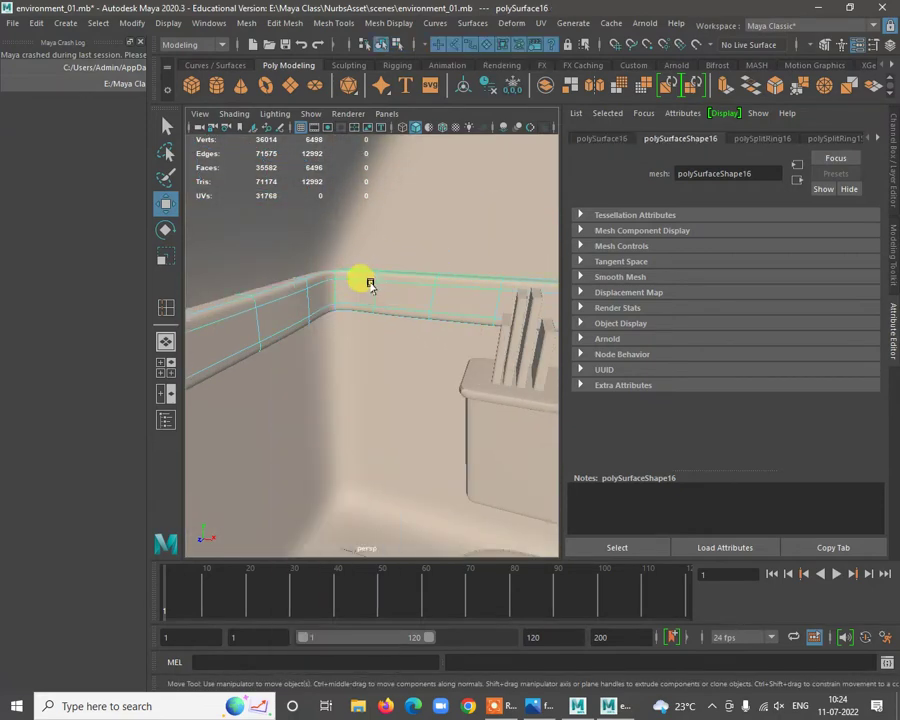
Insert an edge loop at each of the wall strip's two back-wall corners and return to object mode.
shift+right_click(352, 283)
click(286, 291)
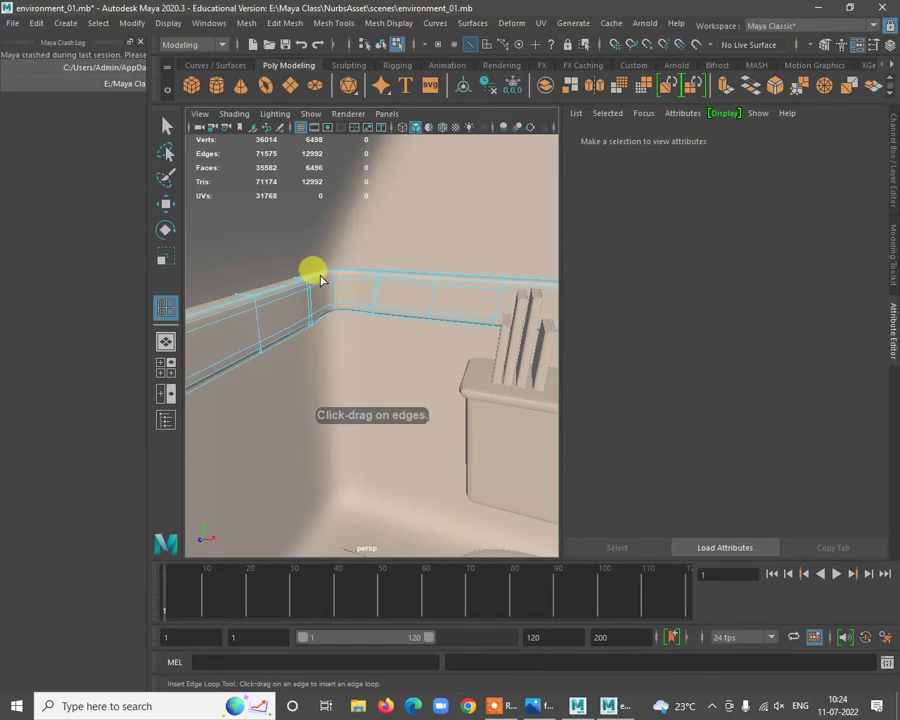
click(320, 281)
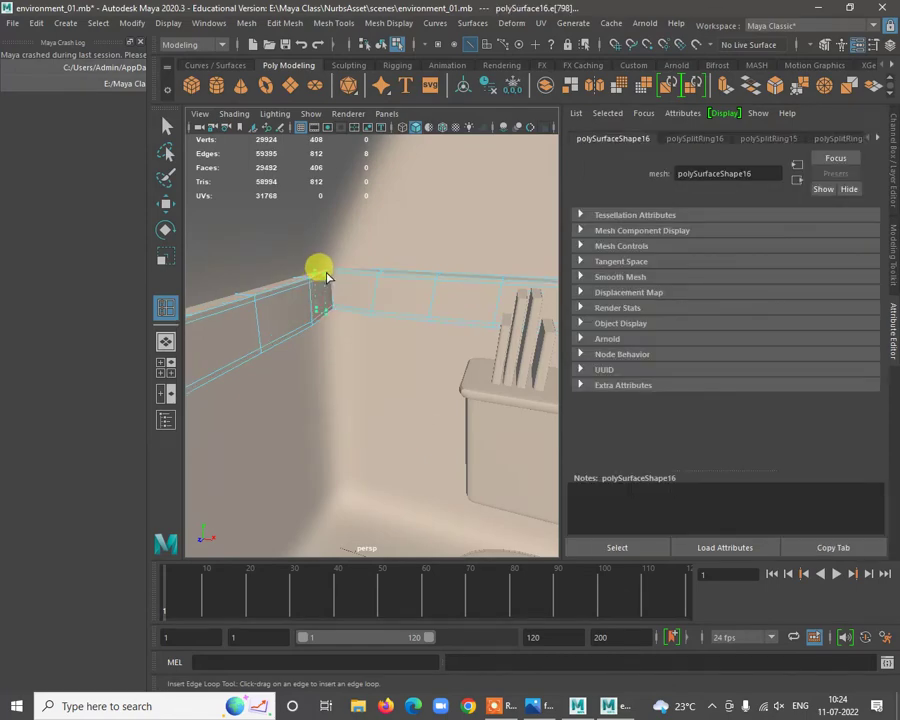
alt+drag(373, 318, 451, 245)
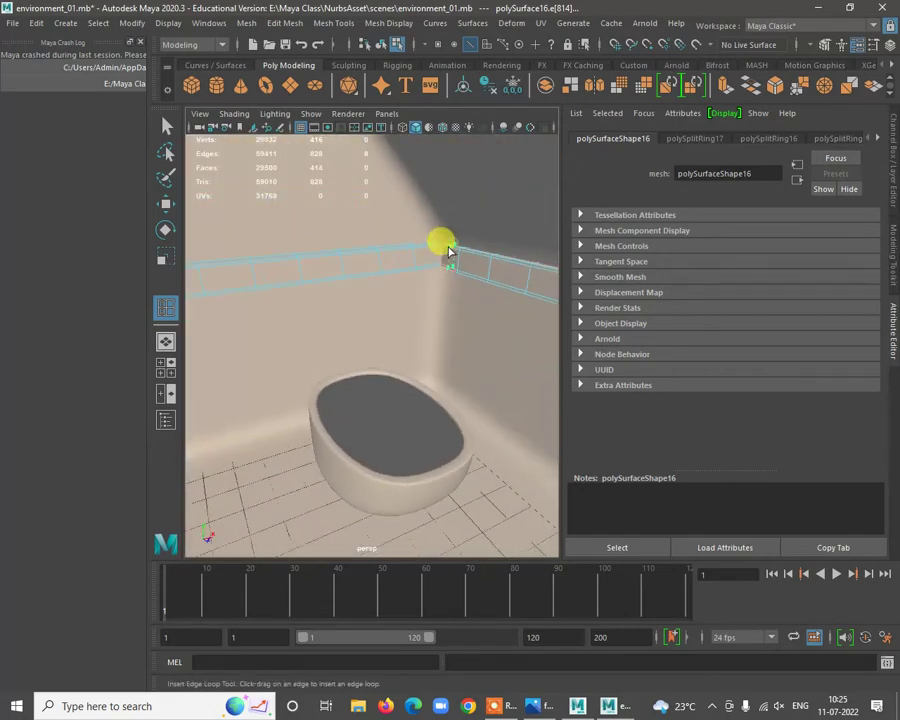
key(w)
right_drag(466, 249, 522, 232)
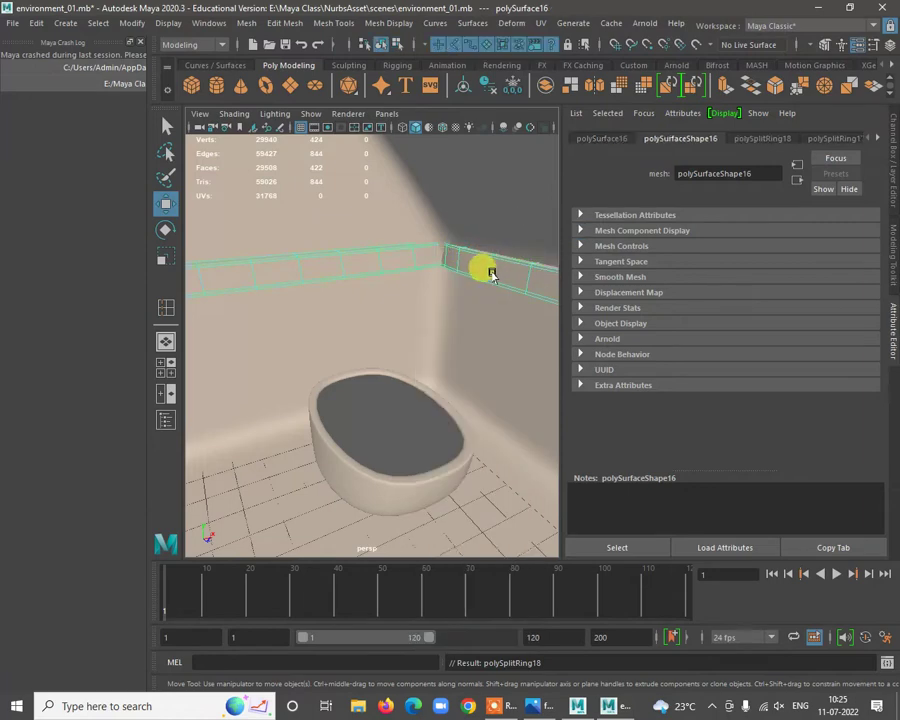
Turn on smooth preview for the wall strip and center its pivot.
key(3)
alt+drag(425, 330, 399, 289)
alt+right_drag(399, 289, 354, 259)
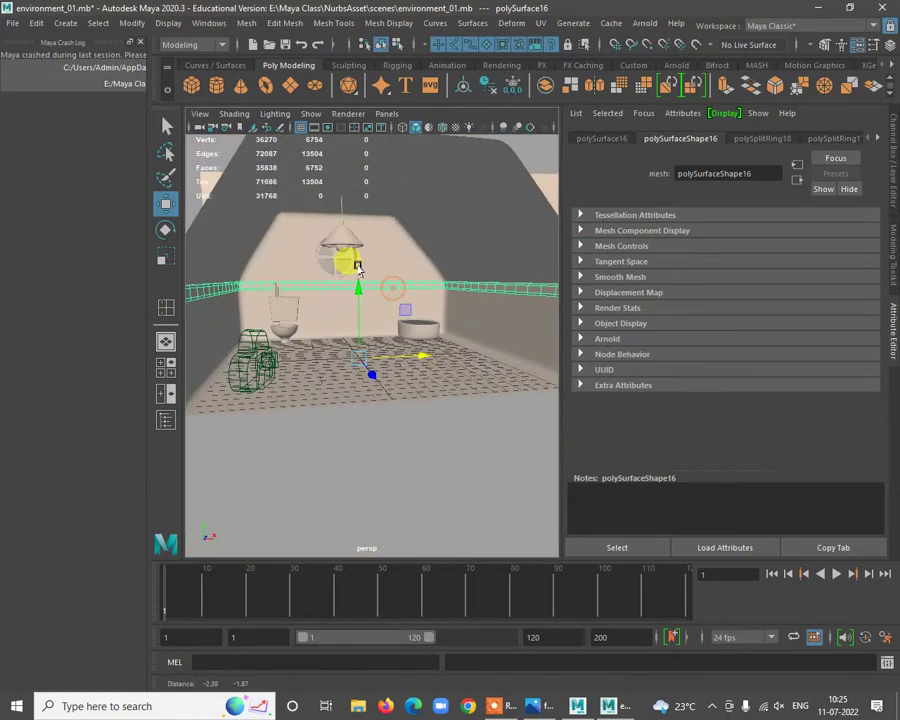
click(132, 22)
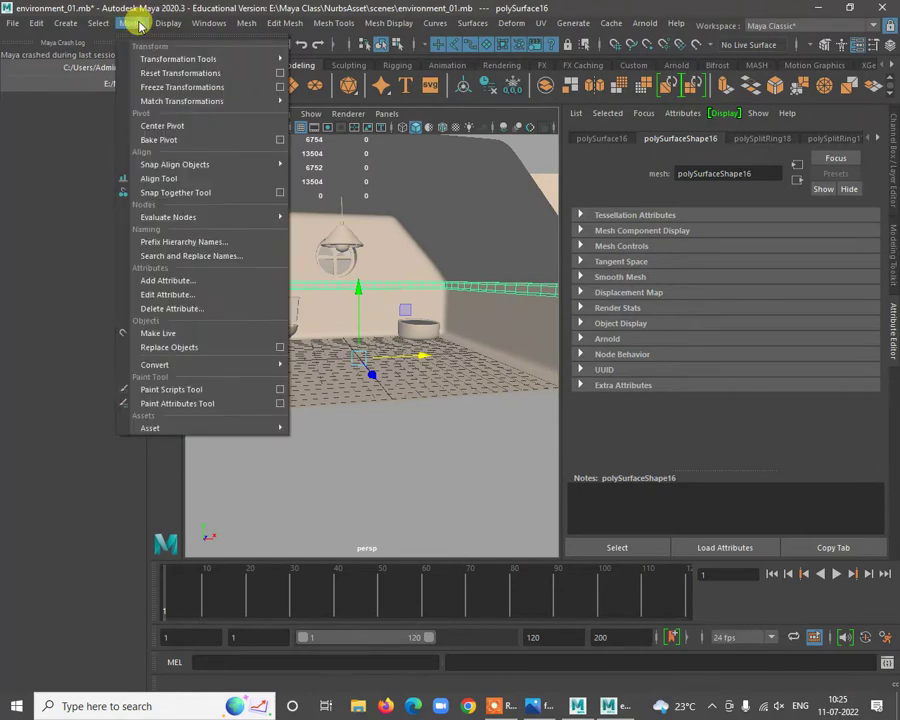
click(182, 128)
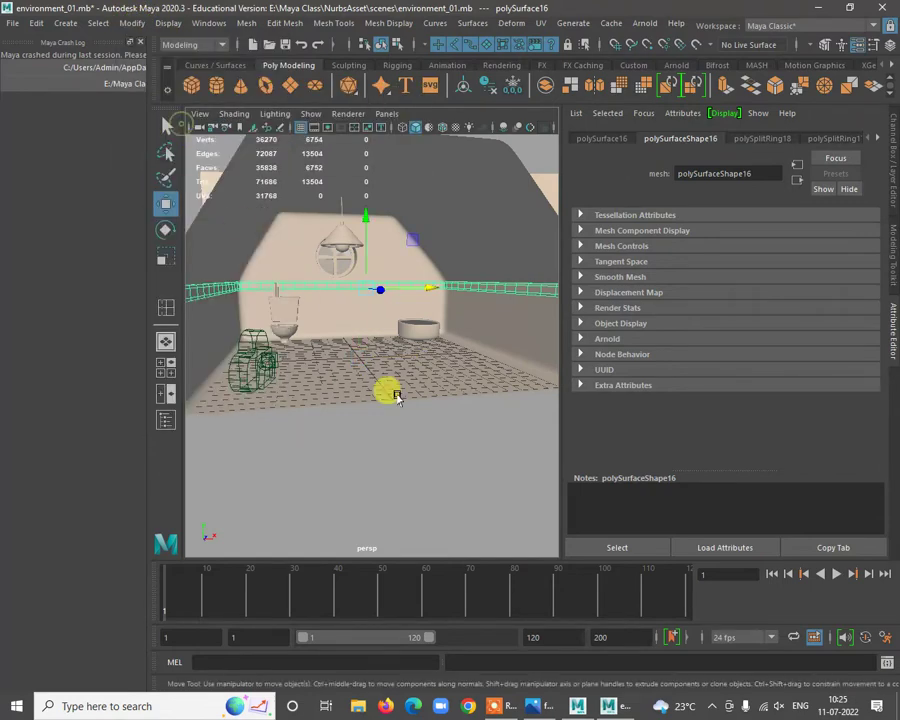
Duplicate the wall strip and lower the copy to floor level as a baseboard, clearing the selection.
alt+drag(401, 377, 424, 372)
alt+drag(415, 325, 407, 331)
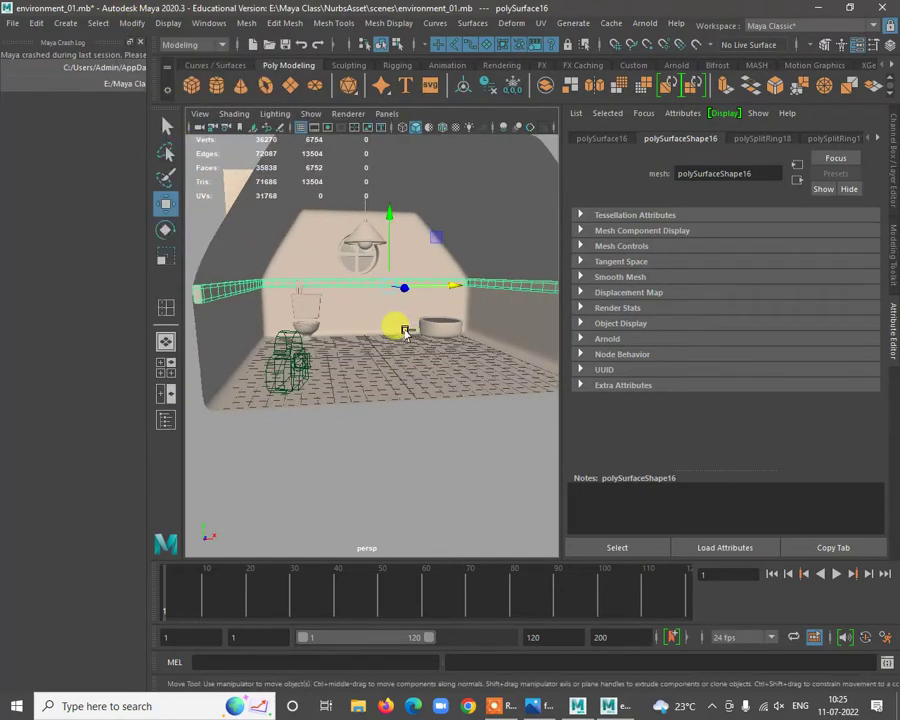
drag(388, 218, 393, 291)
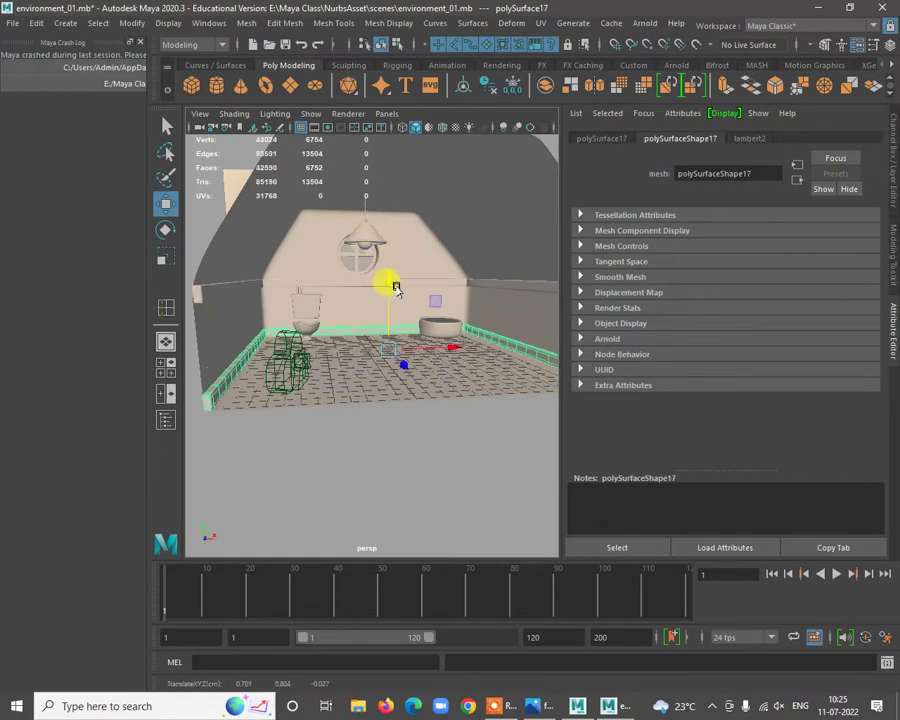
alt+right_drag(441, 369, 388, 386)
alt+middle_drag(437, 399, 390, 348)
alt+right_drag(390, 306, 411, 379)
alt+middle_drag(411, 379, 404, 376)
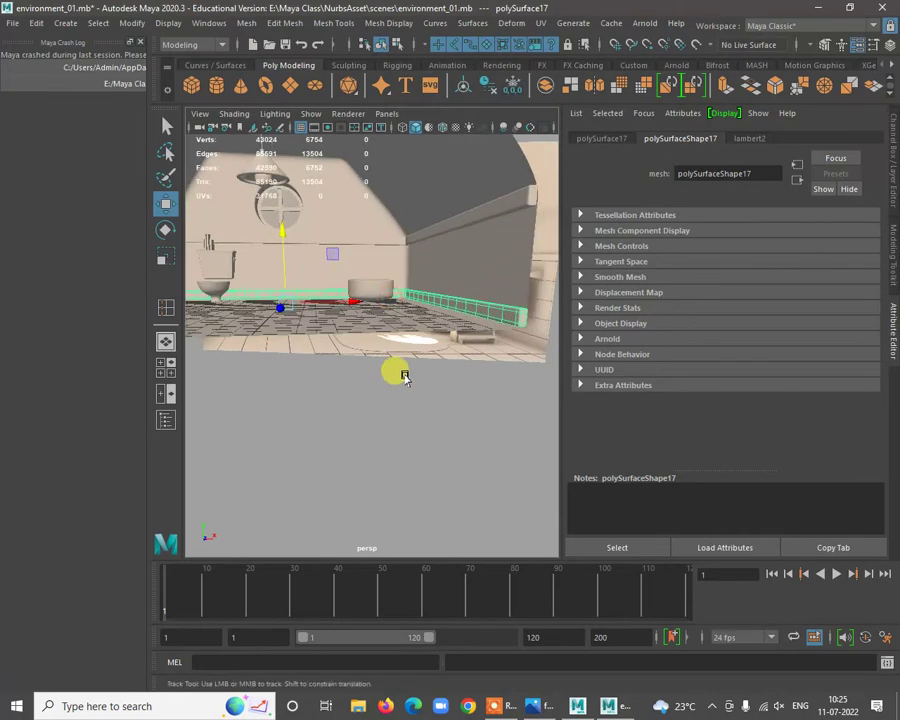
alt+drag(278, 269, 292, 237)
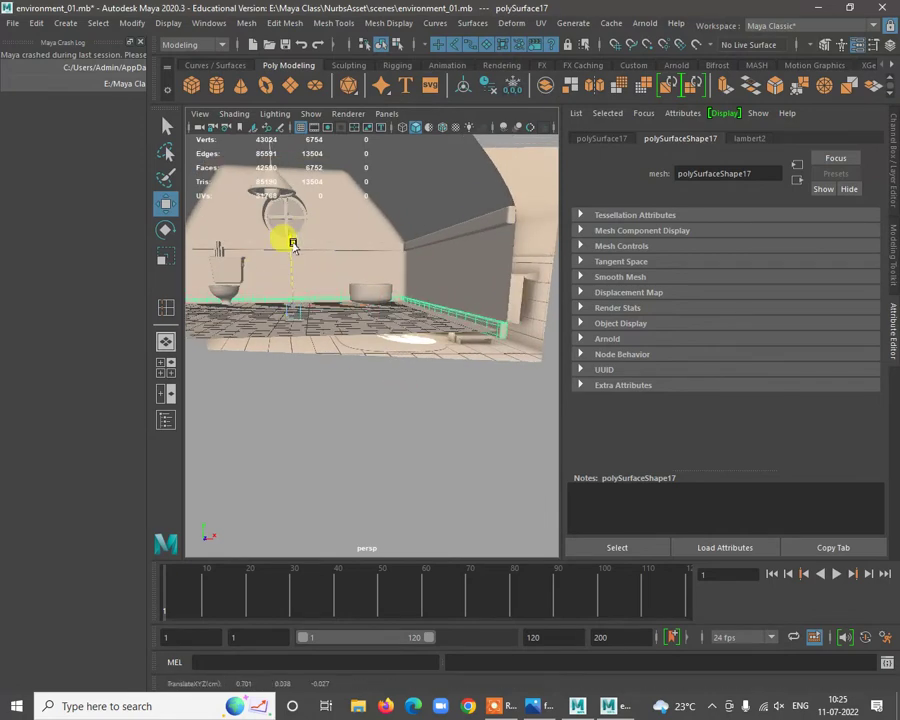
click(436, 437)
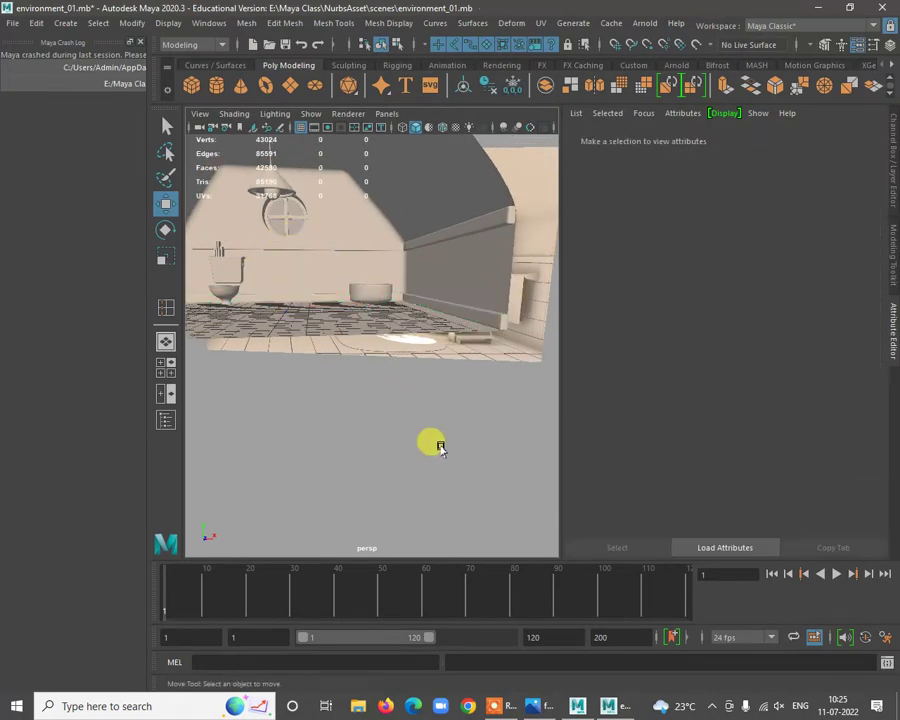
alt+right_drag(402, 306, 414, 356)
alt+middle_drag(420, 350, 400, 388)
mouse_move(404, 328)
alt+right_down()
mouse_move(442, 376)
mouse_move(402, 352)
mouse_move(400, 340)
mouse_move(420, 320)
alt+right_up()
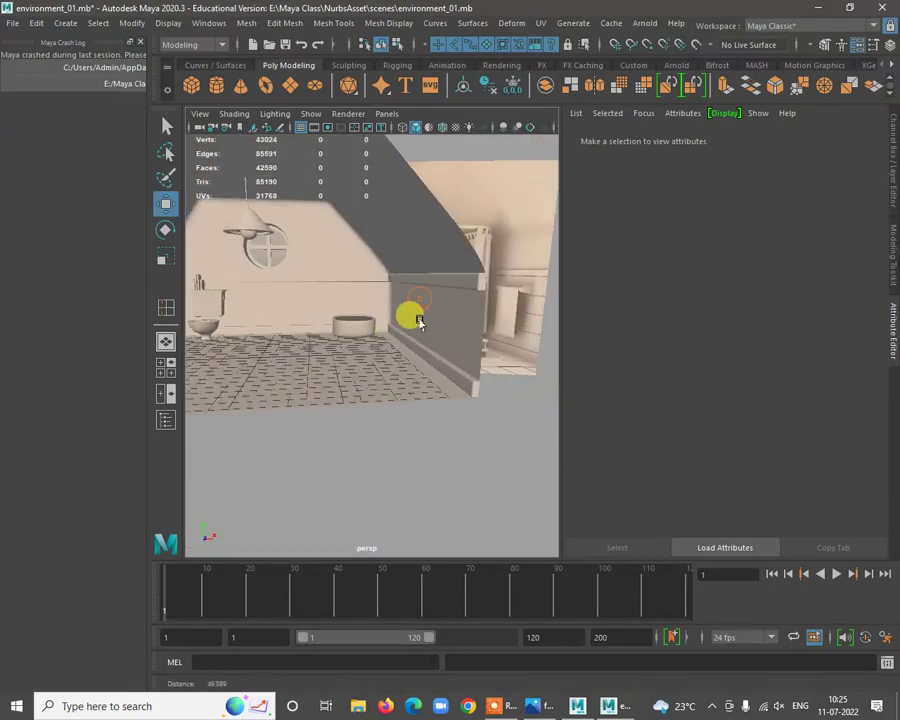
Select the baseboard strip and insert an edge loop running lengthwise through the middle of its thickness.
click(437, 365)
alt+drag(432, 336, 368, 323)
alt+right_drag(344, 307, 363, 358)
mouse_move(363, 358)
alt+mouse_down()
mouse_move(346, 332)
mouse_move(358, 374)
alt+mouse_up()
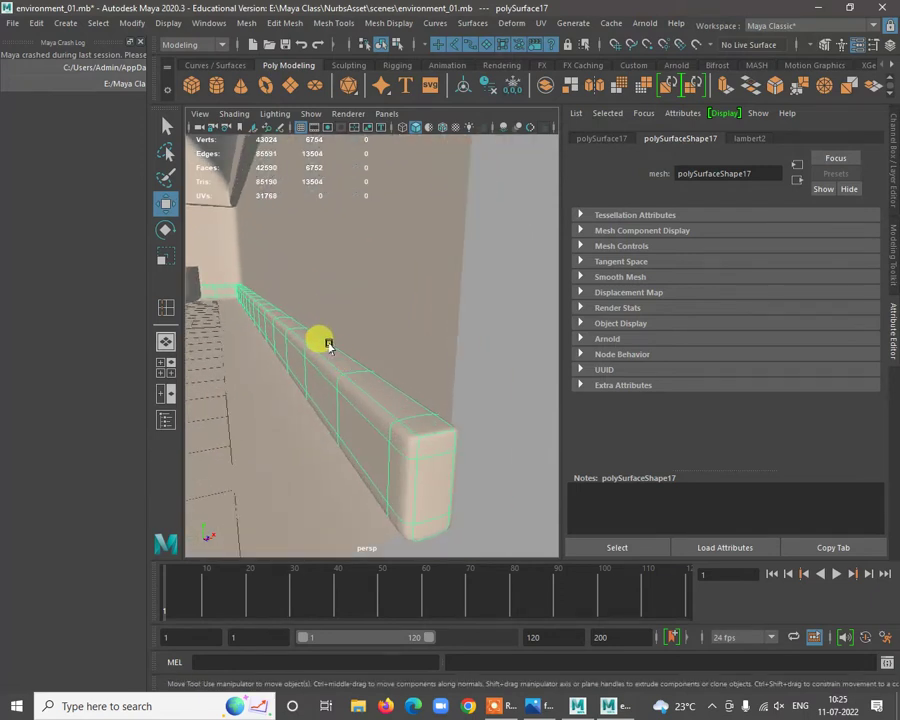
right_drag(326, 316, 380, 391)
click(496, 376)
click(382, 408)
right_drag(290, 362, 290, 360)
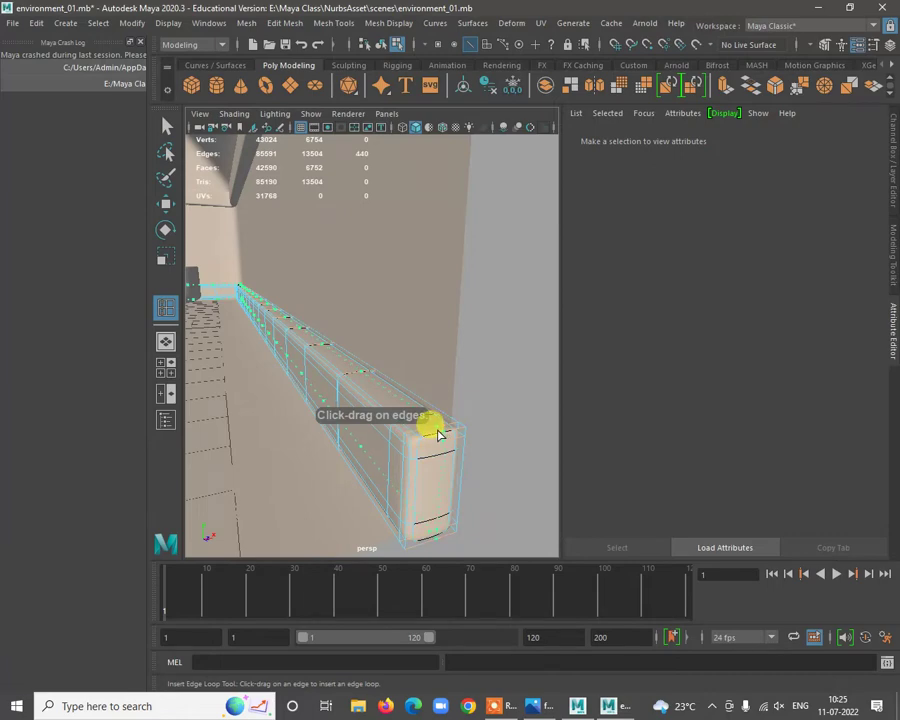
drag(437, 433, 436, 480)
key(q)
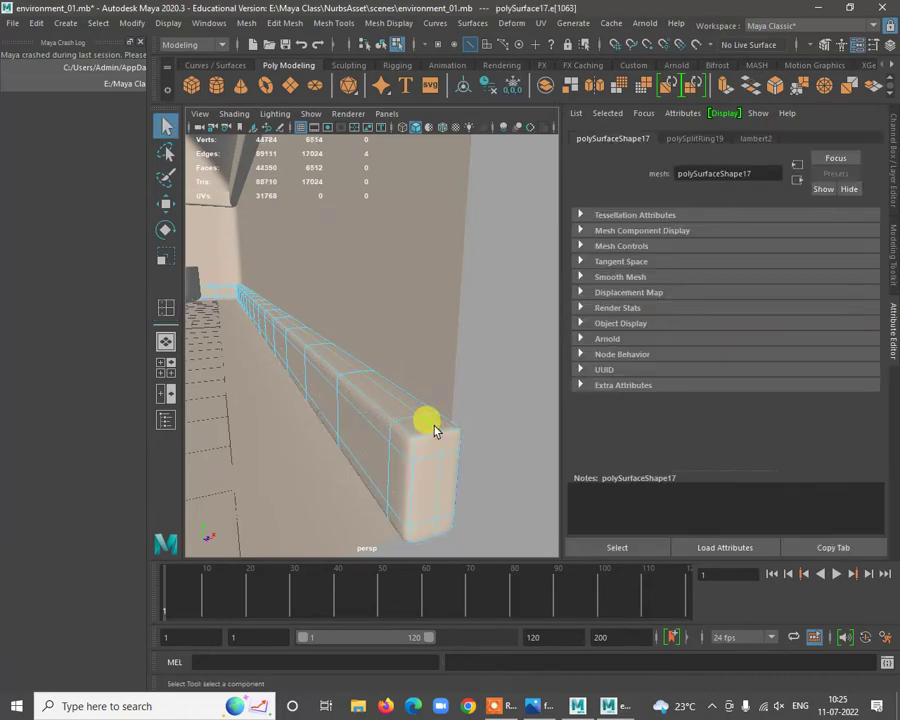
Return to object mode, select the baseboard strip and isolate it in a full-screen viewport.
alt+drag(395, 407, 427, 398)
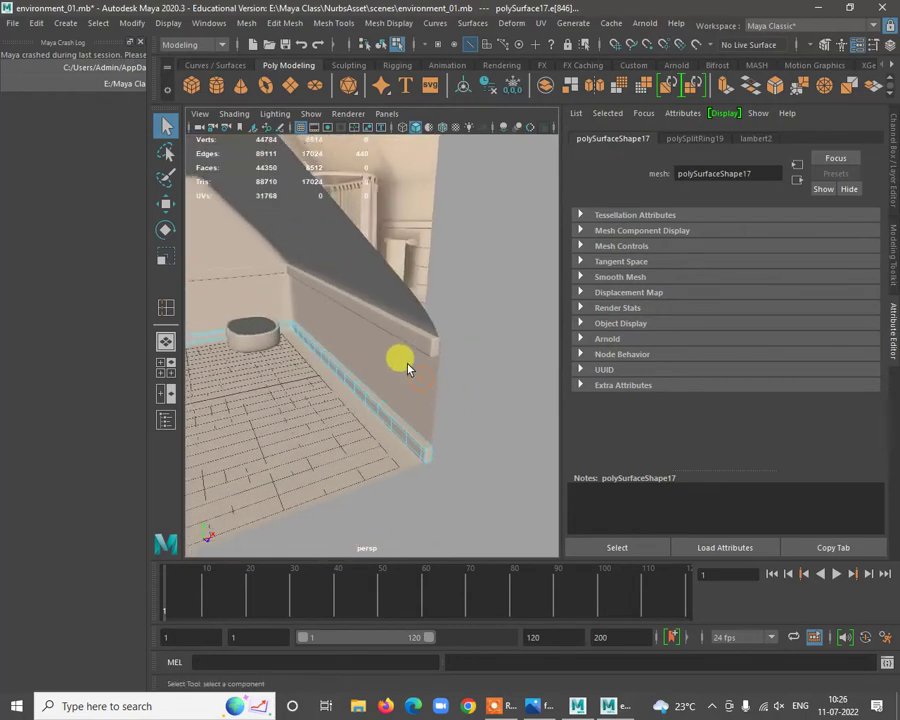
key(space)
key(space)
alt+drag(421, 347, 422, 338)
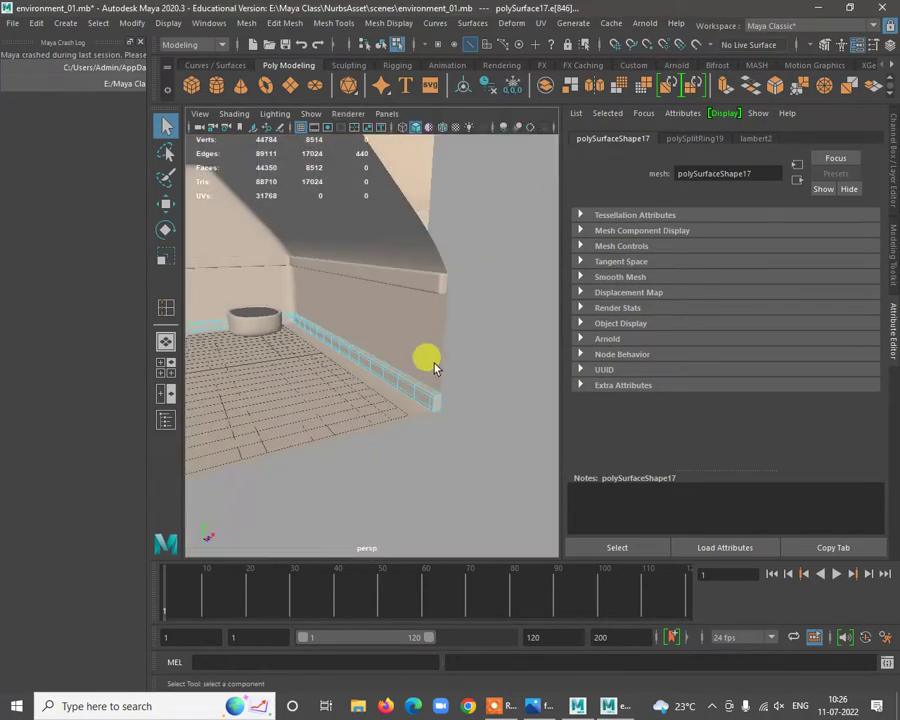
key(w)
right_click(409, 386)
click(486, 300)
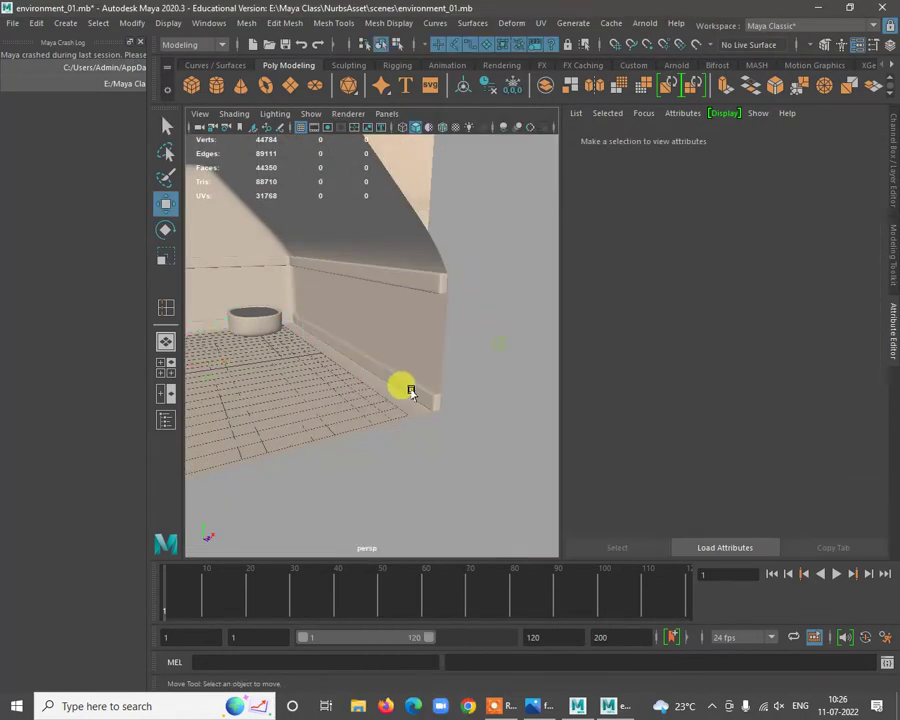
click(412, 393)
key(ctrl+space)
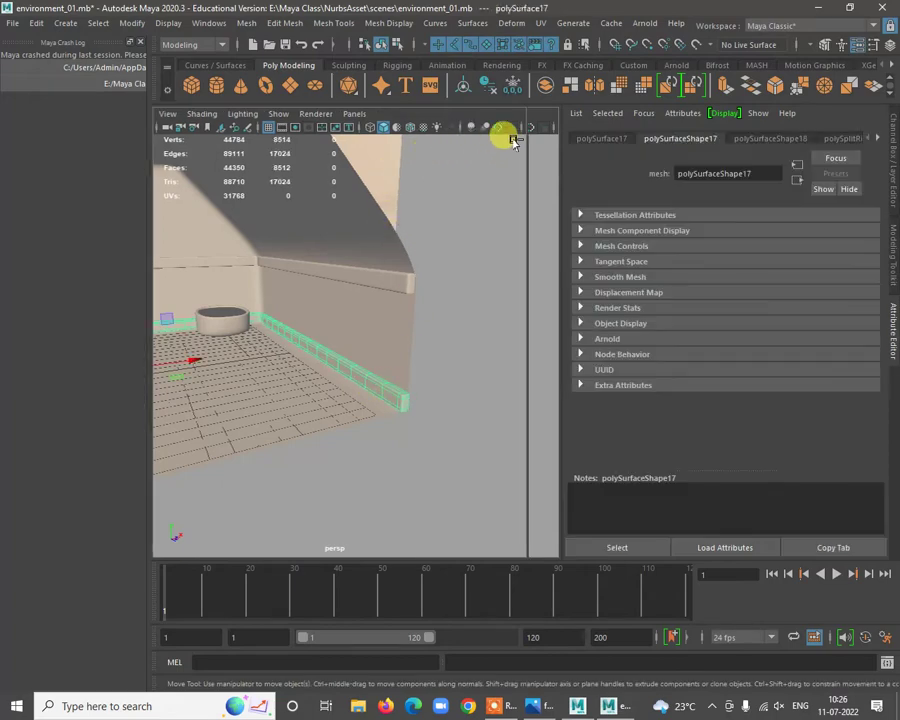
click(531, 58)
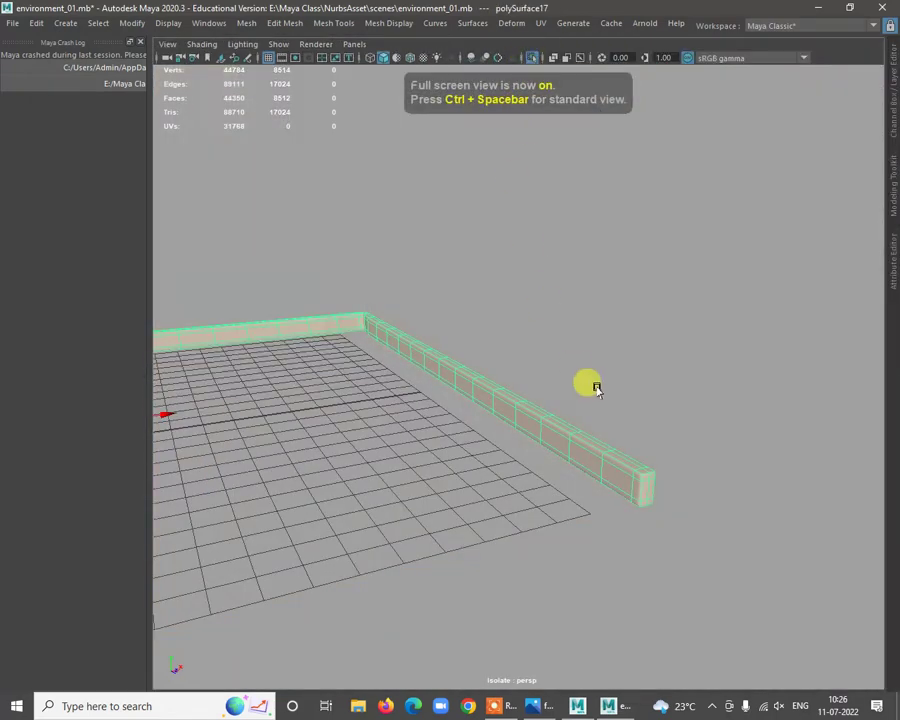
Try to select the baseboard's lengthwise edges in edge mode, checking the selection in the side view.
alt+drag(585, 382, 515, 428)
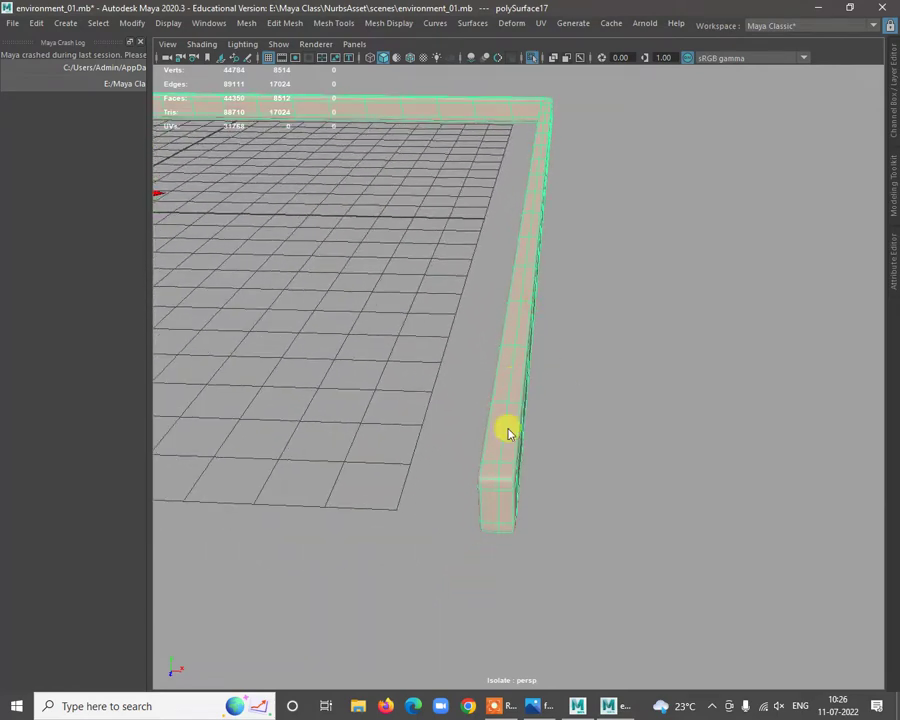
right_drag(506, 316, 506, 277)
click(503, 453)
scroll(534, 463, down, 3)
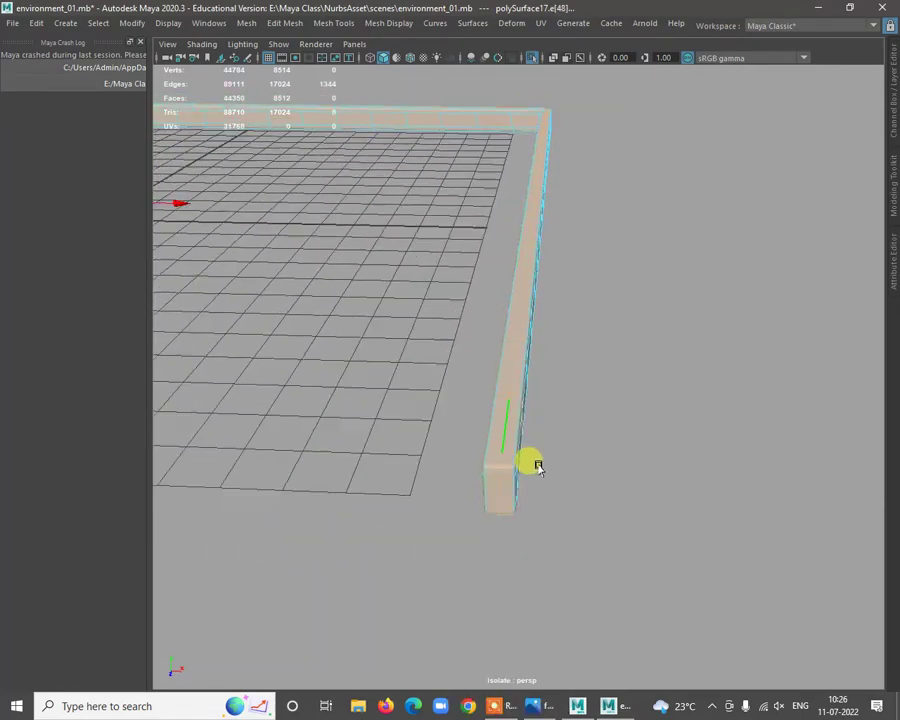
key(space)
key(space)
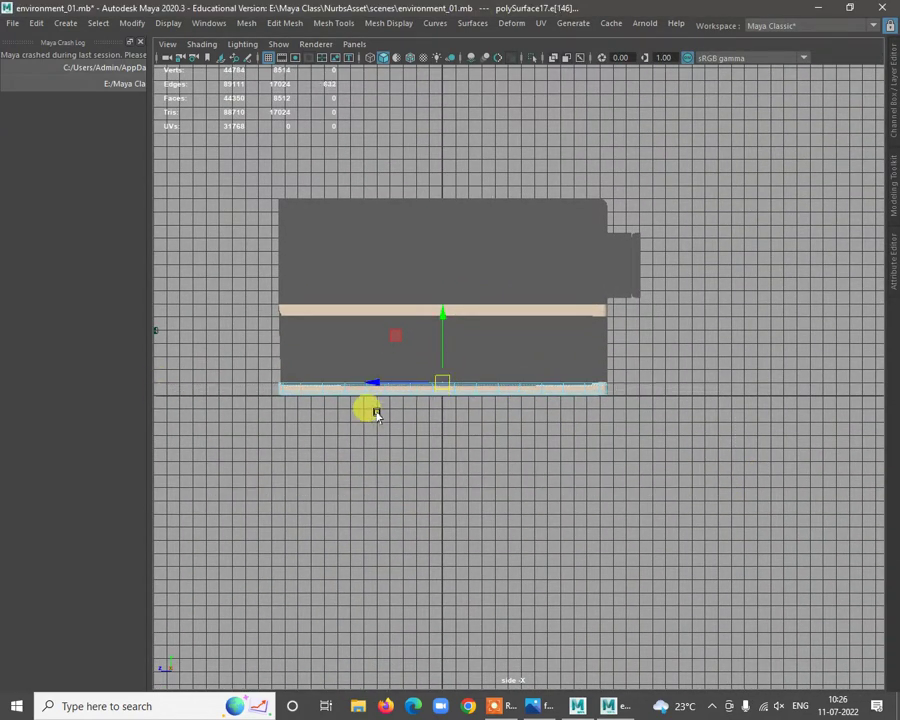
key(space)
key(space)
Isolate the work on the baseboard strip in face mode and select the full lengthwise loop of faces along its outer half.
alt+drag(663, 223, 617, 384)
alt+right_drag(645, 382, 607, 356)
alt+middle_drag(621, 234, 583, 257)
alt+right_drag(587, 250, 604, 369)
right_drag(549, 353, 549, 359)
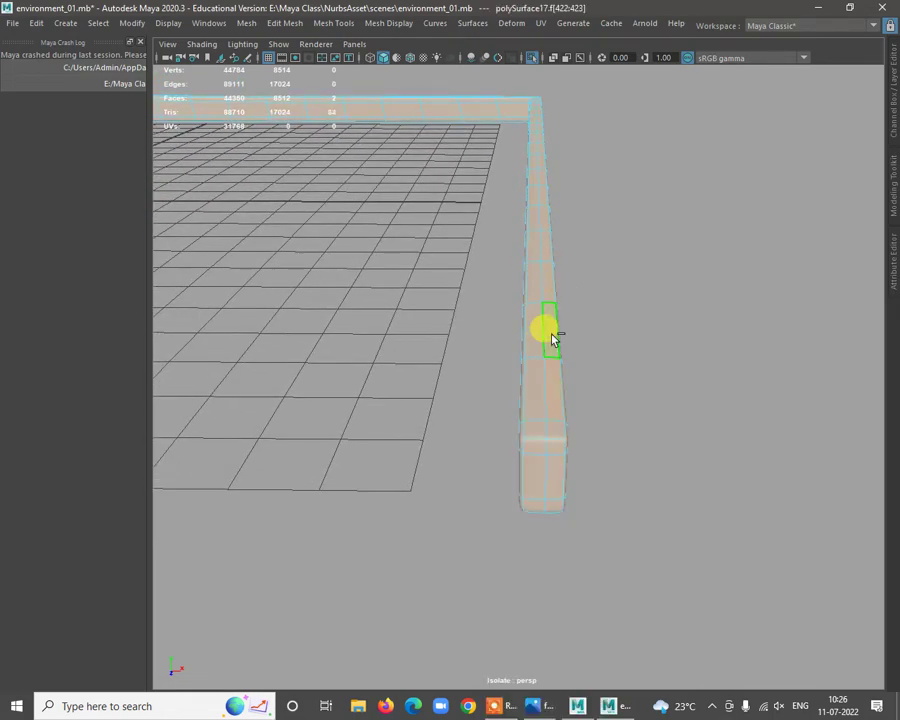
alt+drag(551, 338, 620, 303)
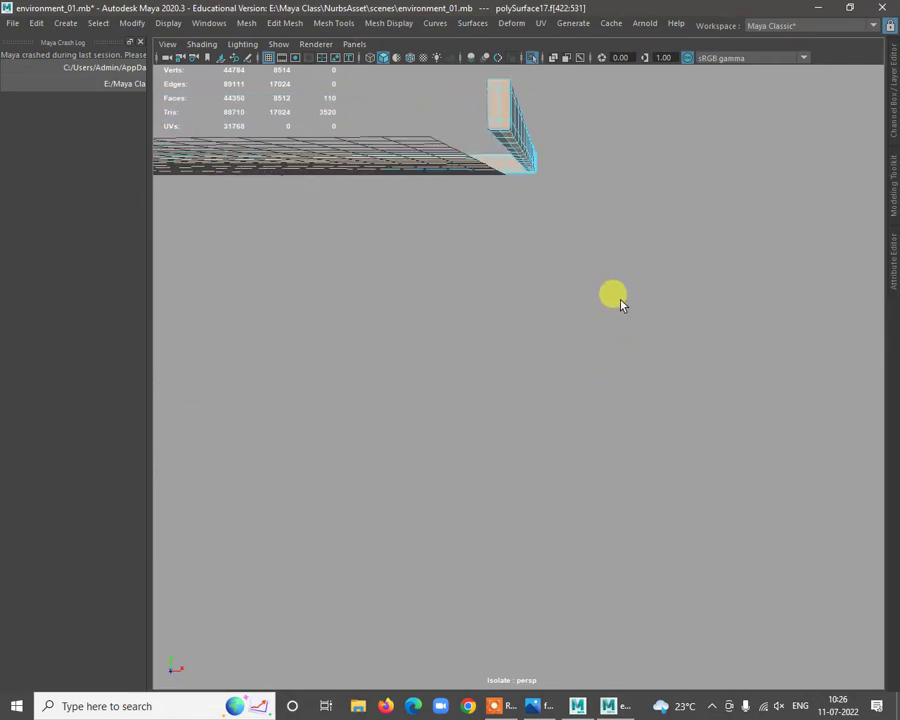
Deselect the loop's lower faces in the side view, keeping only the faces along the baseboard's top selected.
key(space)
key(space)
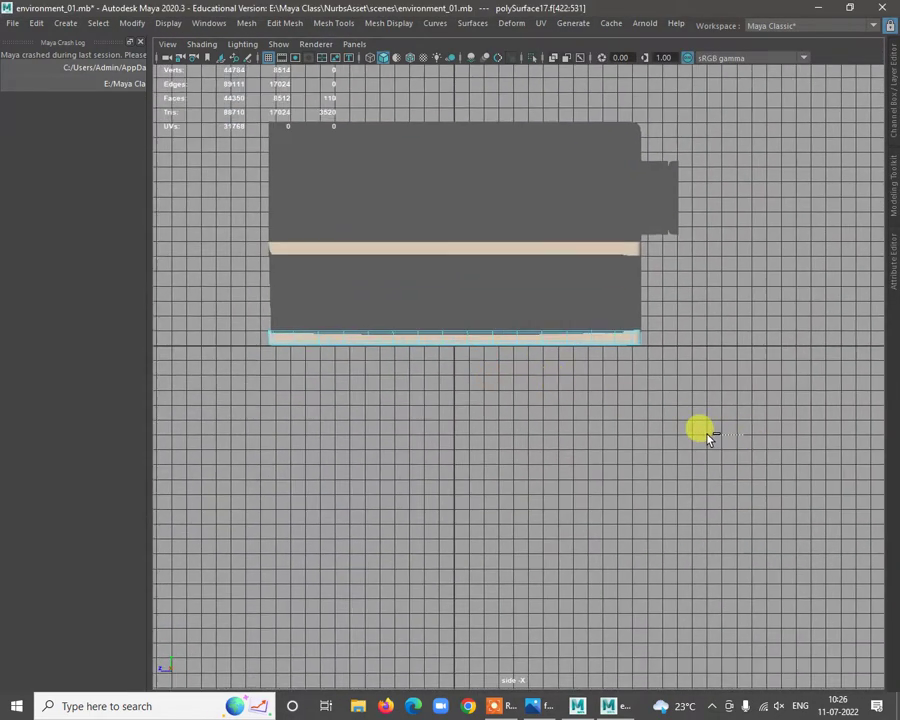
drag(708, 437, 151, 337)
key(space)
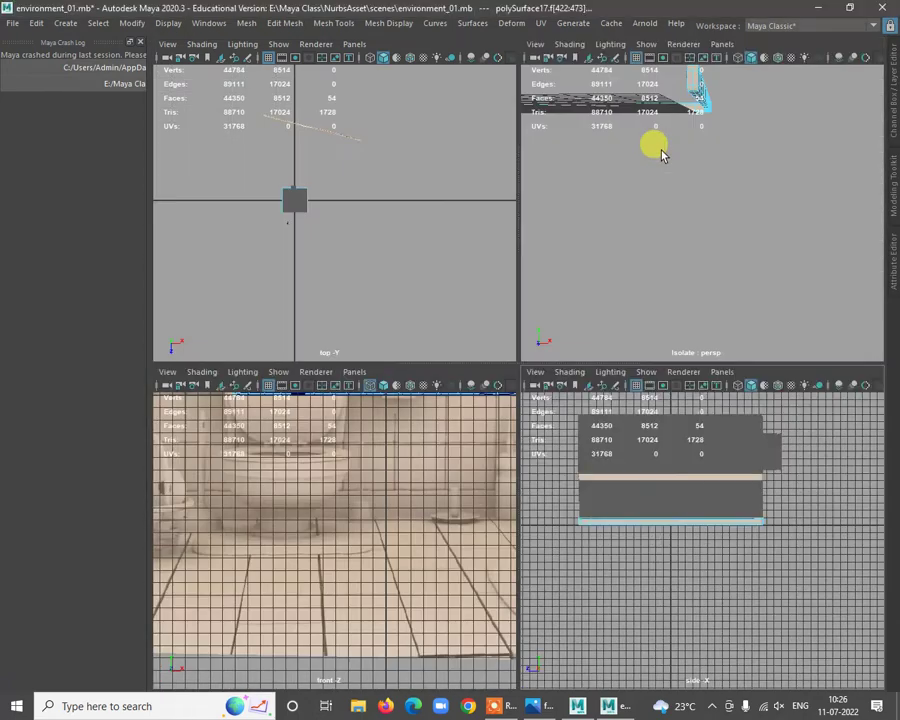
Duplicate the selected top faces of the baseboard as a separate strip and leave component mode.
key(space)
alt+drag(657, 205, 540, 293)
alt+right_drag(540, 293, 432, 287)
alt+drag(432, 287, 540, 176)
shift+right_click(545, 175)
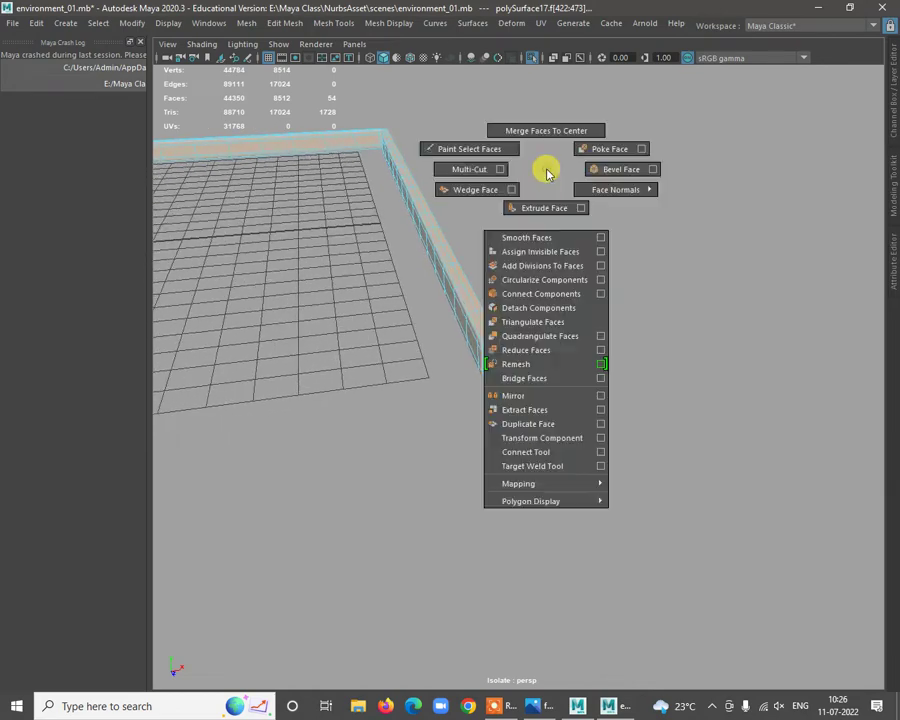
click(539, 423)
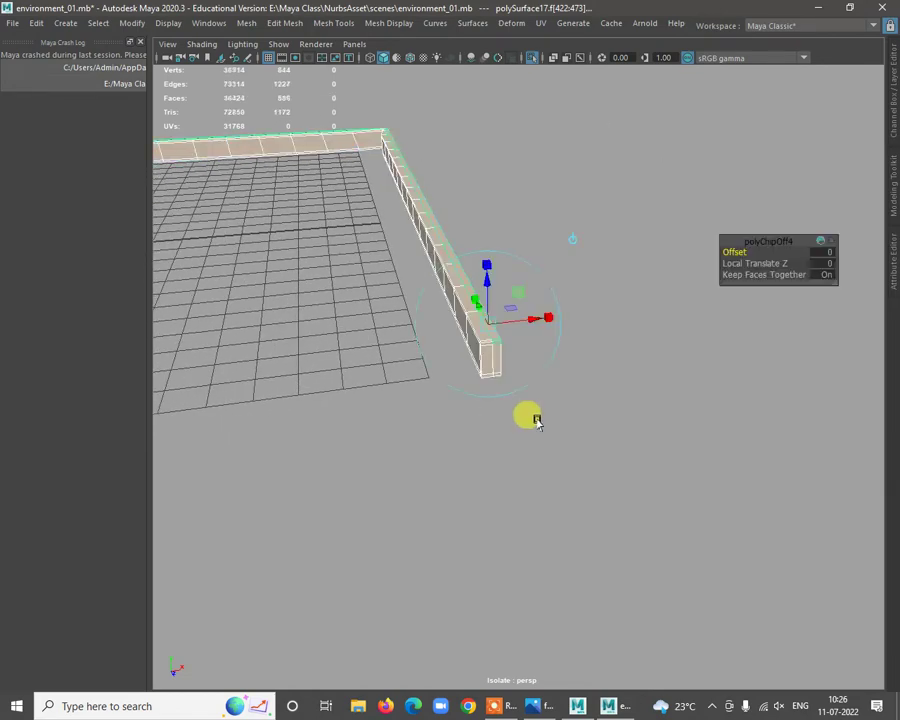
alt+drag(537, 421, 562, 306)
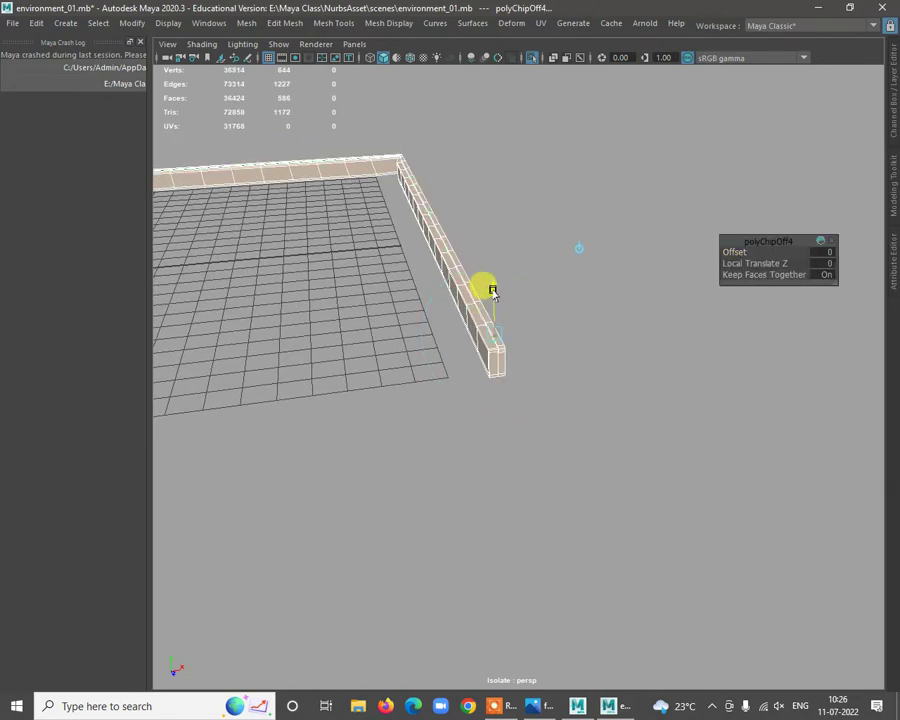
drag(497, 288, 494, 290)
alt+drag(504, 247, 385, 237)
key(q)
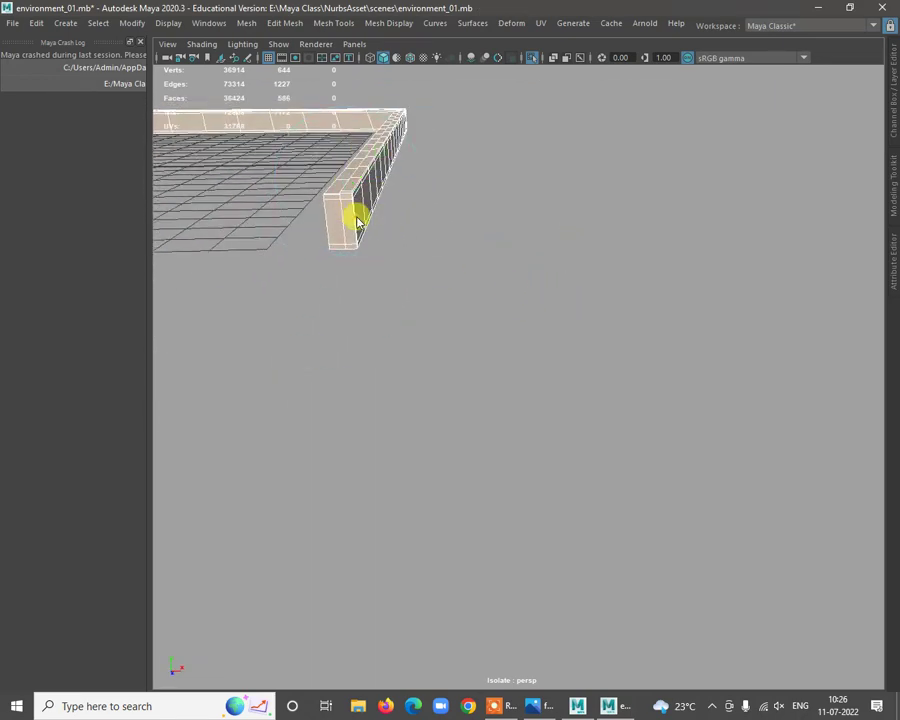
Select the duplicated top strip as an object and select all of its faces in face mode.
click(458, 229)
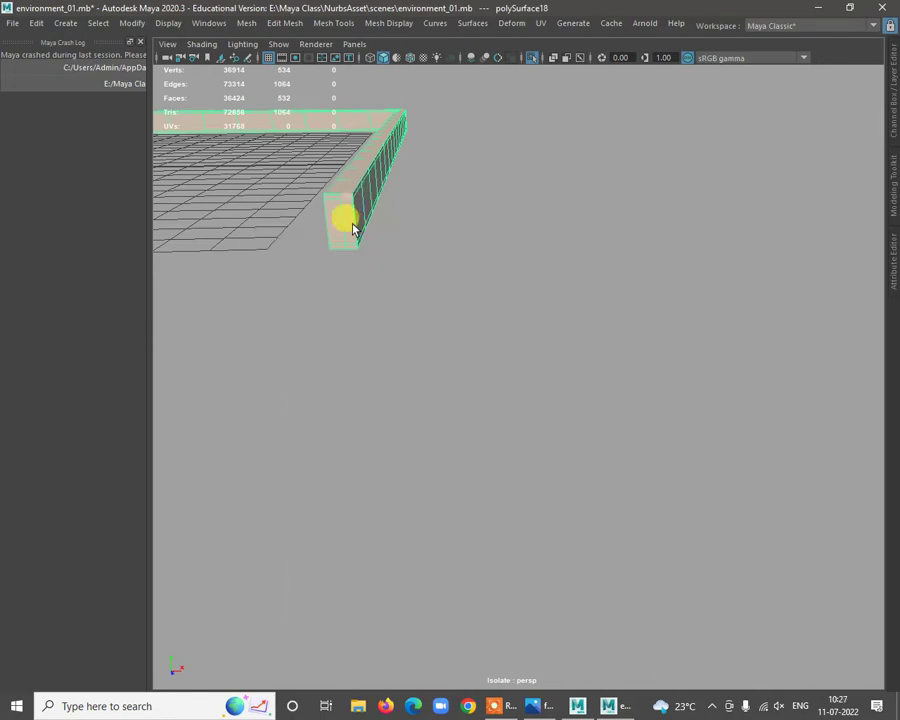
right_click(352, 228)
alt+drag(353, 227, 505, 199)
alt+middle_drag(505, 199, 489, 72)
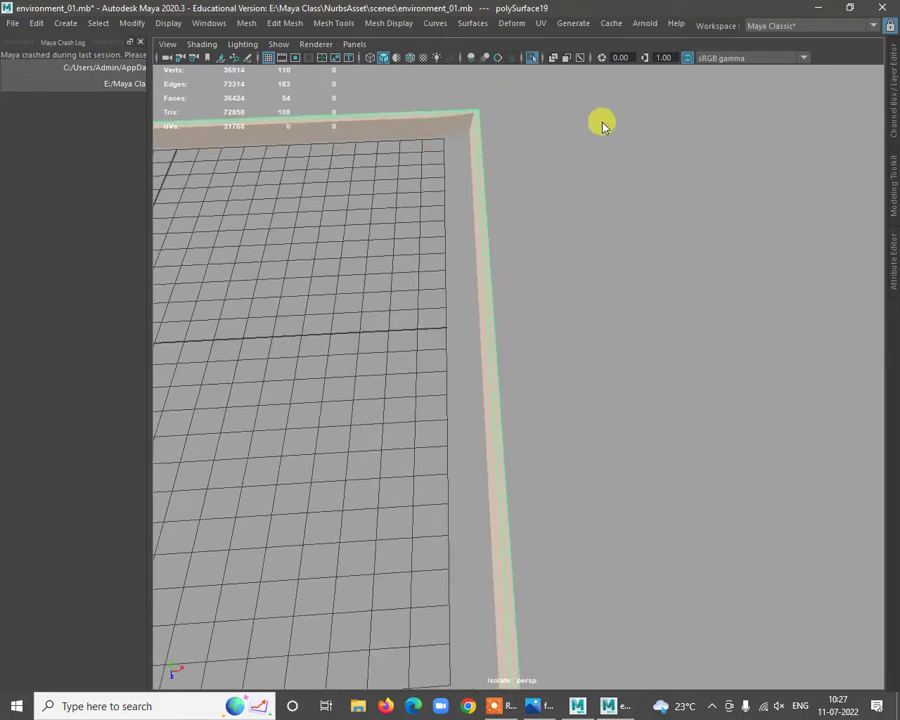
right_drag(602, 123, 594, 155)
scroll(454, 233, down, 8)
drag(208, 204, 747, 601)
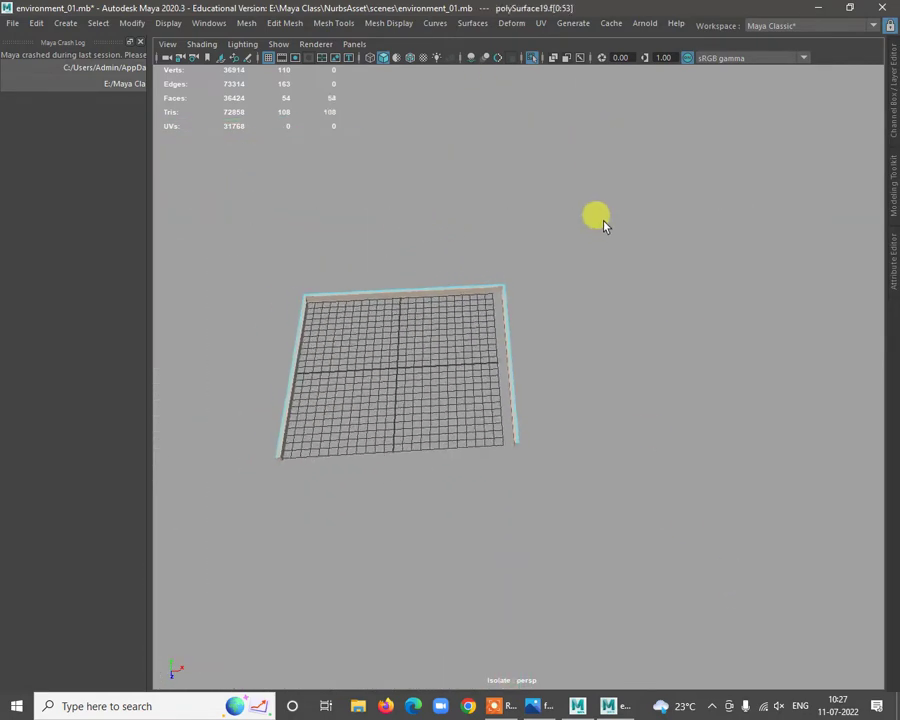
Extrude the duplicated strip's faces, try a local Z translation of 4.566, and undo that translation.
alt+drag(603, 222, 616, 308)
shift+right_drag(575, 195, 571, 224)
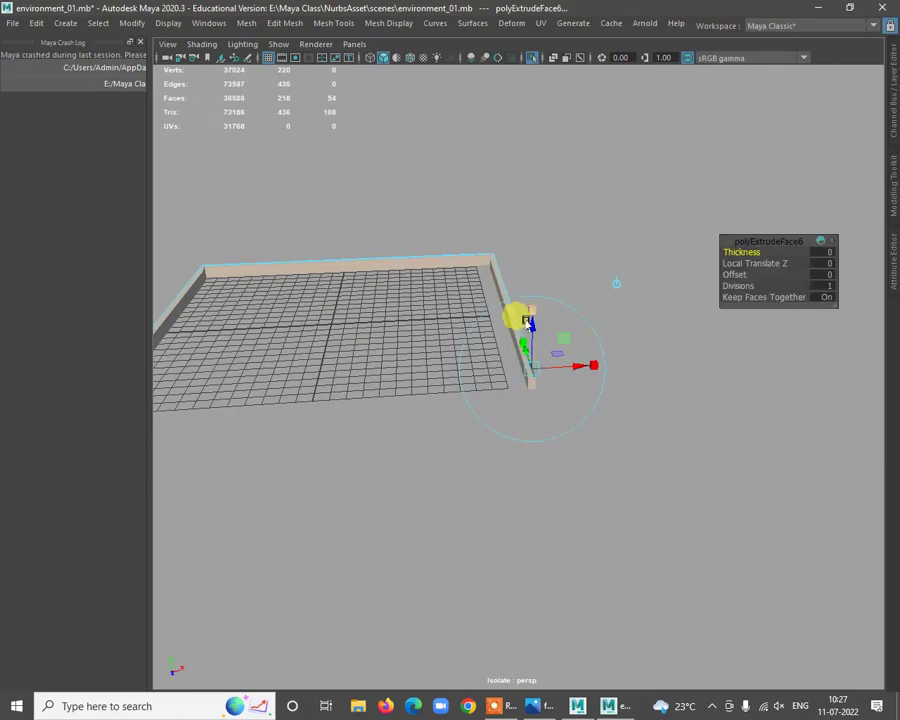
drag(526, 317, 535, 252)
alt+drag(549, 309, 616, 302)
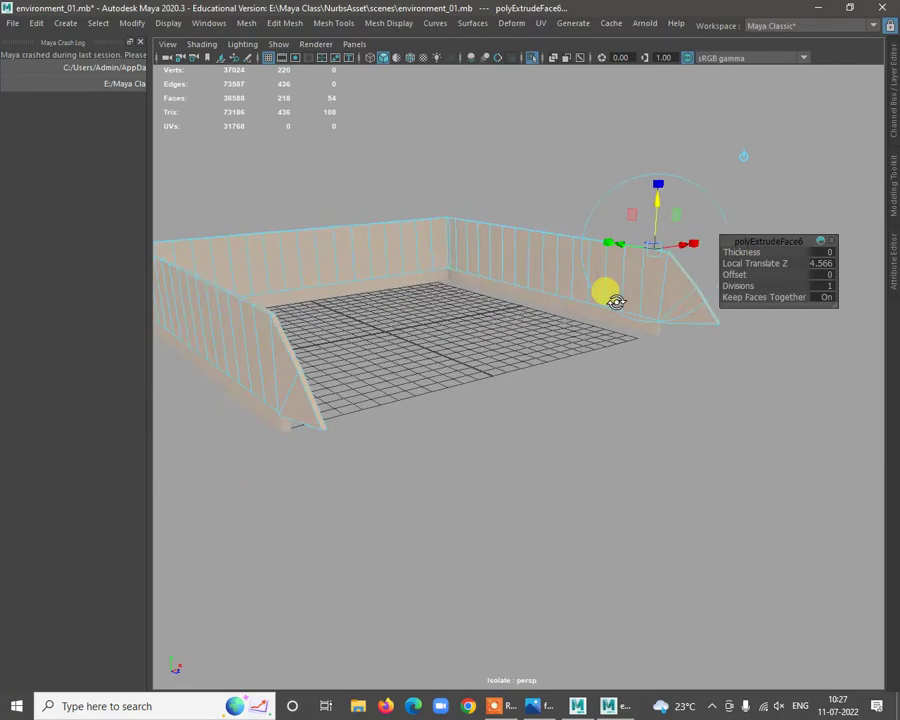
key(ctrl+z)
Delete the small downturned end faces of the extruded strip so that only its straight run remains.
alt+drag(560, 325, 441, 273)
alt+middle_drag(441, 273, 448, 249)
alt+drag(448, 249, 484, 271)
alt+middle_drag(484, 271, 402, 263)
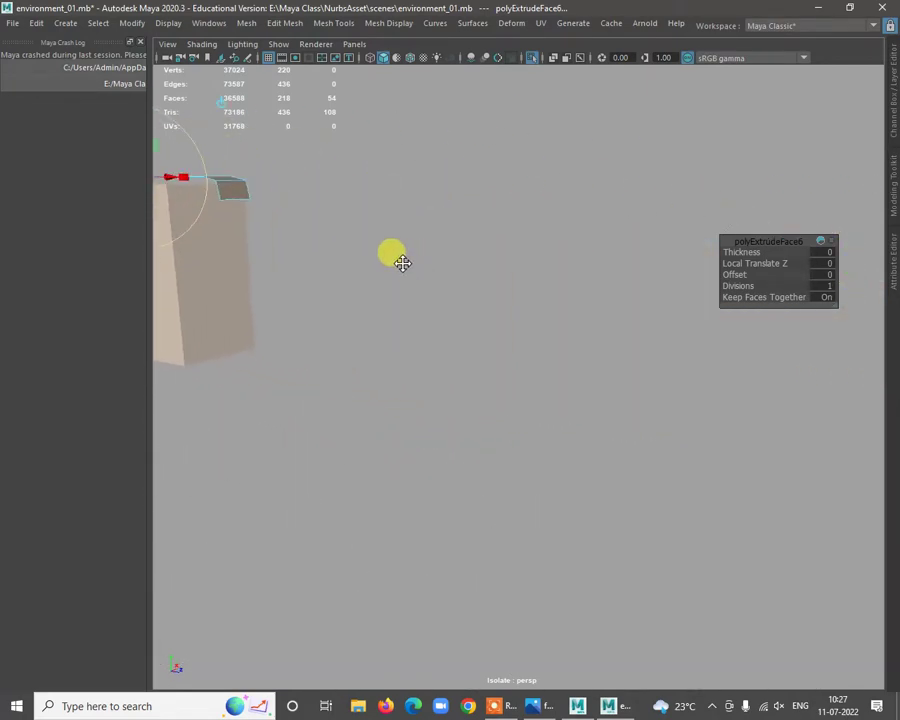
alt+drag(343, 262, 554, 195)
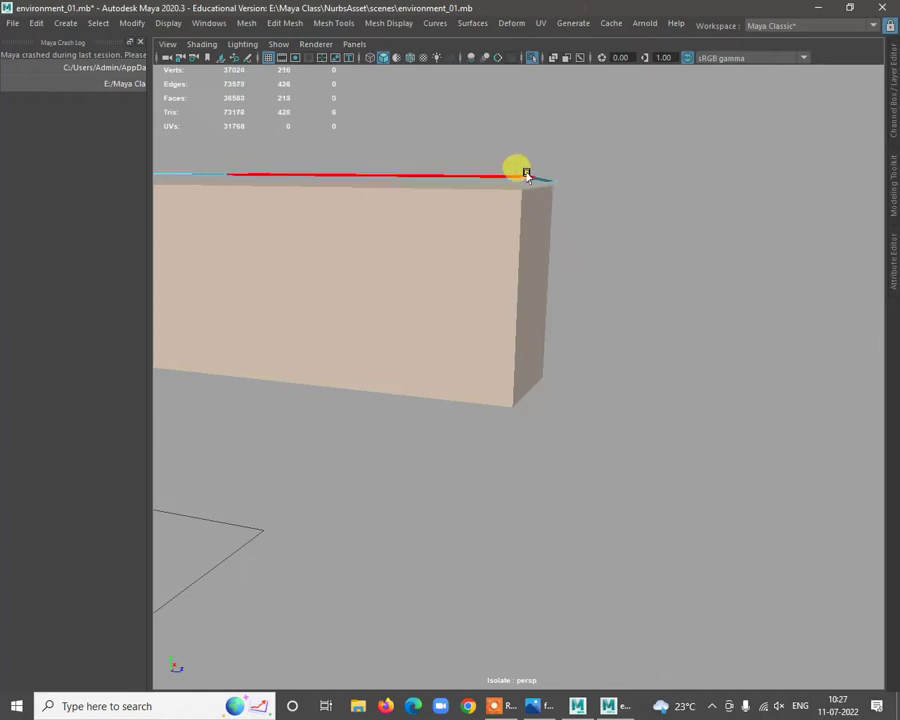
right_drag(529, 176, 527, 216)
alt+right_drag(609, 253, 368, 238)
alt+drag(367, 237, 497, 334)
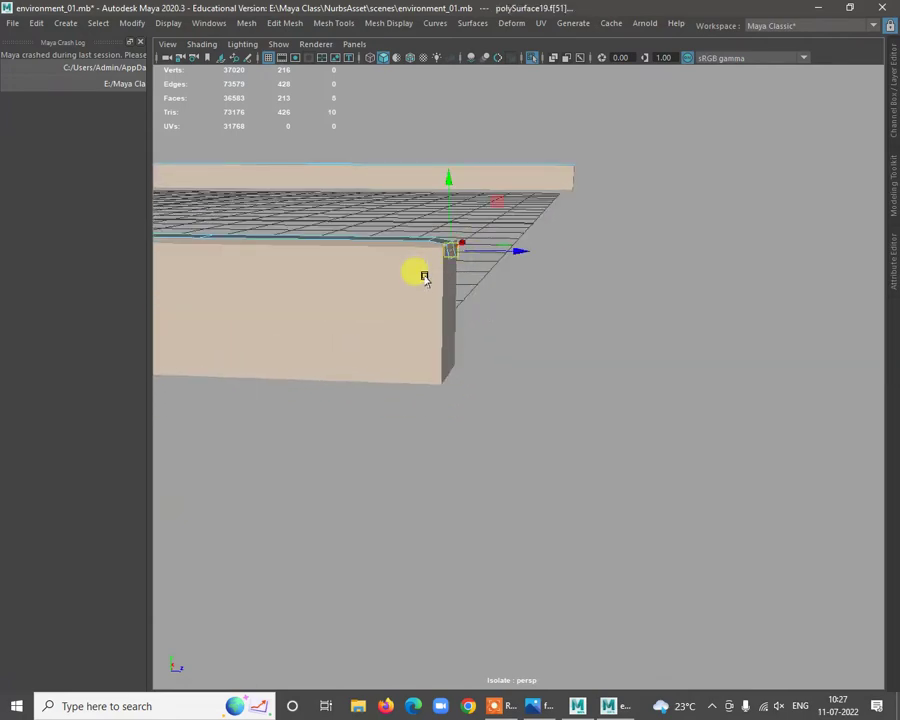
right_drag(443, 242, 437, 246)
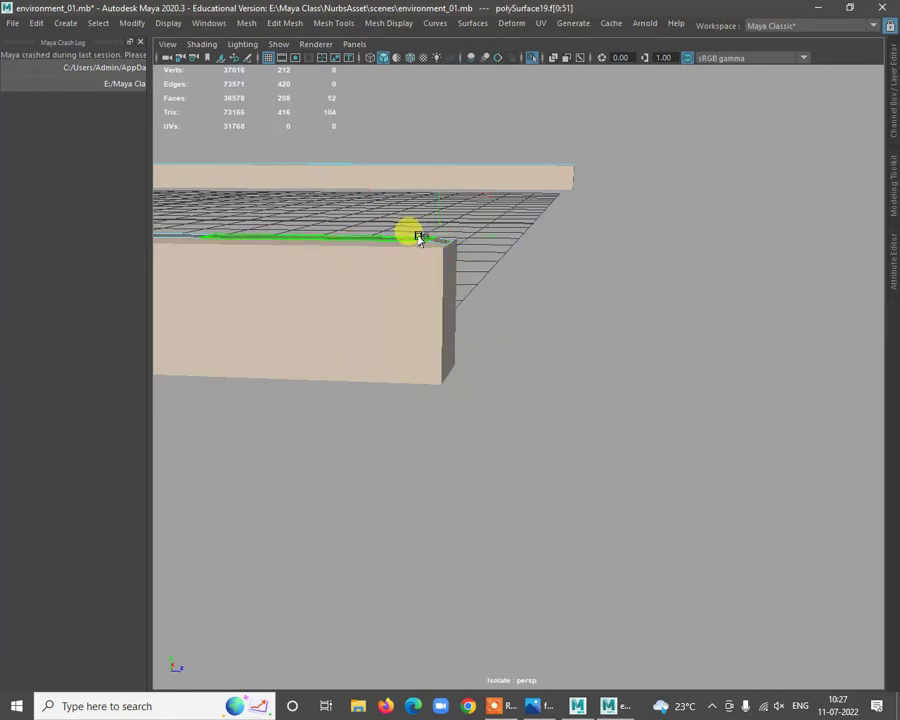
Raise the extruded strip's top faces above the baseboard to form tall wall panelling around the room.
alt+right_drag(516, 279, 313, 205)
alt+middle_drag(313, 205, 415, 208)
alt+right_drag(415, 210, 492, 255)
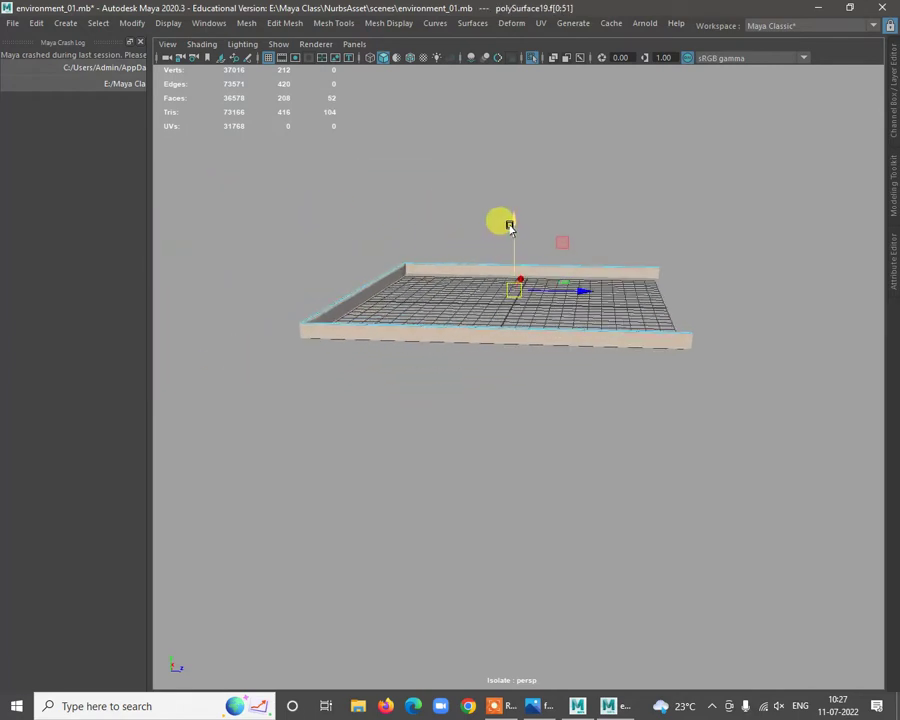
shift+drag(511, 227, 526, 147)
alt+drag(576, 216, 368, 240)
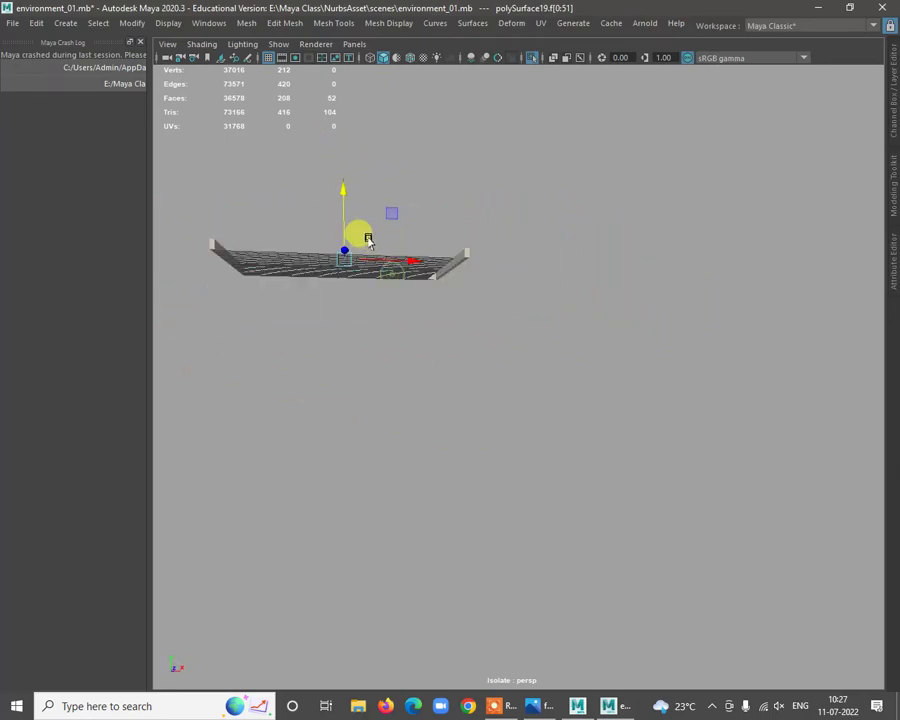
alt+drag(357, 160, 414, 205)
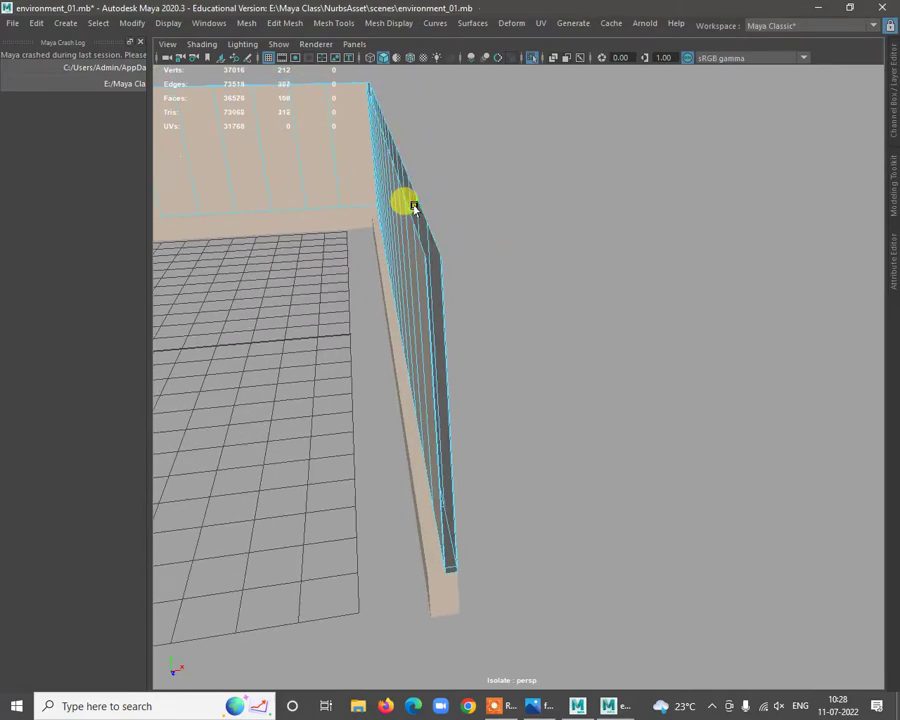
Delete the panelling's outer side faces and bottom faces, leaving a single-sided inner wall panel.
alt+drag(450, 284, 401, 455)
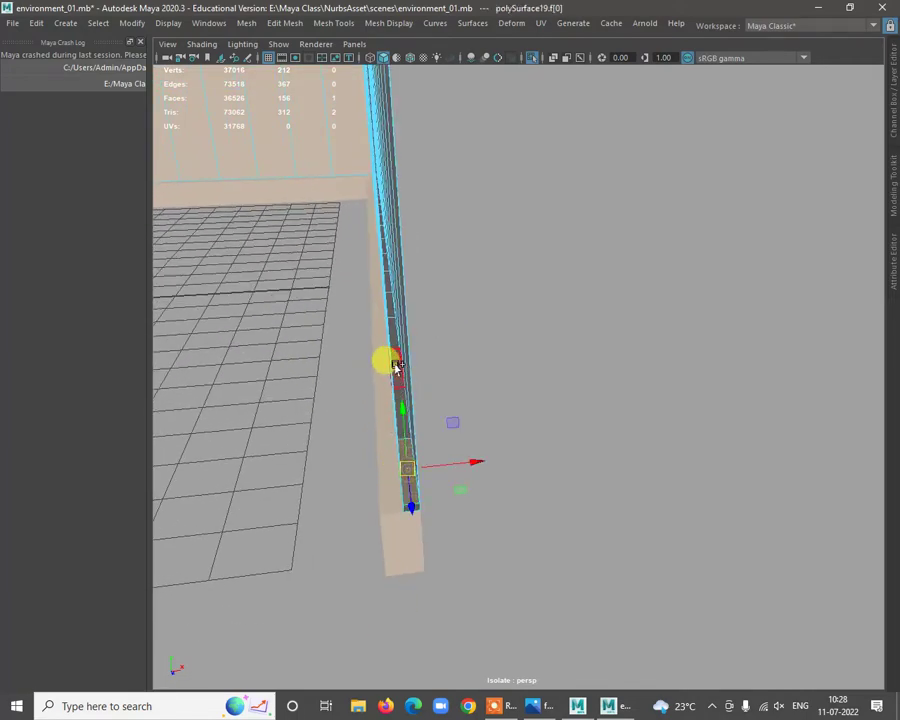
alt+drag(414, 253, 259, 351)
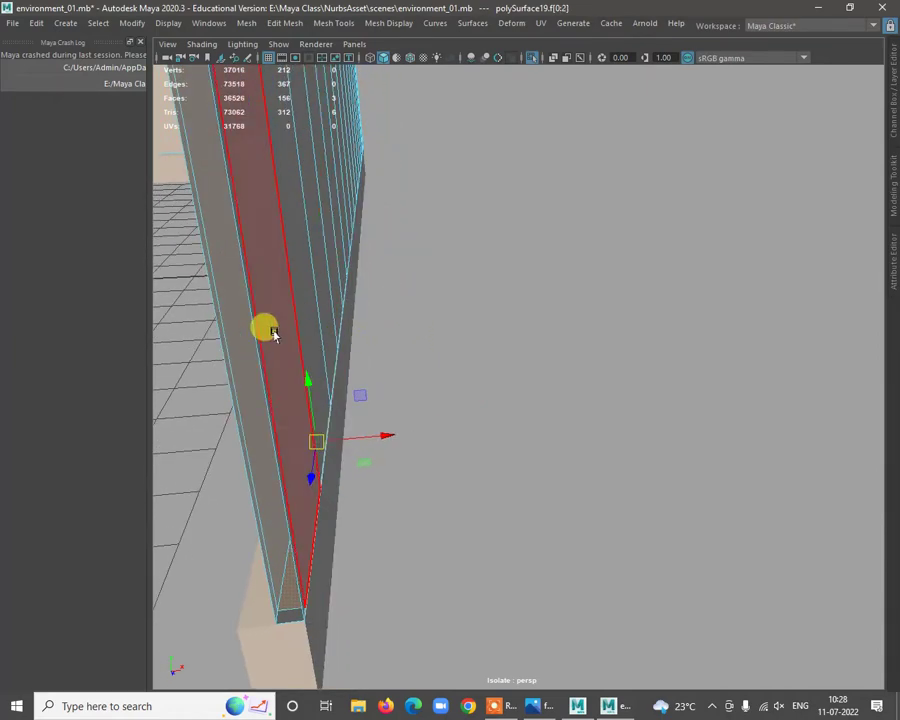
click(274, 334)
shift+double_click(309, 297)
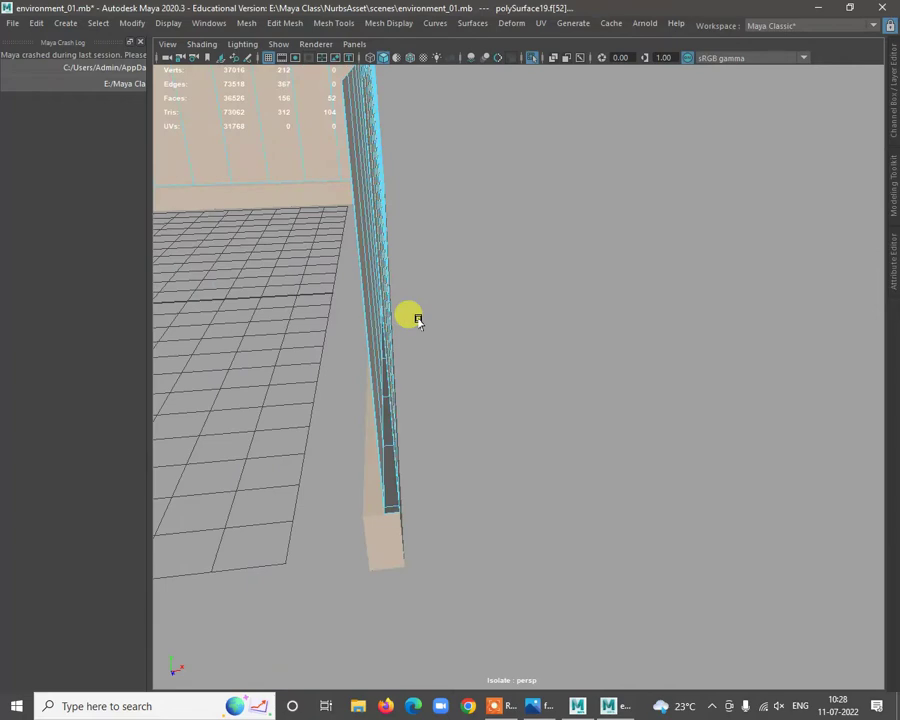
click(386, 450)
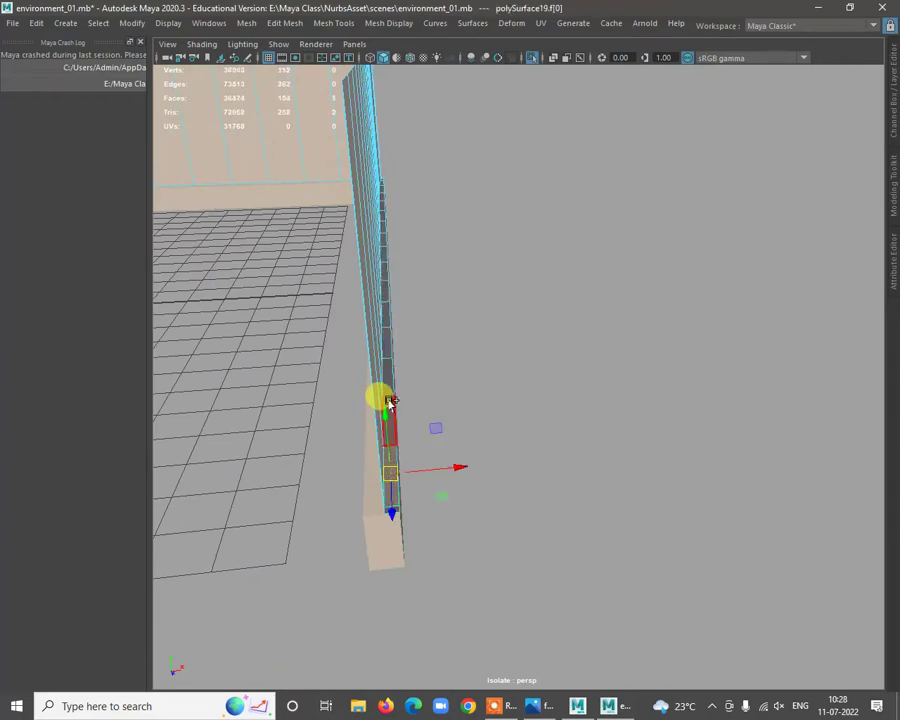
double_click(389, 403)
key(Delete)
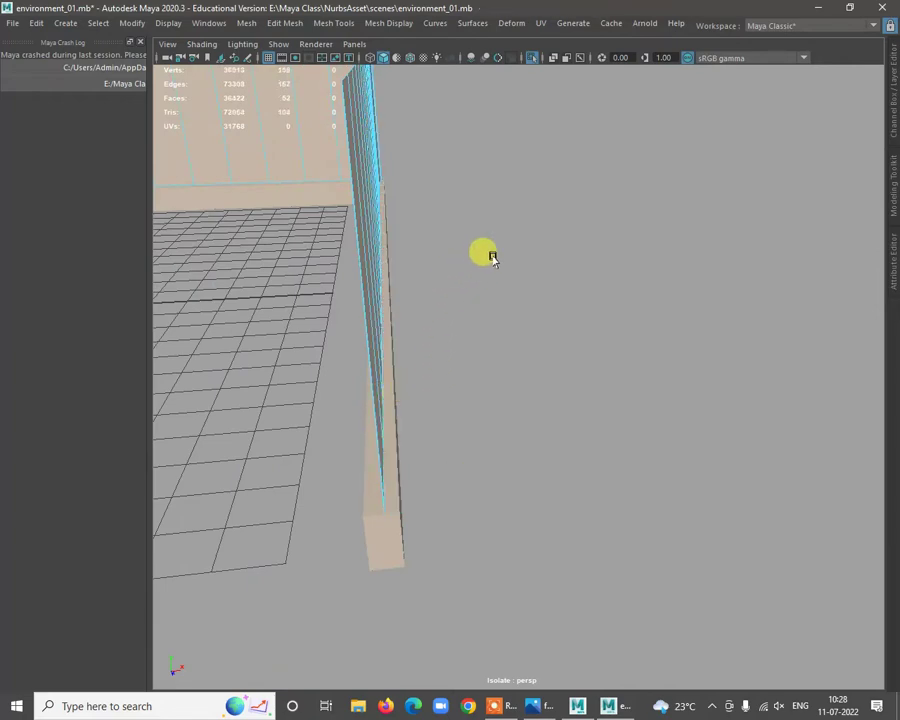
Return to object mode, turn off isolation and compare the new wall panel with the reference image.
alt+drag(492, 258, 500, 227)
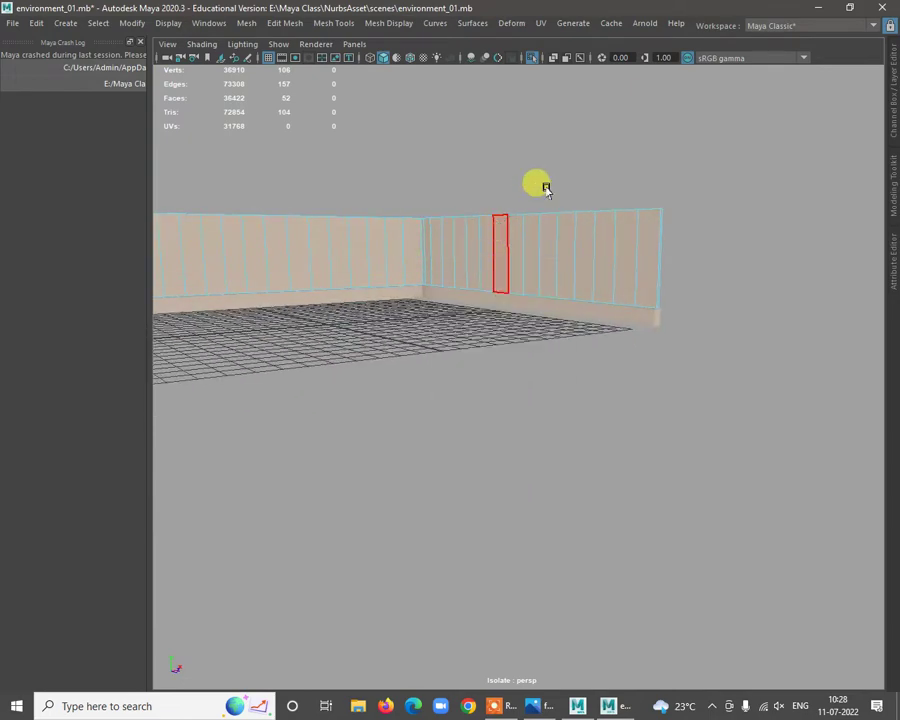
key(F8)
click(532, 57)
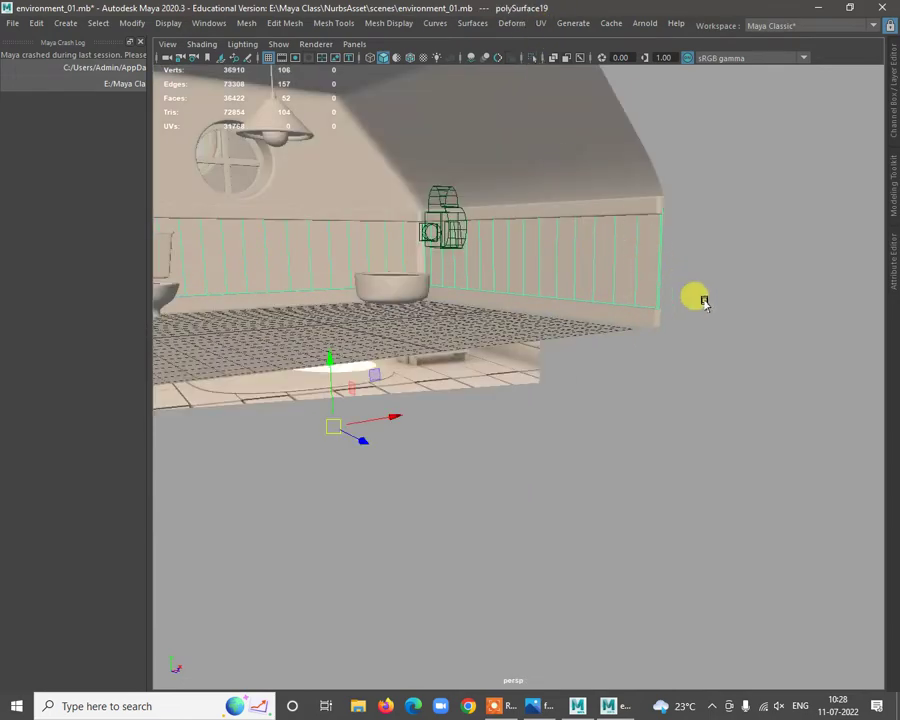
click(705, 303)
scroll(657, 358, down, 3)
alt+drag(657, 358, 572, 323)
click(523, 279)
scroll(510, 326, up, 1)
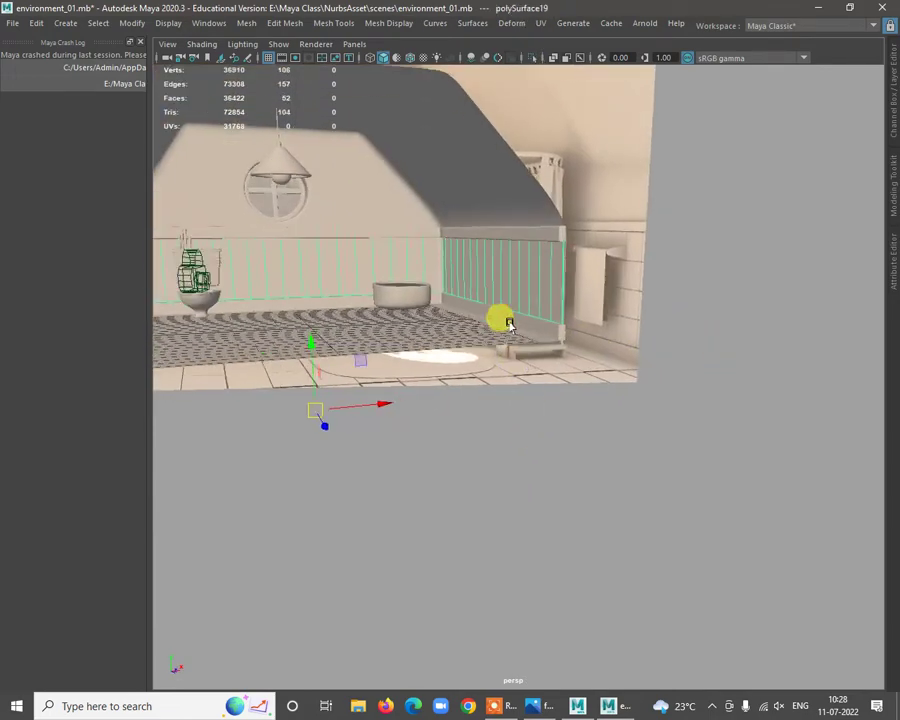
alt+drag(509, 323, 587, 333)
scroll(636, 233, up, 2)
mouse_move(628, 255)
alt+mouse_down()
mouse_move(546, 253)
mouse_move(635, 243)
mouse_move(599, 237)
mouse_move(641, 256)
alt+mouse_up()
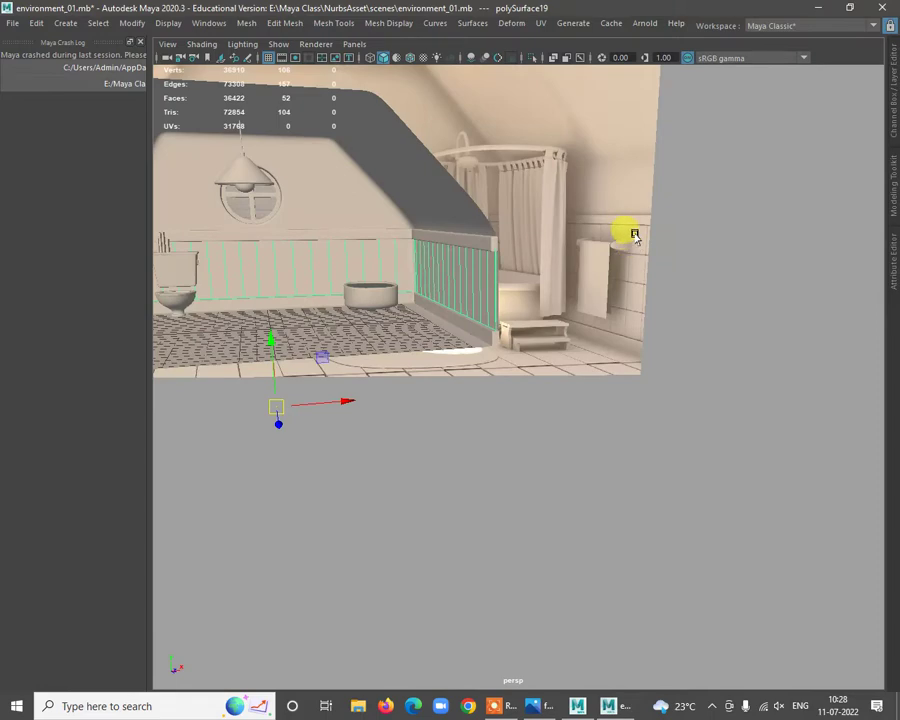
Set the Insert Edge Loop Tool to multiple edge loops with 8 loops for the wall panel.
alt+drag(483, 270, 583, 195)
shift+right_drag(588, 197, 555, 220)
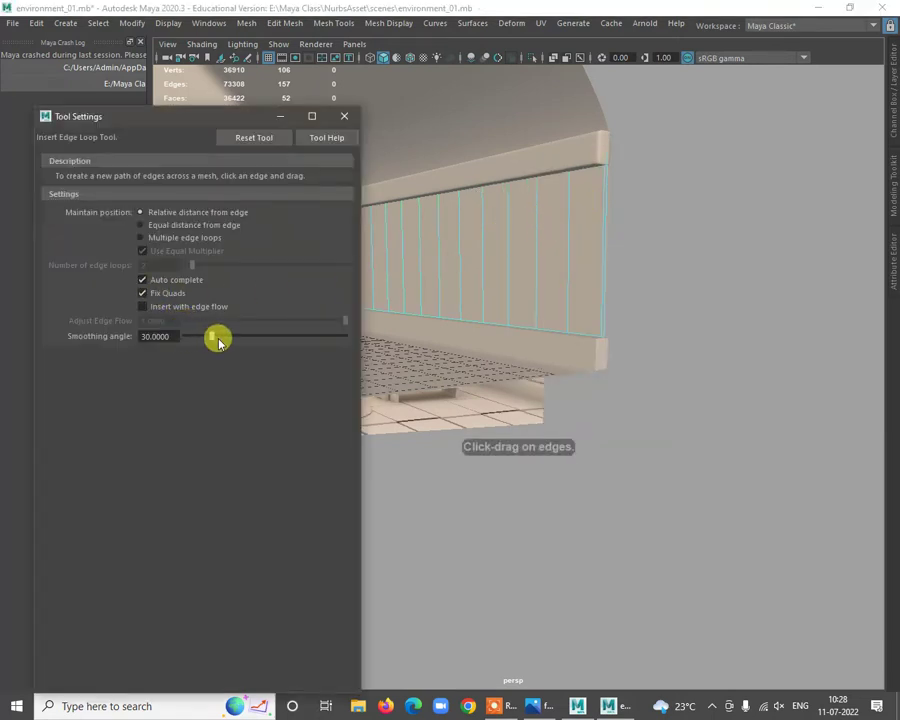
click(167, 238)
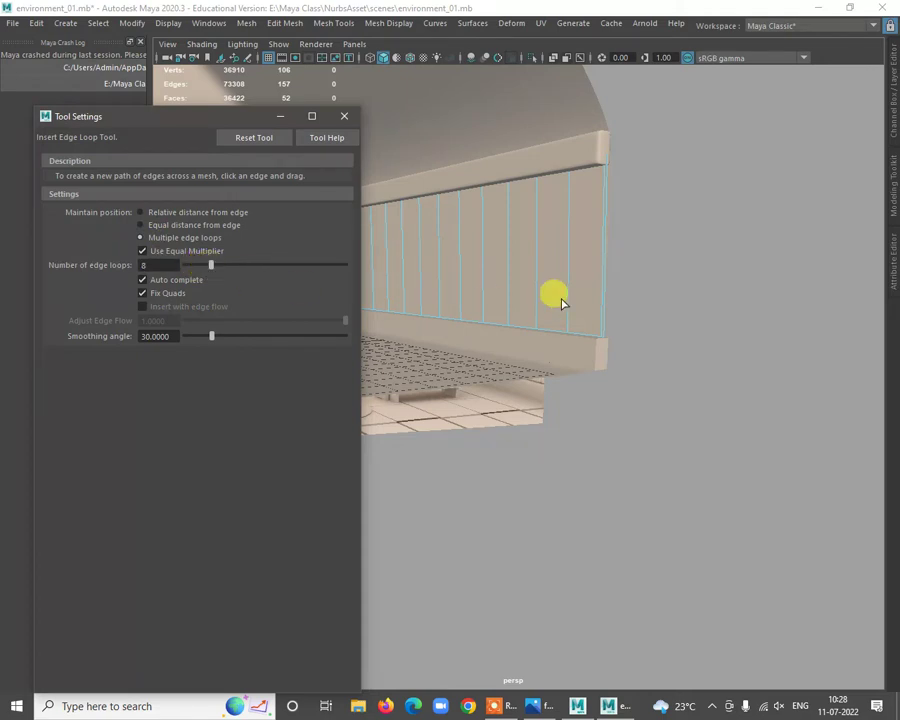
Try to insert eight evenly spaced horizontal edge loops across the wall panel.
click(604, 232)
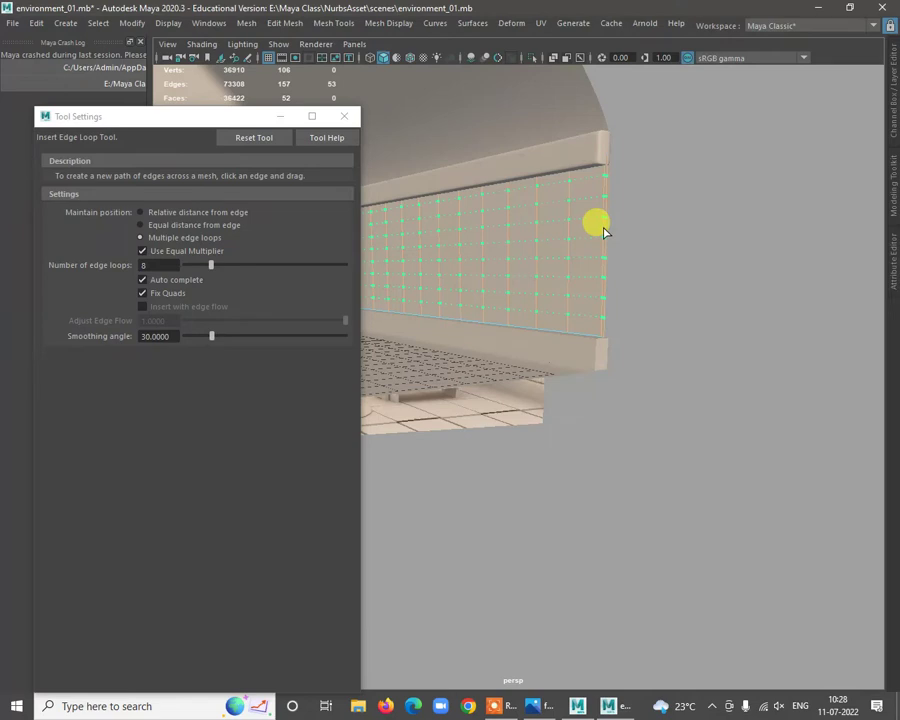
drag(604, 232, 588, 232)
key(ctrl+z)
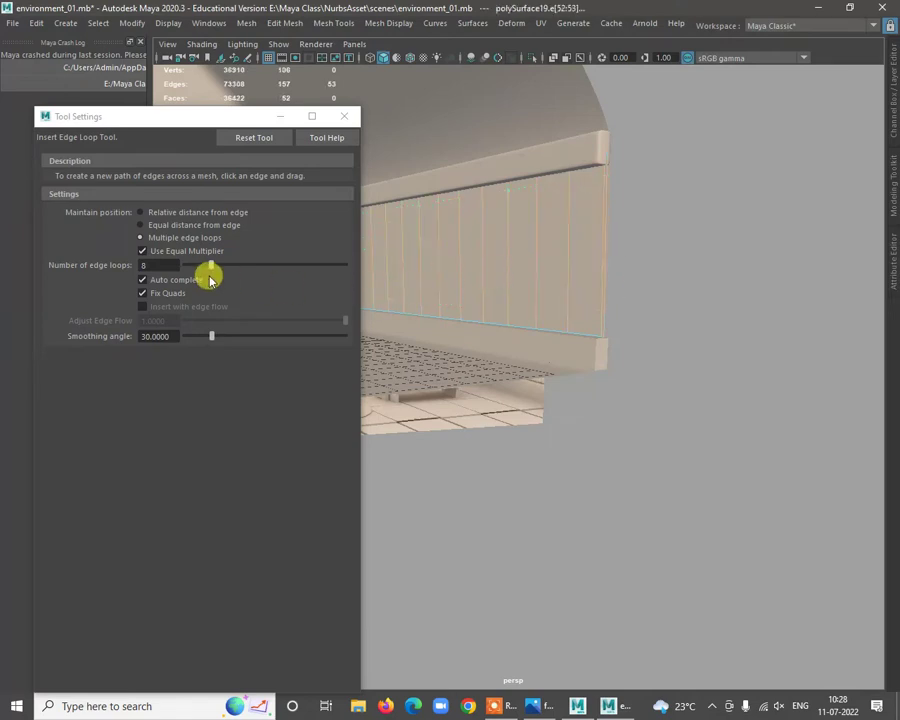
Set the number of edge loops to 5 and insert them horizontally across the wall panel.
drag(218, 267, 208, 270)
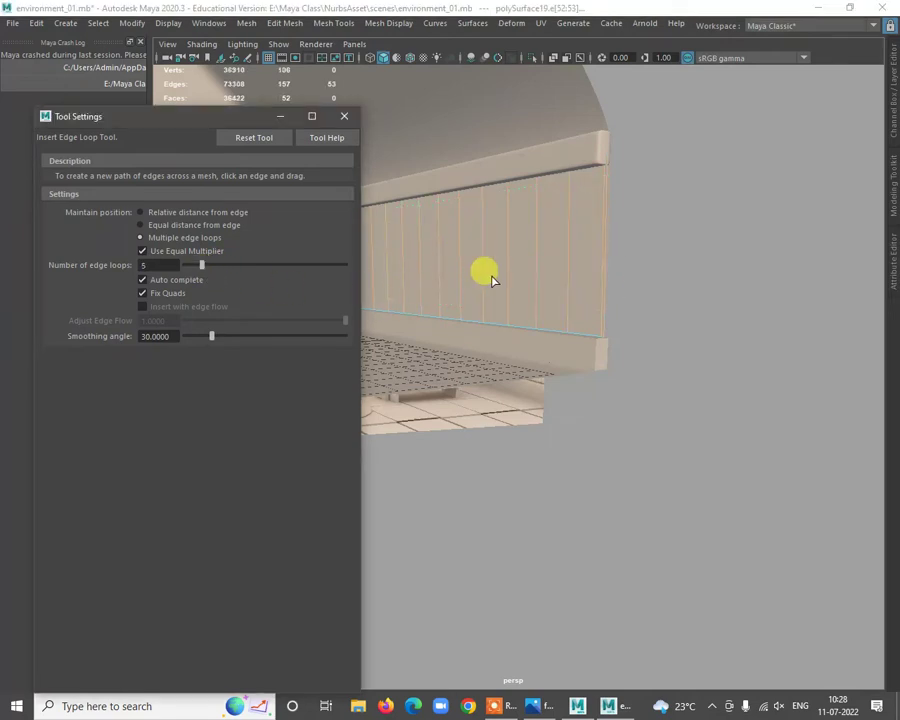
click(570, 235)
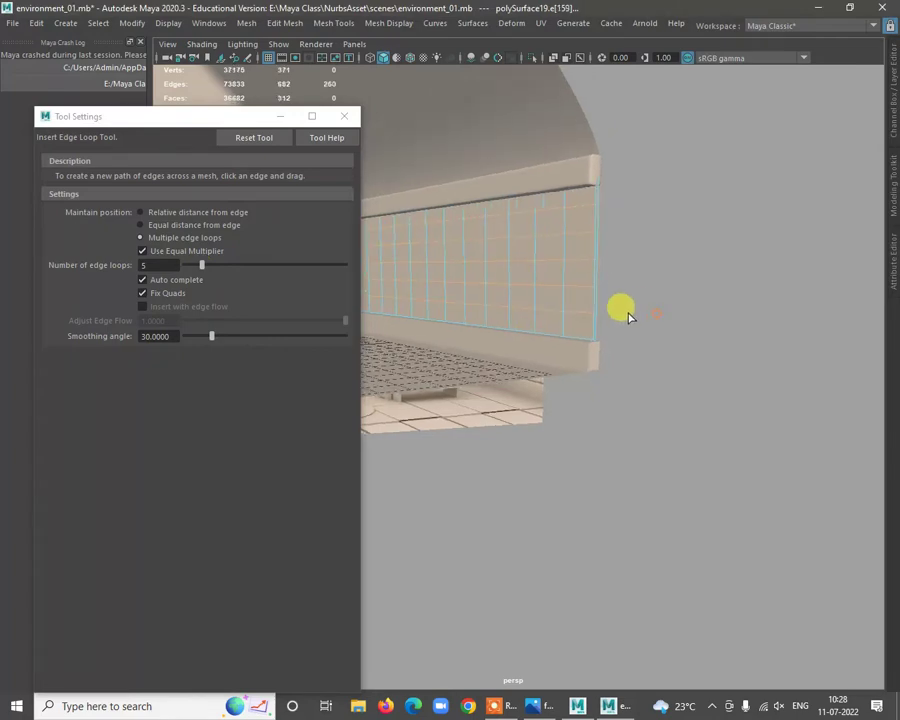
Leave the Insert Edge Loop Tool, close its settings and select all faces of the wall panel.
mouse_move(622, 312)
alt+mouse_down()
mouse_move(652, 320)
mouse_move(623, 319)
mouse_move(635, 325)
alt+mouse_up()
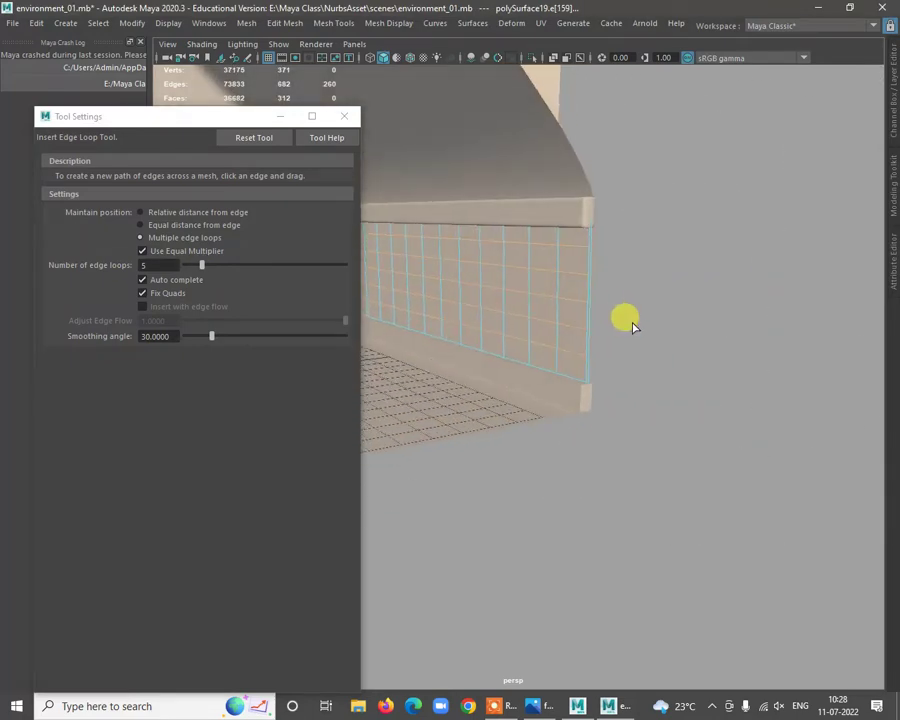
key(w)
click(351, 115)
alt+middle_drag(518, 296, 672, 281)
alt+right_drag(450, 272, 550, 315)
alt+middle_drag(550, 315, 605, 353)
alt+drag(606, 353, 695, 325)
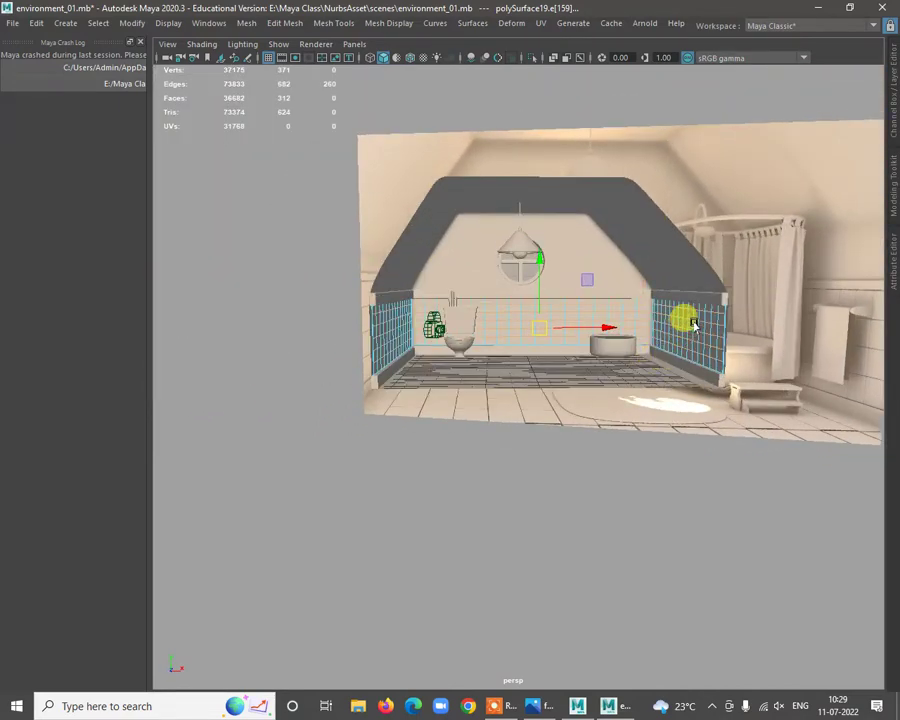
right_drag(707, 311, 707, 350)
drag(259, 165, 836, 498)
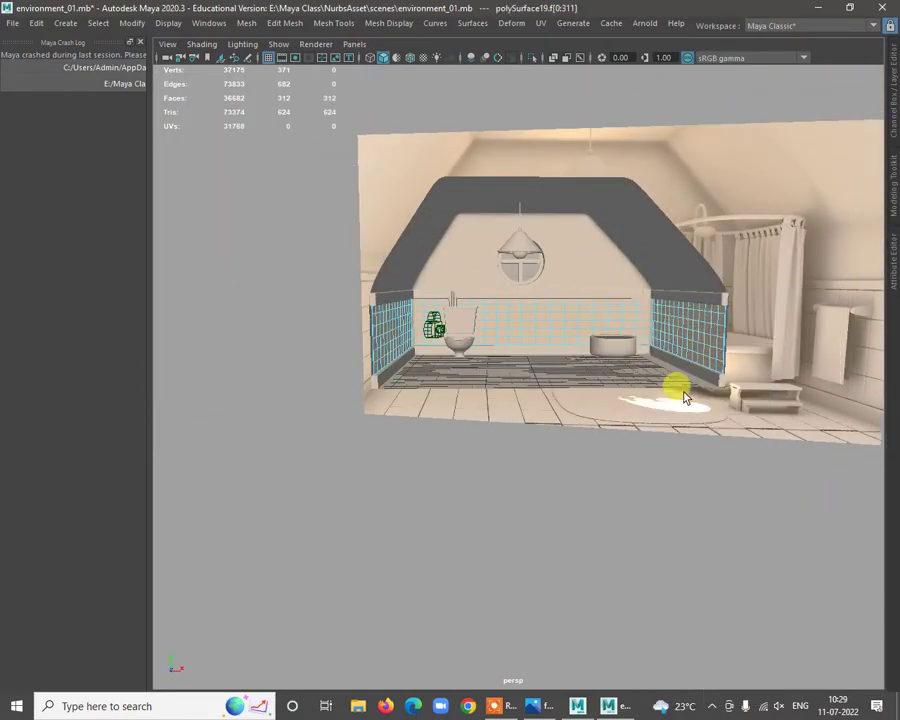
Extrude the panel faces with Keep Faces Together off and scale each face inward to form individual tiles.
alt+drag(685, 398, 601, 323)
alt+right_drag(578, 229, 593, 287)
alt+drag(593, 287, 575, 299)
alt+right_drag(533, 229, 546, 264)
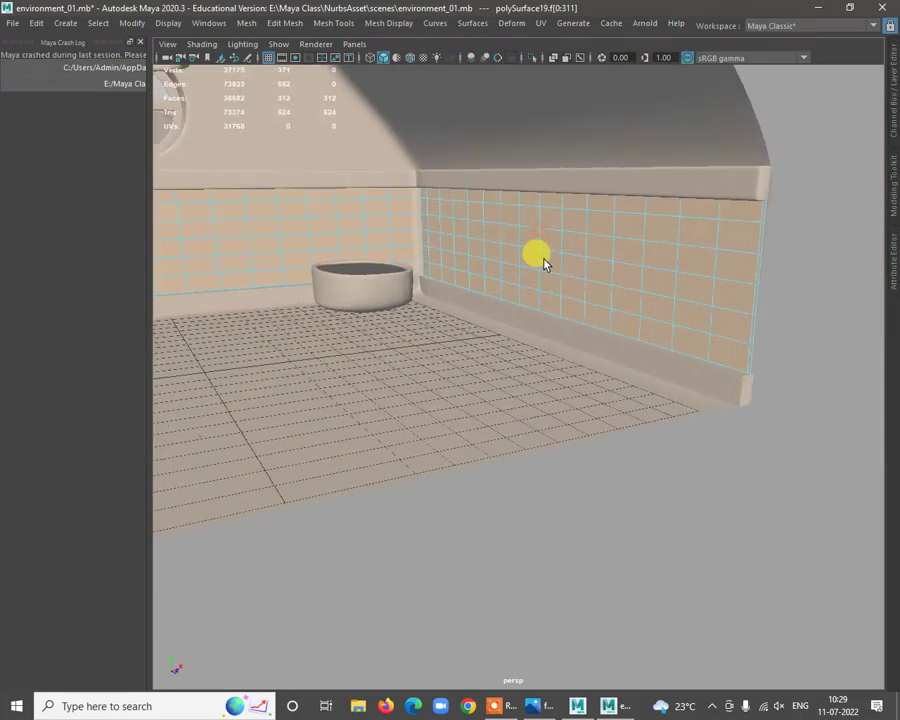
alt+drag(545, 263, 550, 200)
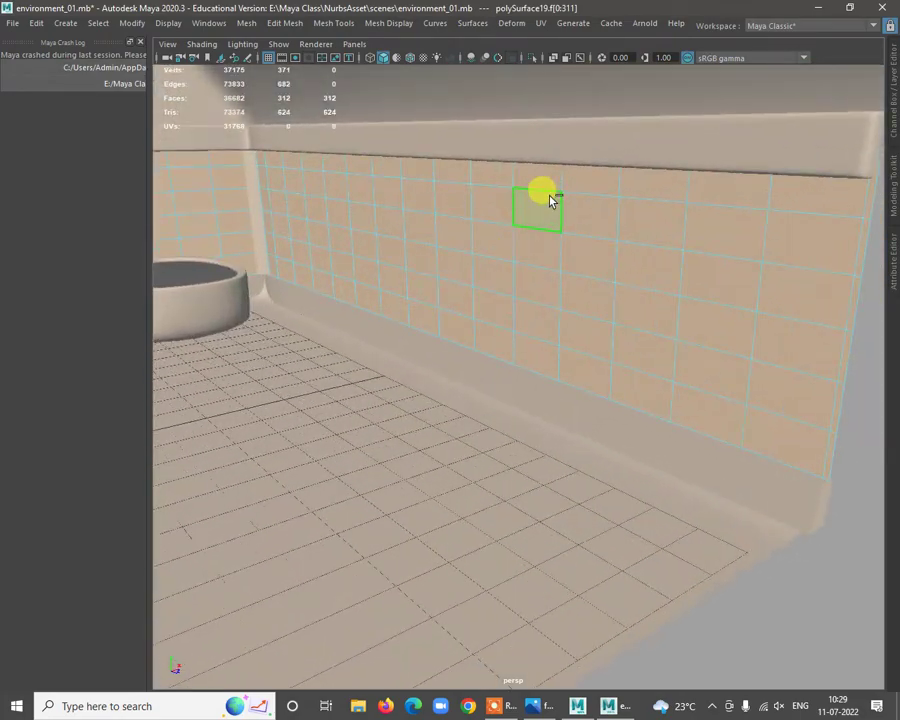
shift+right_drag(549, 199, 586, 236)
drag(512, 38, 389, 103)
click(614, 102)
shift+right_drag(666, 208, 664, 249)
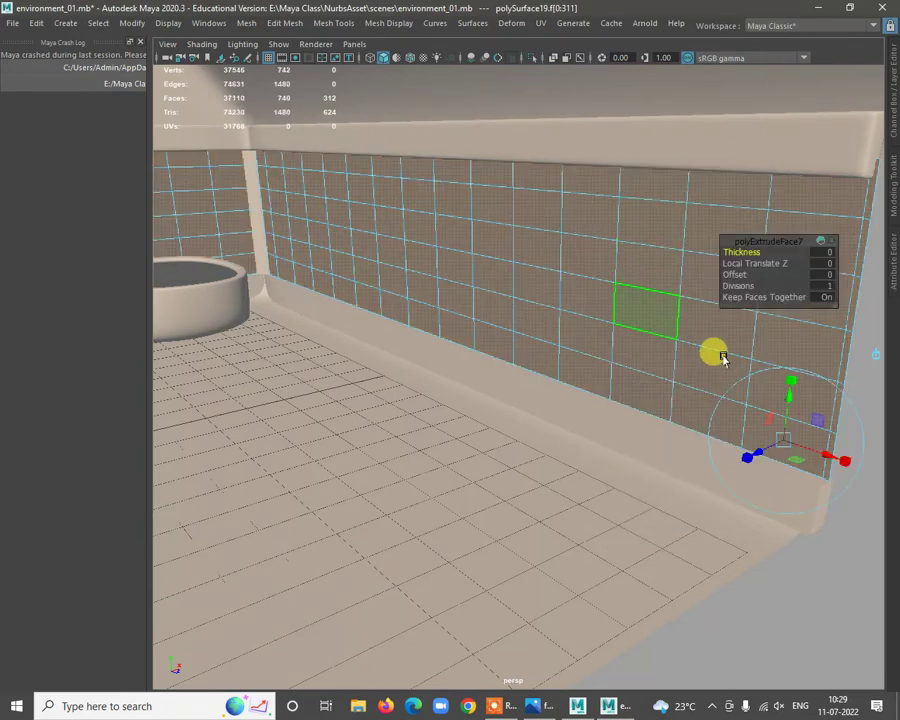
click(826, 297)
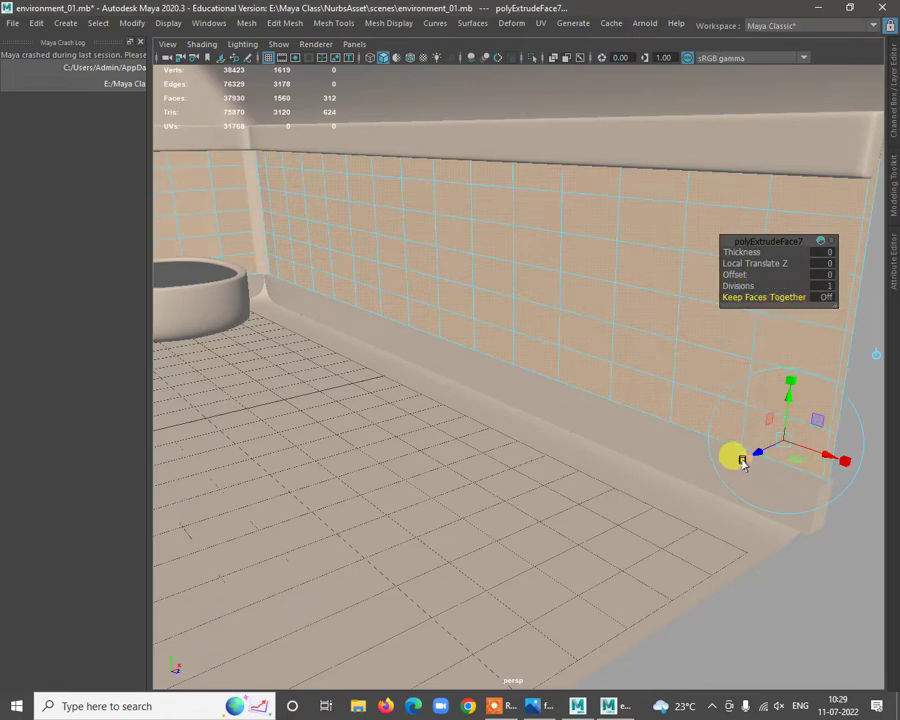
drag(785, 444, 652, 418)
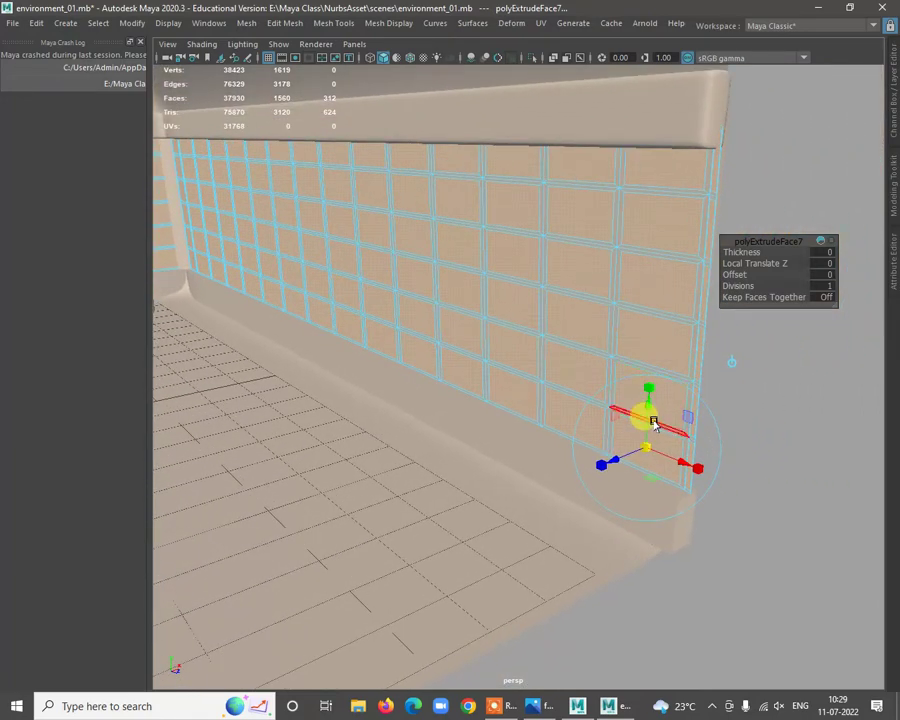
Extrude the inset tile faces again, push them slightly into the room, and return to object mode with nothing selected.
key(ctrl+e)
drag(617, 457, 613, 457)
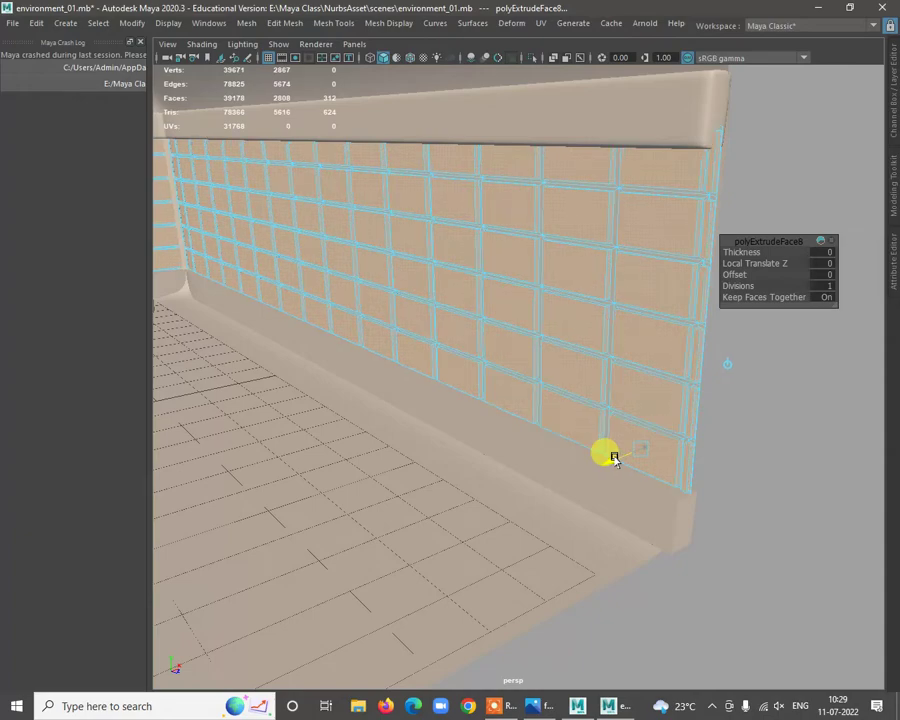
right_drag(677, 201, 796, 165)
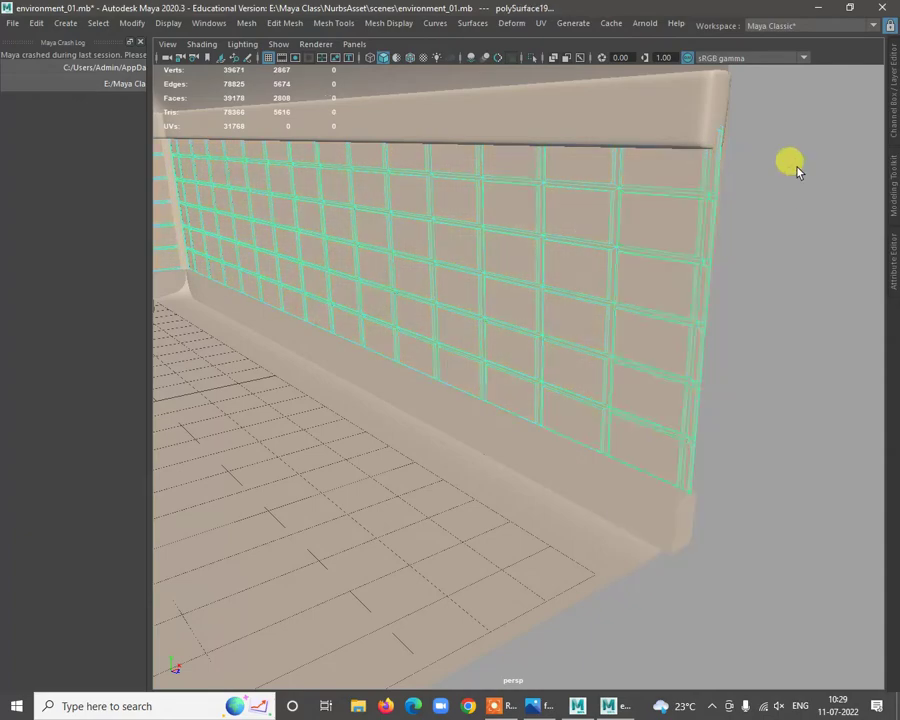
click(796, 165)
Examine the raised tiles on the side and back walls from several angles.
mouse_move(704, 295)
alt+mouse_down()
mouse_move(690, 296)
mouse_move(690, 286)
mouse_move(710, 296)
alt+mouse_up()
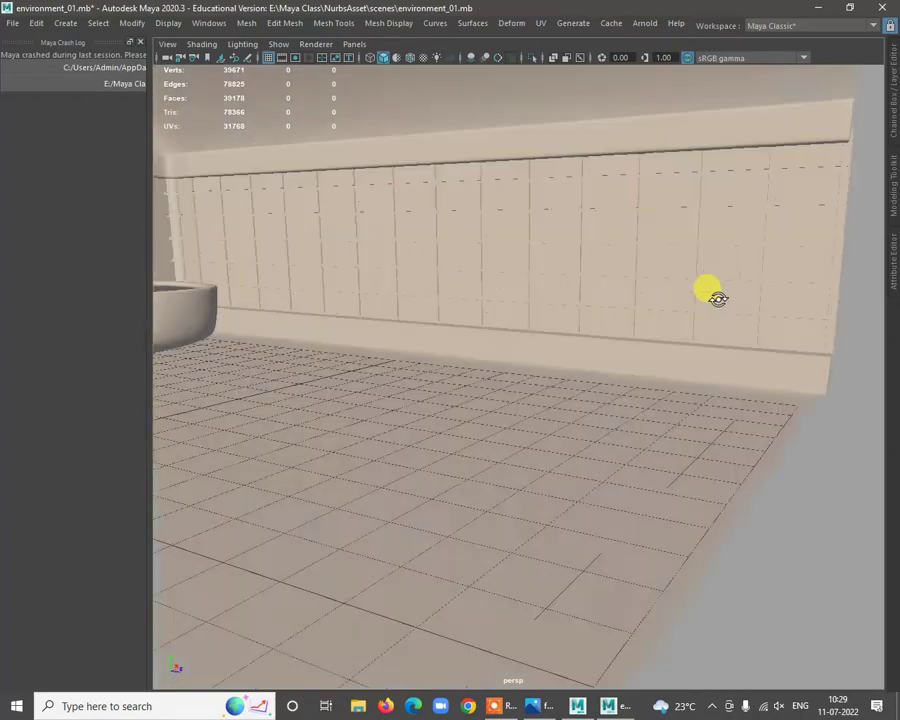
click(508, 270)
alt+drag(508, 270, 567, 376)
alt+right_drag(567, 376, 508, 345)
click(732, 565)
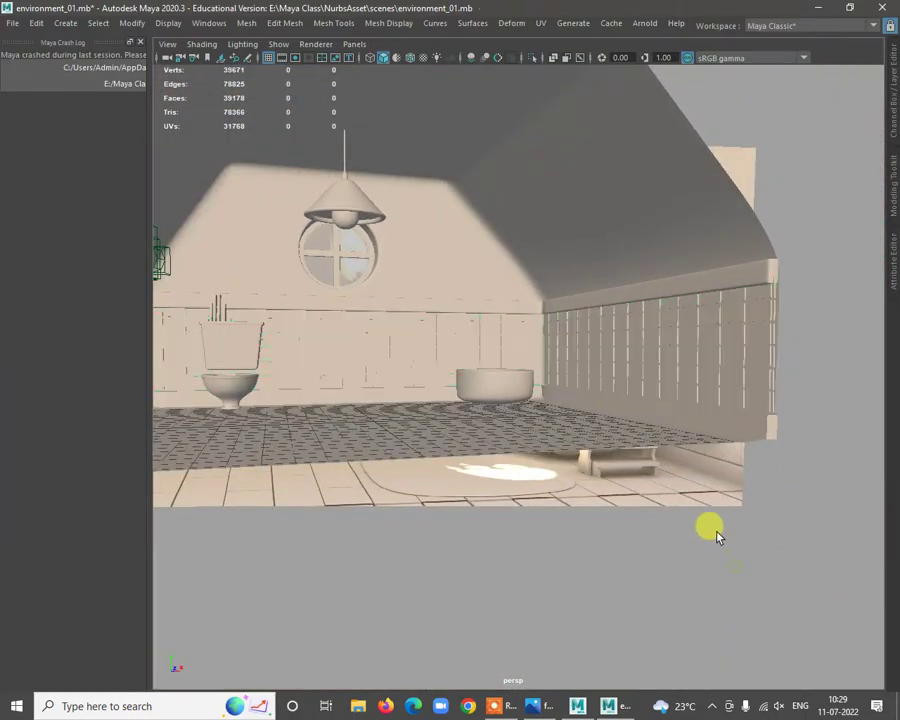
alt+right_drag(707, 394, 713, 434)
alt+drag(713, 433, 713, 364)
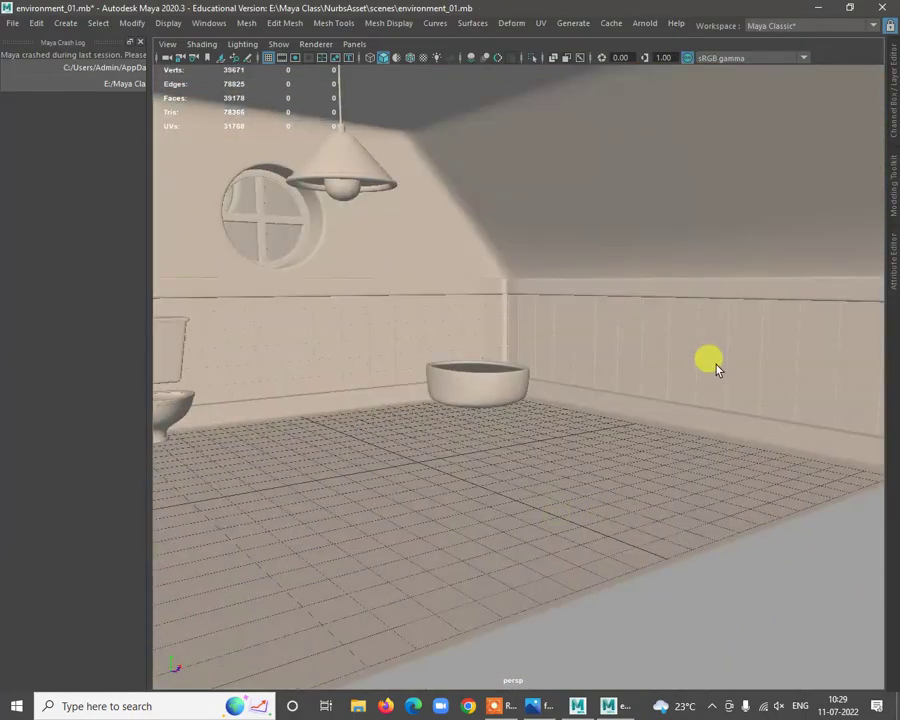
Select the tiled wall panel and display its attributes in the Channel Box.
click(778, 403)
alt+right_drag(778, 403, 678, 273)
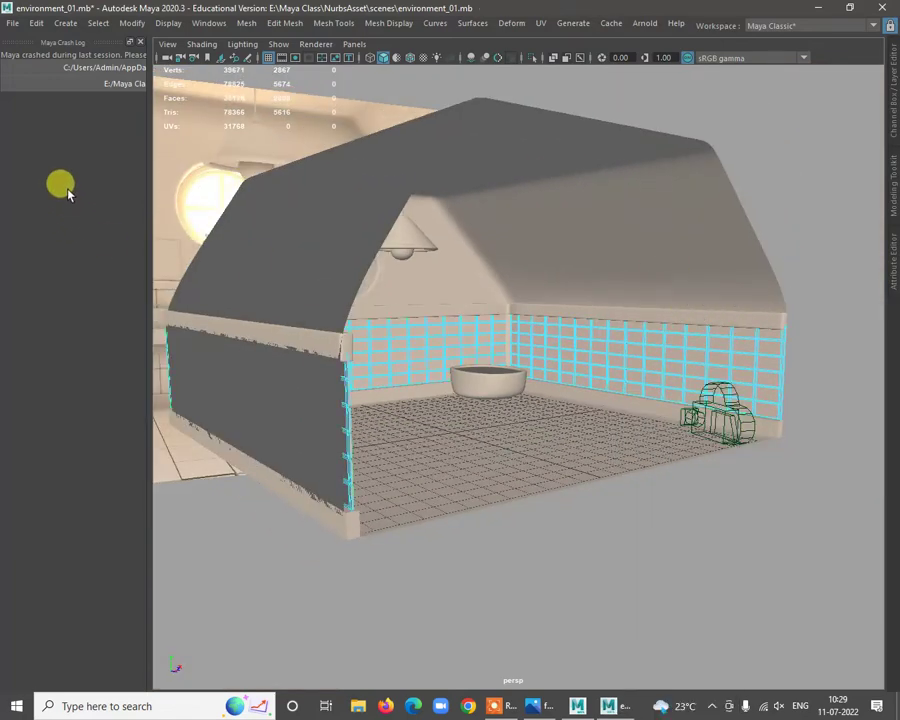
key(ctrl+a)
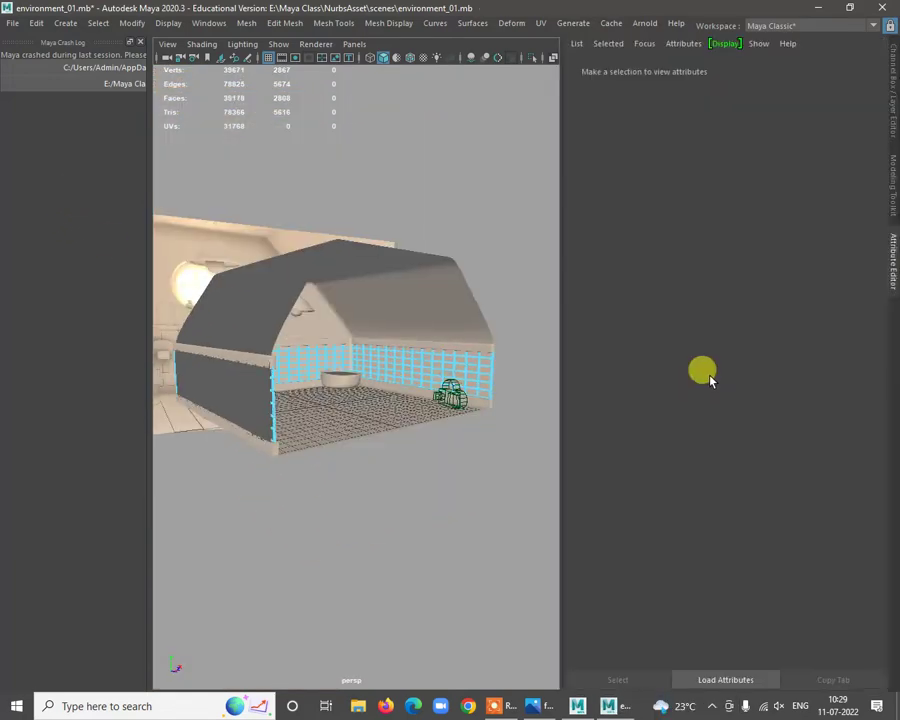
alt+right_drag(347, 370, 462, 348)
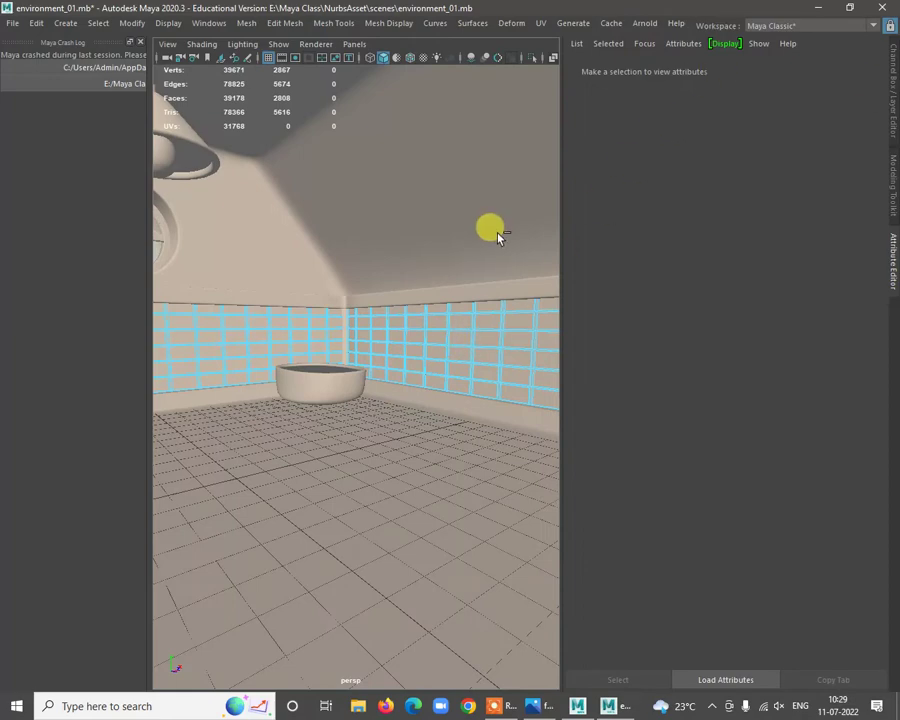
key(ctrl+a)
alt+right_drag(502, 352, 348, 295)
Select all edges of the tiled wall panel and bevel them with a fraction of about 0.2.
drag(618, 231, 100, 683)
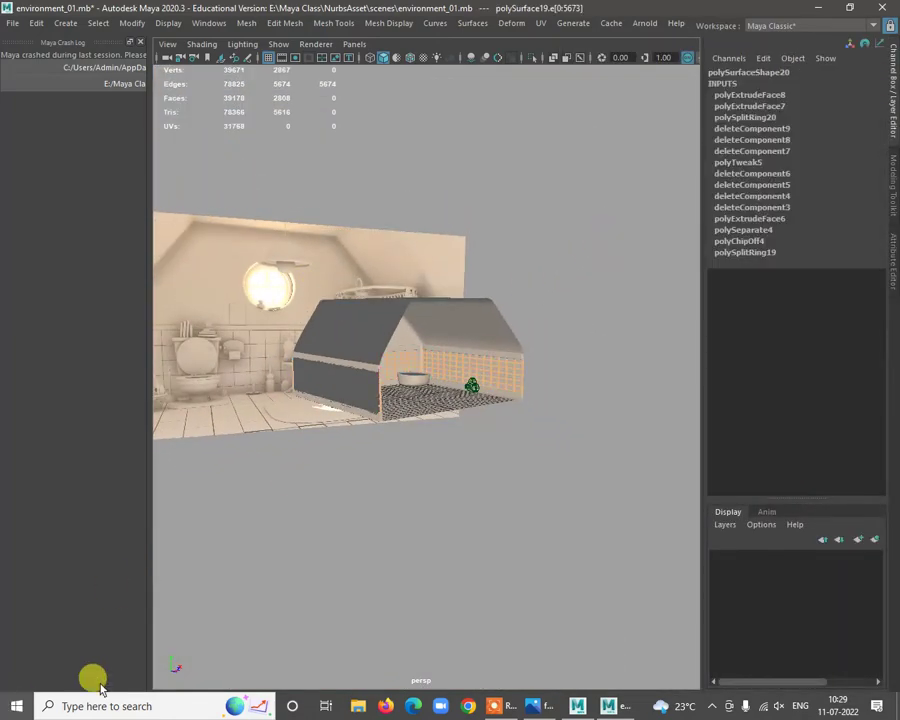
alt+right_drag(310, 352, 465, 450)
alt+middle_drag(465, 450, 318, 466)
alt+right_drag(318, 466, 458, 447)
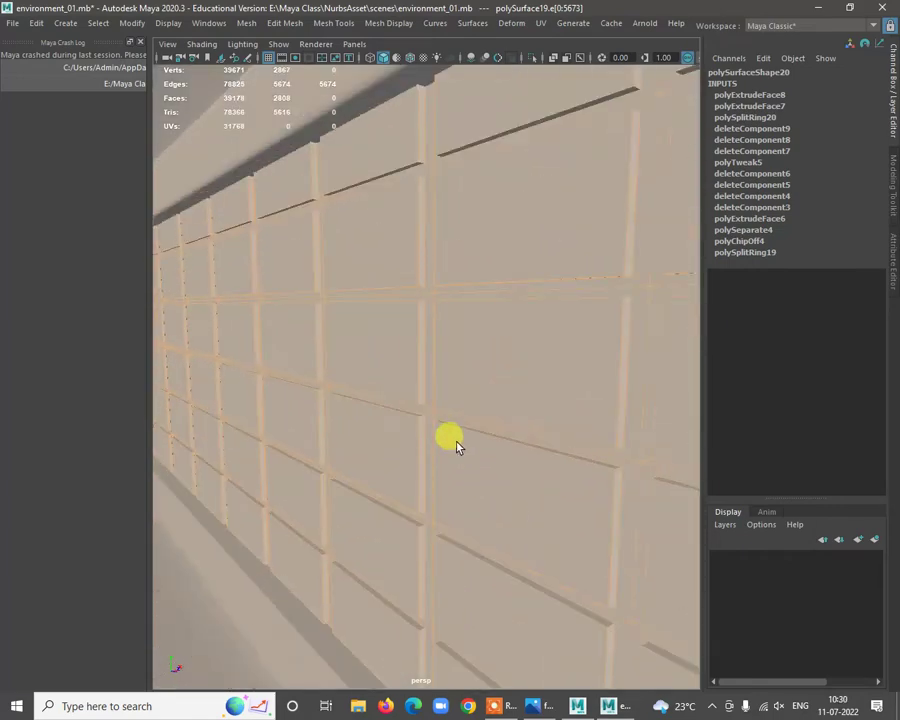
alt+drag(416, 272, 478, 305)
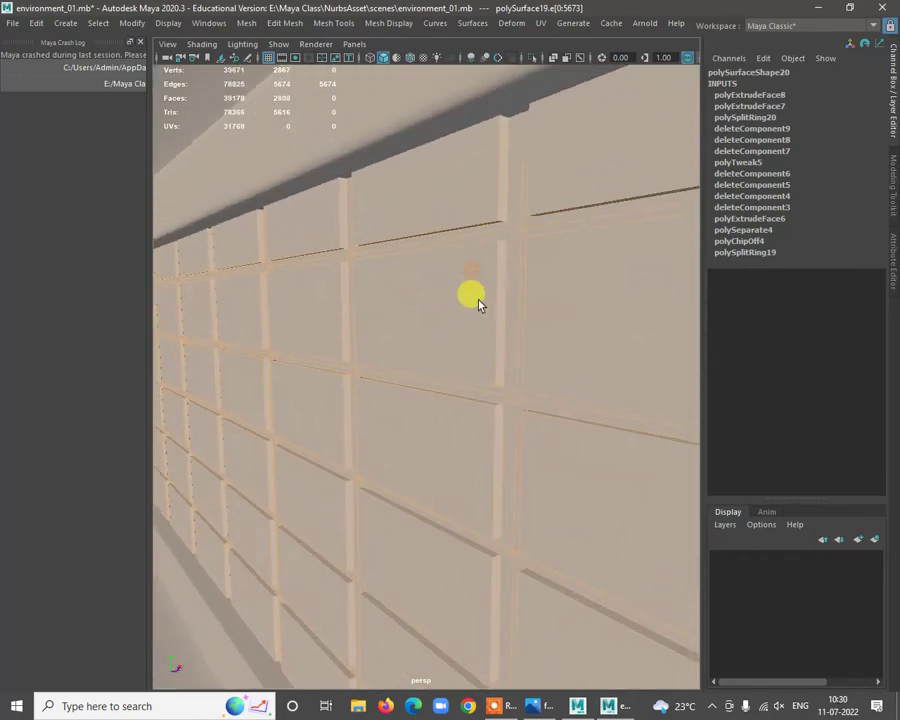
shift+right_drag(498, 287, 536, 280)
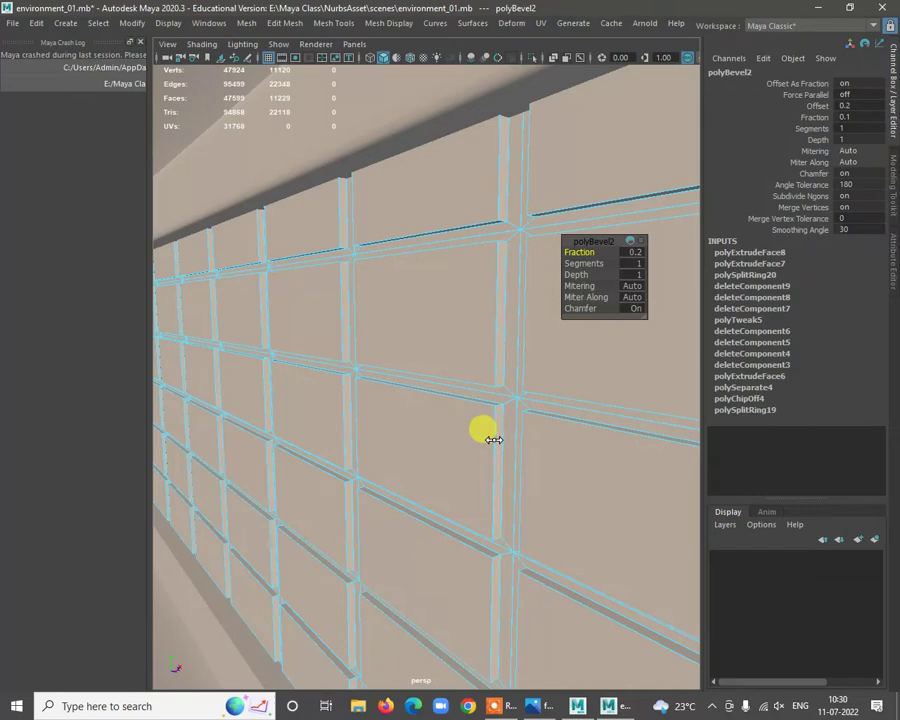
drag(494, 440, 491, 440)
Return the tiled panel to object mode, turn on its smooth mesh preview and check the rounded tiles.
right_drag(542, 187, 590, 172)
alt+drag(592, 415, 451, 360)
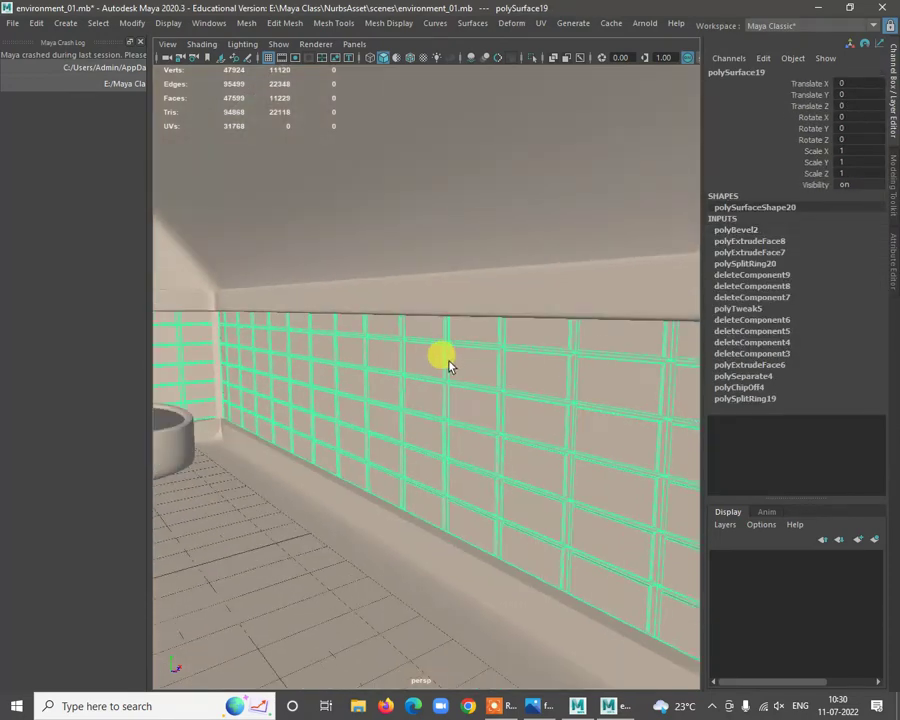
key(3)
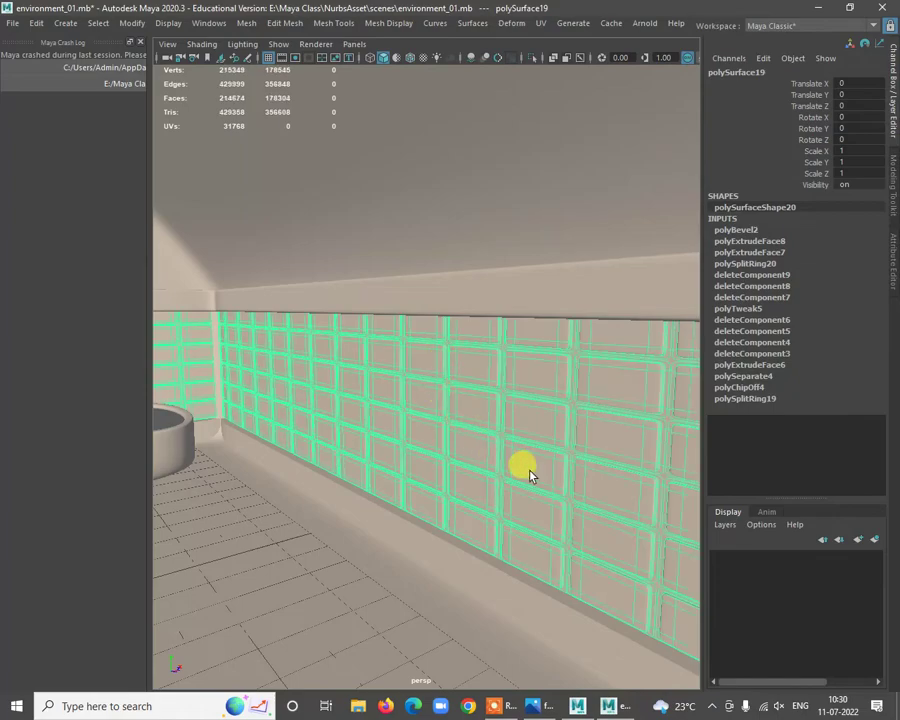
alt+right_drag(530, 475, 370, 420)
click(560, 507)
alt+right_drag(486, 424, 514, 424)
alt+drag(516, 472, 601, 376)
Delete the construction history of all objects in the scene.
click(641, 390)
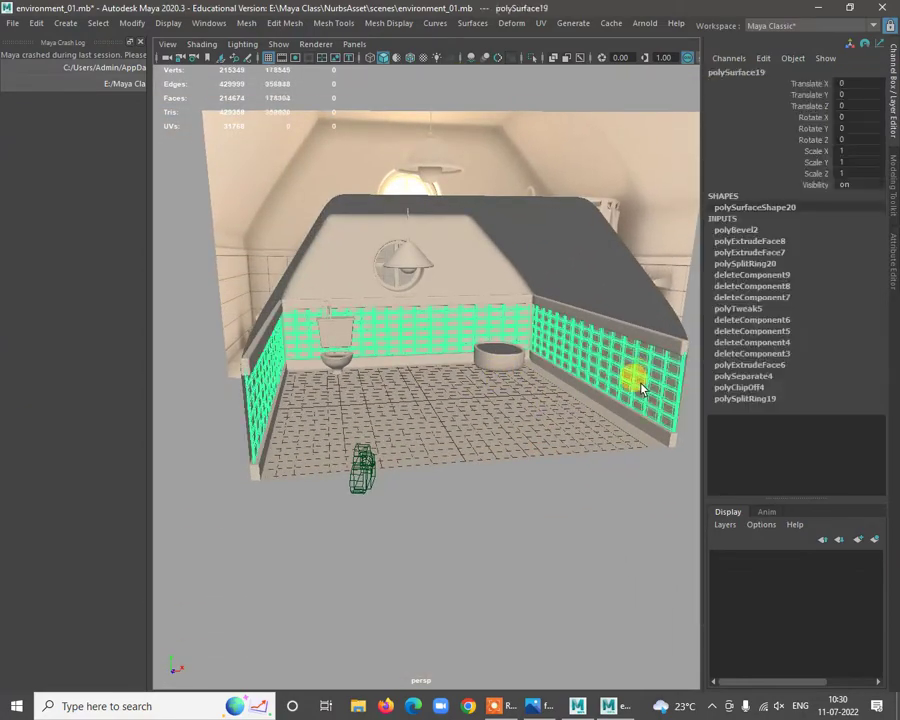
click(38, 24)
mouse_move(104, 189)
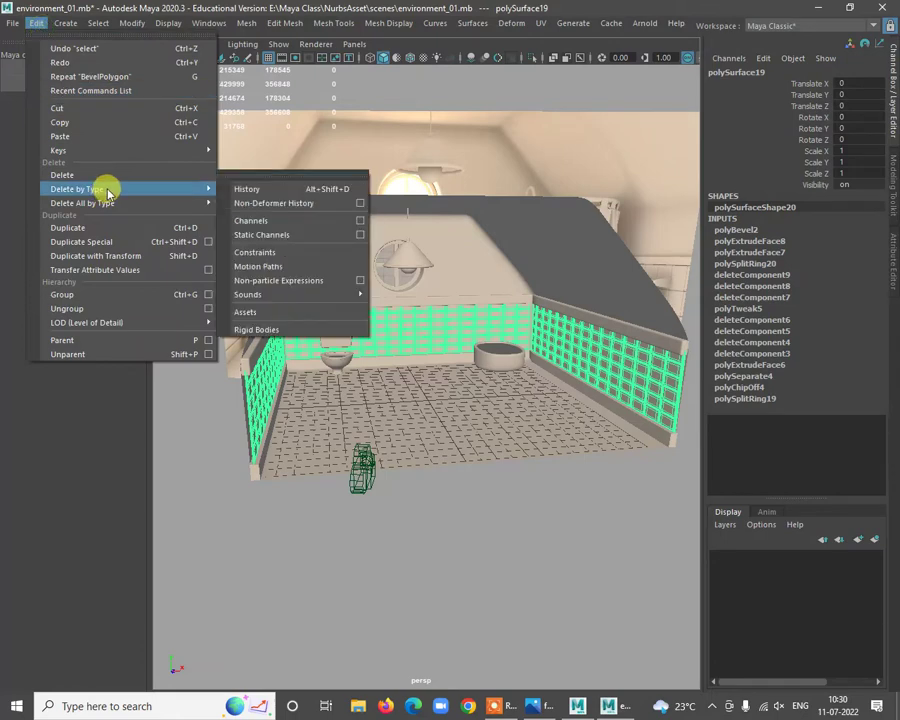
mouse_move(156, 201)
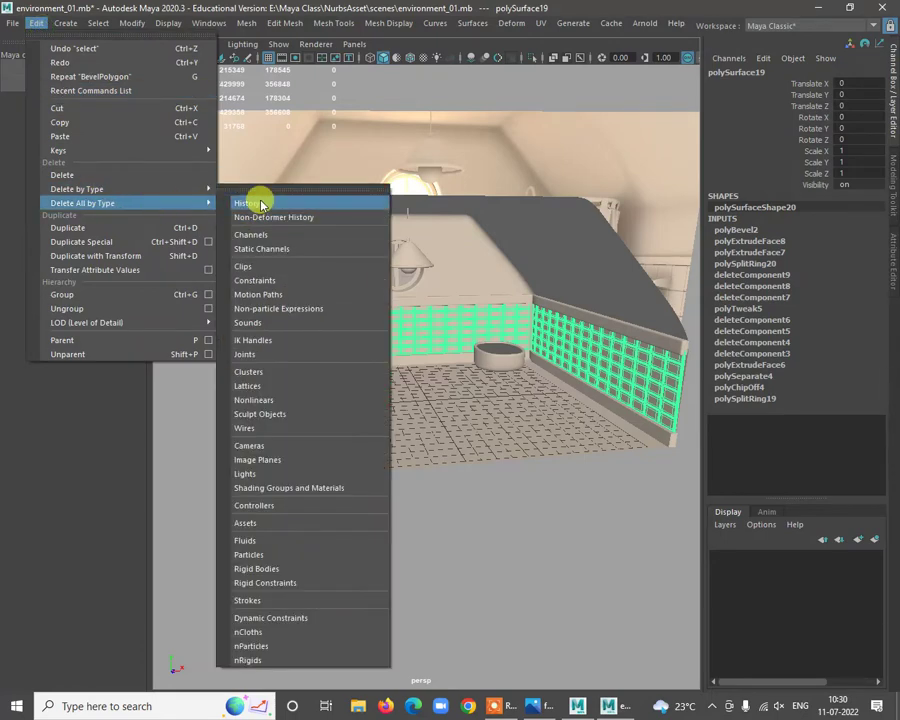
click(258, 201)
Review the finished wall tiling around the toilet and tub against the reference image.
click(537, 433)
click(504, 369)
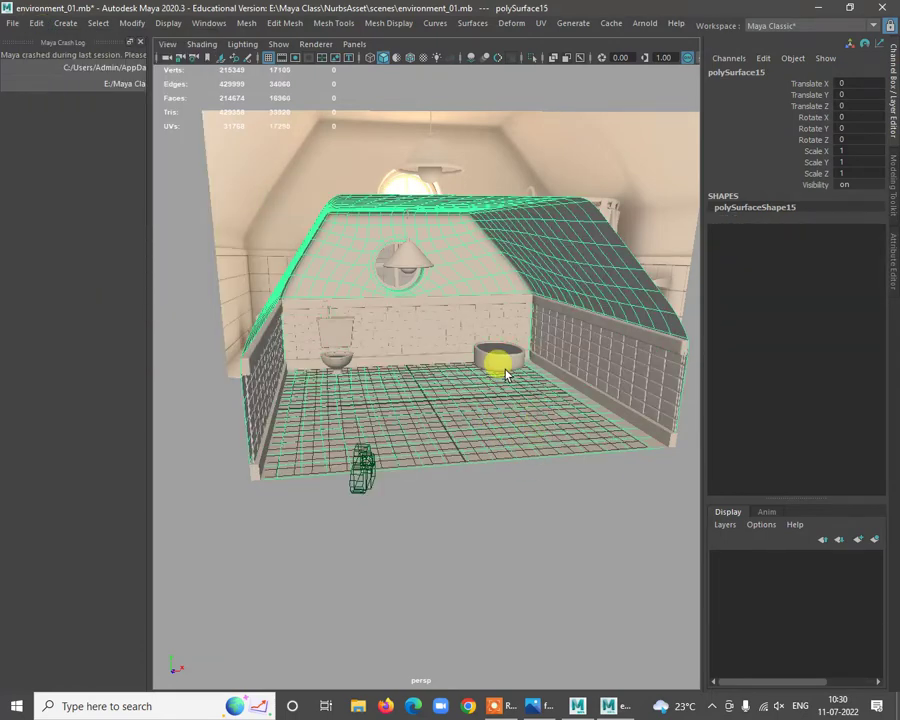
click(577, 297)
scroll(590, 350, down, 3)
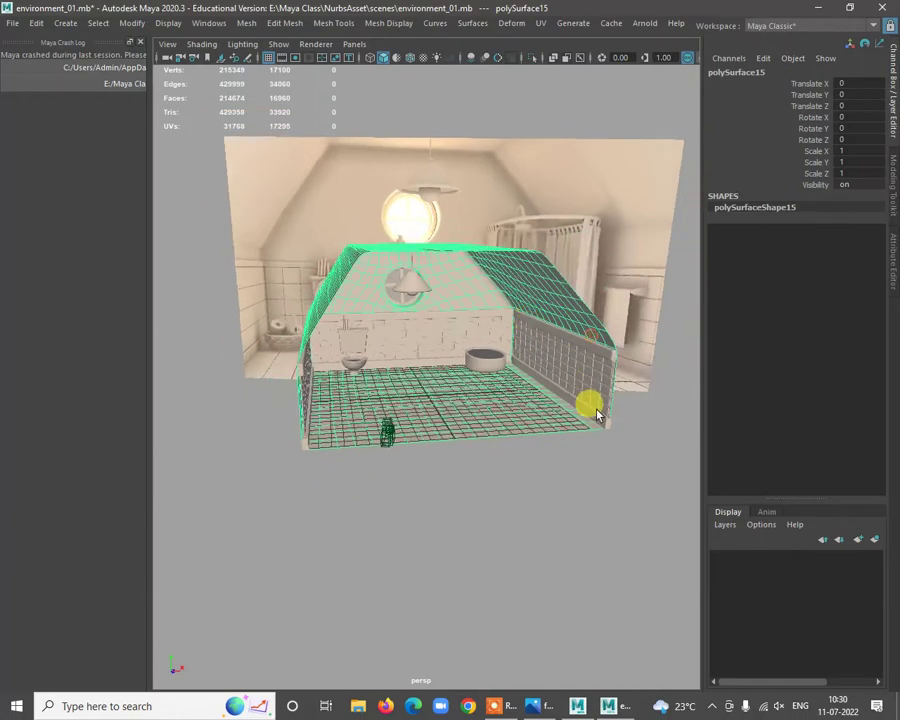
alt+drag(597, 414, 562, 422)
click(627, 528)
scroll(567, 484, up, 5)
alt+drag(565, 484, 475, 437)
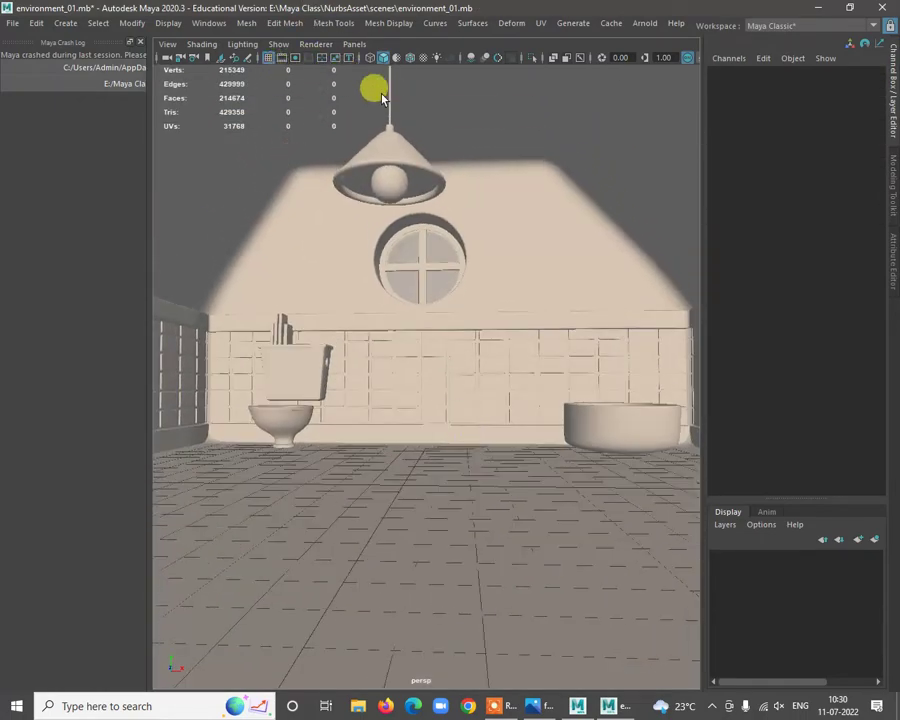
Turn on screen-space ambient occlusion in the viewport and examine the shading of the room and its tiled walls.
click(471, 59)
alt+right_drag(539, 380, 461, 358)
alt+right_drag(546, 446, 519, 437)
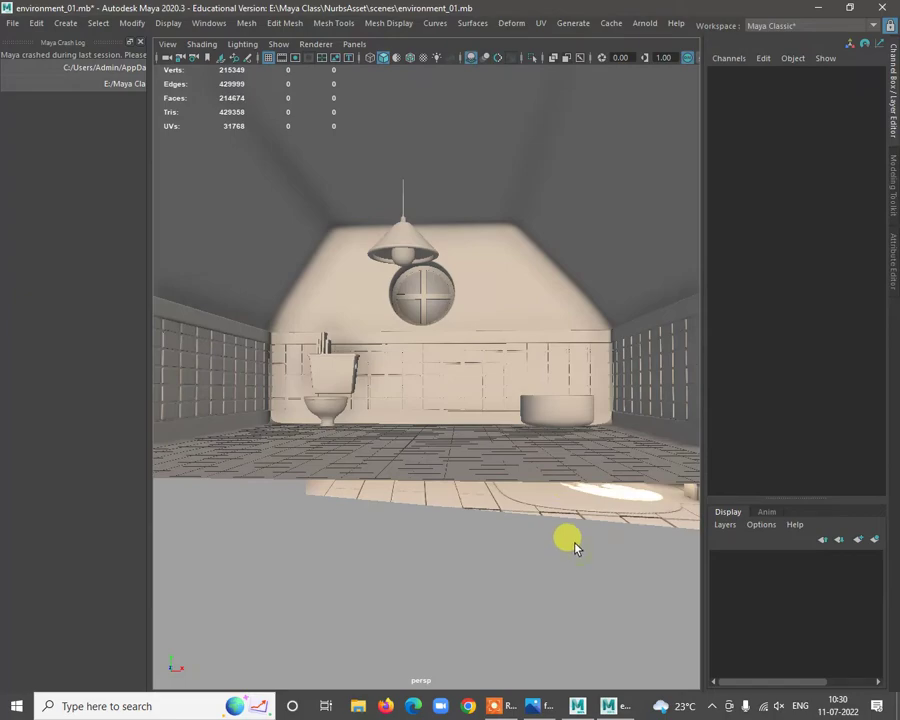
alt+drag(575, 547, 535, 567)
alt+right_drag(525, 459, 590, 516)
alt+middle_drag(590, 516, 506, 465)
click(567, 435)
alt+drag(580, 480, 457, 402)
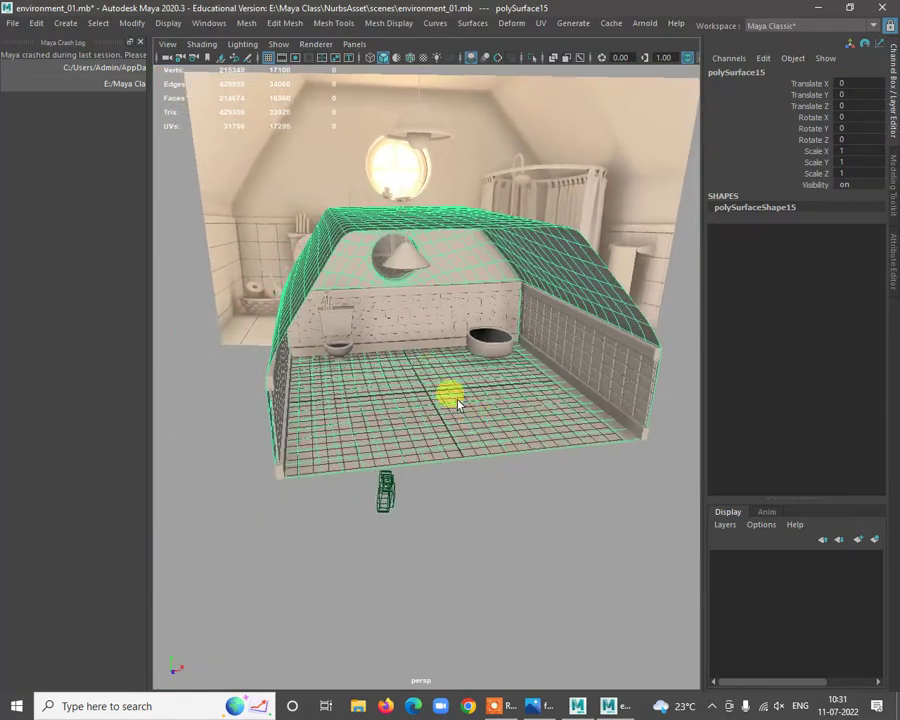
alt+right_drag(457, 403, 430, 442)
alt+drag(430, 442, 423, 438)
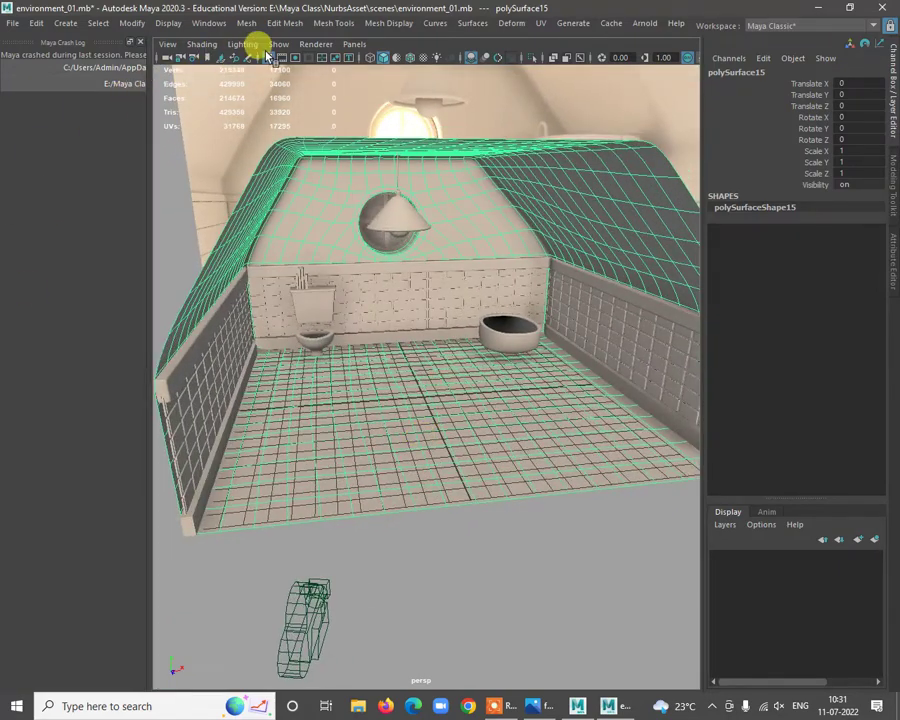
Create a new polygon cube in the bathroom scene.
alt+drag(560, 430, 422, 376)
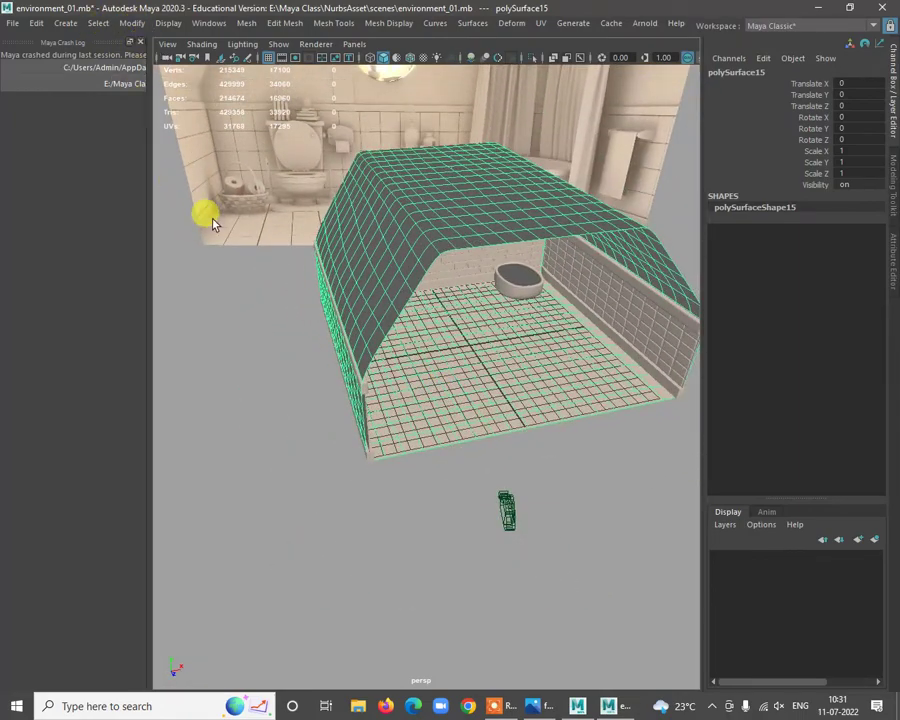
mouse_move(490, 390)
alt+mouse_down()
mouse_move(512, 388)
mouse_move(440, 370)
alt+mouse_up()
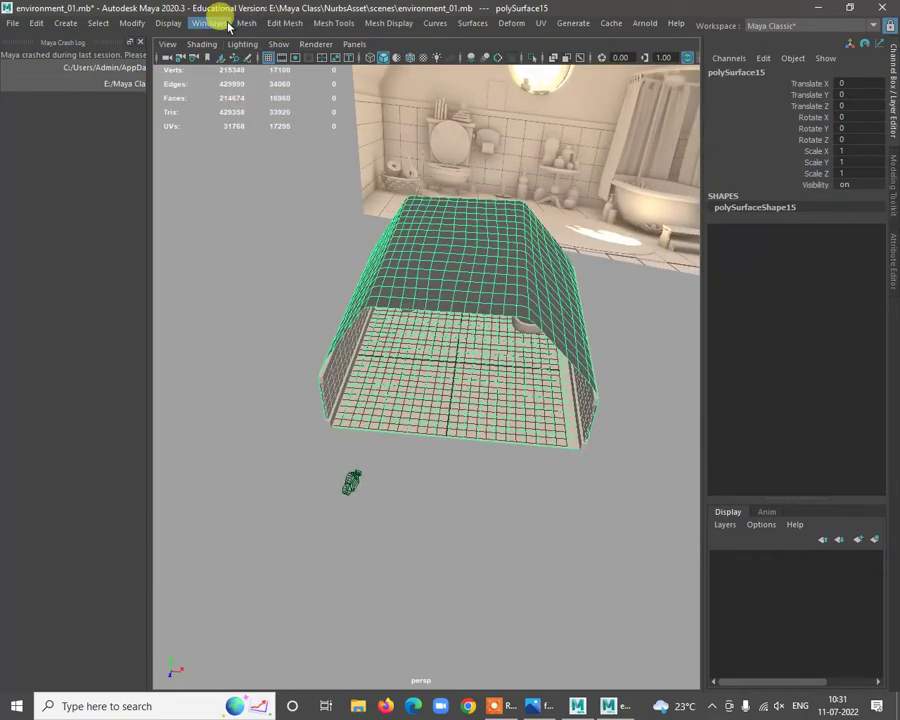
click(60, 22)
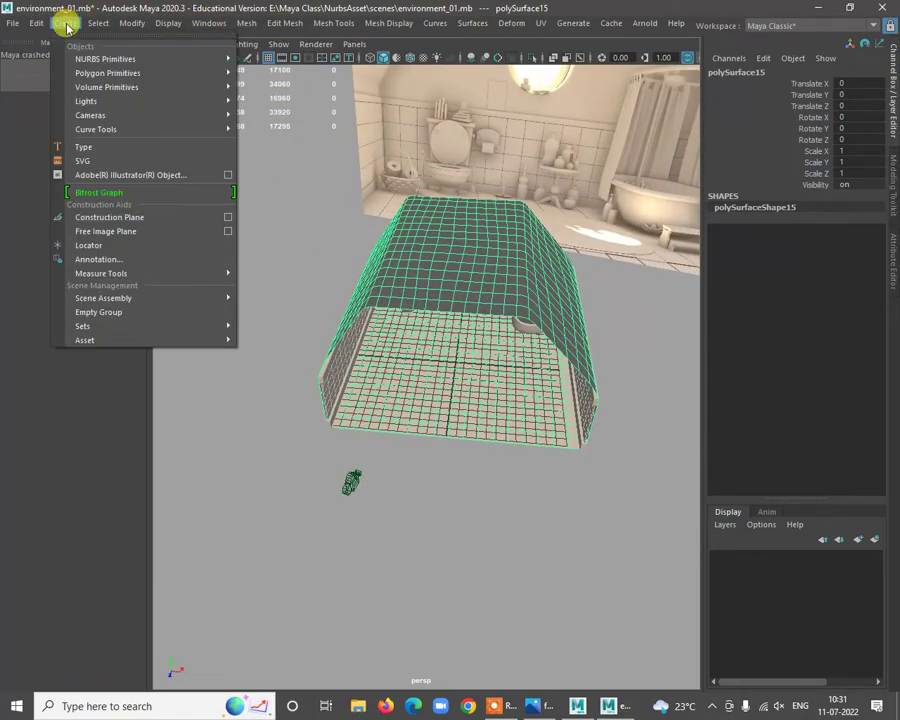
mouse_move(109, 62)
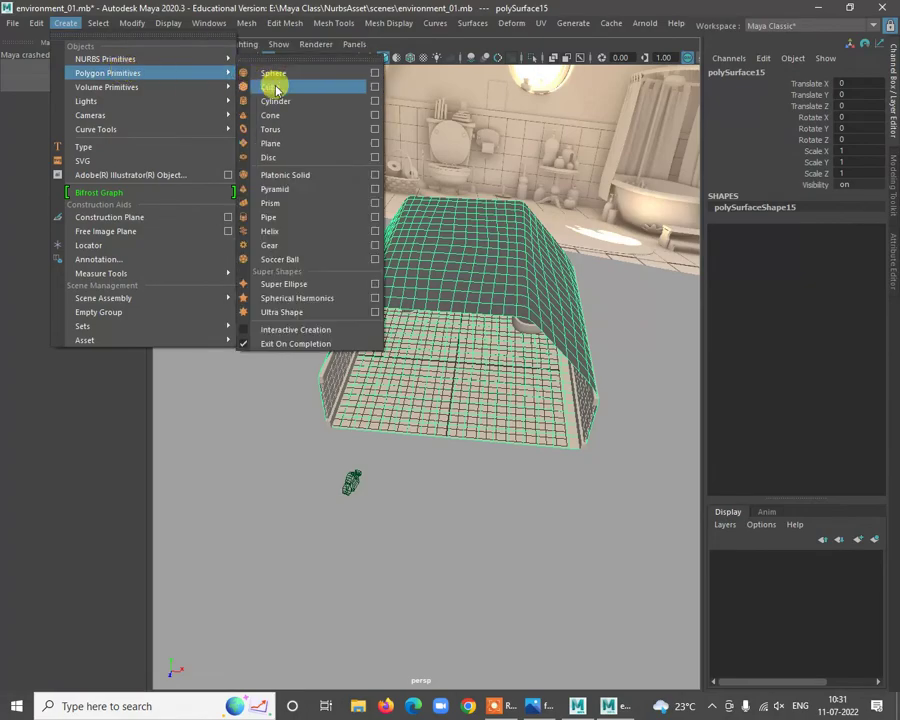
click(276, 89)
In the wireframe top view, move the cube to the room's front-left corner at X -11.212 and Z 12.104.
alt+drag(456, 368, 356, 354)
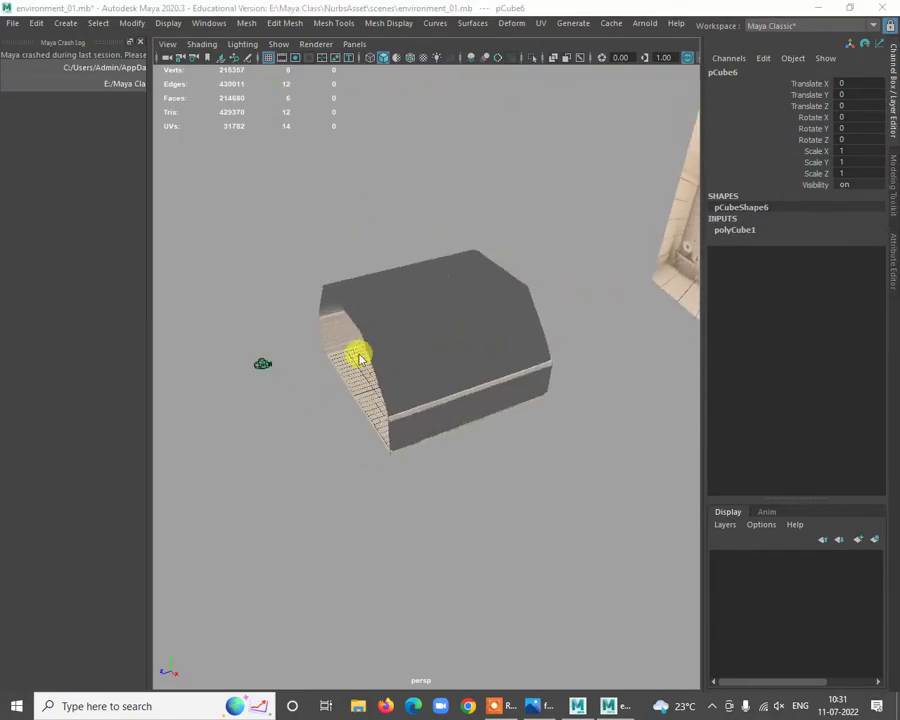
key(space)
key(space)
alt+right_drag(363, 255, 484, 430)
alt+middle_drag(376, 396, 524, 355)
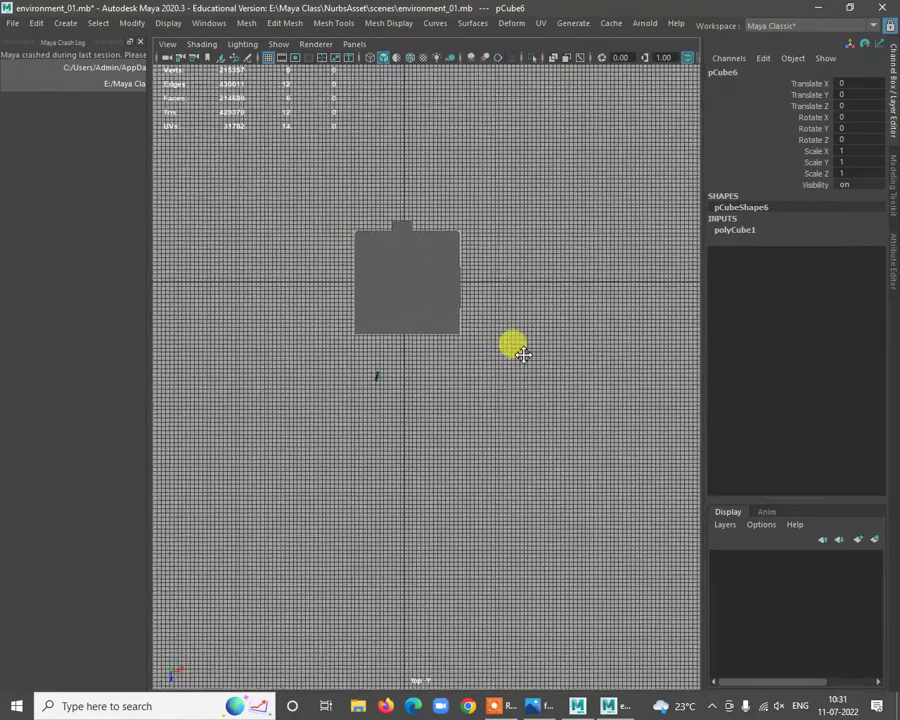
key(4)
scroll(427, 305, up, 3)
alt+middle_drag(358, 106, 436, 206)
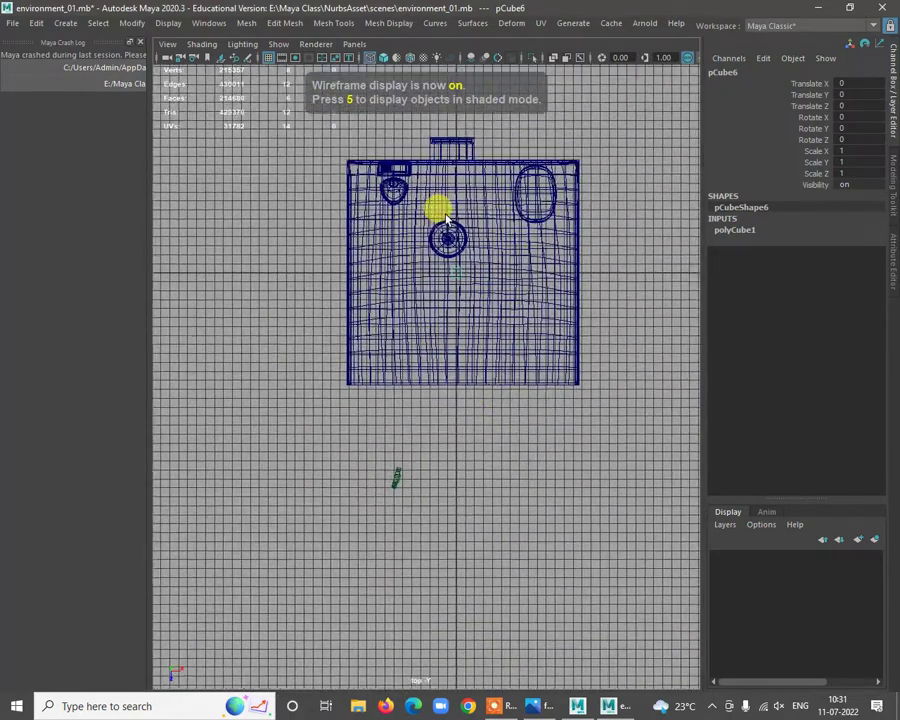
scroll(475, 325, up, 1)
key(w)
drag(456, 325, 417, 460)
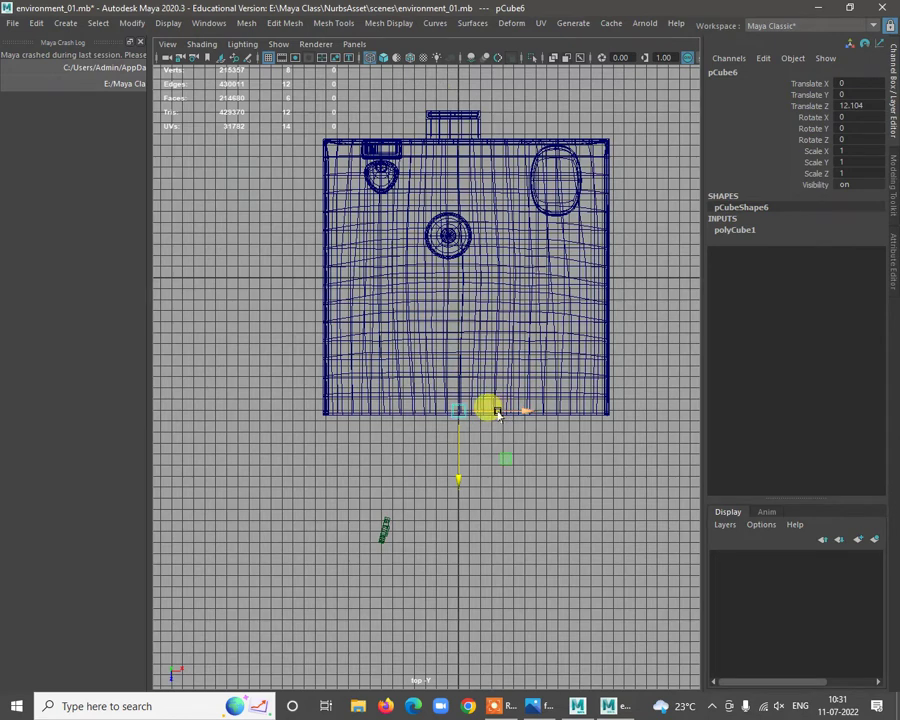
drag(490, 410, 382, 415)
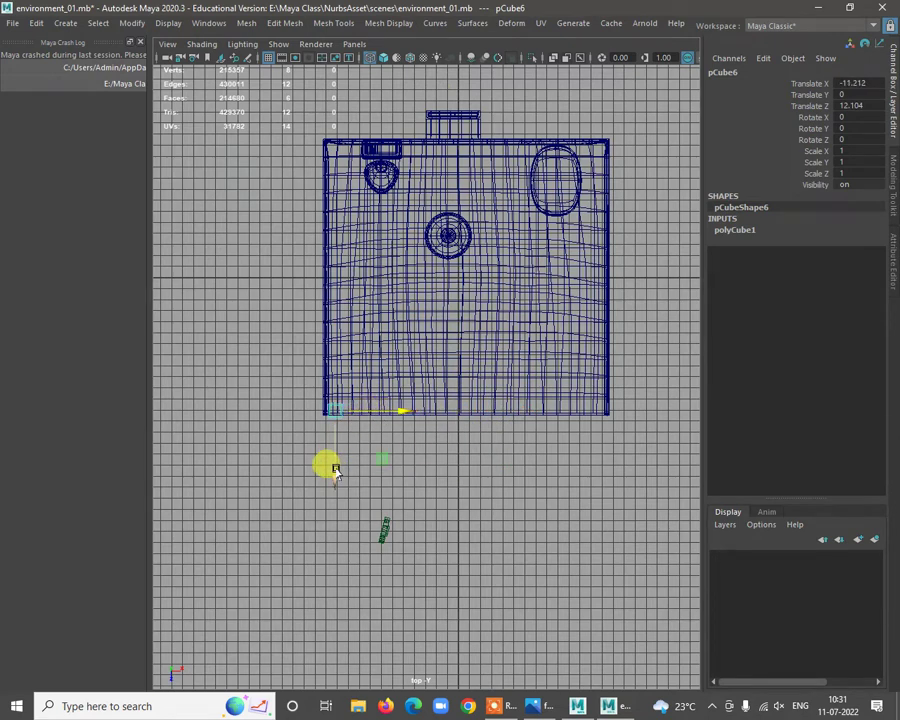
Stretch the cube along the left wall to a Z scale of 17.427 and extend its end vertices to the back wall.
drag(335, 479, 357, 441)
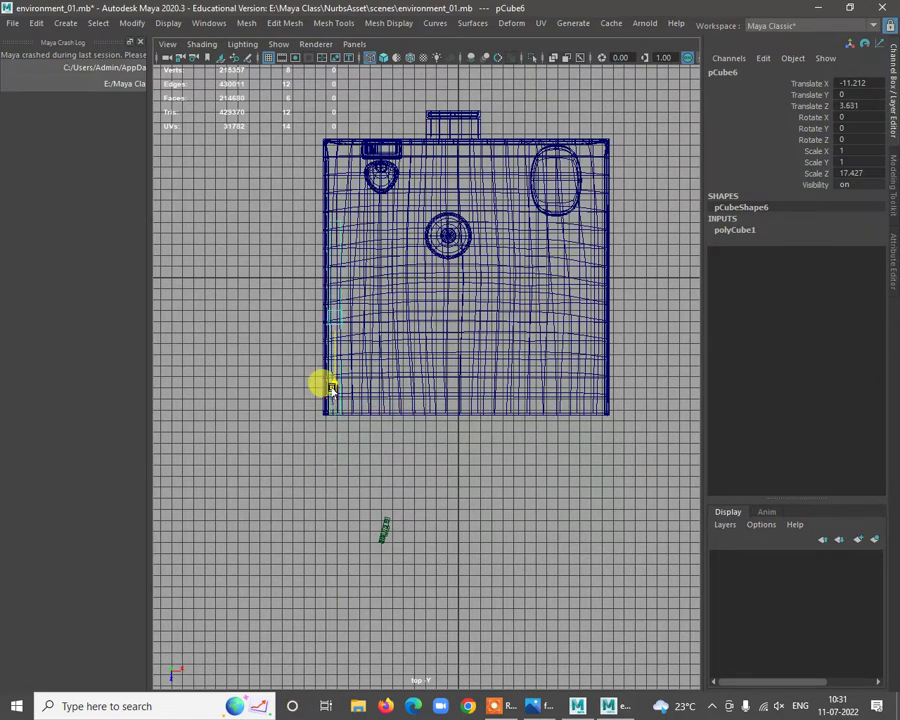
right_drag(424, 317, 355, 317)
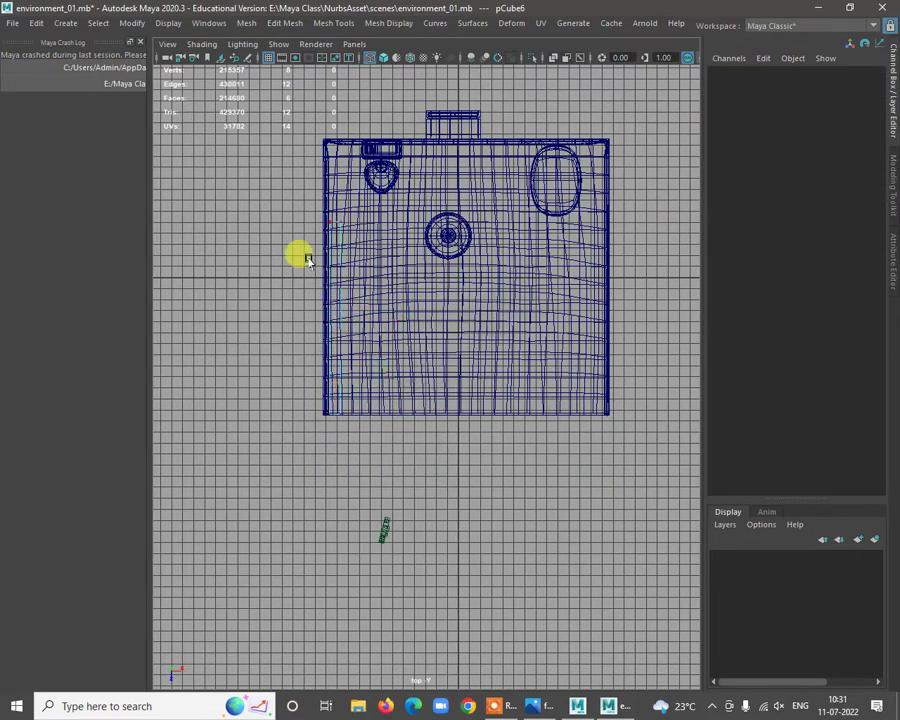
drag(263, 173, 408, 257)
drag(336, 279, 340, 203)
key(space)
key(space)
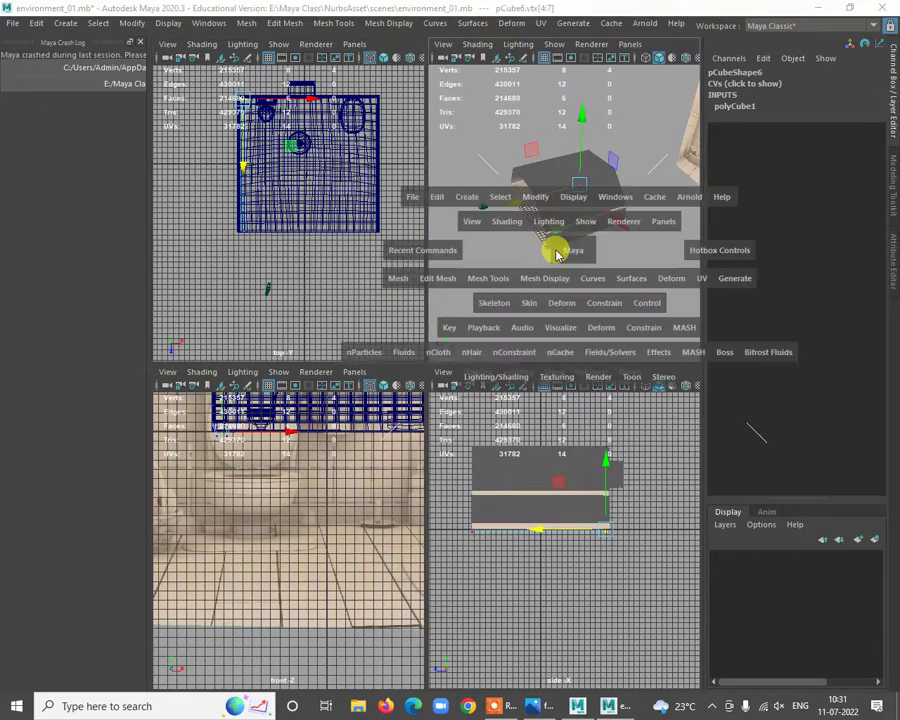
alt+drag(466, 235, 390, 295)
alt+right_drag(390, 295, 448, 385)
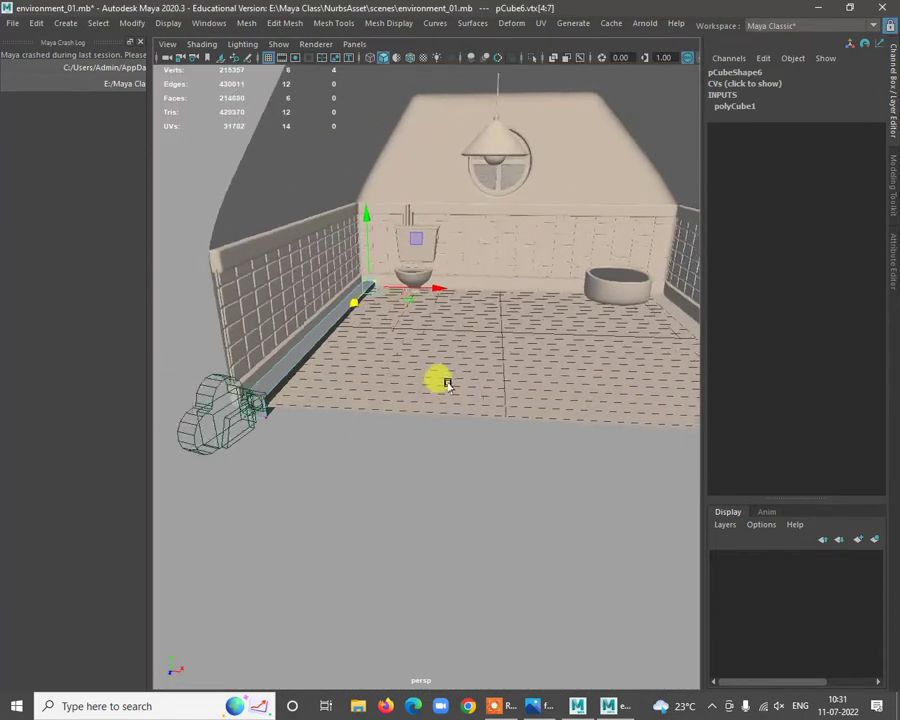
alt+drag(447, 385, 403, 246)
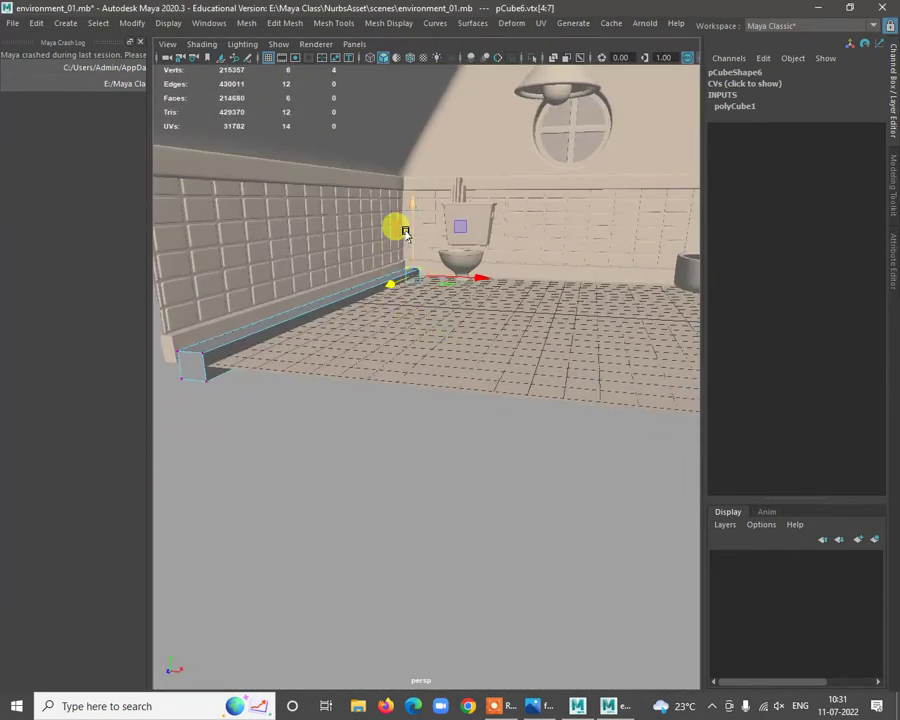
key(w)
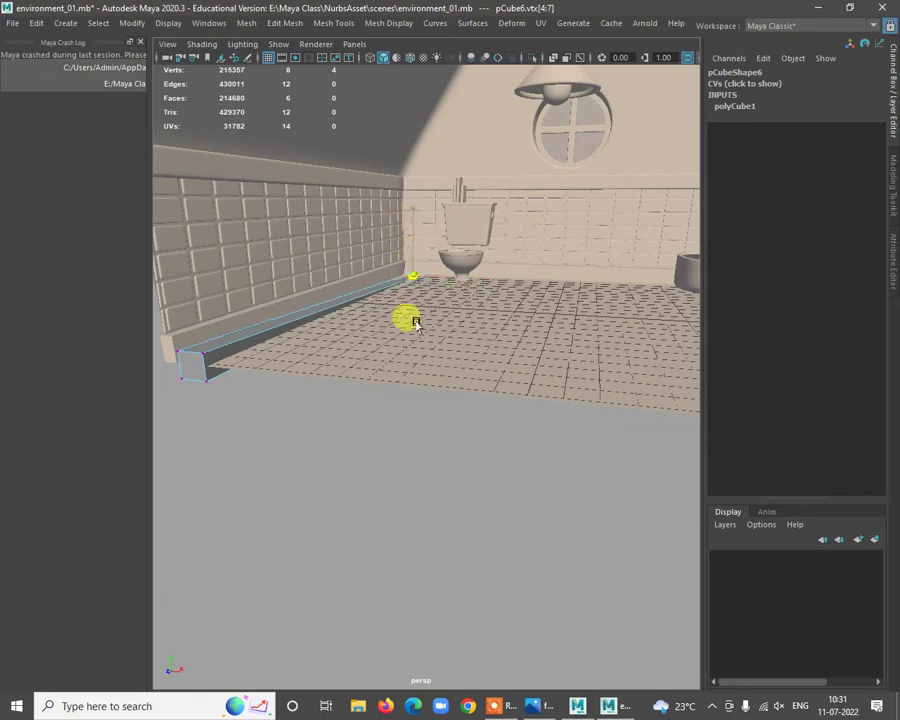
Flatten the strip to a Y scale of 0.112 and place it on the floor against the skirting at X -11.277, Y 0.061.
right_drag(257, 318, 326, 295)
key(r)
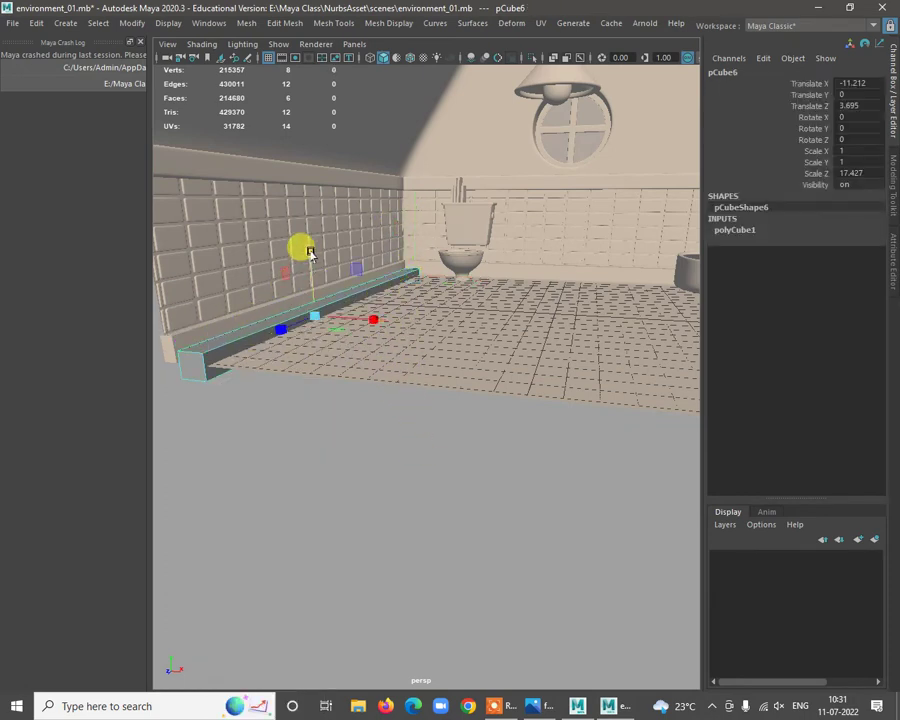
drag(301, 245, 460, 385)
key(w)
drag(442, 240, 444, 240)
drag(498, 287, 479, 400)
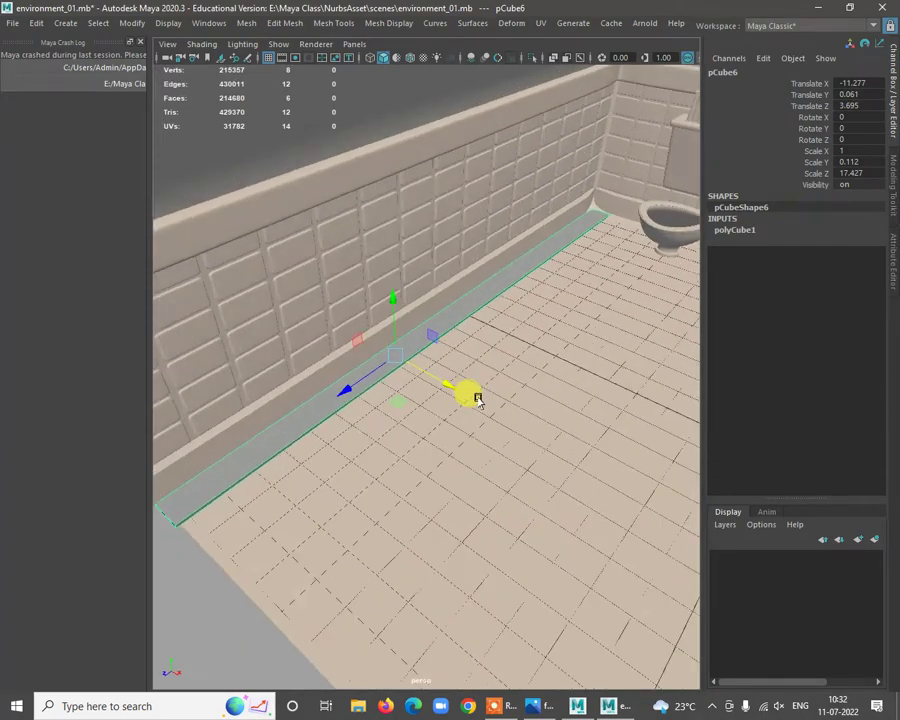
Inspect the skirting's back-left corner in the top view and turn on the skirting's smooth mesh preview.
alt+drag(490, 320, 557, 202)
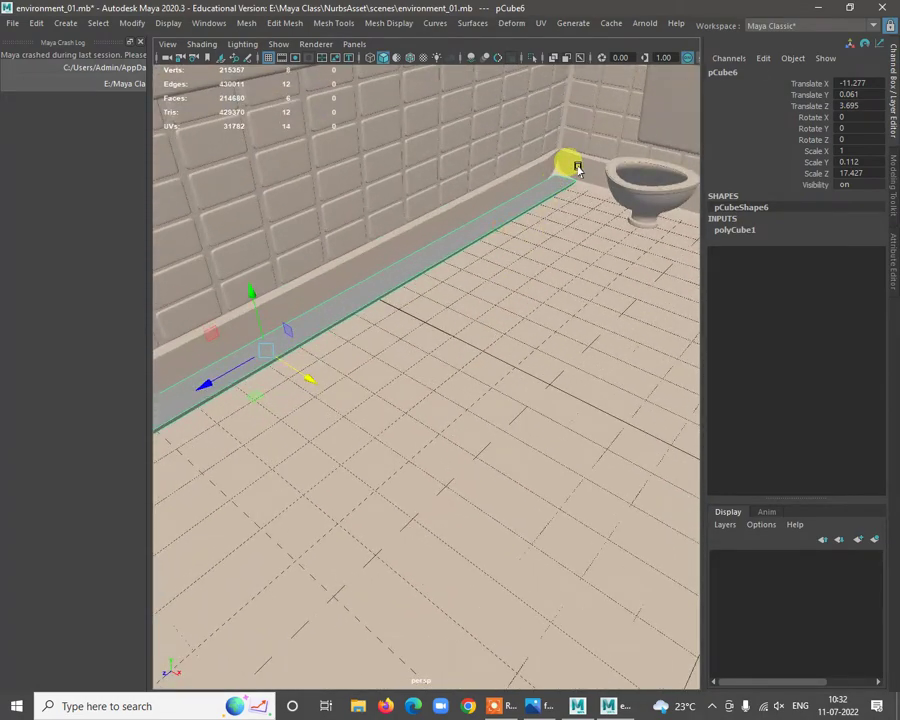
click(580, 182)
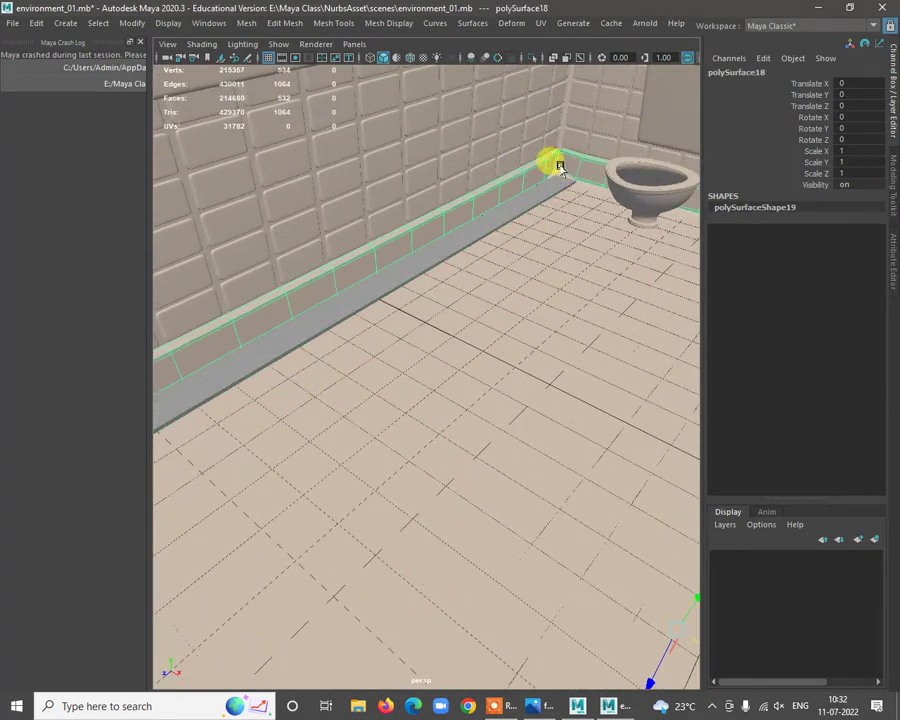
right_drag(568, 158, 492, 151)
alt+drag(557, 137, 534, 133)
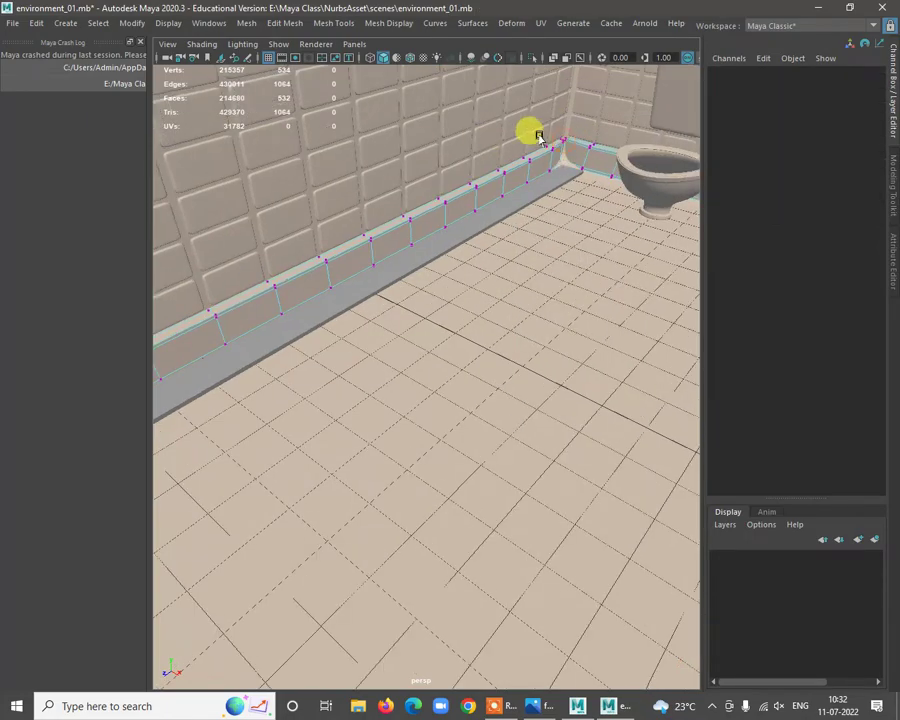
key(space)
key(space)
alt+right_drag(337, 167, 348, 168)
alt+middle_drag(348, 168, 412, 301)
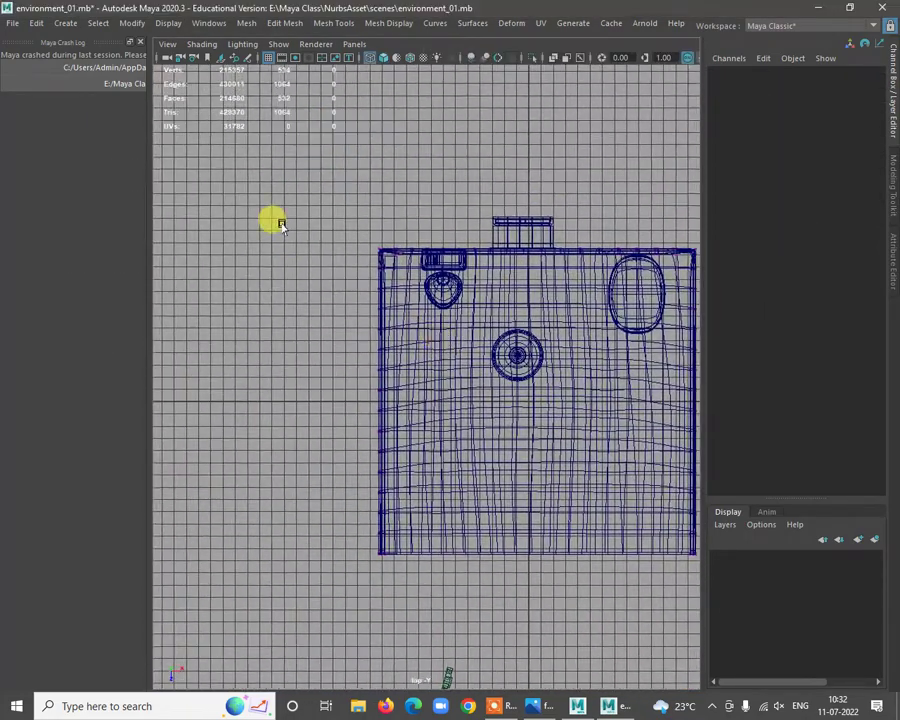
alt+right_drag(286, 206, 360, 220)
alt+middle_drag(360, 220, 374, 242)
right_drag(311, 163, 374, 145)
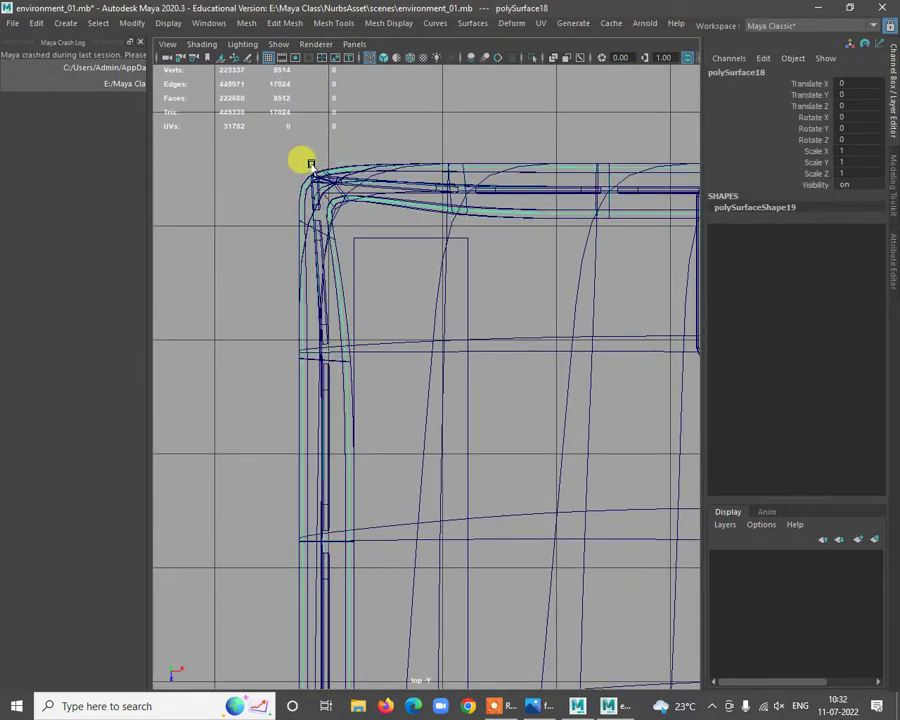
scroll(311, 165, down, 10)
key(space)
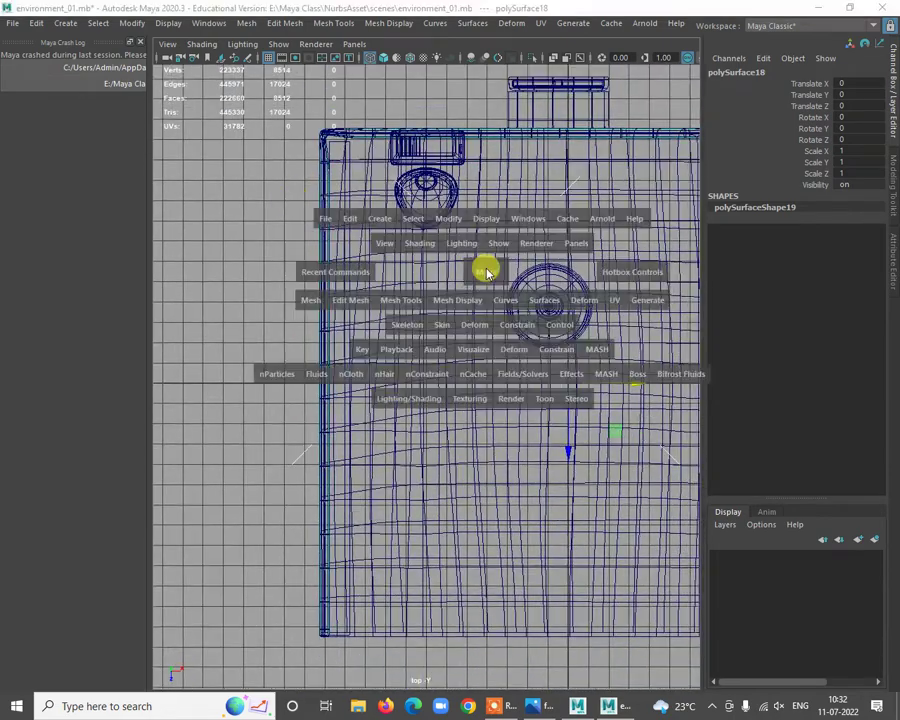
key(space)
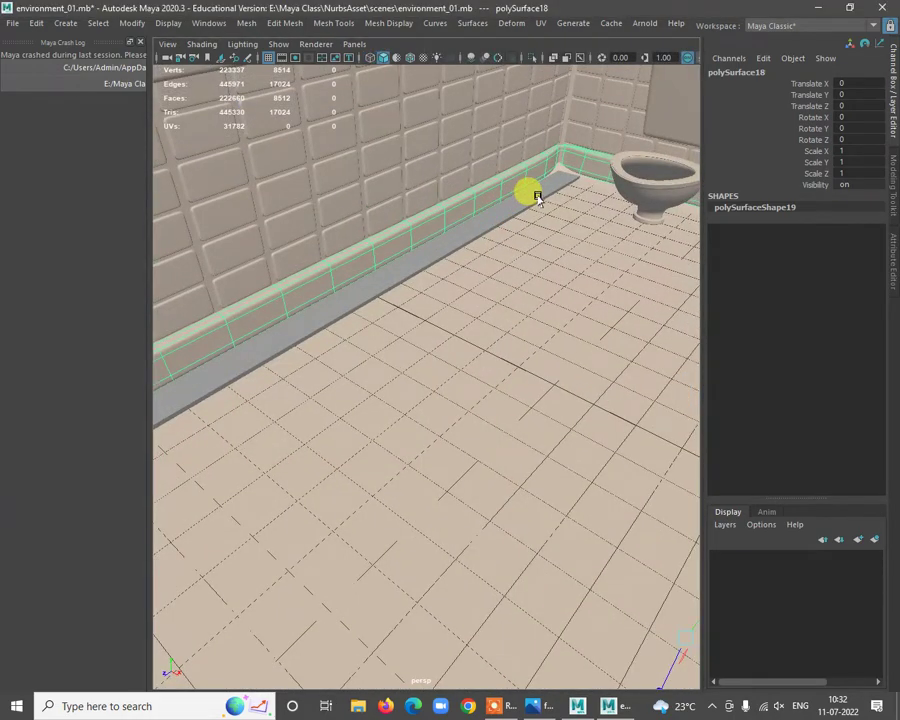
Select the floor strip's far end vertices and adjust them along its length to meet the back wall.
click(537, 197)
right_drag(537, 203, 439, 185)
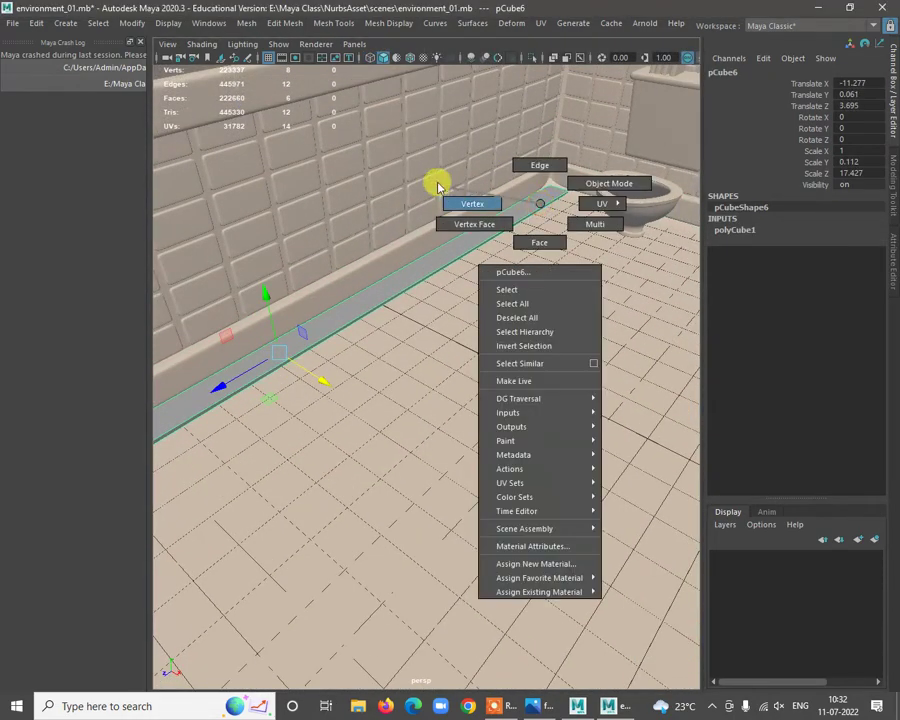
drag(588, 215, 542, 177)
alt+drag(606, 245, 561, 216)
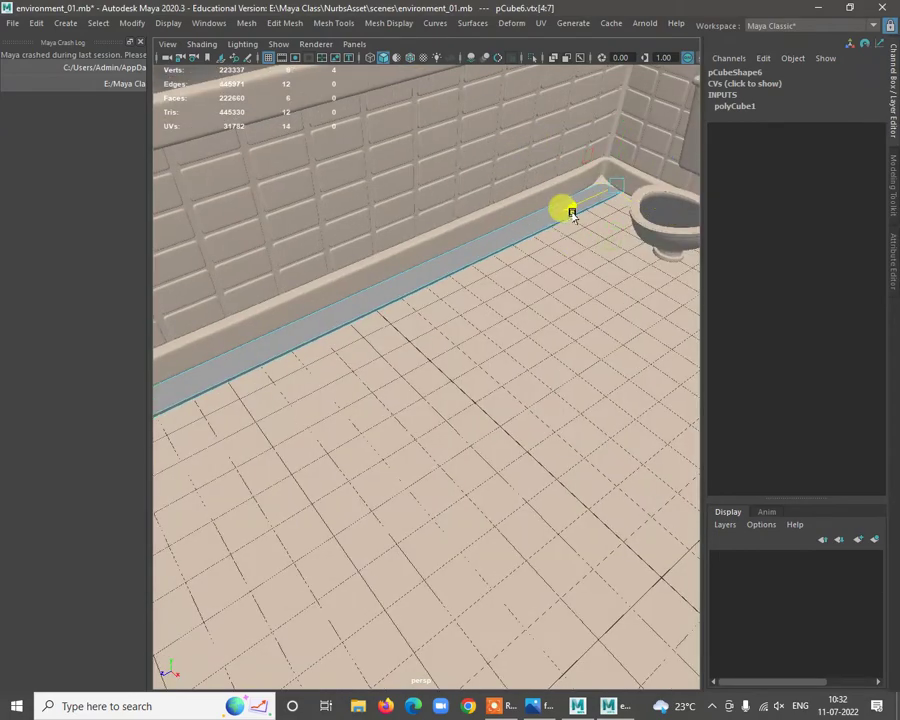
alt+drag(594, 259, 498, 242)
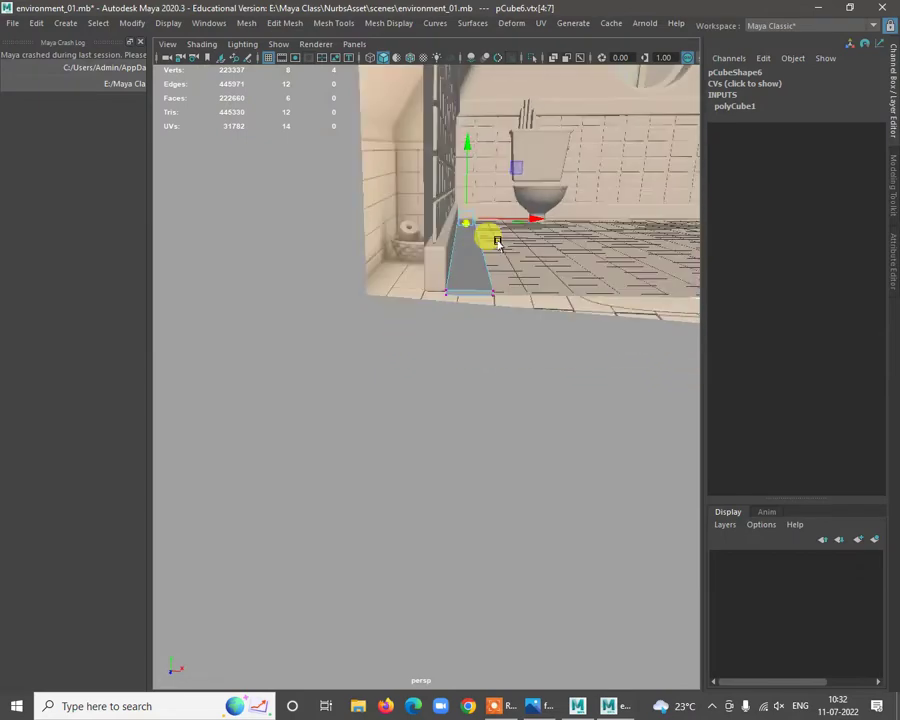
Widen the floor strip by moving the vertices of its two long sides, and return it to object mode.
drag(351, 157, 456, 364)
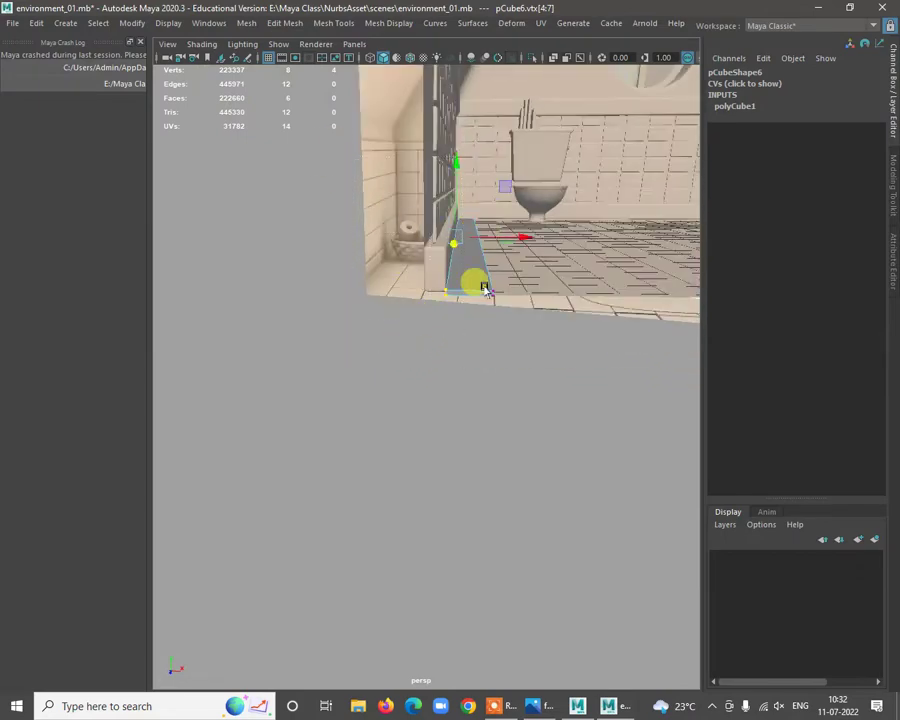
alt+drag(500, 247, 482, 187)
right_drag(484, 192, 436, 193)
alt+drag(438, 246, 495, 171)
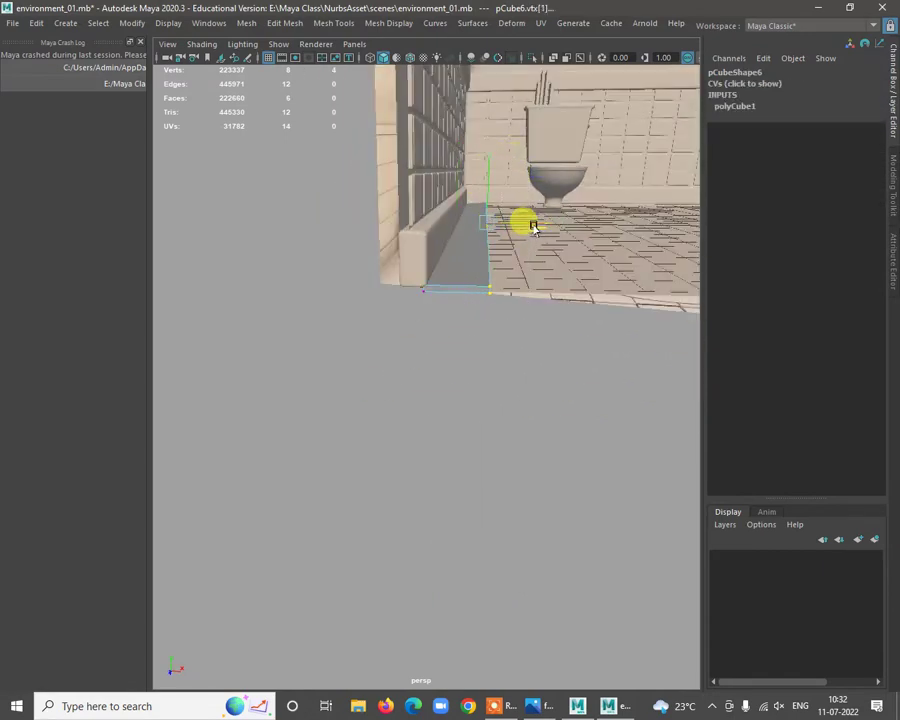
alt+drag(554, 227, 476, 223)
right_drag(476, 223, 548, 201)
Duplicate the floor strip and place the copy beside it at X -8.95, leaving a narrow gap.
mouse_move(483, 262)
alt+mouse_down()
mouse_move(460, 297)
mouse_move(426, 301)
mouse_move(406, 283)
mouse_move(460, 282)
mouse_move(477, 270)
alt+mouse_up()
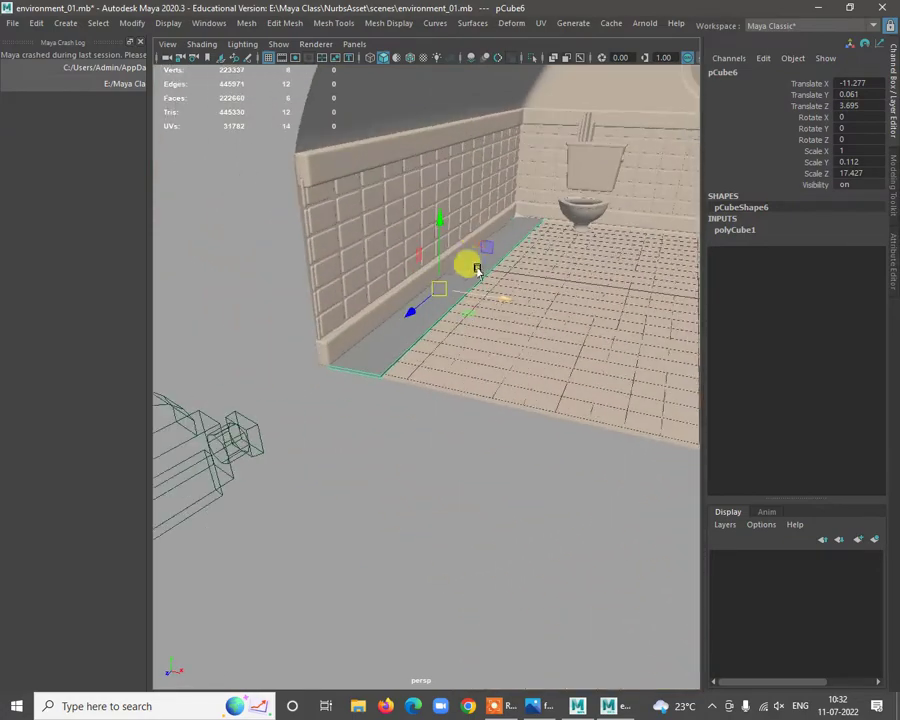
key(ctrl+d)
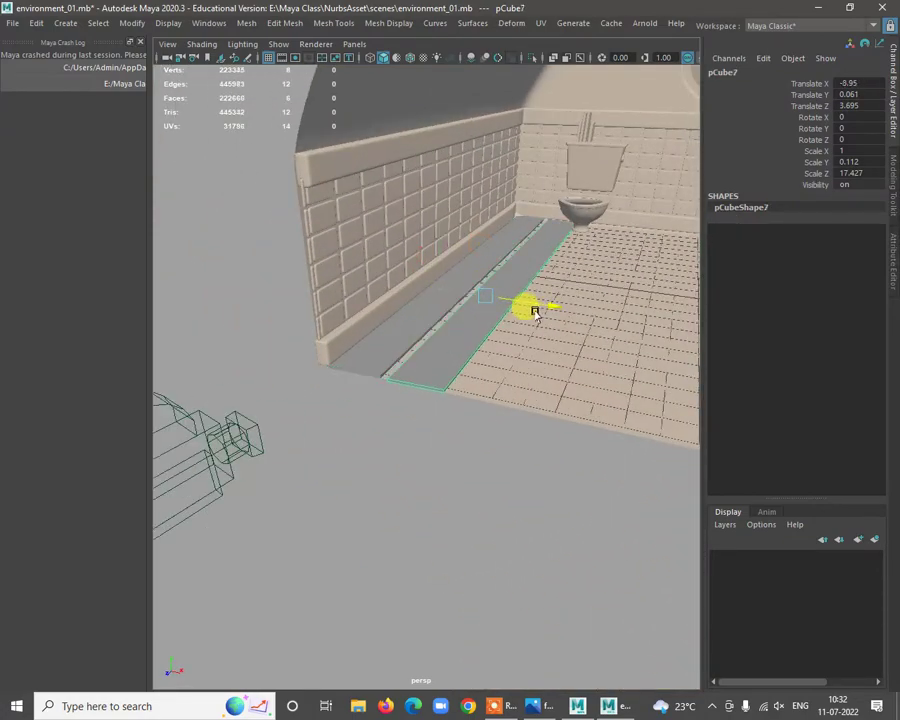
alt+drag(446, 258, 528, 245)
Insert three equally spaced edge loops across the floor strip next to the wall, using the multiple edge loops option.
click(425, 312)
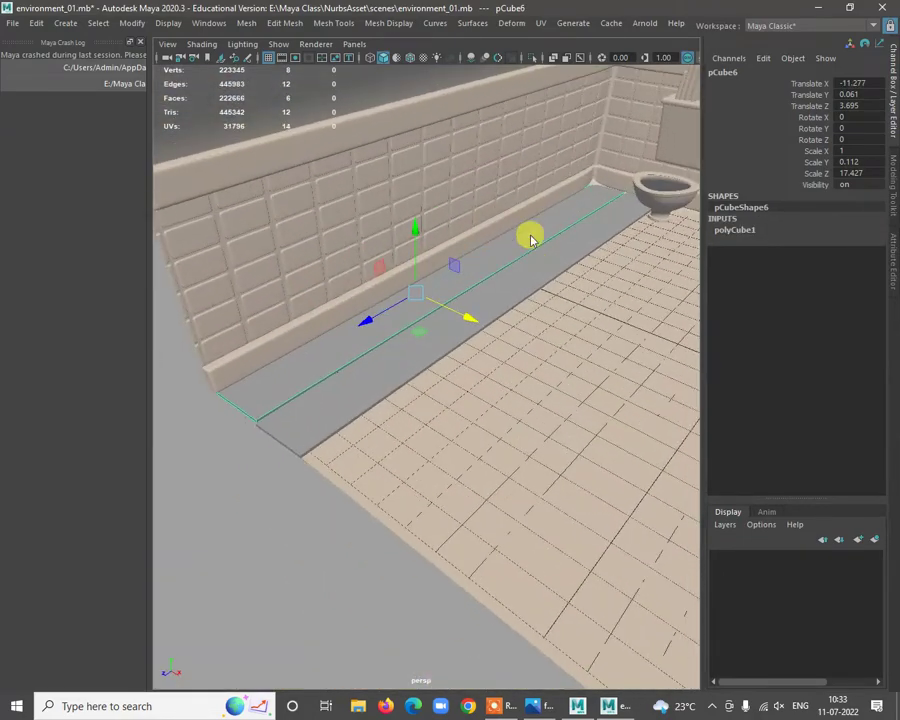
shift+right_click(531, 239)
shift+right_drag(531, 239, 494, 256)
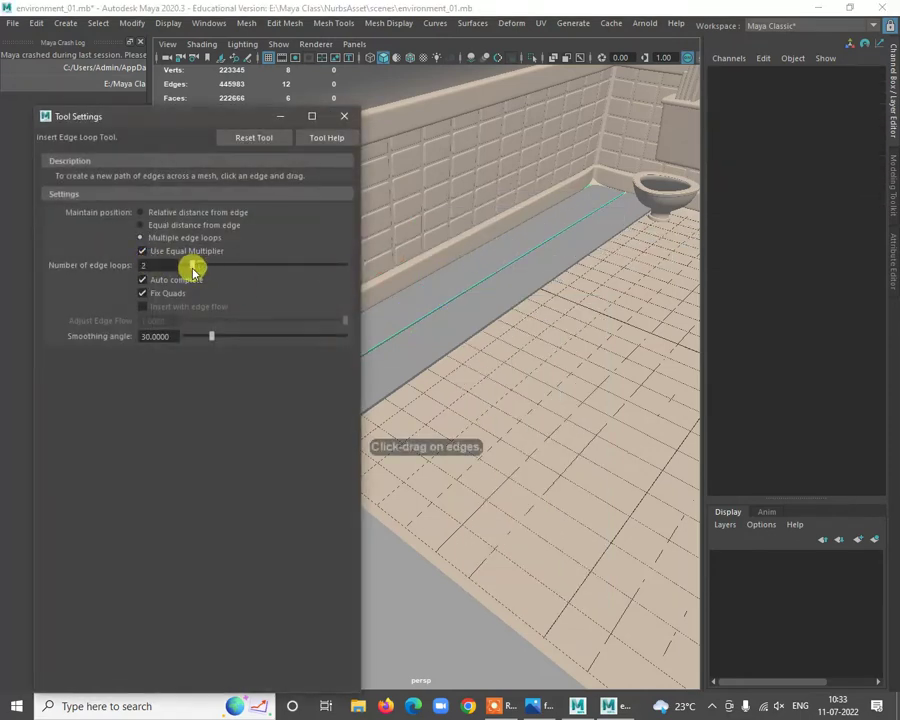
click(344, 116)
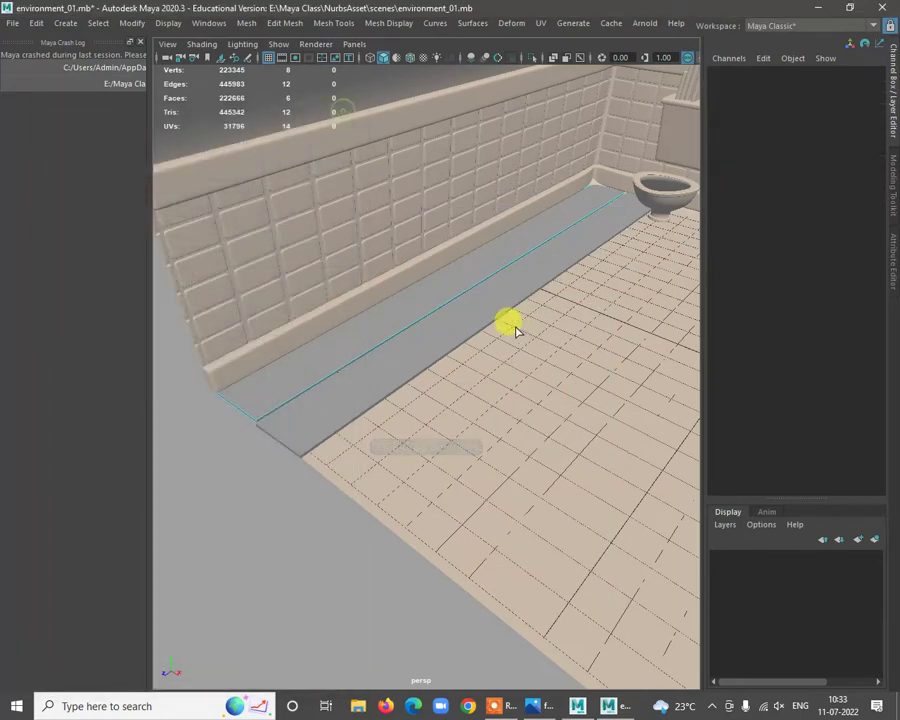
click(455, 296)
alt+drag(477, 322, 420, 338)
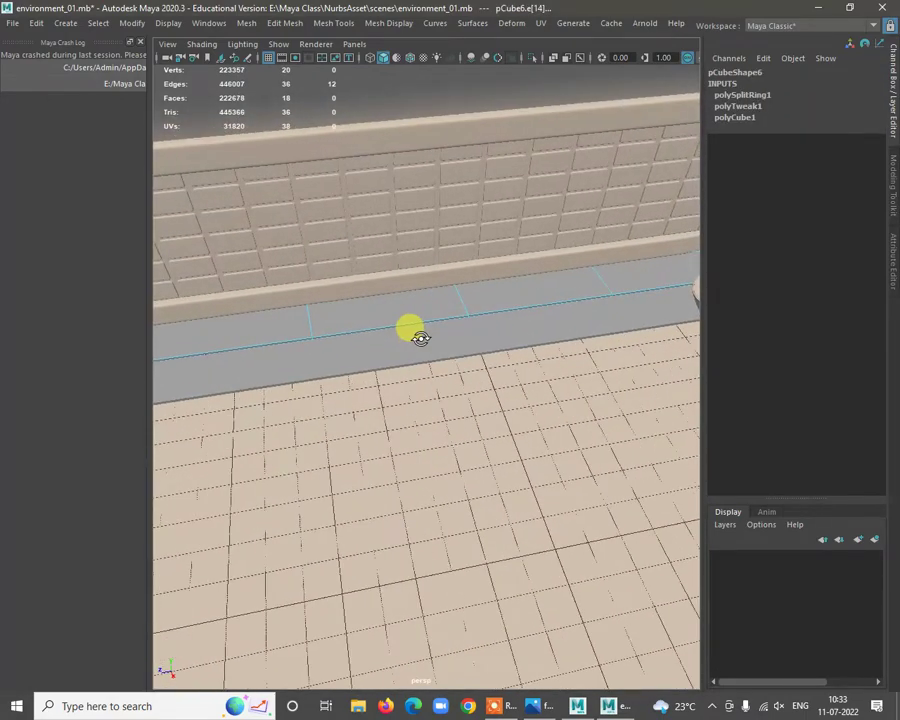
Insert three equally spaced edge loops across the second floor strip and move them along its length to stagger them against the first strip.
click(479, 350)
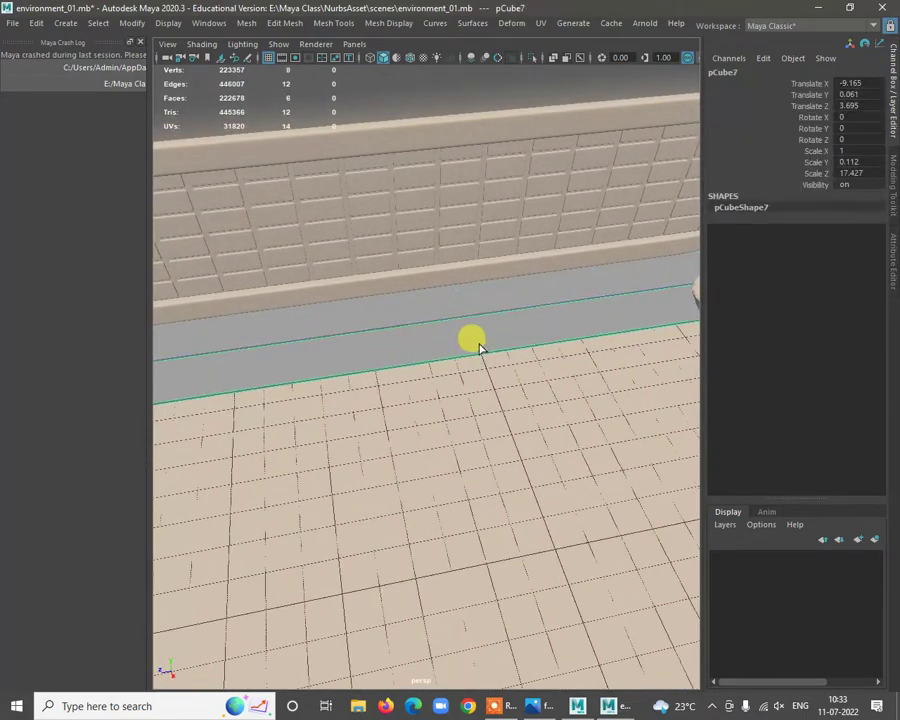
click(470, 357)
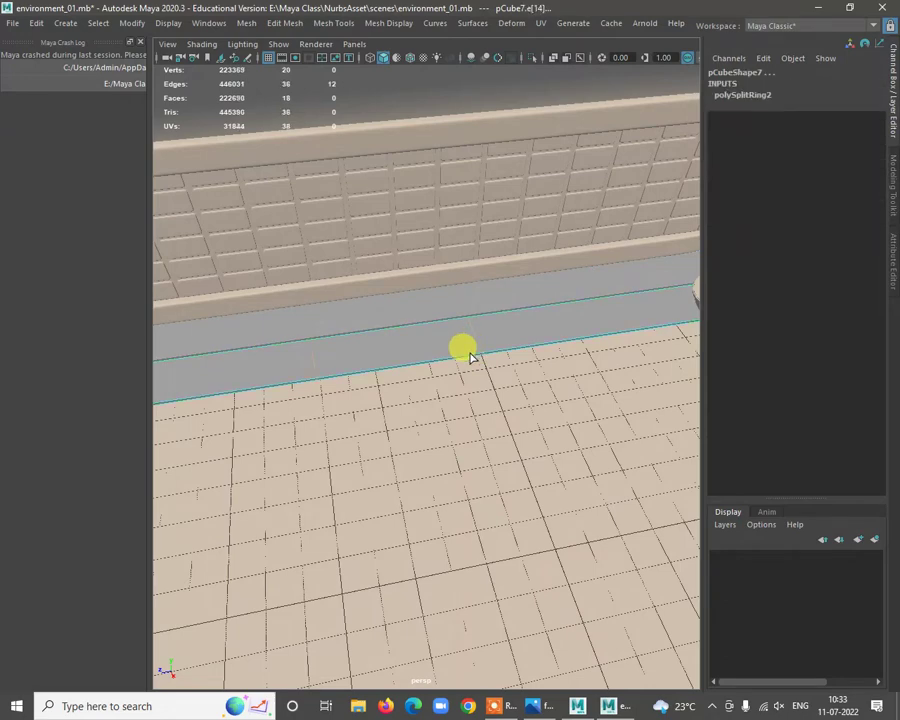
alt+drag(487, 362, 456, 348)
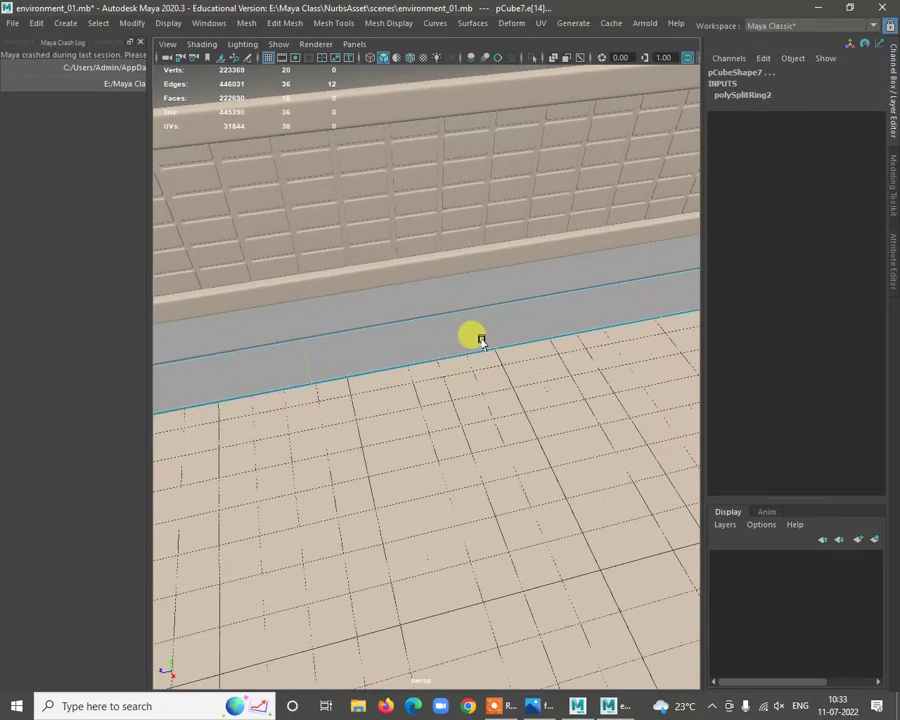
key(w)
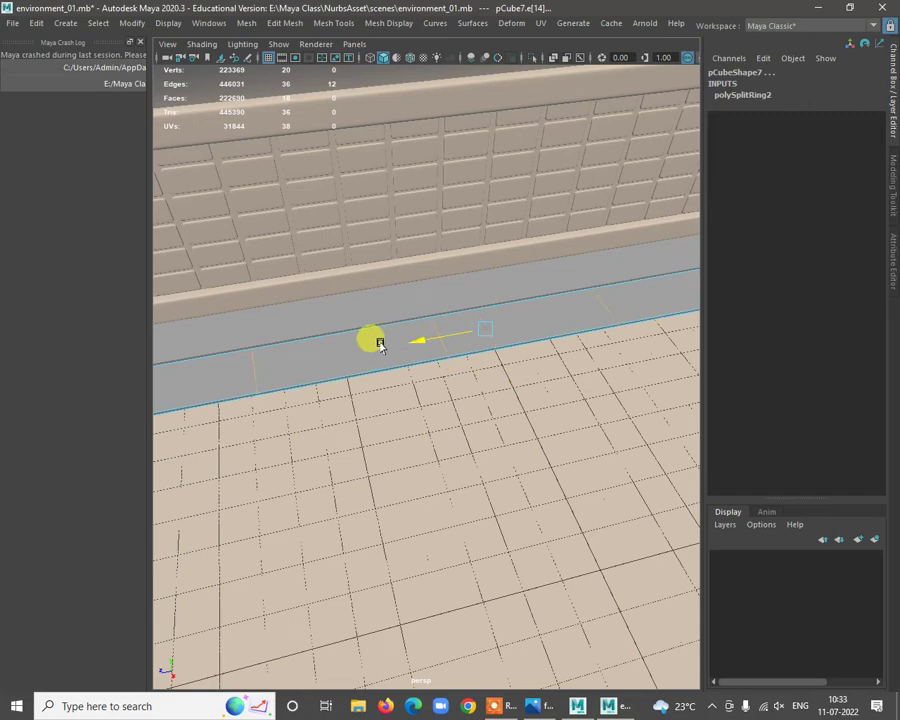
alt+drag(360, 345, 455, 293)
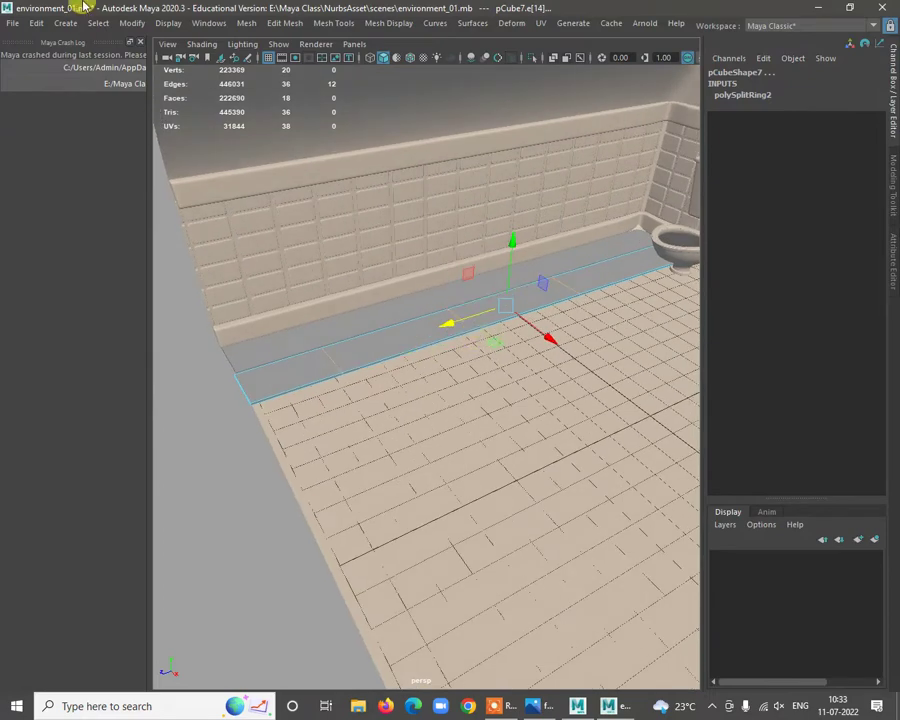
Turn on wireframe on shaded display for the perspective view.
click(167, 44)
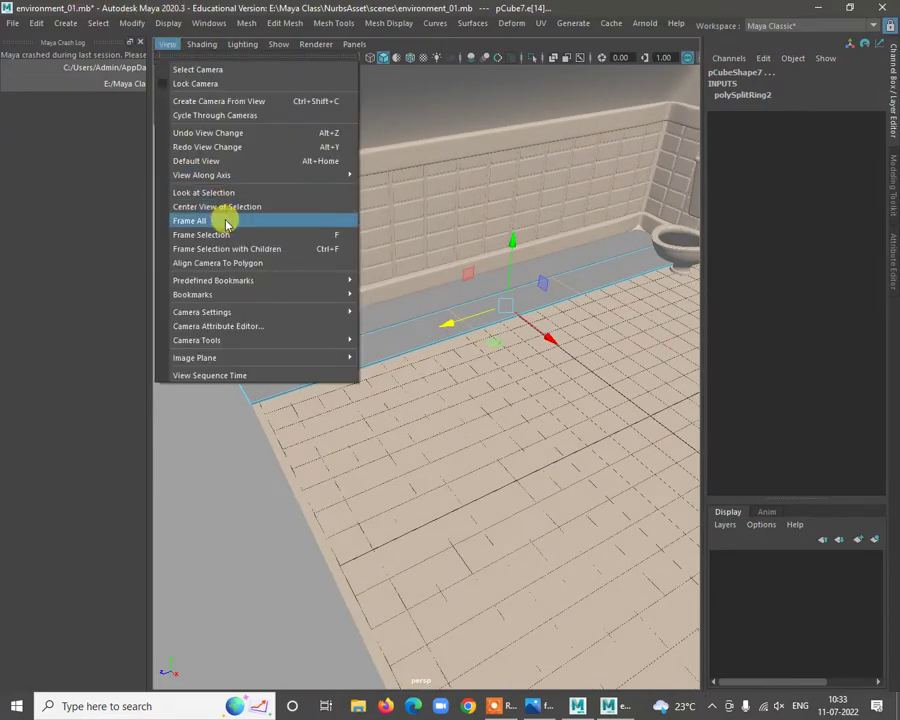
mouse_move(186, 49)
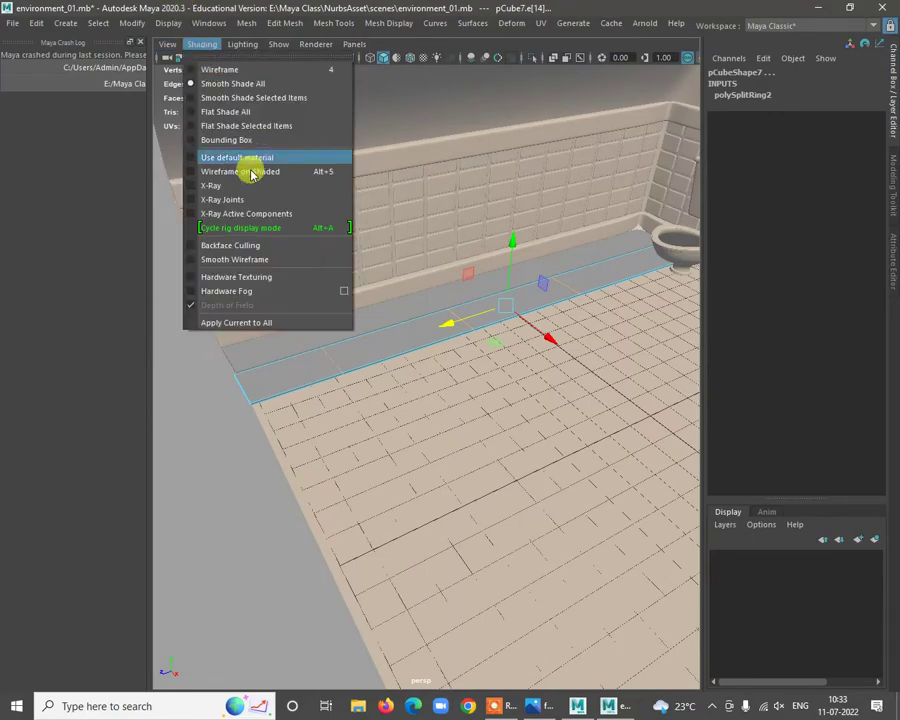
click(236, 171)
alt+right_drag(458, 358, 528, 443)
alt+drag(528, 443, 547, 297)
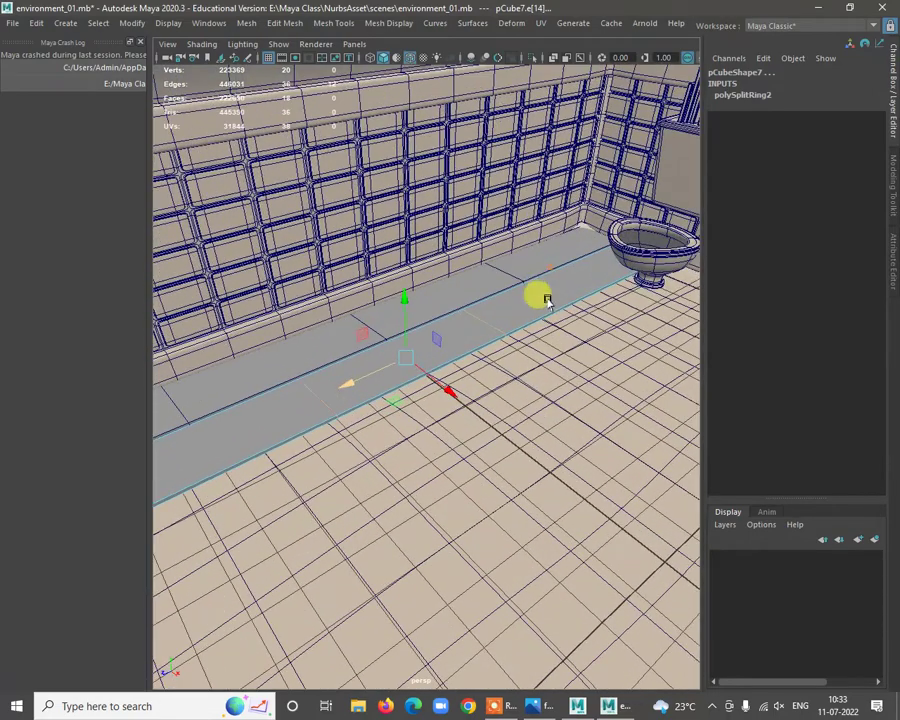
Set the number of edge loops to 1 and insert one across the second floor strip's end section near the toilet.
right_drag(558, 279, 500, 284)
click(600, 287)
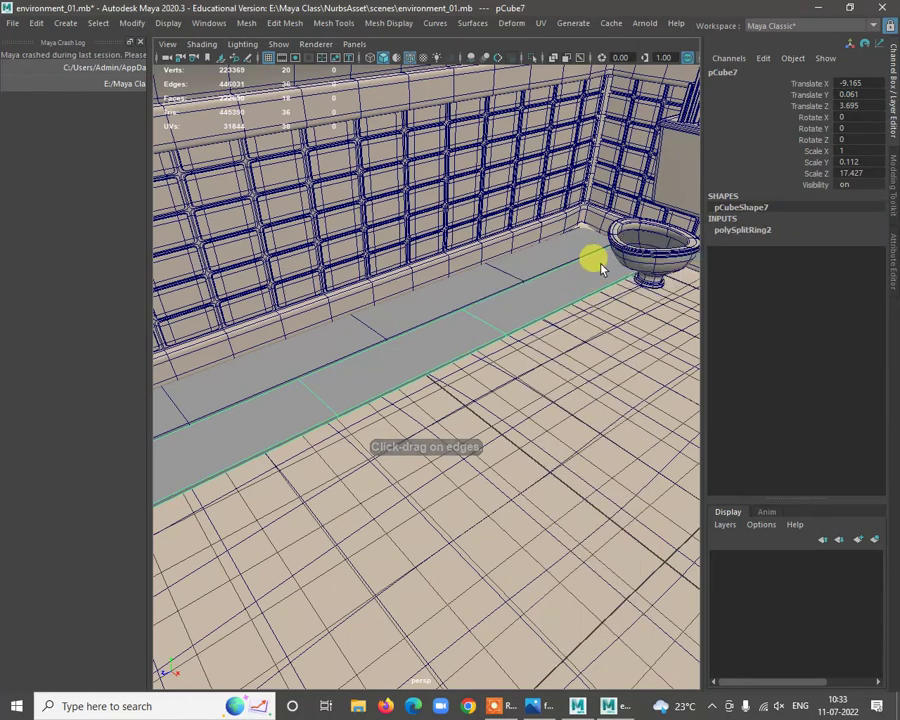
key(w)
shift+right_drag(589, 272, 554, 294)
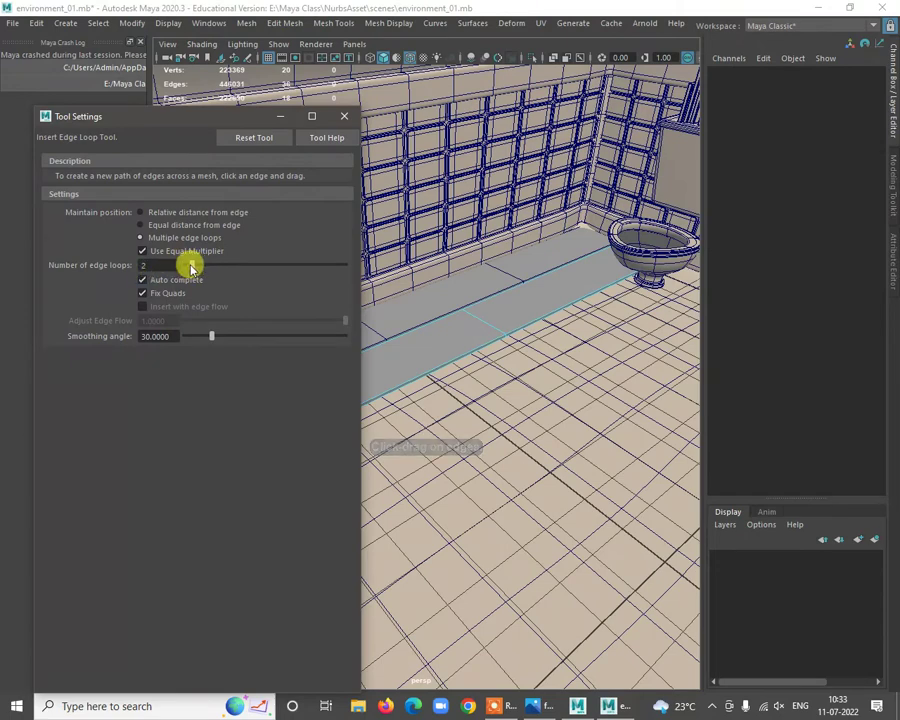
click(344, 116)
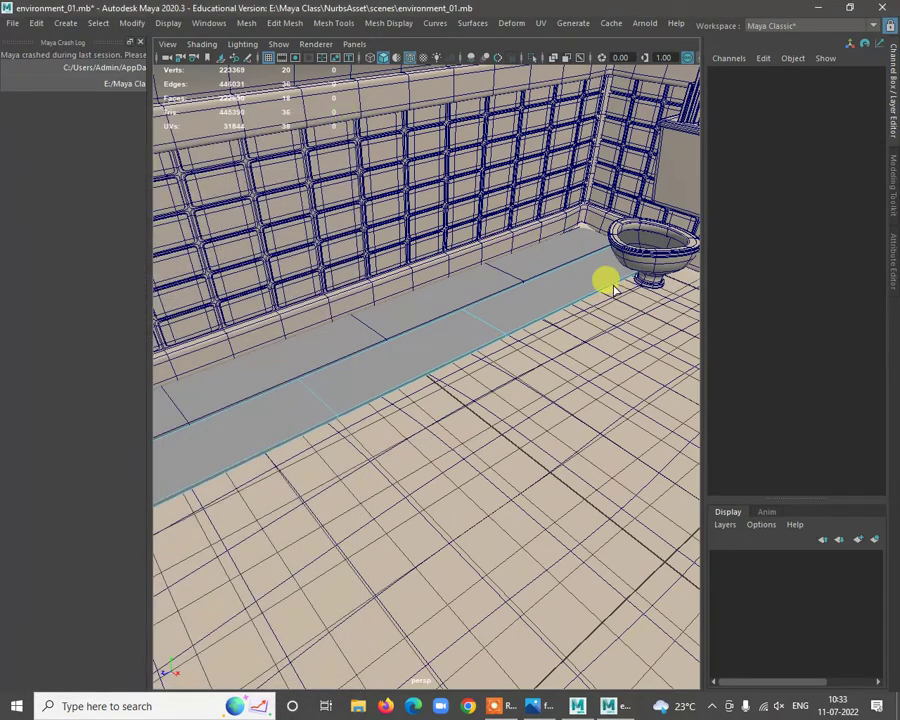
drag(608, 284, 617, 277)
Select both floor strips in object mode and isolate them in the view.
alt+drag(552, 330, 400, 310)
click(398, 308)
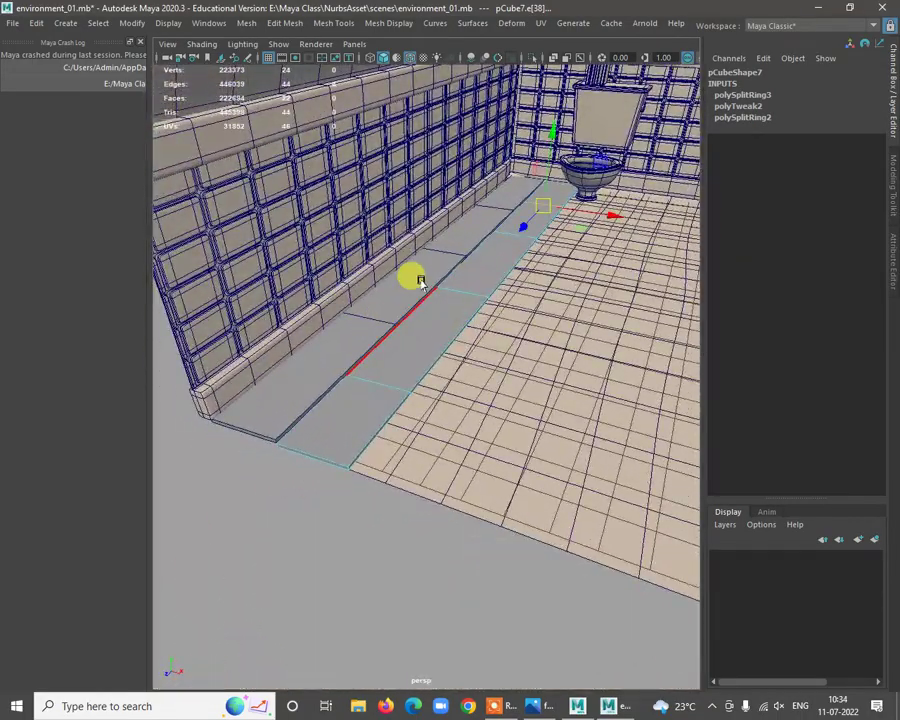
right_drag(422, 280, 492, 256)
click(405, 299)
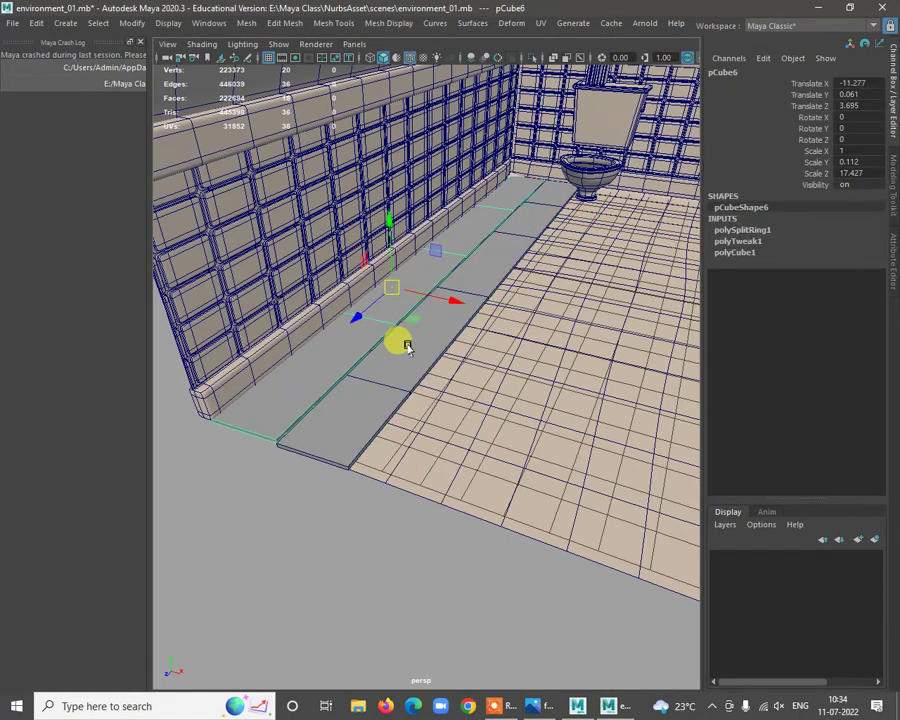
shift+click(411, 347)
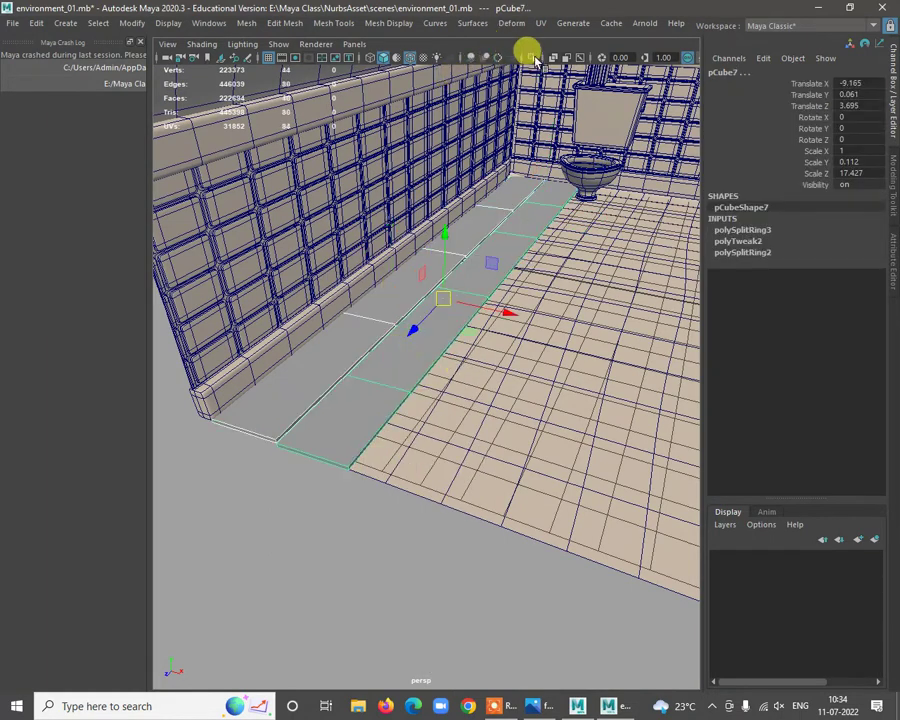
click(531, 57)
alt+drag(502, 187, 469, 267)
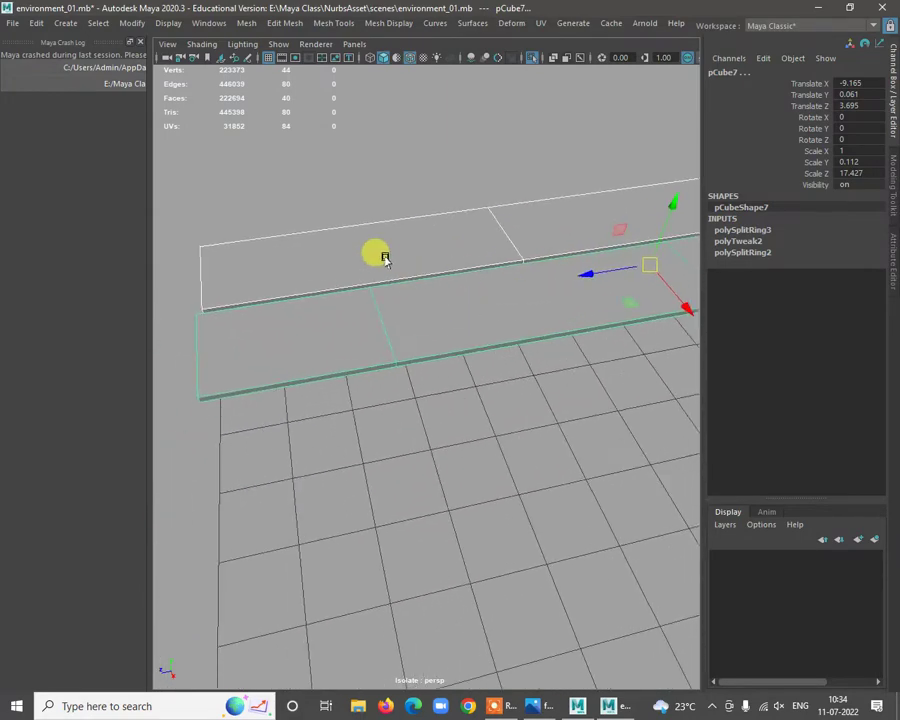
Select the wall-side floor strip and set the Insert Edge Loop tool to relative distance from edge.
alt+drag(426, 350, 393, 362)
click(418, 333)
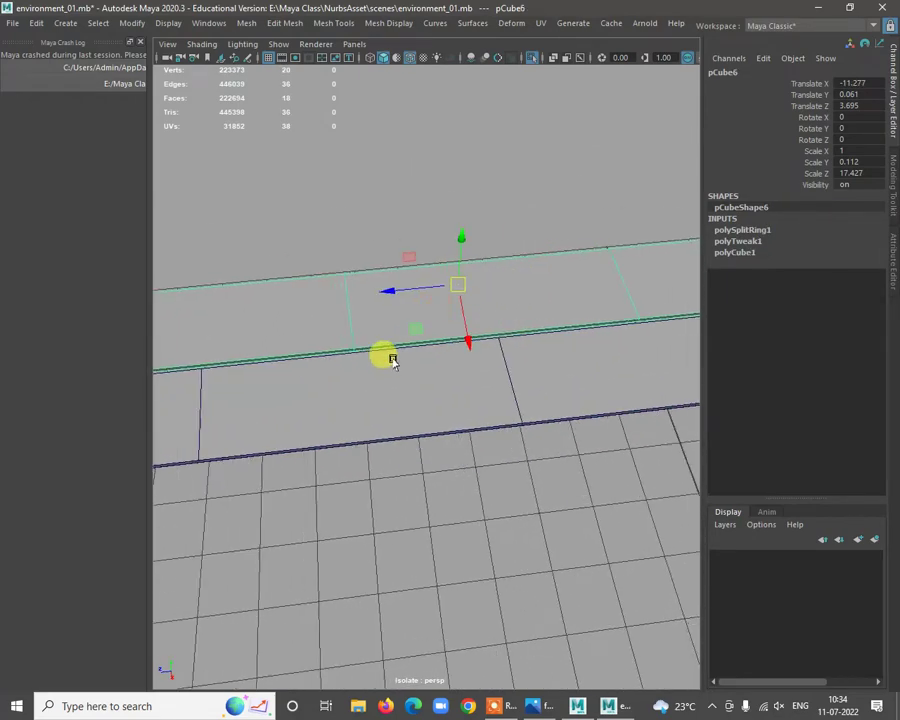
shift+right_drag(355, 277, 330, 293)
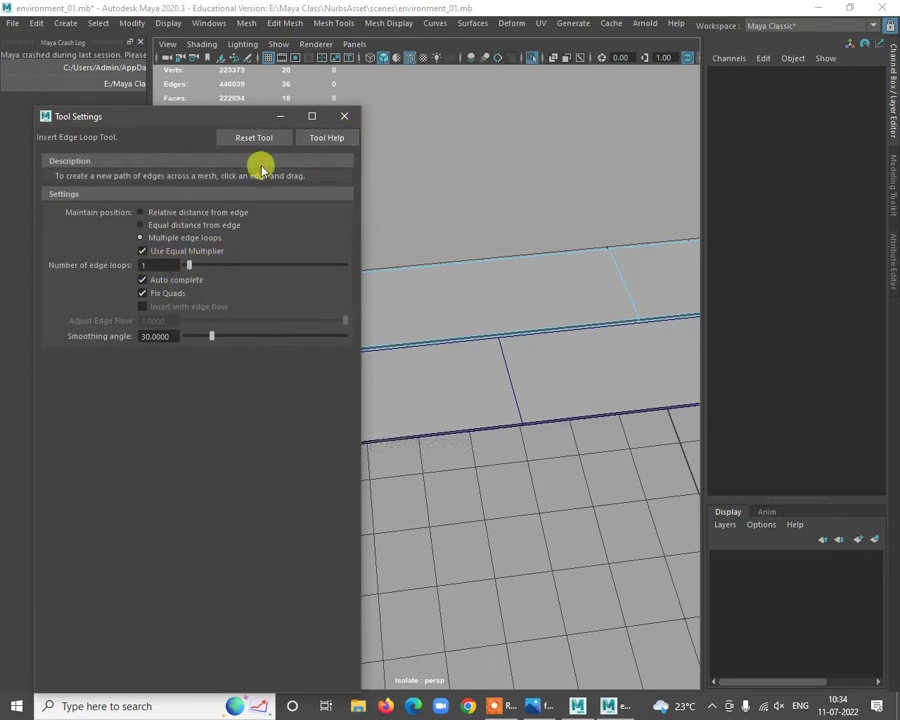
click(165, 213)
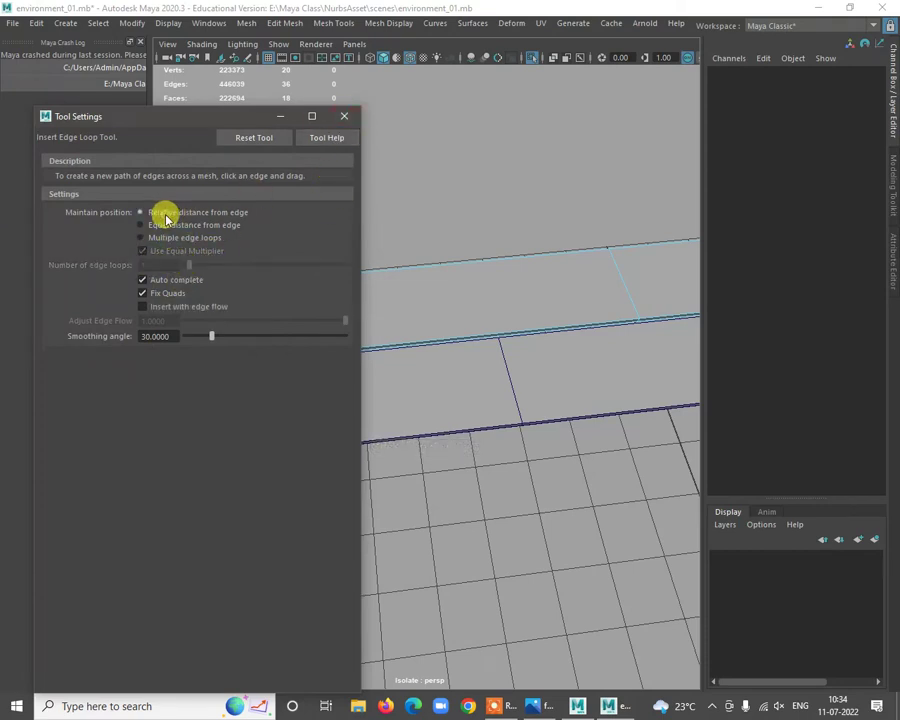
click(345, 115)
Select the three edge loops across the wall-side floor strip and bevel them with Fraction 0.02 and 2 segments.
scroll(438, 344, up, 4)
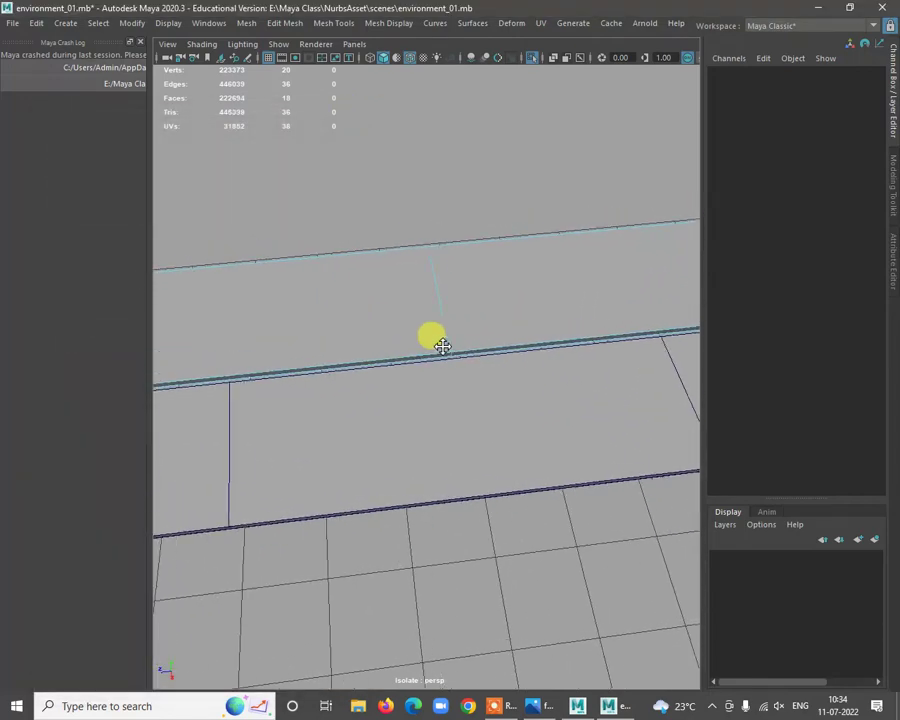
drag(450, 169, 481, 268)
shift+double_click(469, 269)
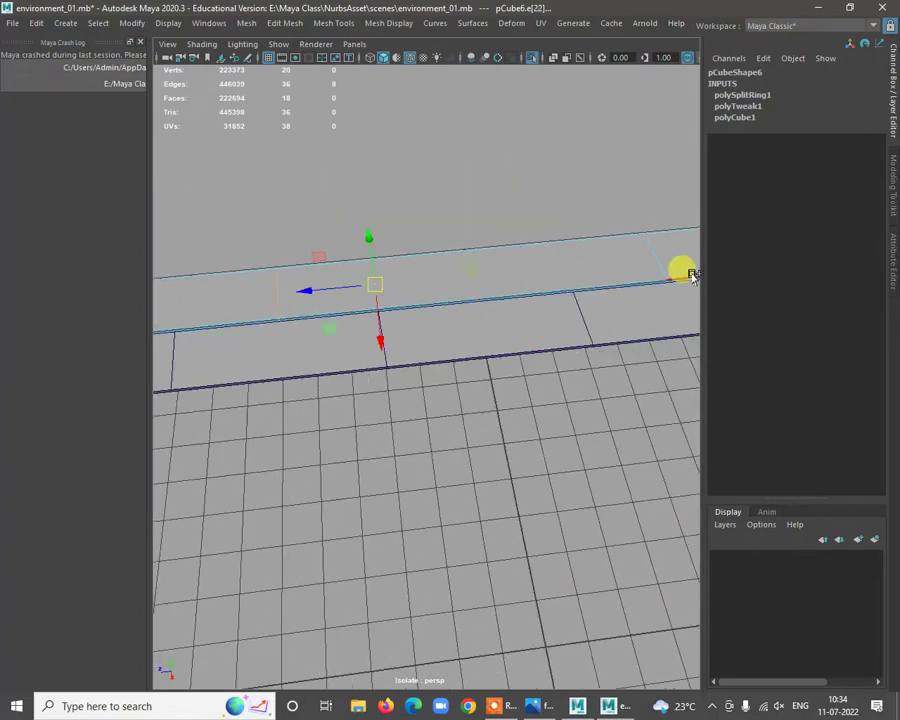
shift+double_click(656, 257)
alt+right_drag(627, 348, 516, 322)
scroll(518, 325, up, 8)
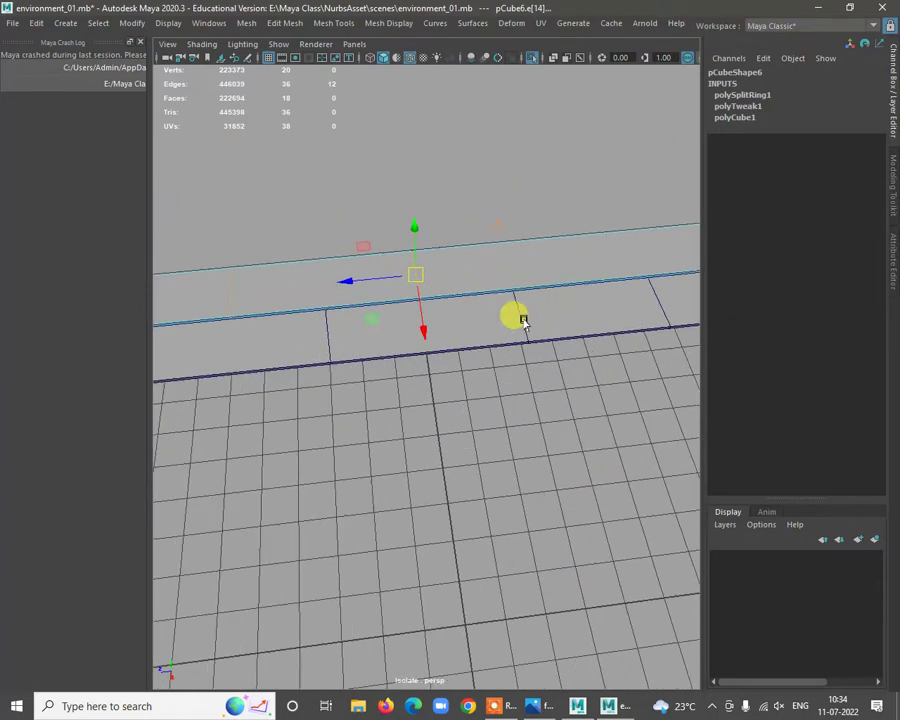
shift+right_click(453, 198)
shift+right_drag(469, 203, 502, 197)
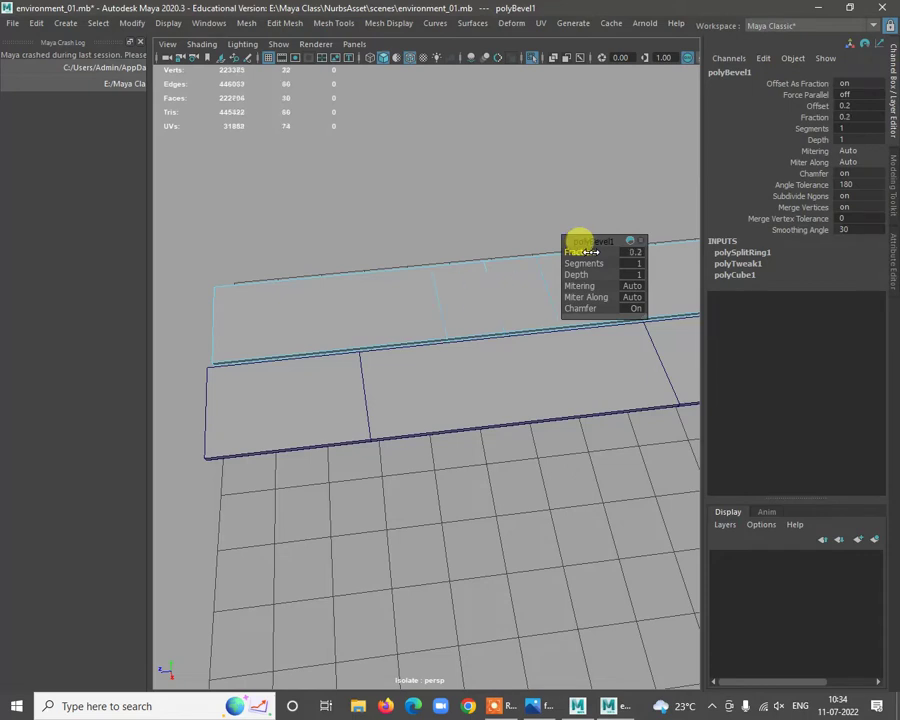
click(583, 252)
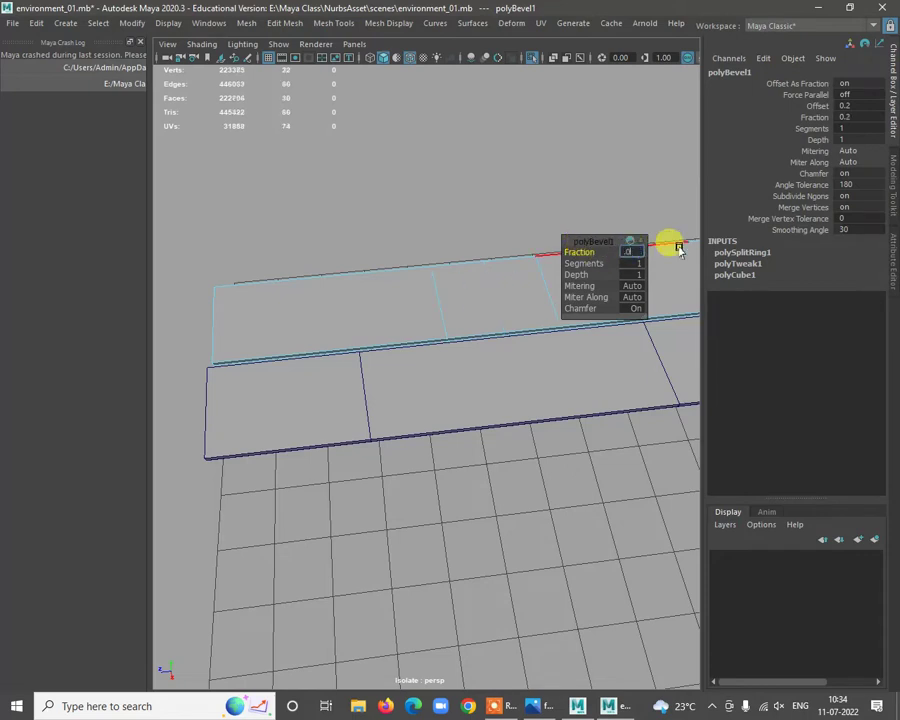
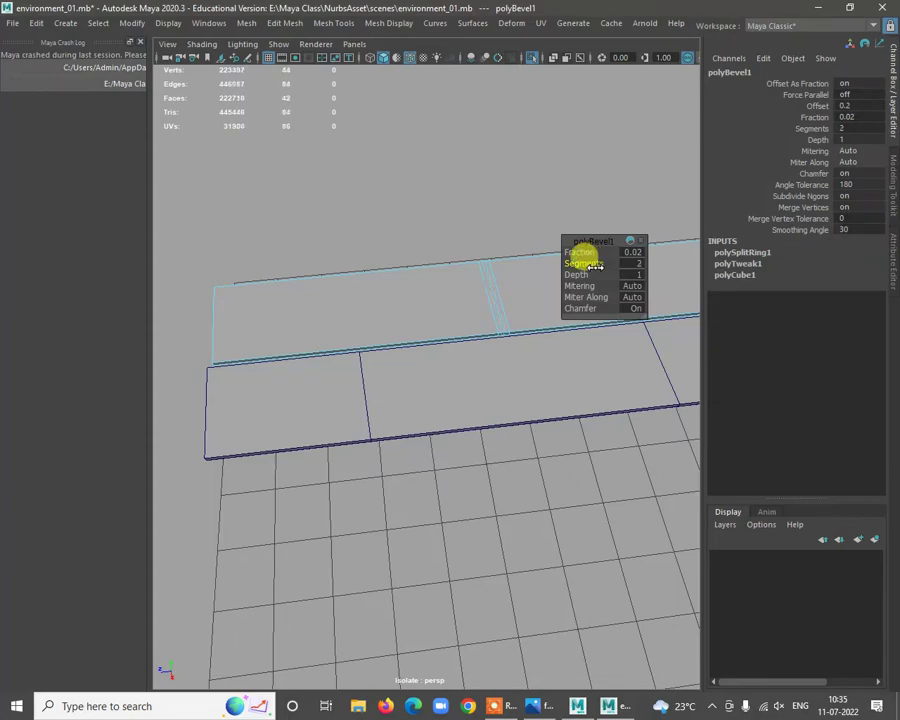
Try to extrude the middle edge loop of one bevelled joint on the wall-side strip, and undo the extrusion.
alt+drag(604, 344, 427, 302)
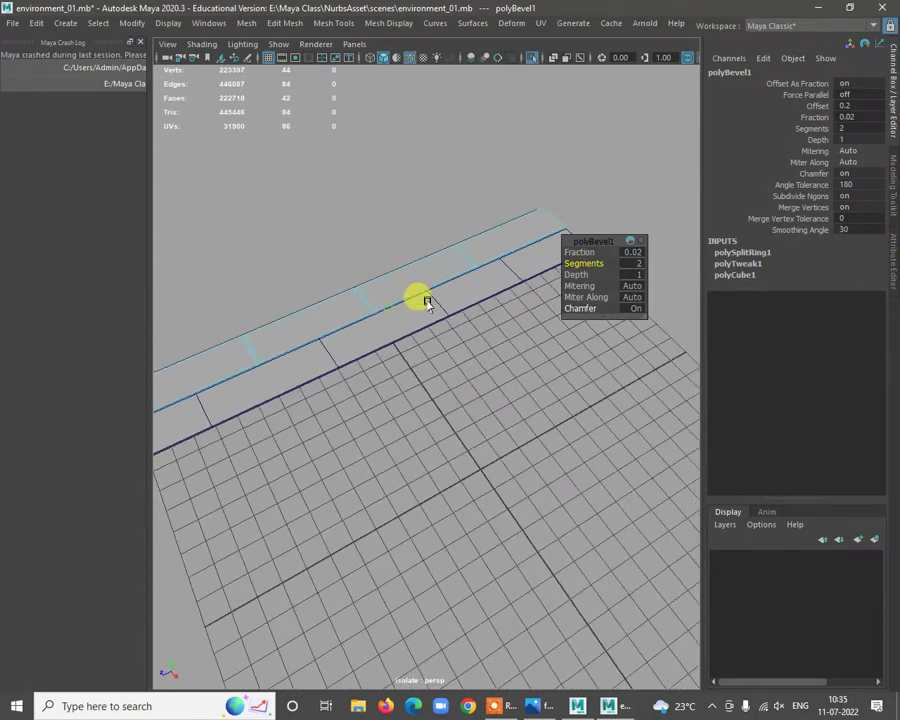
alt+middle_drag(427, 302, 504, 309)
scroll(440, 382, up, 6)
alt+middle_drag(350, 322, 428, 352)
scroll(428, 352, up, 1)
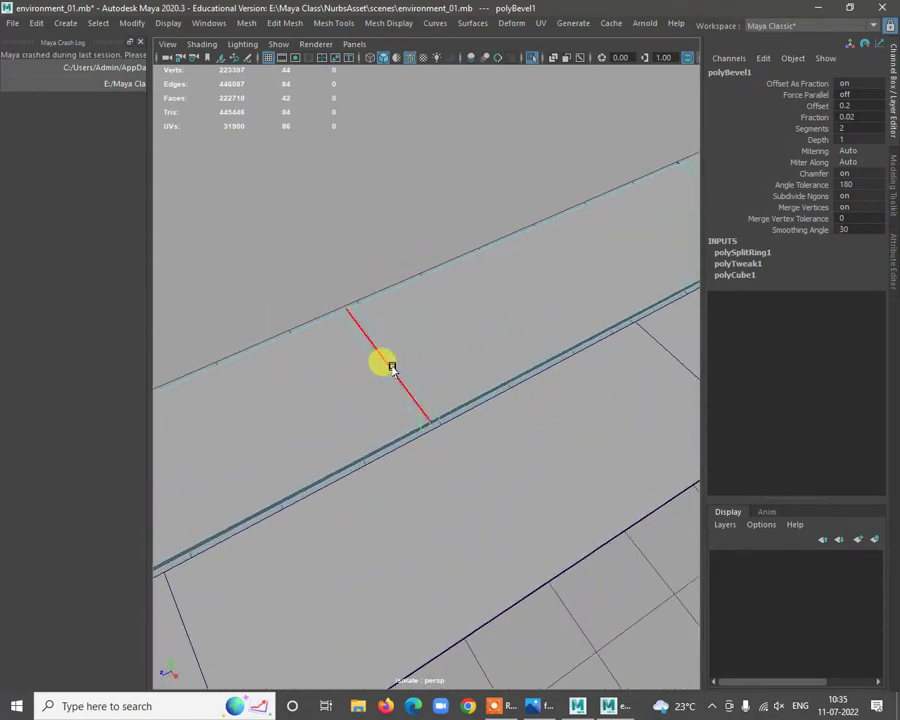
click(392, 366)
alt+drag(380, 360, 460, 350)
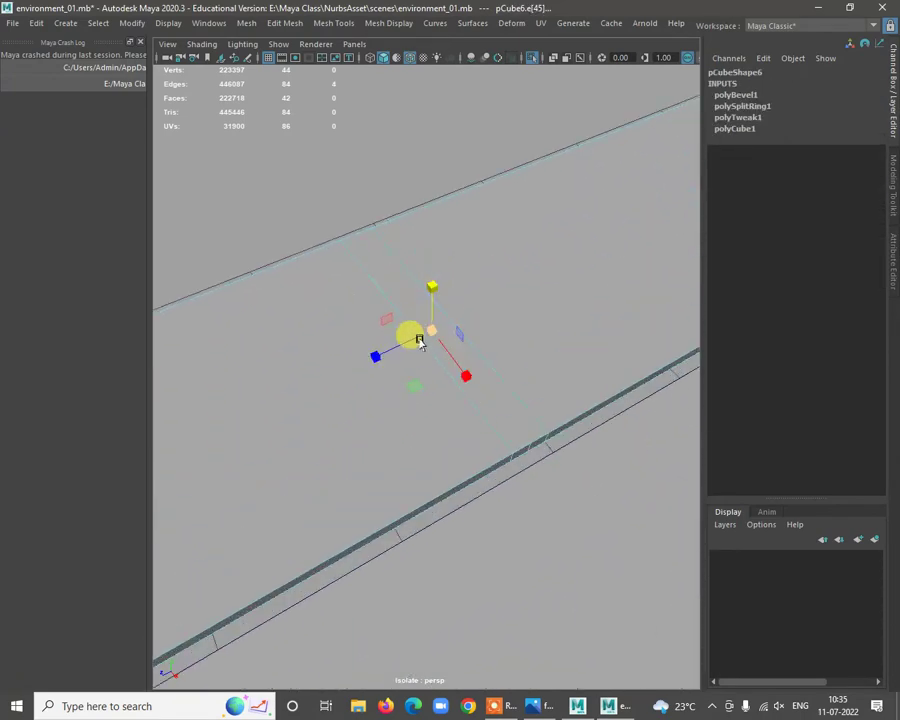
shift+right_click(429, 329)
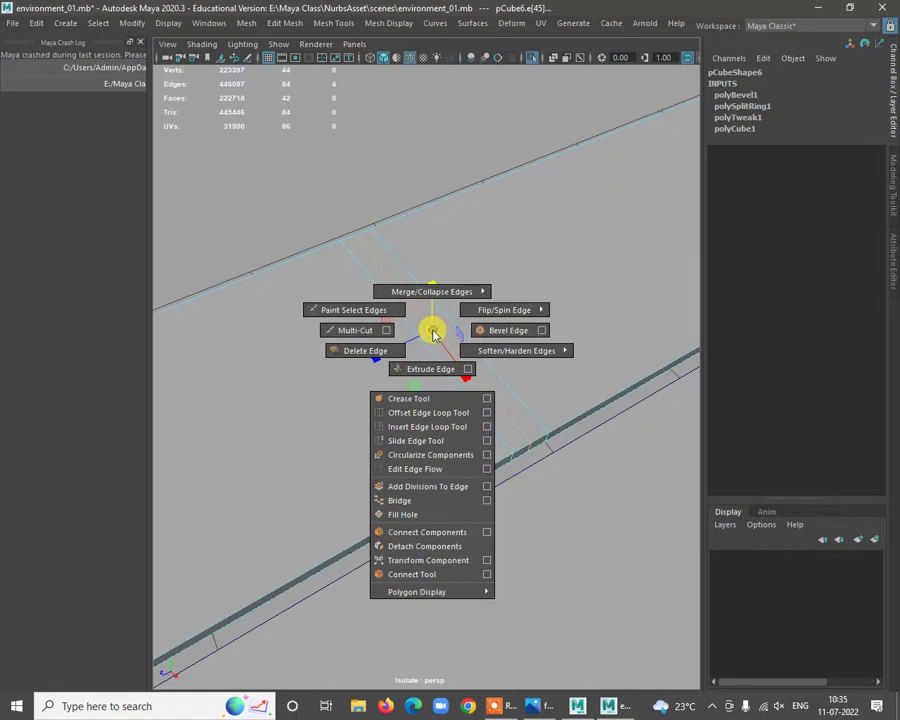
click(446, 372)
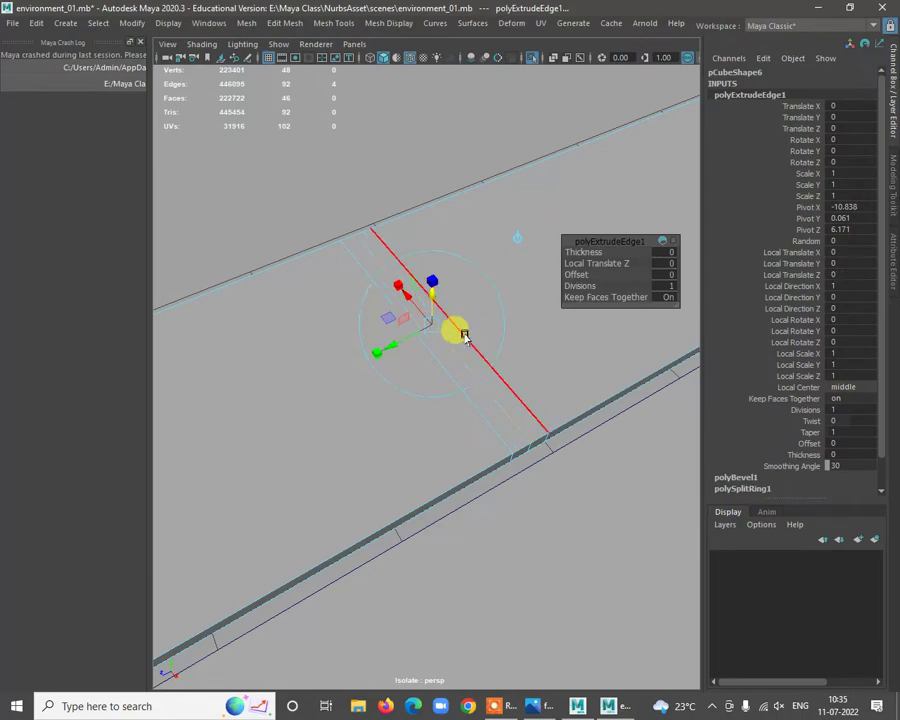
drag(464, 336, 443, 372)
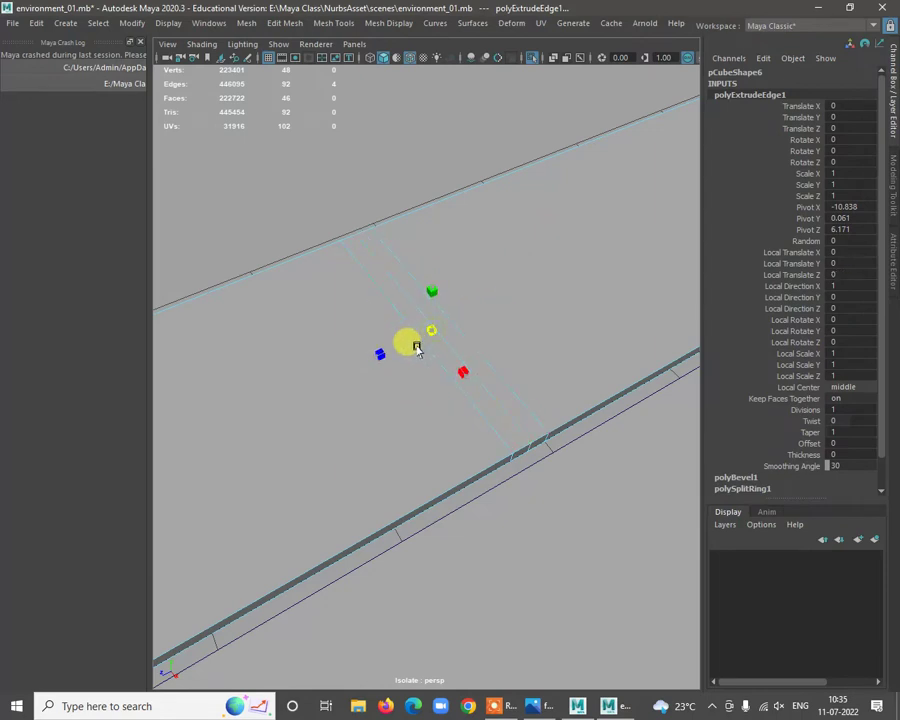
key(ctrl+z)
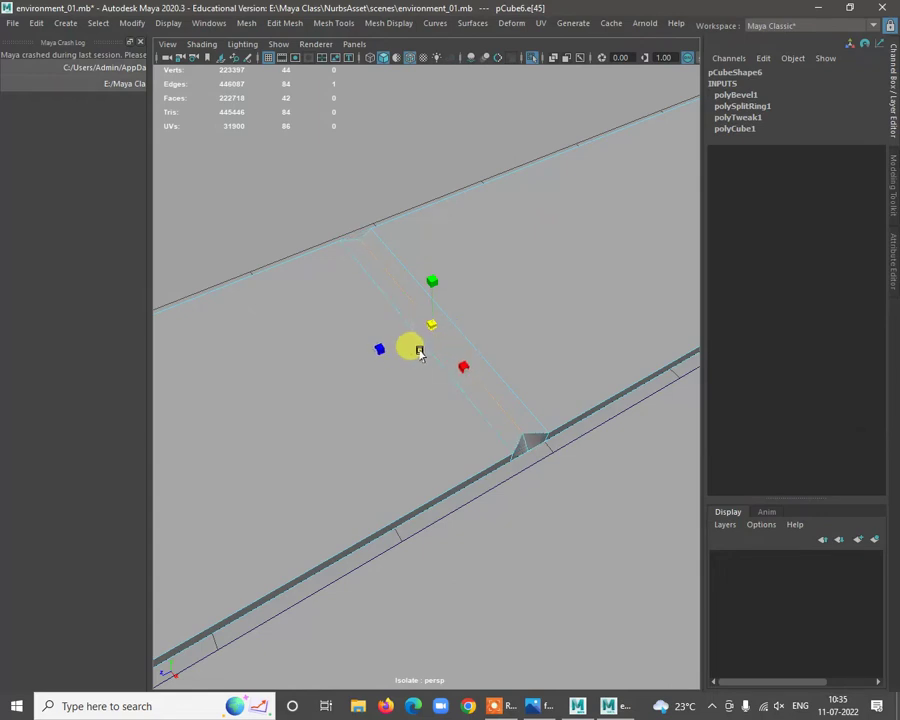
Select the four large top faces of the wall-side strip and extrude them upward by 0.051 in Local Translate Z.
alt+drag(497, 390, 362, 346)
right_drag(362, 346, 370, 372)
click(370, 372)
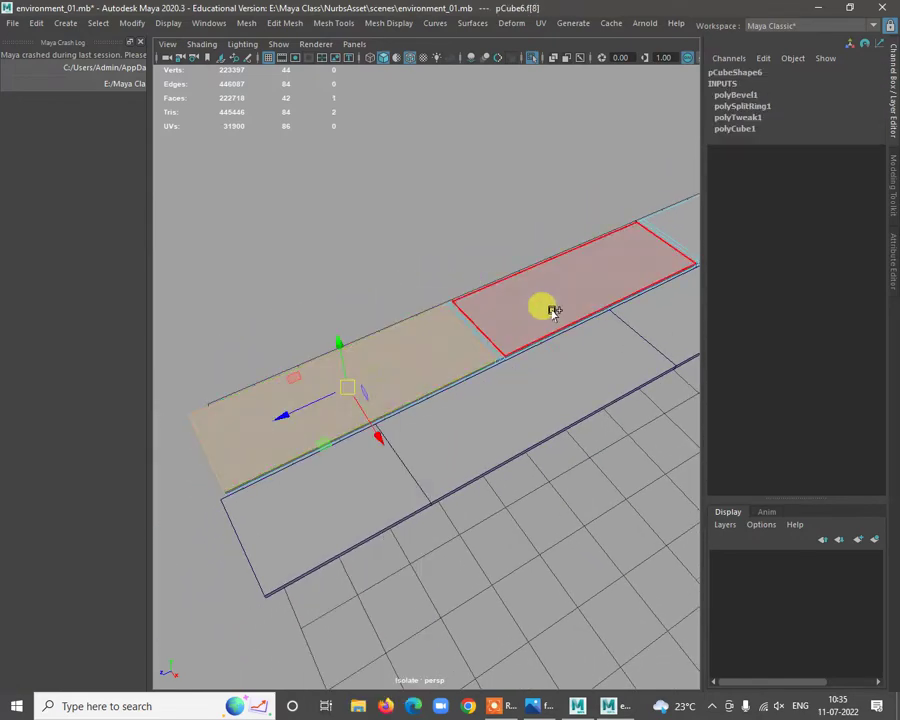
shift+click(546, 332)
alt+drag(546, 332, 508, 277)
shift+click(625, 209)
alt+drag(640, 291, 550, 259)
shift+right_drag(550, 250, 548, 270)
scroll(532, 280, down, 3)
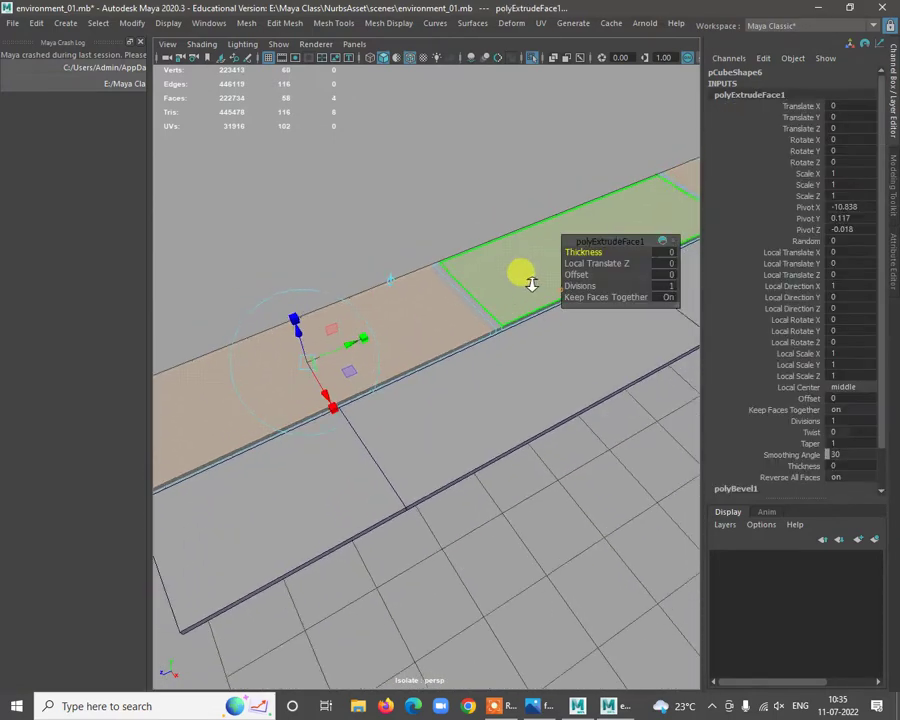
drag(307, 334, 312, 334)
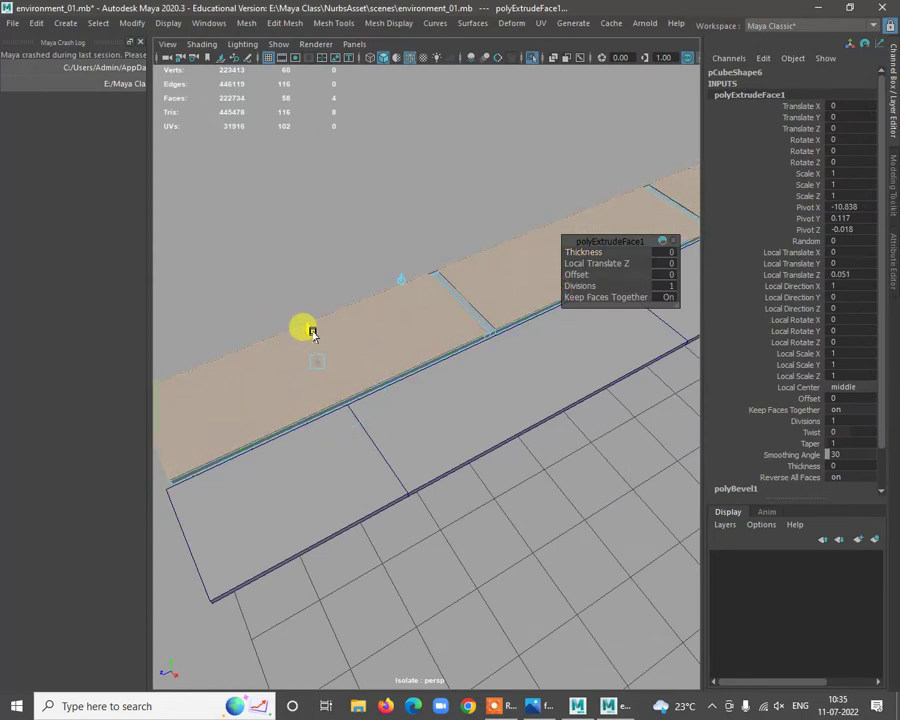
key(w)
Finish the wall-side strip's extrusion, select the adjacent inner floor strip and switch it to edge selection.
right_drag(500, 284, 486, 363)
alt+drag(486, 363, 538, 362)
click(502, 465)
alt+drag(508, 440, 428, 430)
alt+right_drag(428, 430, 433, 380)
click(433, 380)
alt+drag(433, 380, 510, 374)
right_drag(513, 318, 510, 297)
click(476, 397)
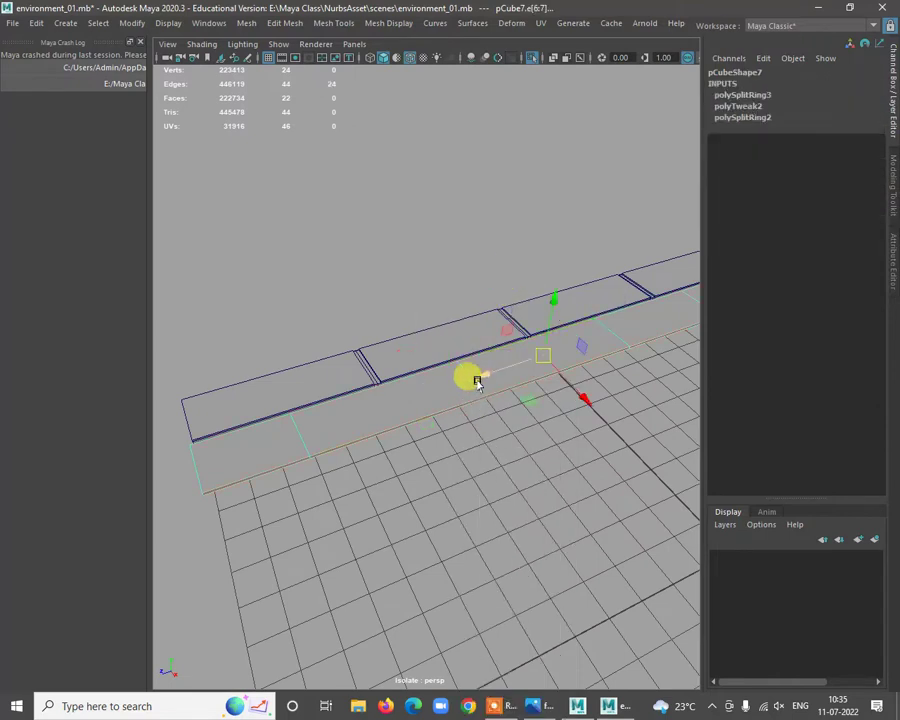
Select the four crosswise edge loops on the inner floor strip and bevel them with Fraction 0.05 and 2 segments.
double_click(296, 433)
shift+double_click(472, 376)
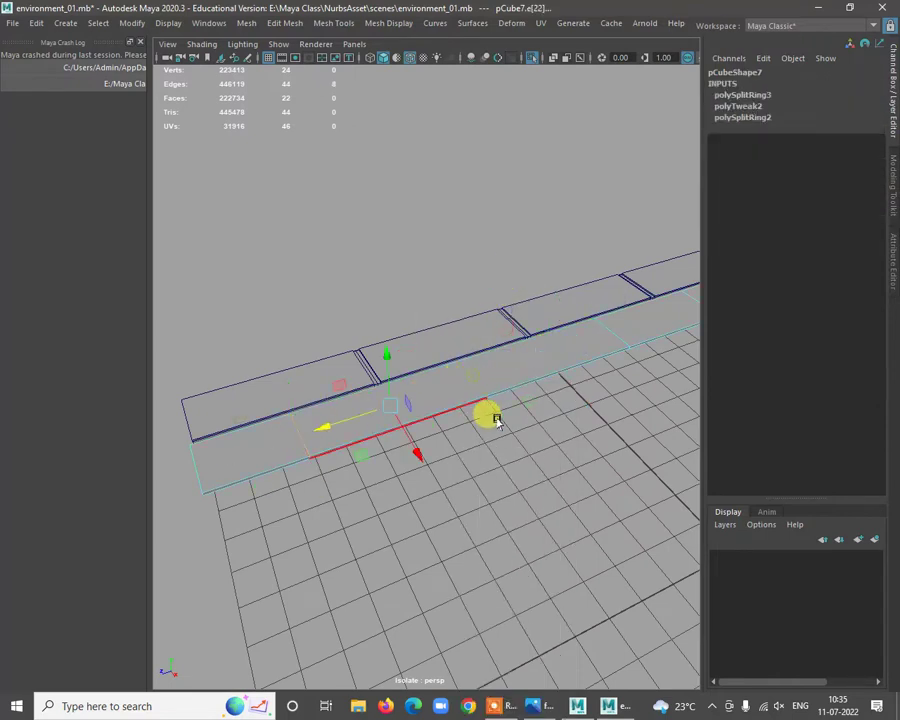
alt+drag(494, 416, 527, 385)
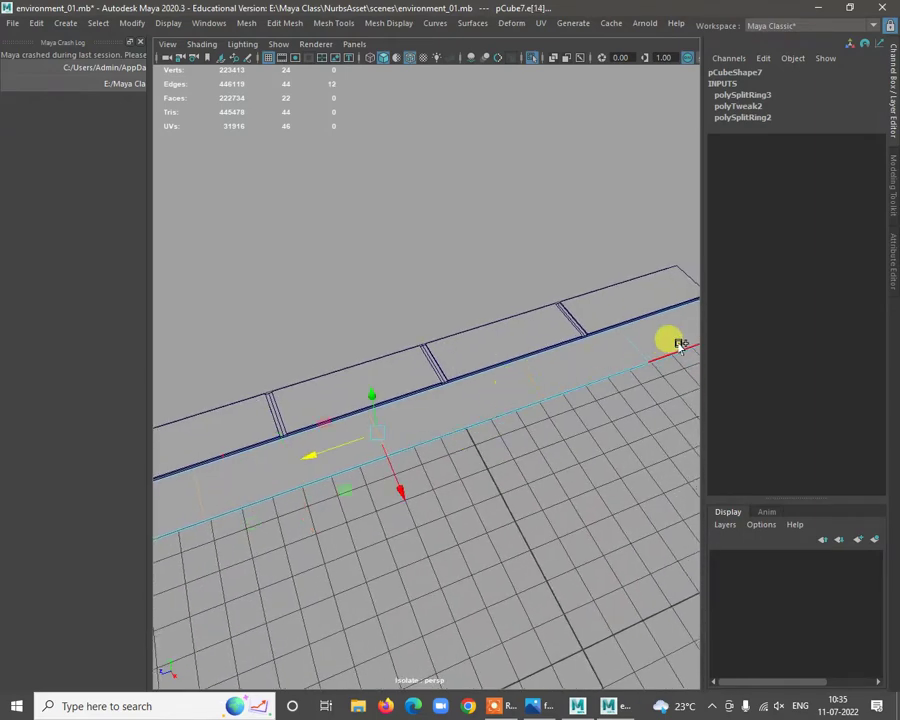
alt+drag(635, 345, 593, 407)
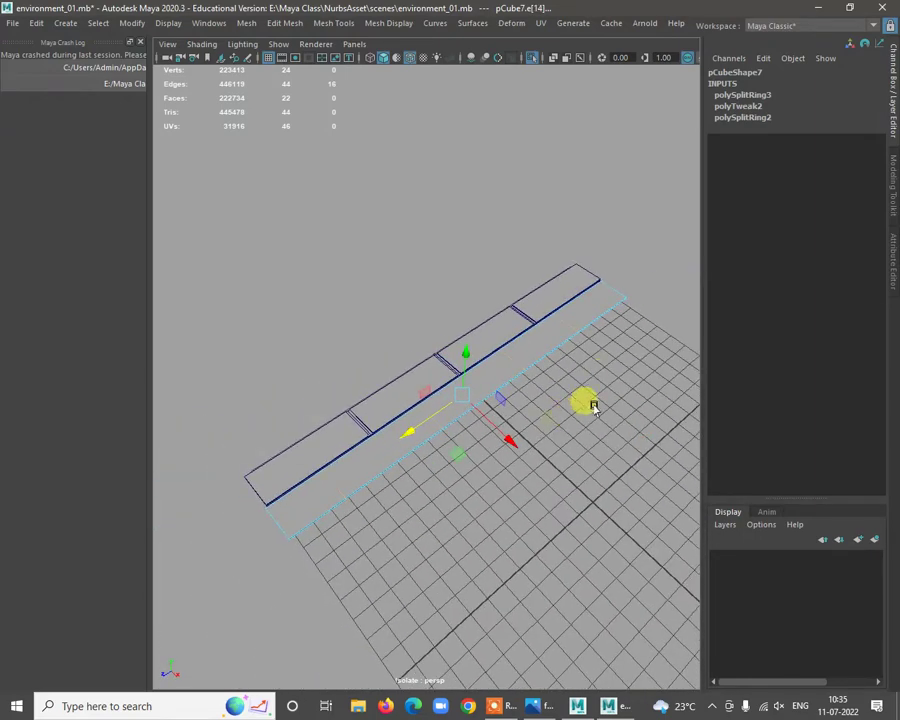
shift+right_drag(614, 364, 661, 368)
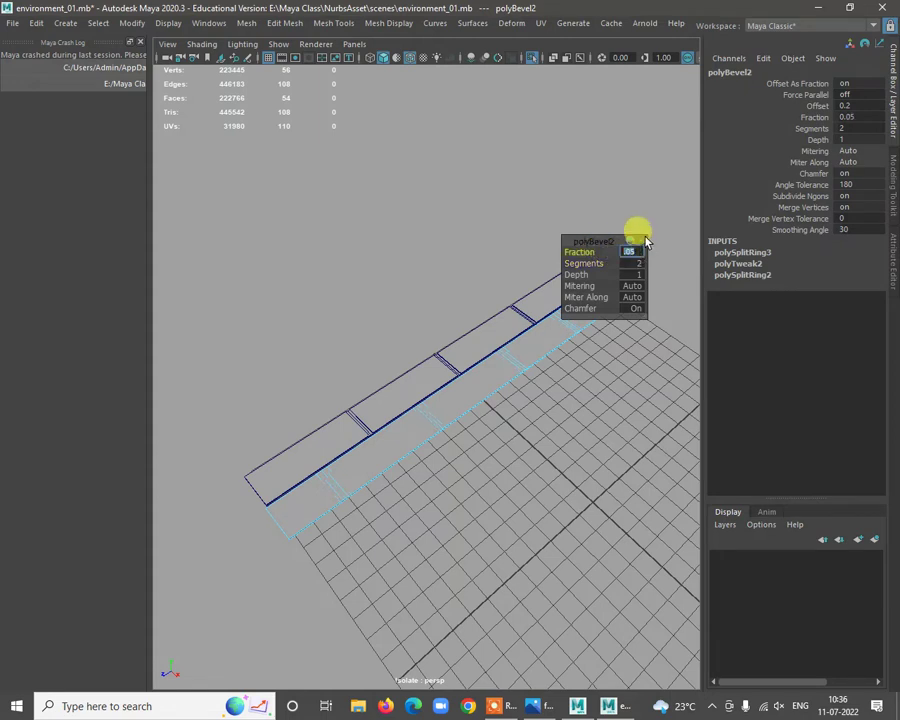
Extrude the five large top faces of the inner floor strip upward by 0.082 in Local Translate Z.
scroll(315, 446, up, 2)
alt+middle_drag(356, 462, 354, 425)
key(q)
right_drag(280, 488, 284, 358)
click(283, 463)
shift+click(391, 430)
shift+click(460, 367)
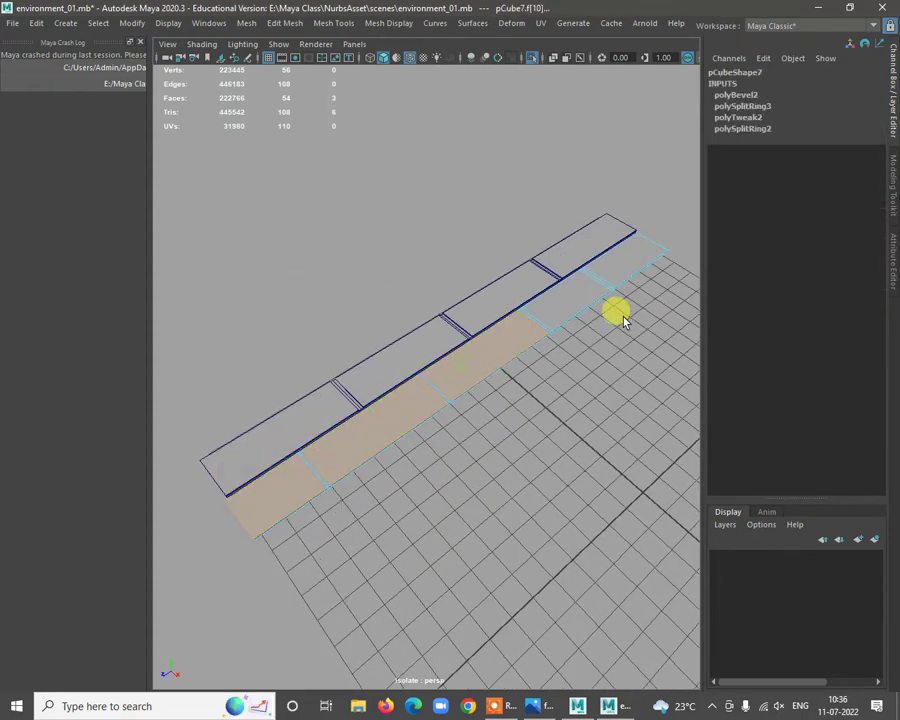
mouse_move(622, 320)
mouse_down()
mouse_move(573, 291)
mouse_move(629, 261)
mouse_up()
shift+right_click(674, 310)
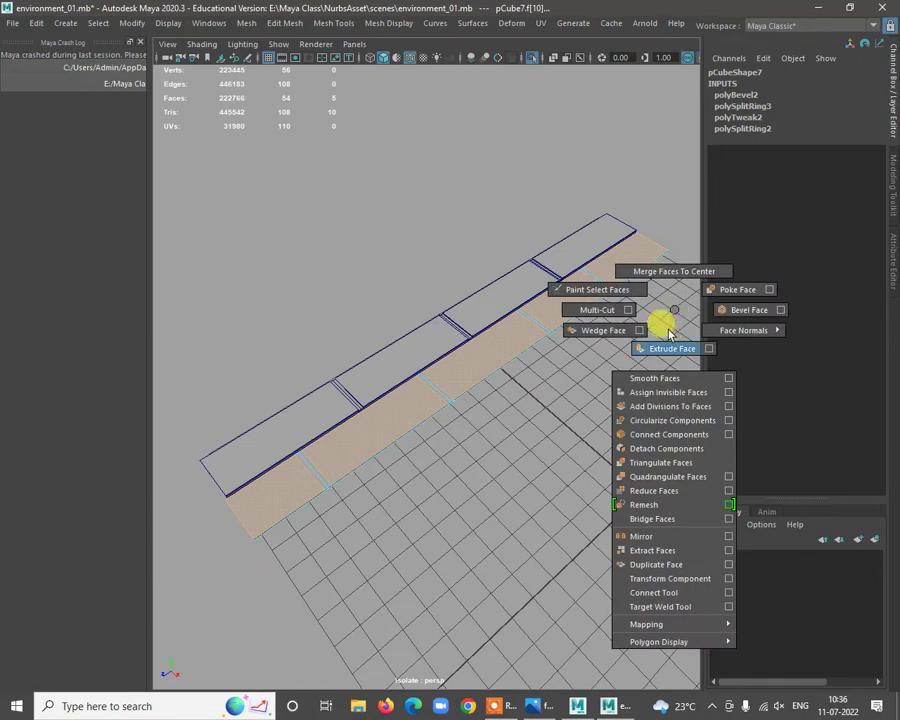
click(671, 333)
alt+drag(544, 302, 294, 392)
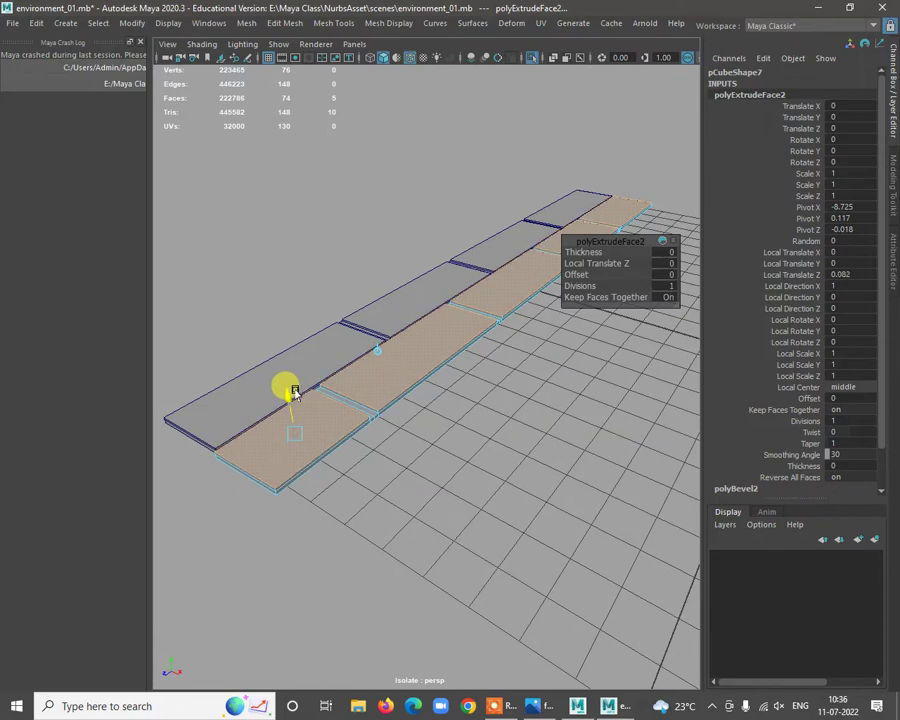
alt+drag(344, 416, 336, 393)
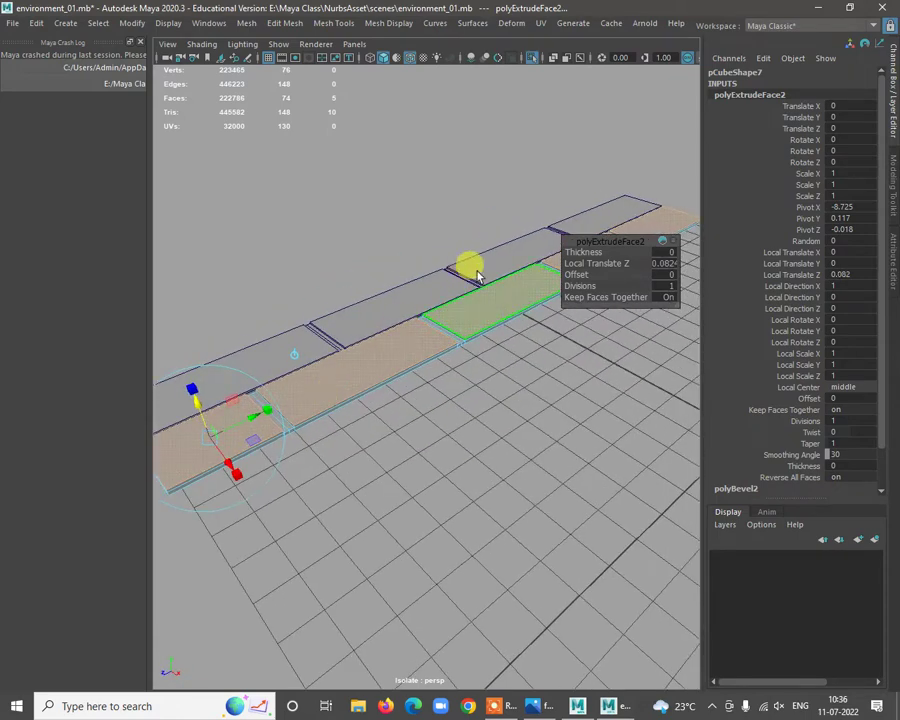
right_drag(477, 275, 545, 252)
Bevel all edges of the wall-side floor strip with Fraction 0.1 and 1 segment.
alt+drag(526, 287, 465, 283)
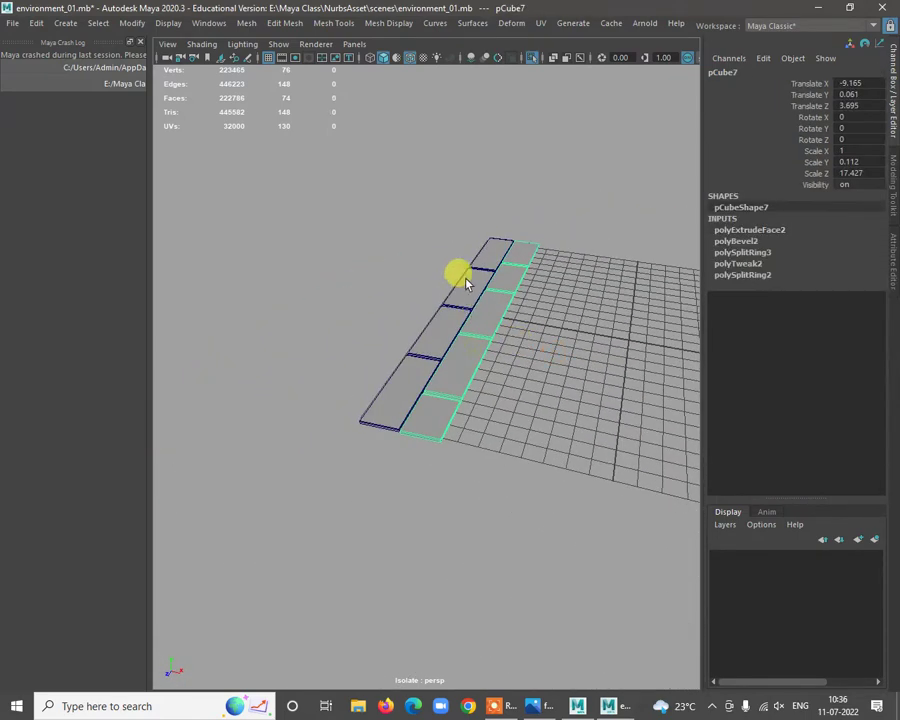
right_drag(466, 280, 482, 224)
drag(325, 184, 750, 568)
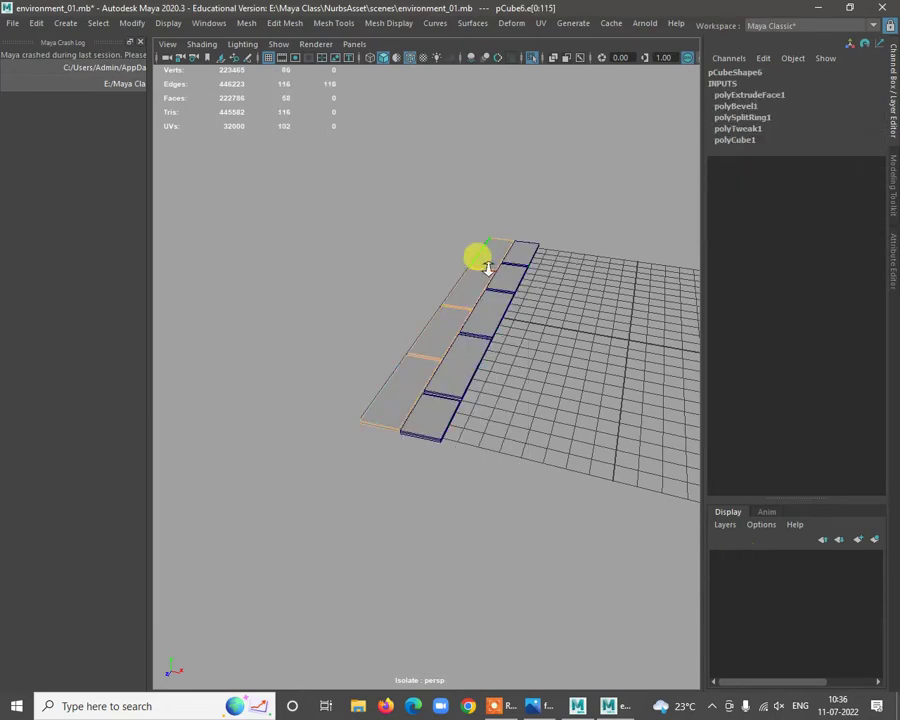
alt+drag(487, 267, 490, 245)
shift+right_drag(490, 247, 526, 255)
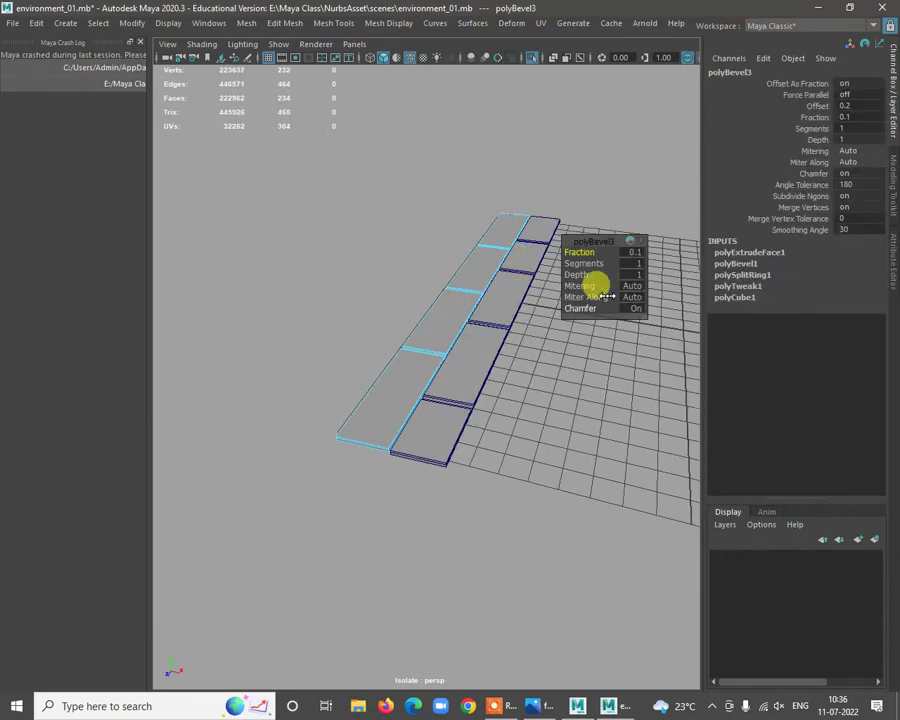
alt+right_drag(426, 231, 436, 346)
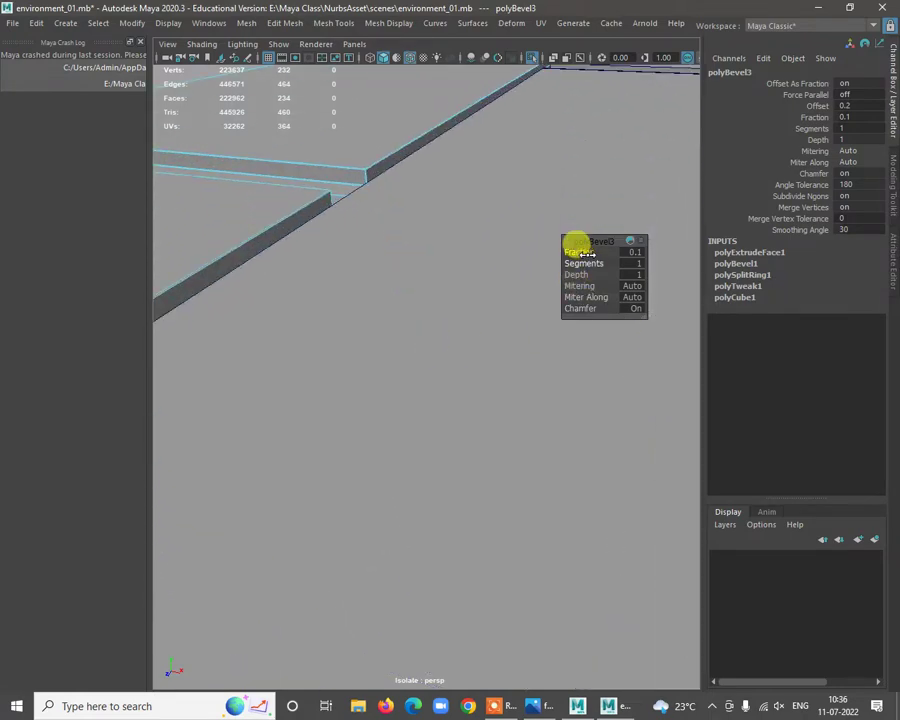
key(f)
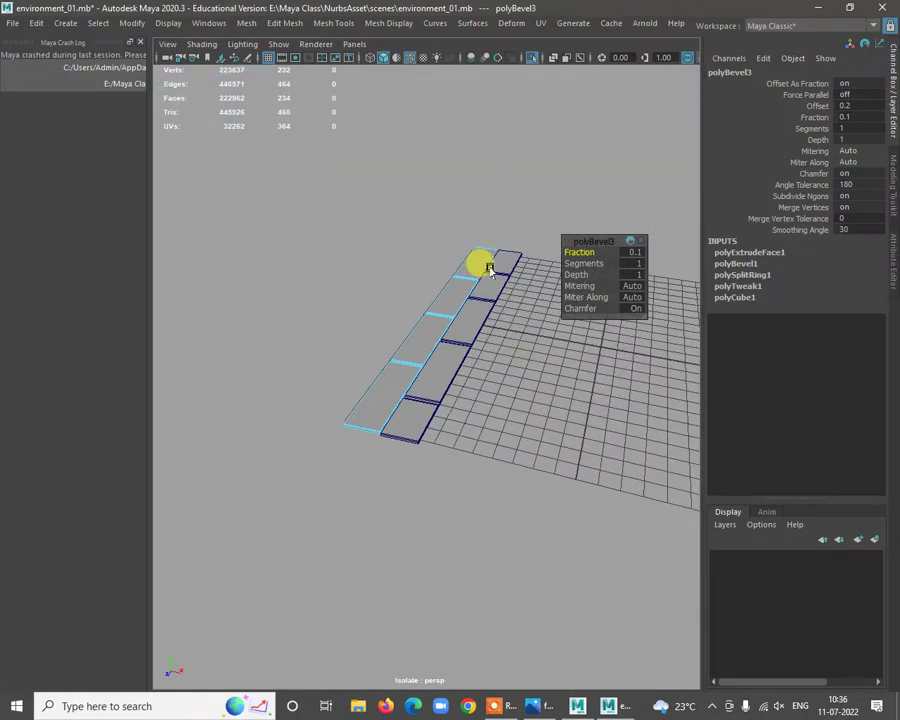
Select all edges of the inner floor strip and bevel them.
right_drag(462, 270, 505, 237)
click(476, 287)
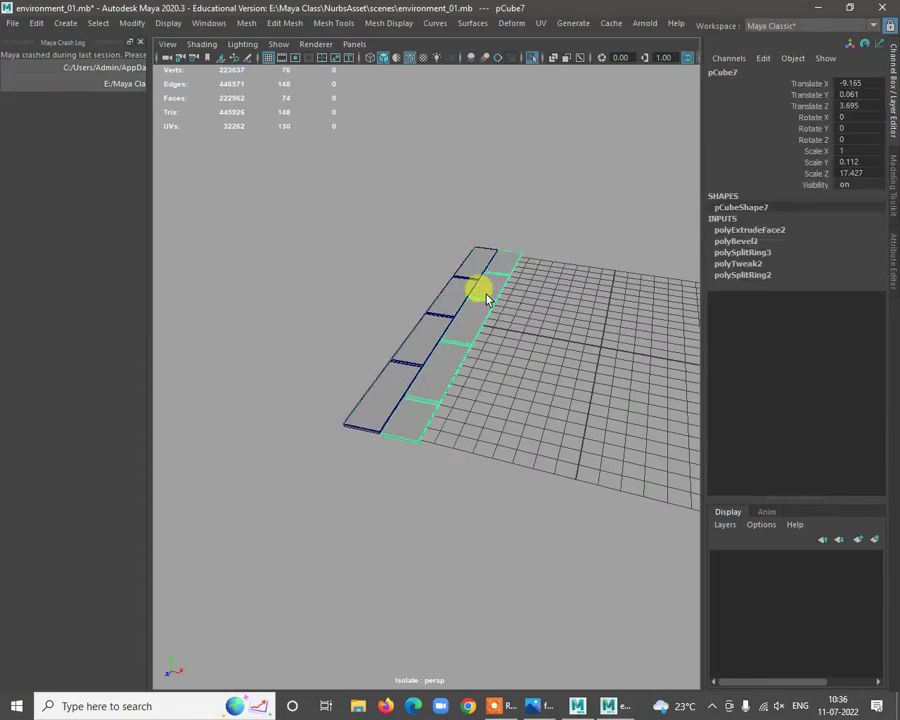
right_drag(491, 288, 496, 241)
drag(330, 201, 758, 674)
alt+right_drag(405, 325, 508, 291)
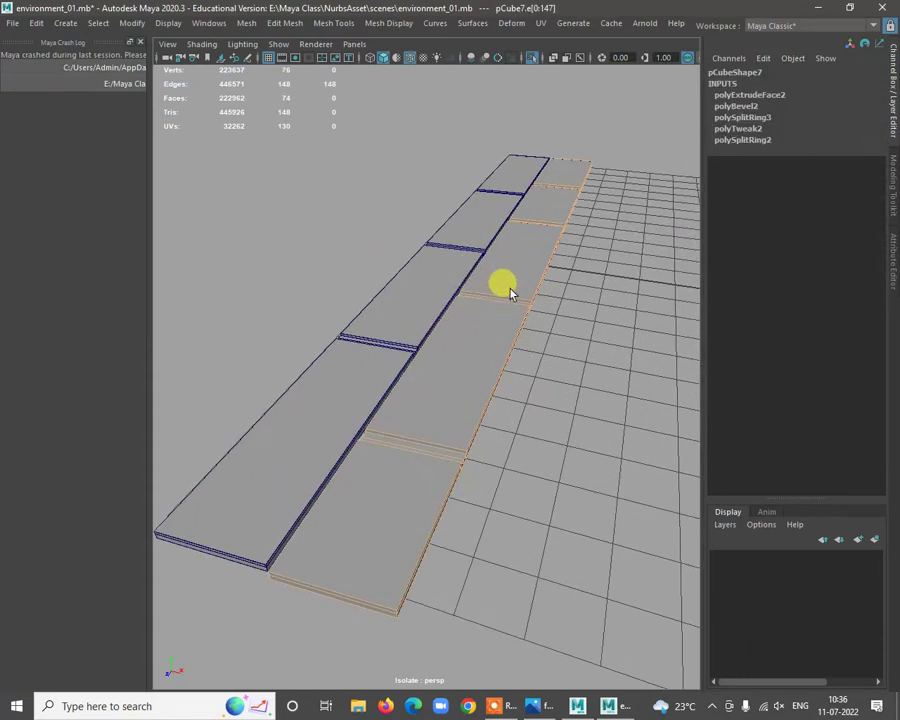
alt+drag(508, 291, 460, 333)
shift+right_drag(488, 225, 613, 188)
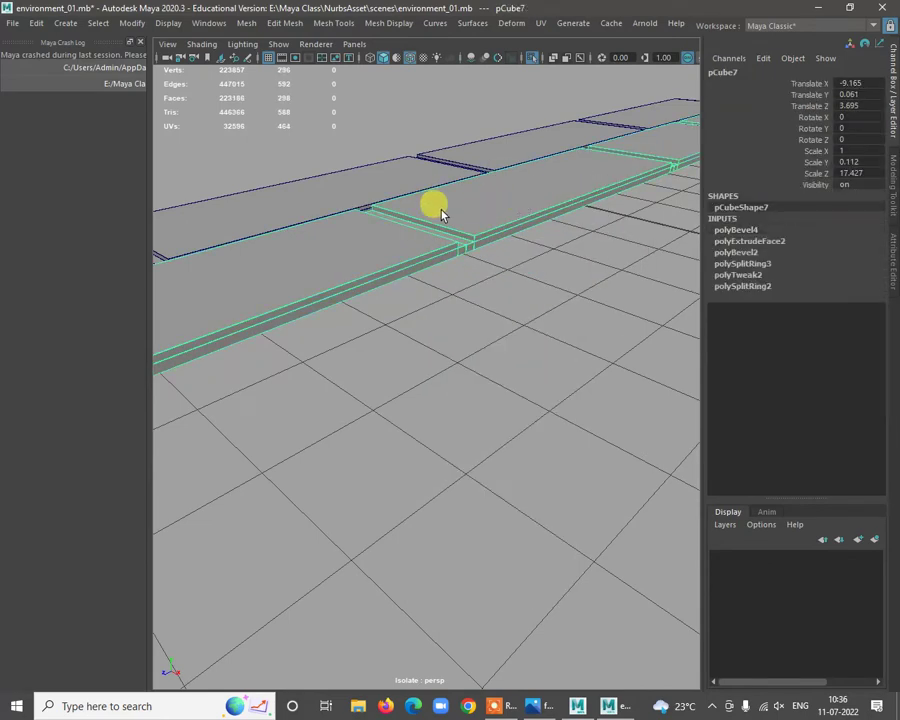
Turn on smooth mesh preview for both tiled floor strips and deselect them.
click(350, 167)
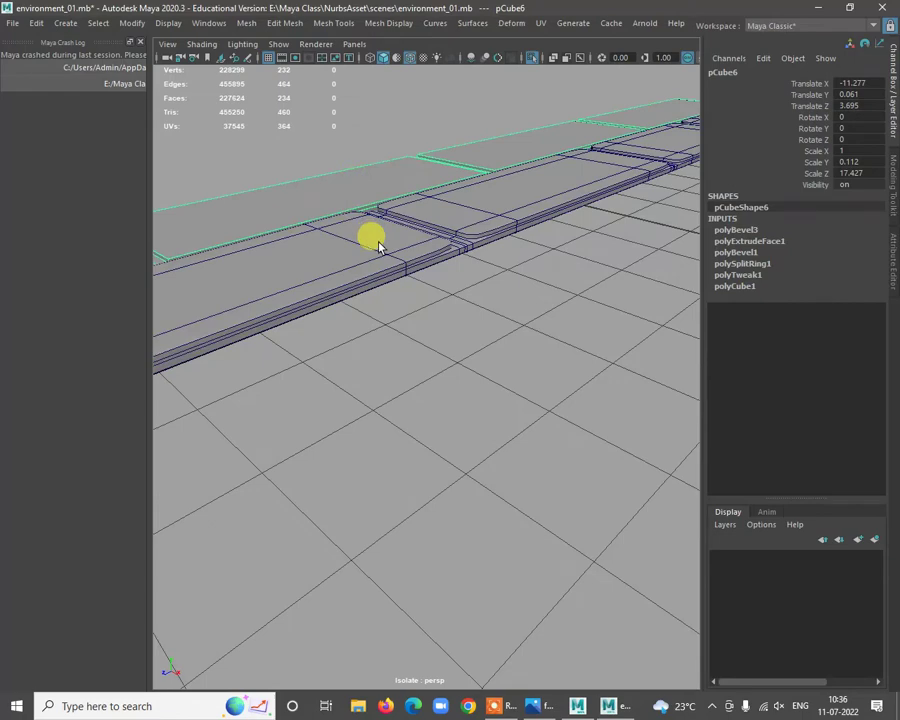
key(3)
click(525, 382)
alt+right_drag(570, 402, 289, 307)
alt+drag(402, 402, 504, 382)
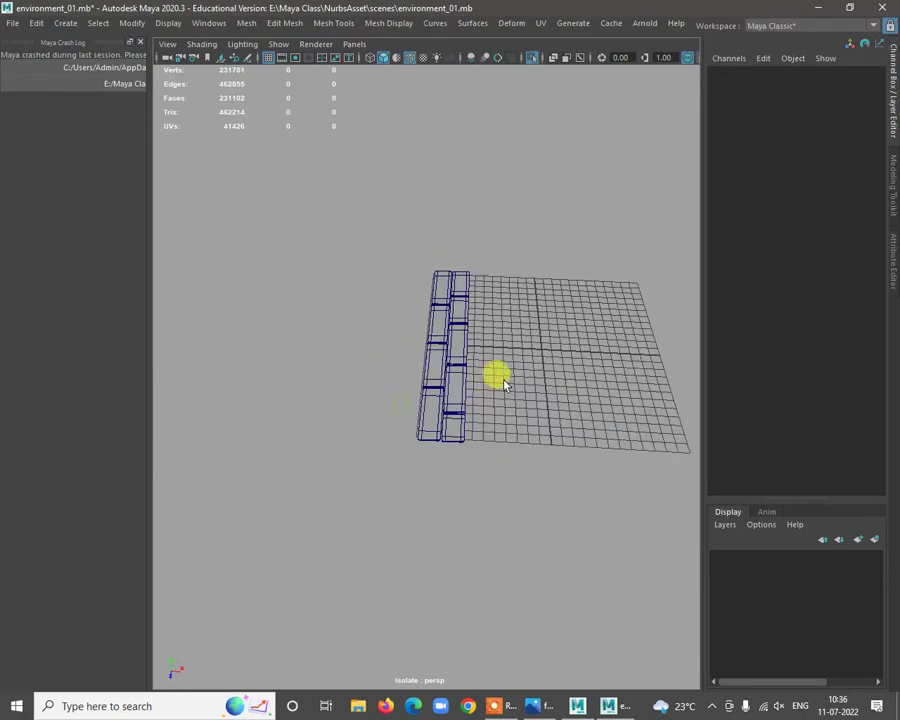
alt+right_drag(486, 322, 496, 395)
alt+drag(496, 394, 436, 335)
Turn off the isolated view so the two floor strips are shown within the whole bathroom.
click(428, 368)
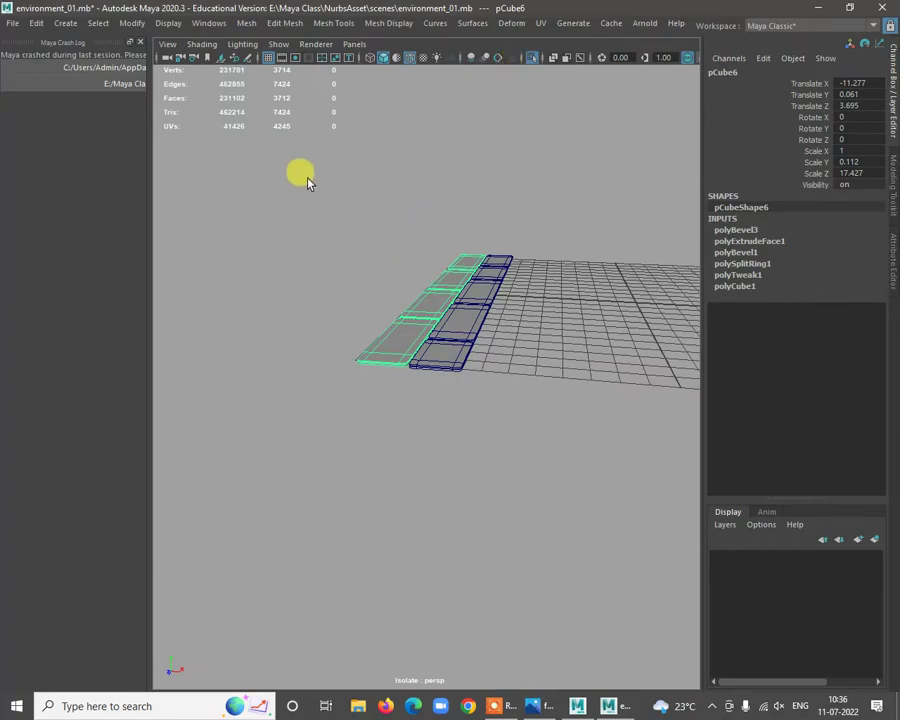
click(532, 57)
click(488, 454)
alt+drag(488, 454, 412, 356)
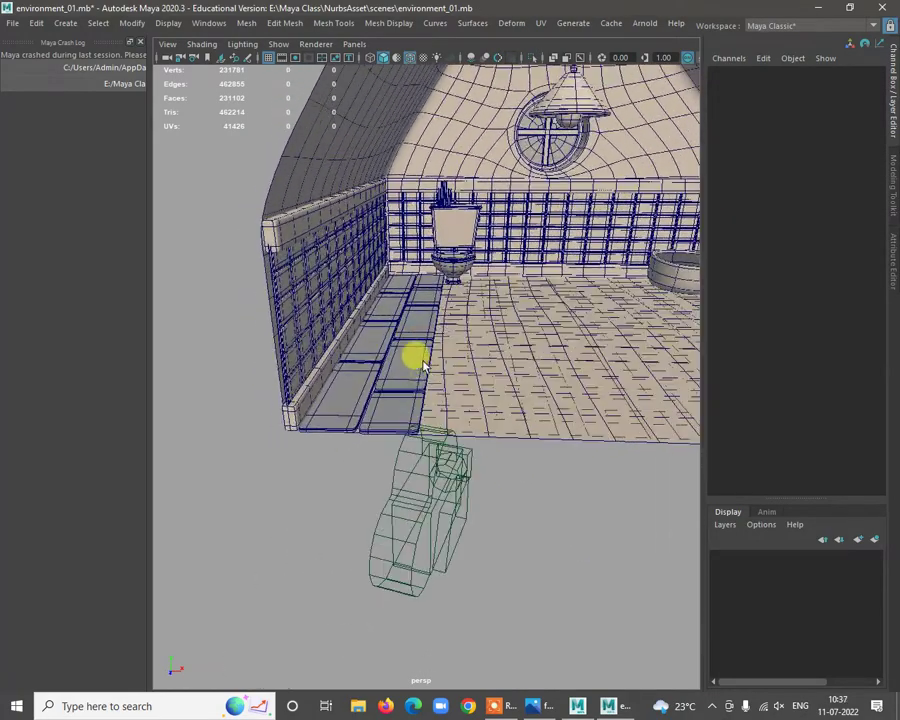
Flatten both floor strips to 0.074 in Scale Y and lower them to 0.024 in Translate Y.
click(388, 388)
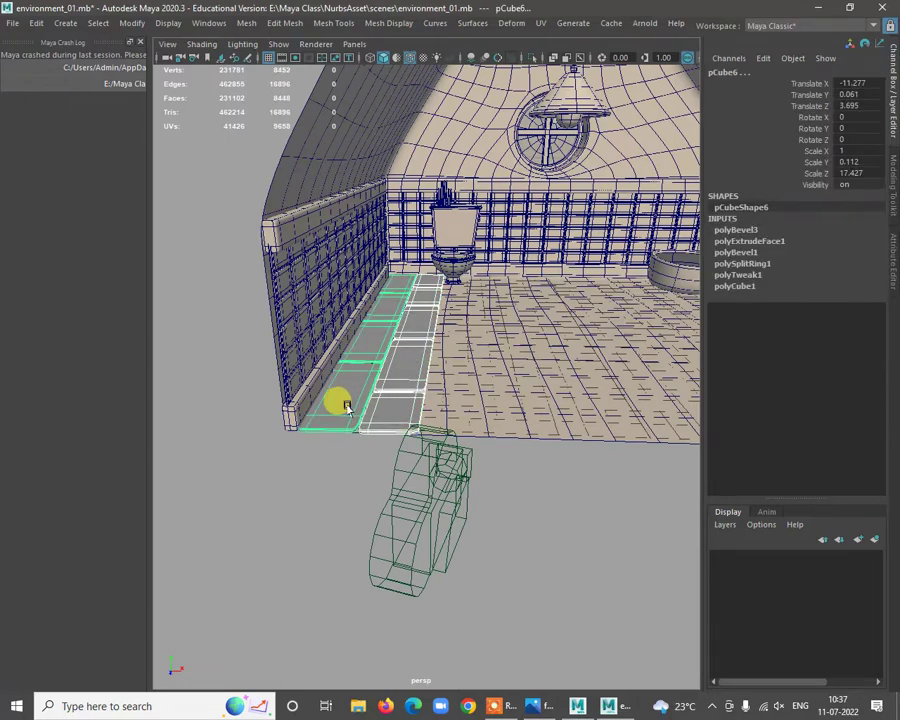
key(w)
drag(352, 280, 420, 367)
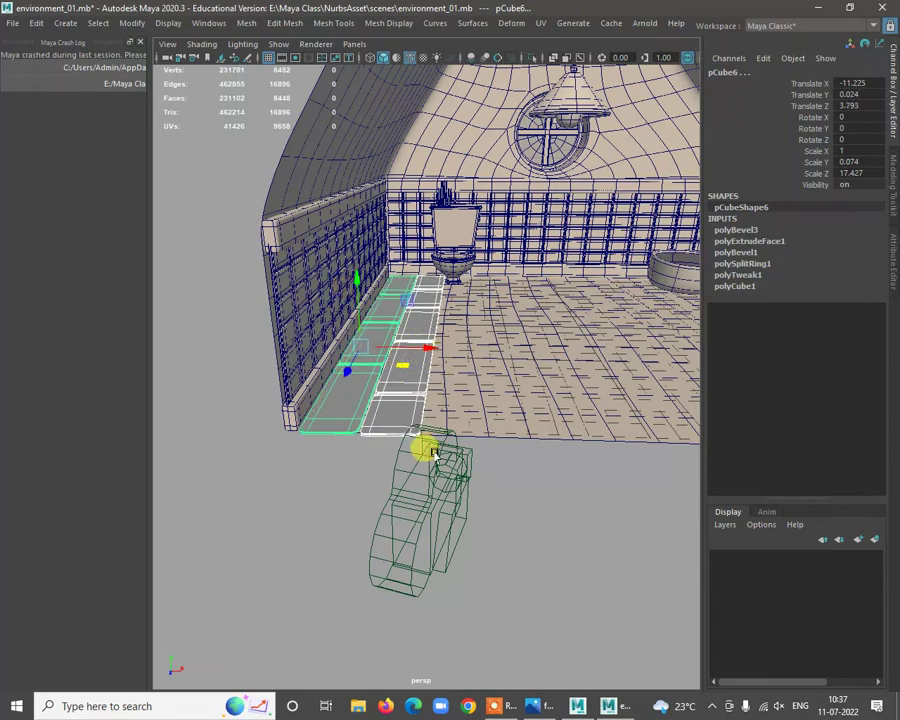
Move only the inner floor strip closer to the wall-side strip, to -9.3 in Translate X.
click(335, 486)
click(452, 348)
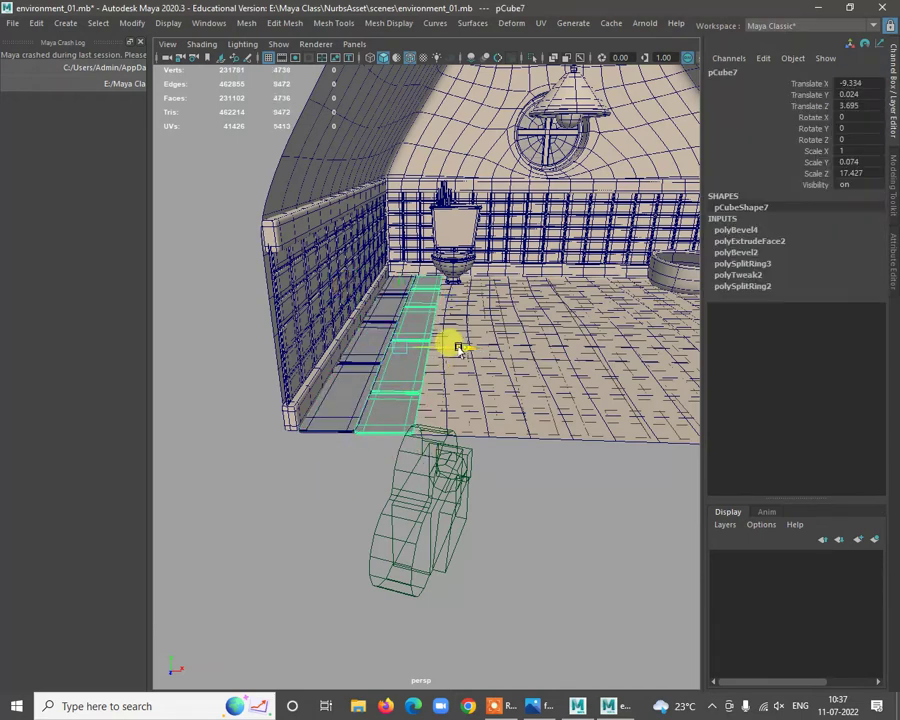
drag(440, 350, 440, 350)
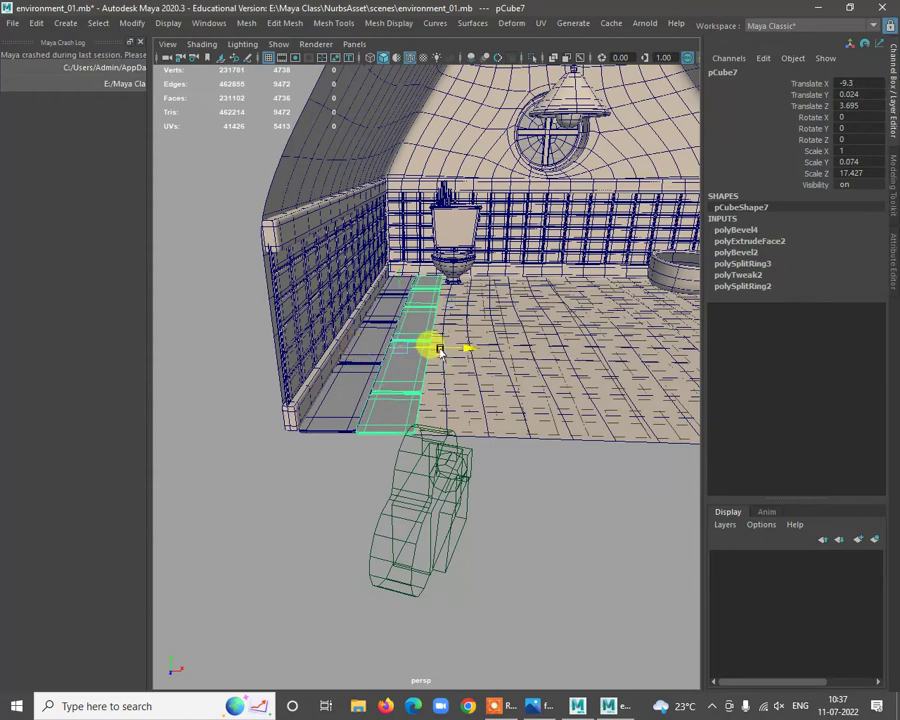
Duplicate the two strips about 4 units along X and repeat the duplication with the same offset until the floor reaches the opposite wall.
shift+click(372, 346)
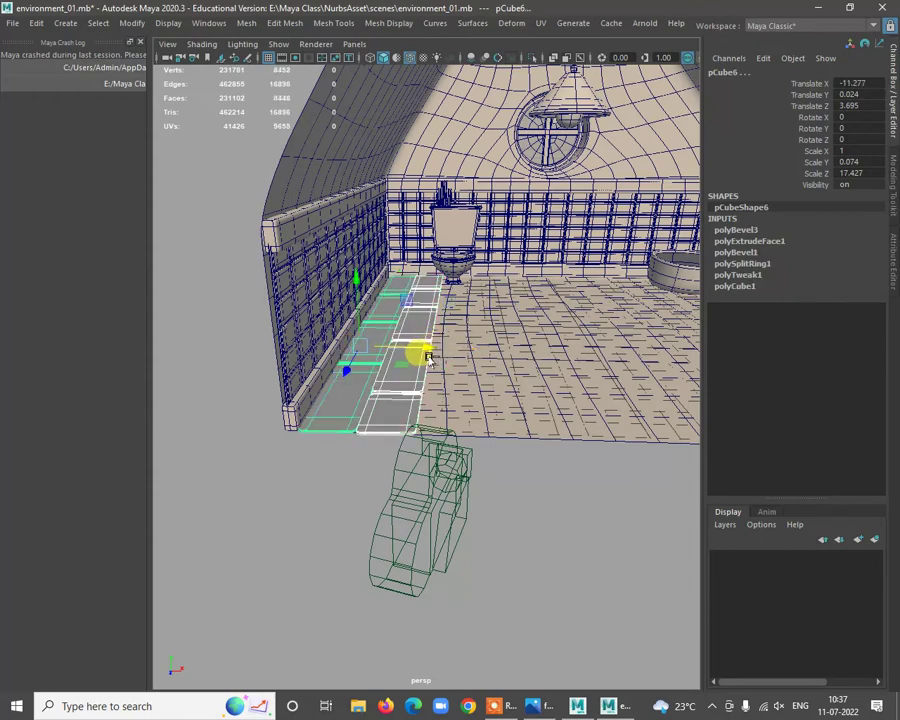
key(ctrl+d)
drag(418, 344, 507, 356)
key(shift+d)
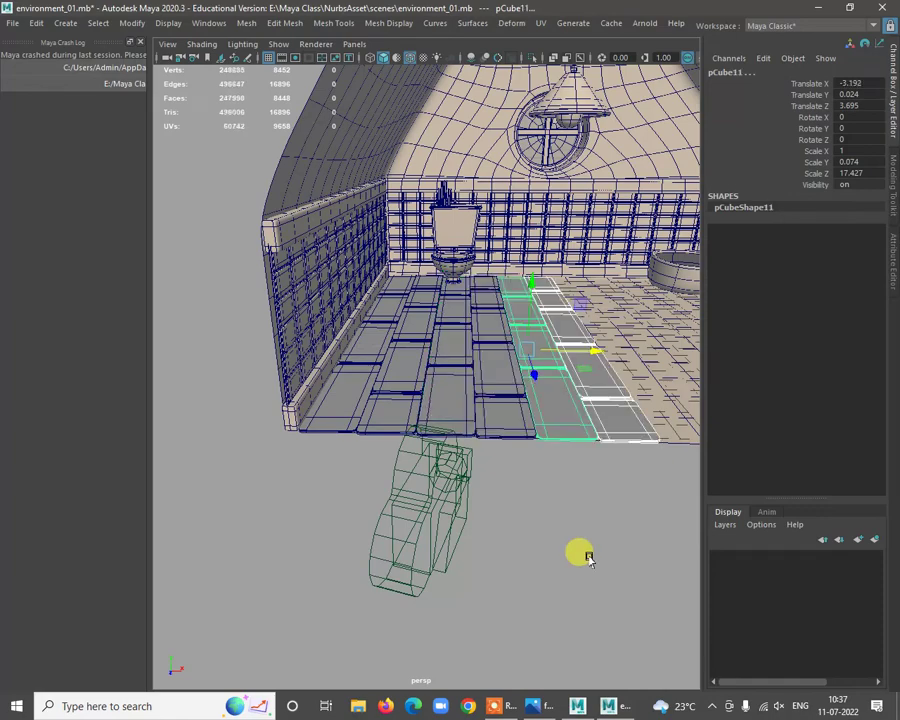
key(shift+d)
alt+right_drag(578, 567, 498, 524)
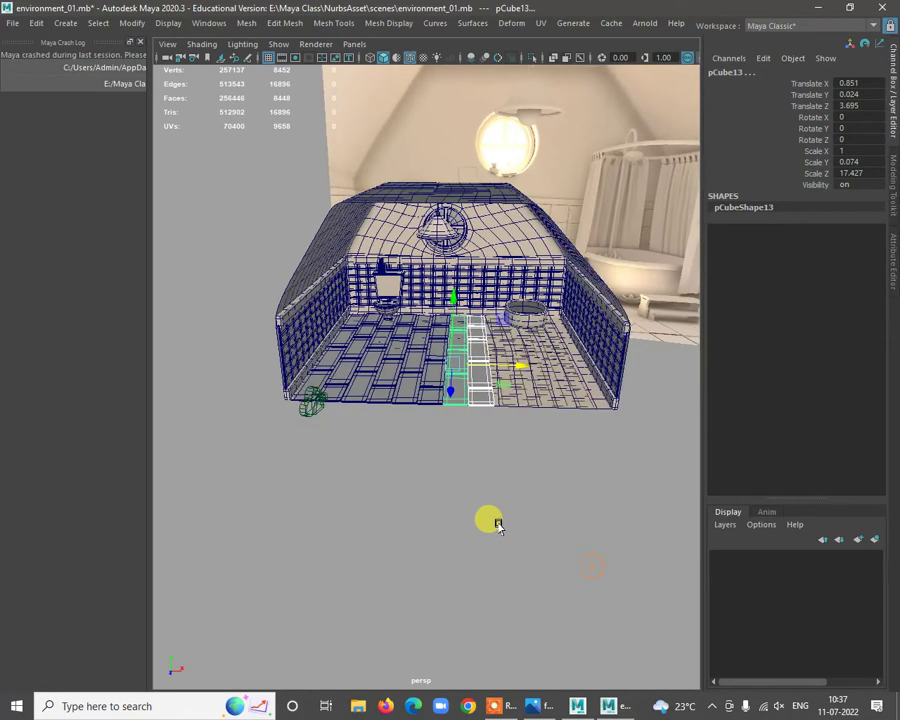
alt+drag(498, 524, 522, 440)
alt+right_drag(522, 440, 508, 490)
key(shift+d)
key(shift+d)
key(shift+d)
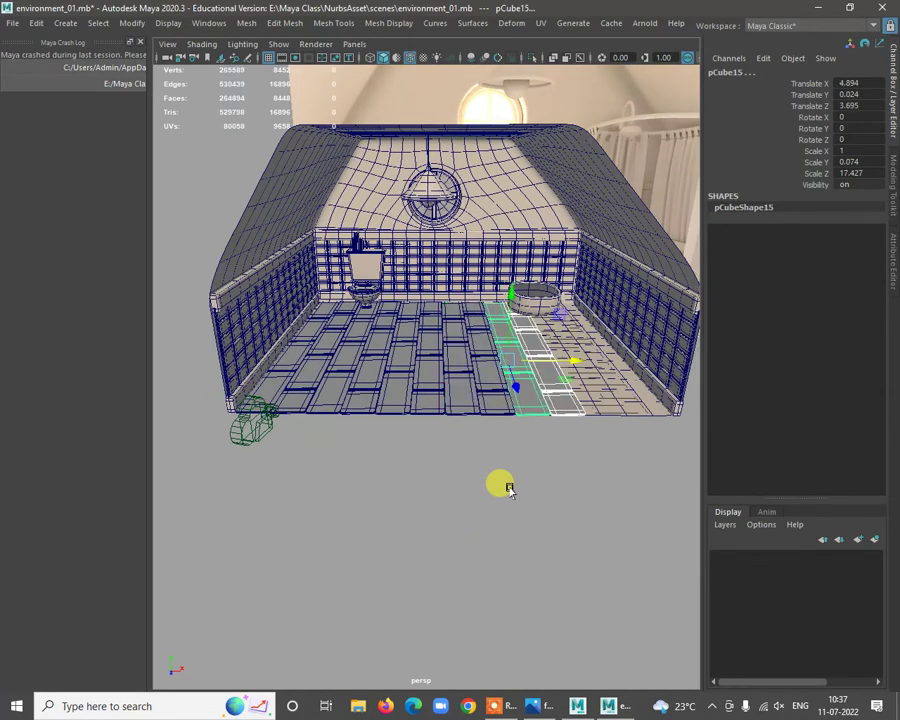
alt+middle_drag(557, 440, 474, 472)
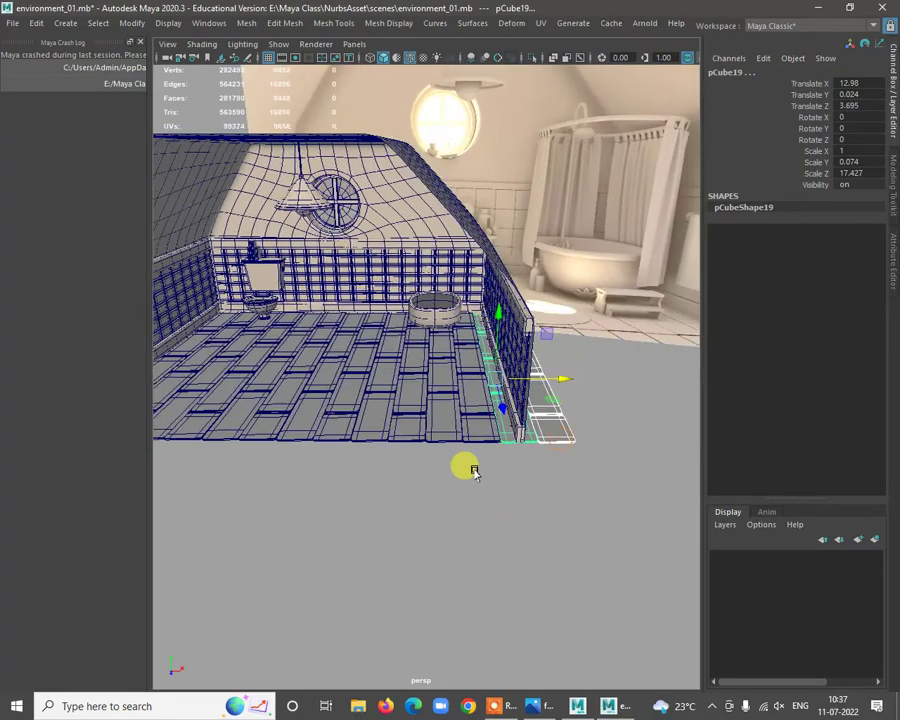
Delete the outermost duplicated floor strip that lies beyond the far side wall.
alt+right_drag(474, 472, 540, 447)
click(578, 445)
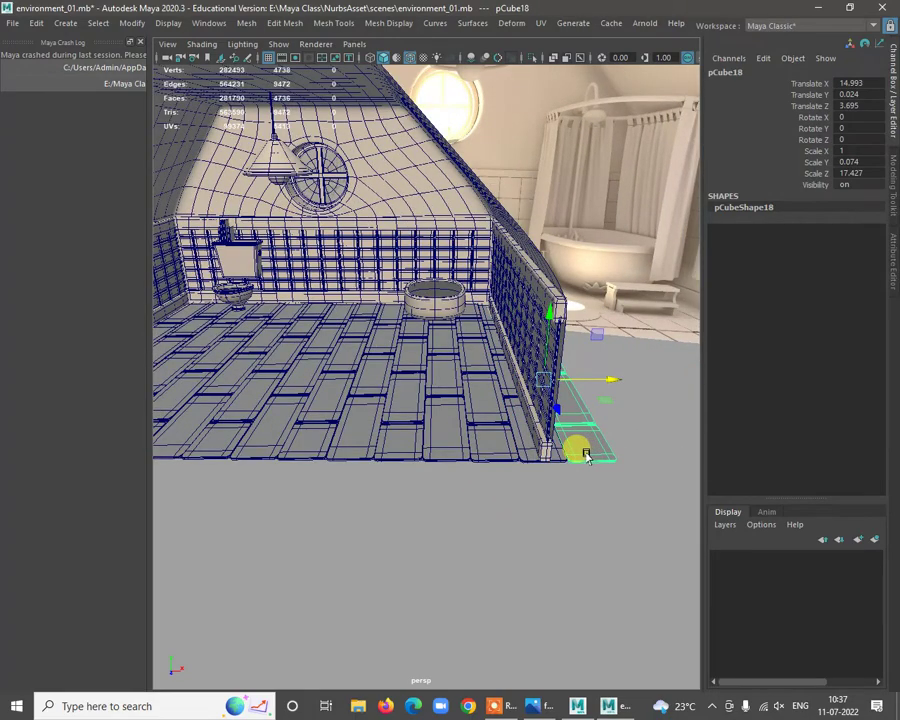
key(Delete)
Narrow the last floor strip by moving its outer edge vertices inward to the side wall, and return to object mode.
click(560, 455)
alt+drag(585, 464, 594, 421)
right_drag(565, 502, 508, 317)
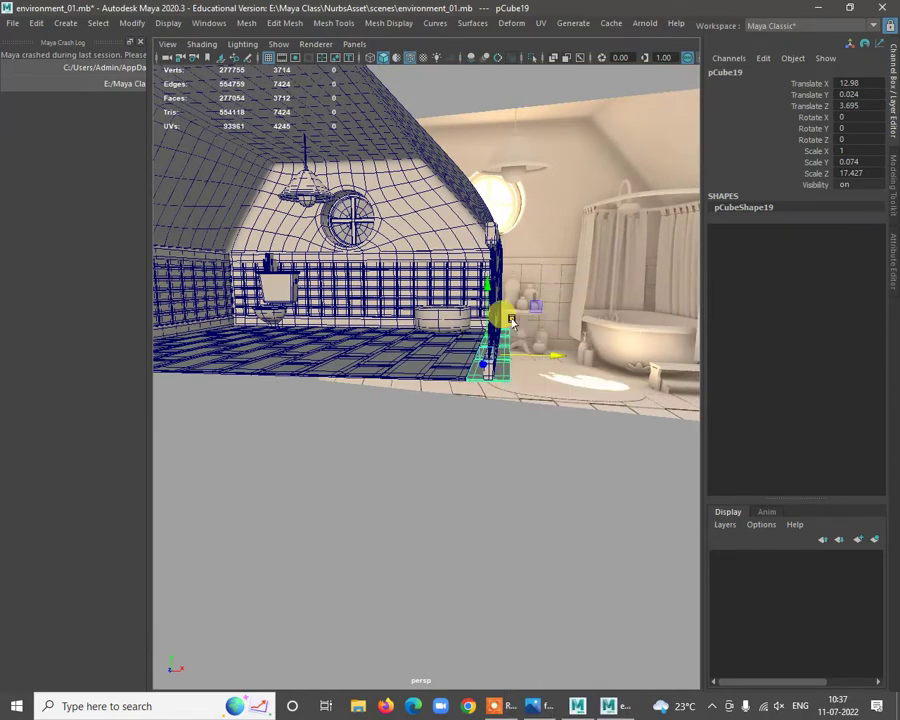
drag(549, 282, 563, 345)
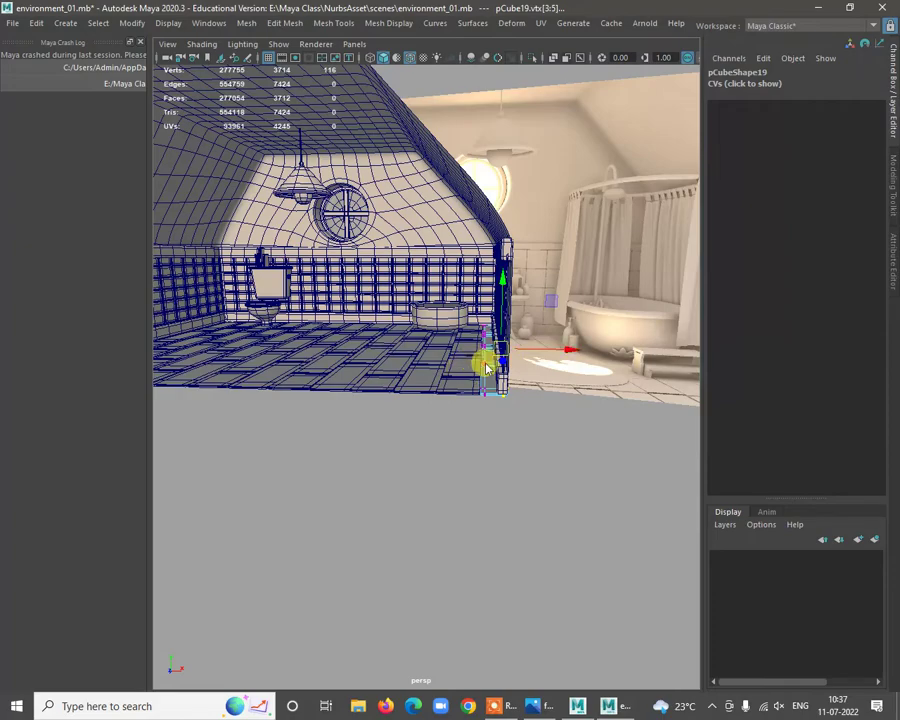
right_drag(487, 368, 542, 297)
Clear the selection and turn off the wireframe overlay on shaded objects to show the tiled floor in plain shading.
click(538, 514)
alt+drag(538, 514, 490, 498)
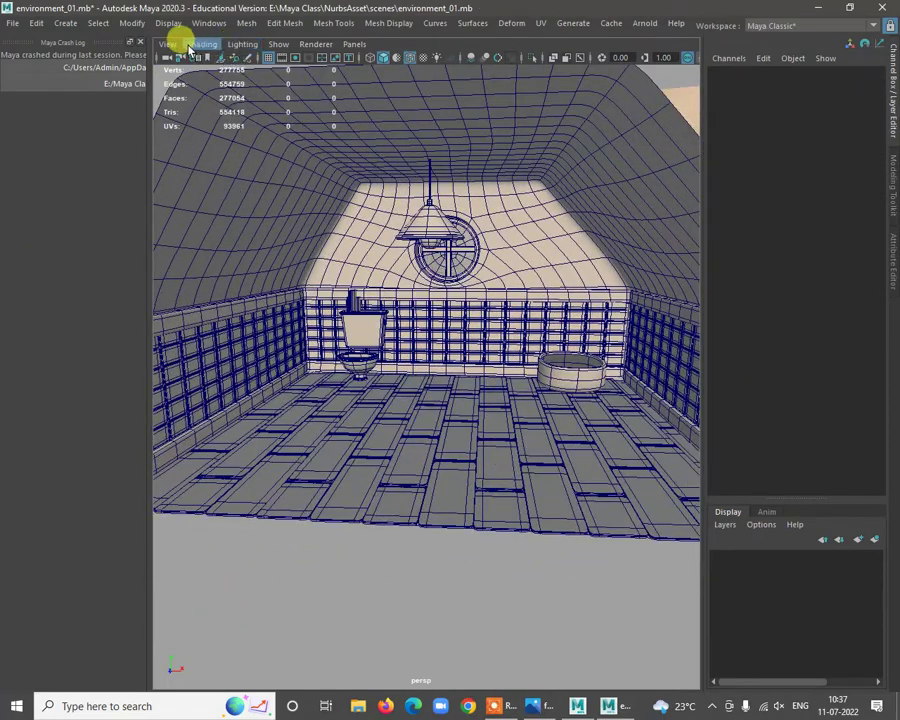
click(201, 44)
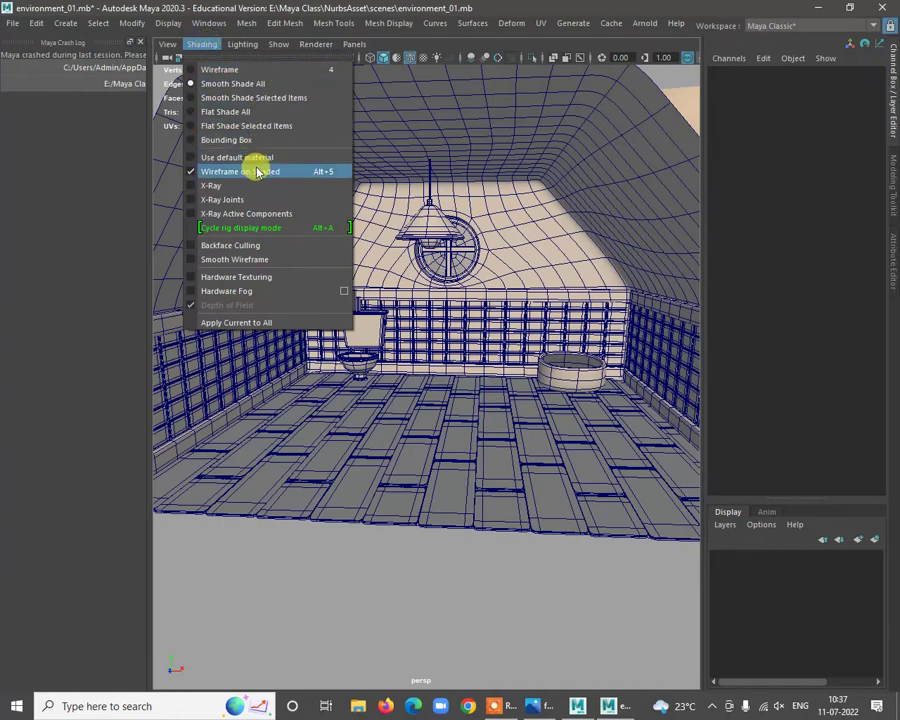
click(256, 171)
alt+drag(375, 597, 400, 402)
alt+right_drag(400, 350, 426, 474)
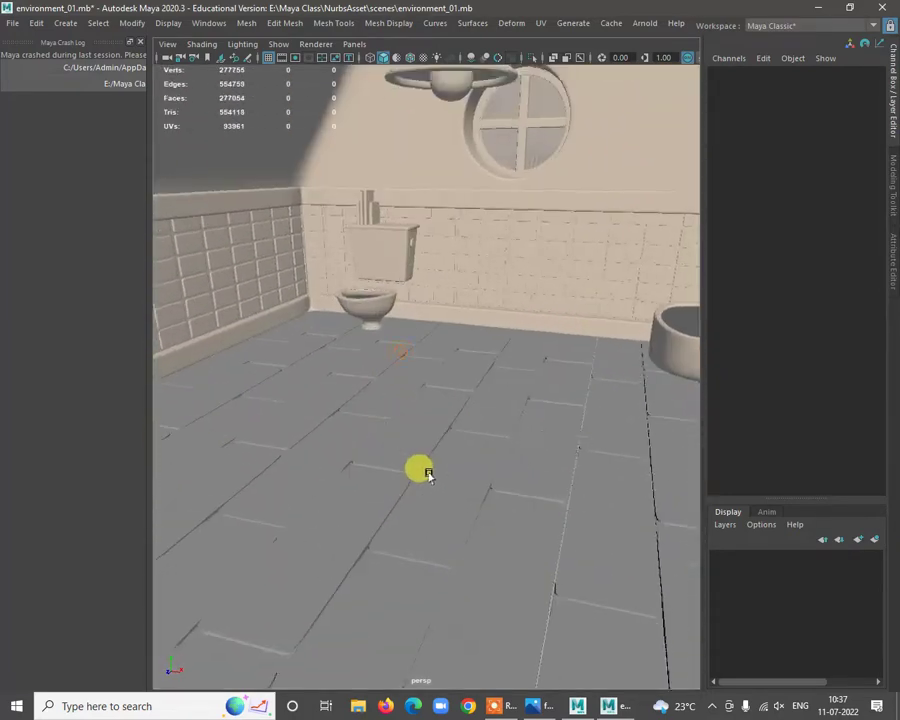
Select all the room geometry together, assign the existing lambert2 material to it, and clear the selection.
alt+right_drag(550, 518, 281, 412)
alt+drag(379, 467, 450, 503)
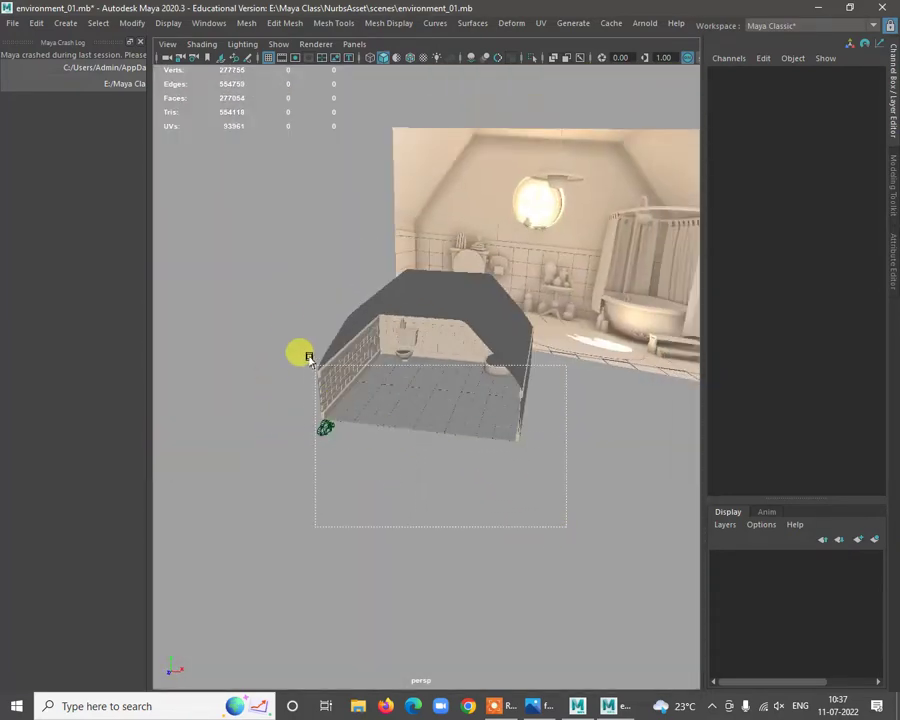
drag(309, 357, 310, 358)
right_click(449, 318)
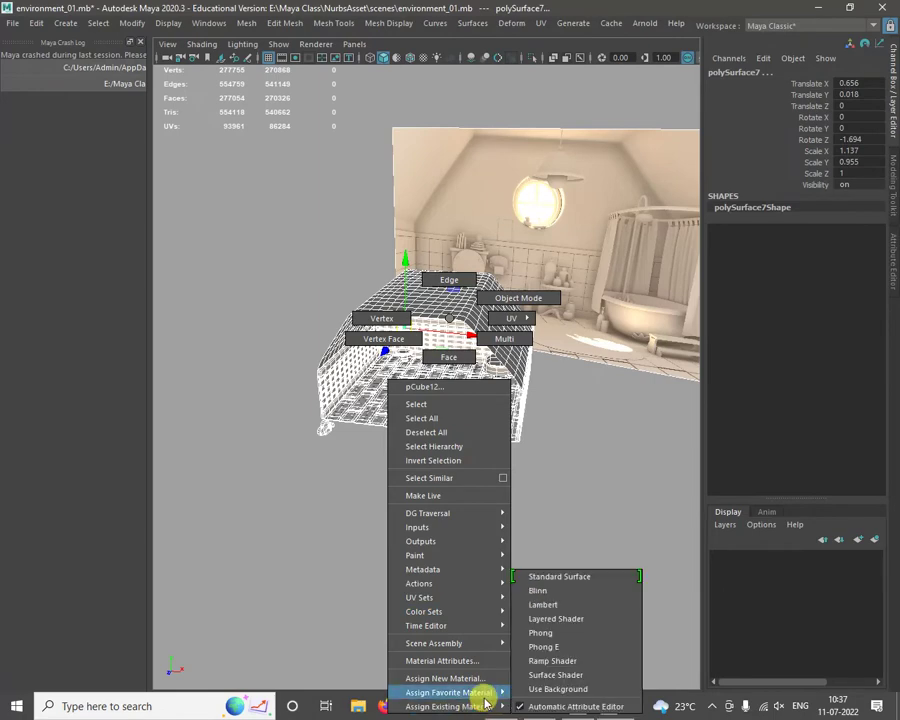
mouse_move(487, 706)
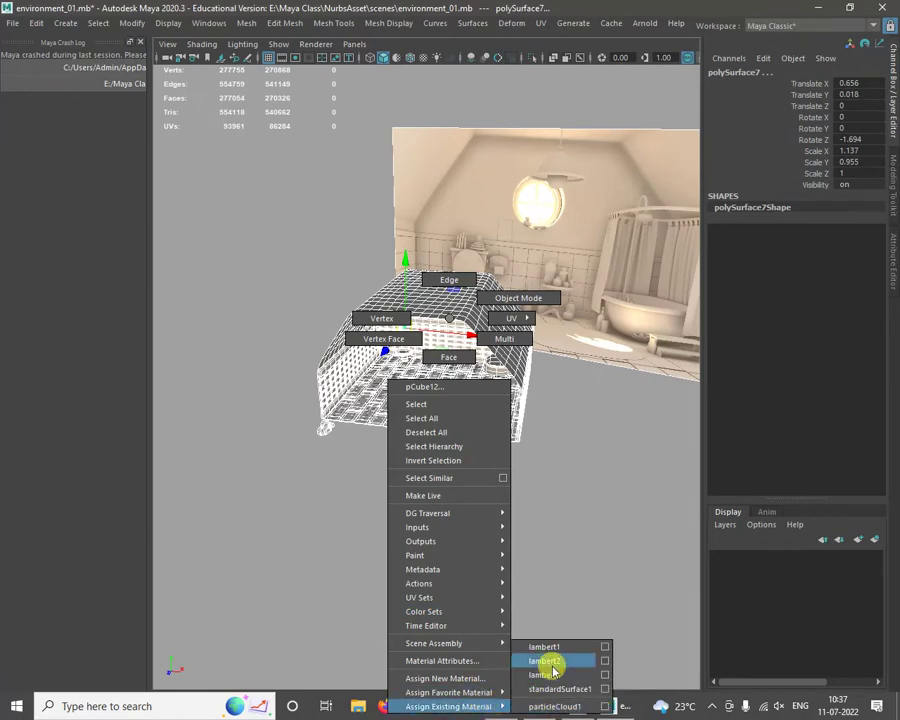
click(546, 661)
click(568, 580)
alt+right_drag(540, 345, 504, 522)
alt+drag(512, 518, 546, 414)
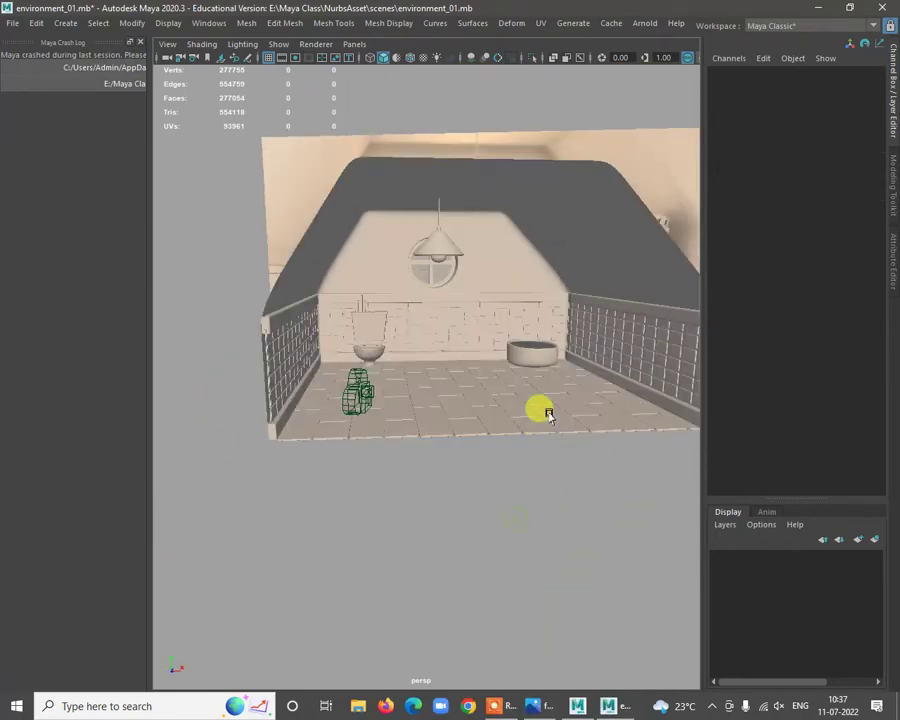
alt+right_drag(556, 416, 536, 462)
alt+middle_drag(536, 462, 481, 375)
alt+right_drag(481, 375, 481, 403)
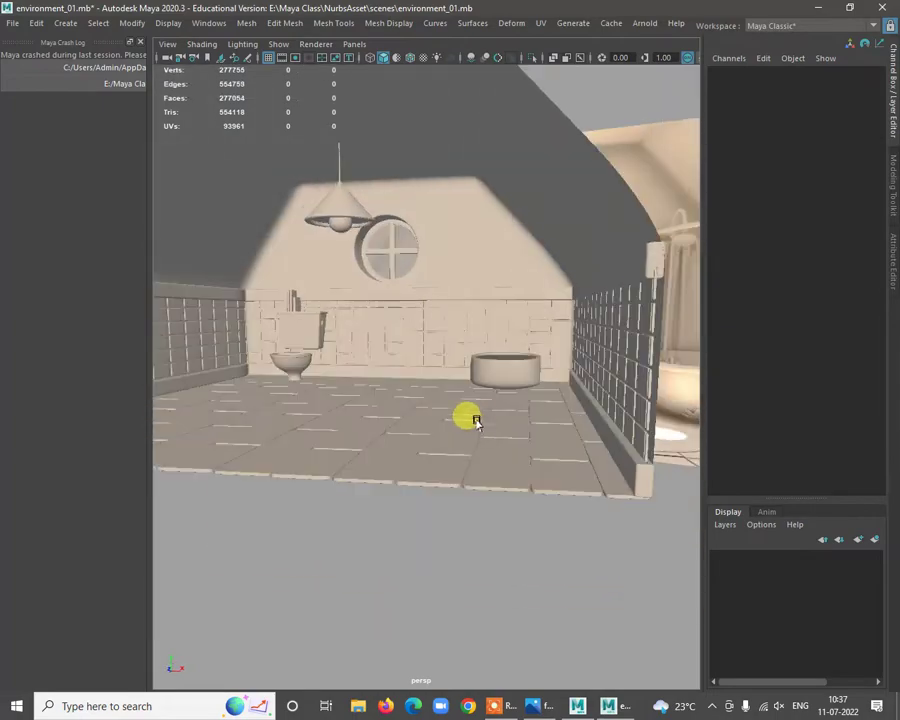